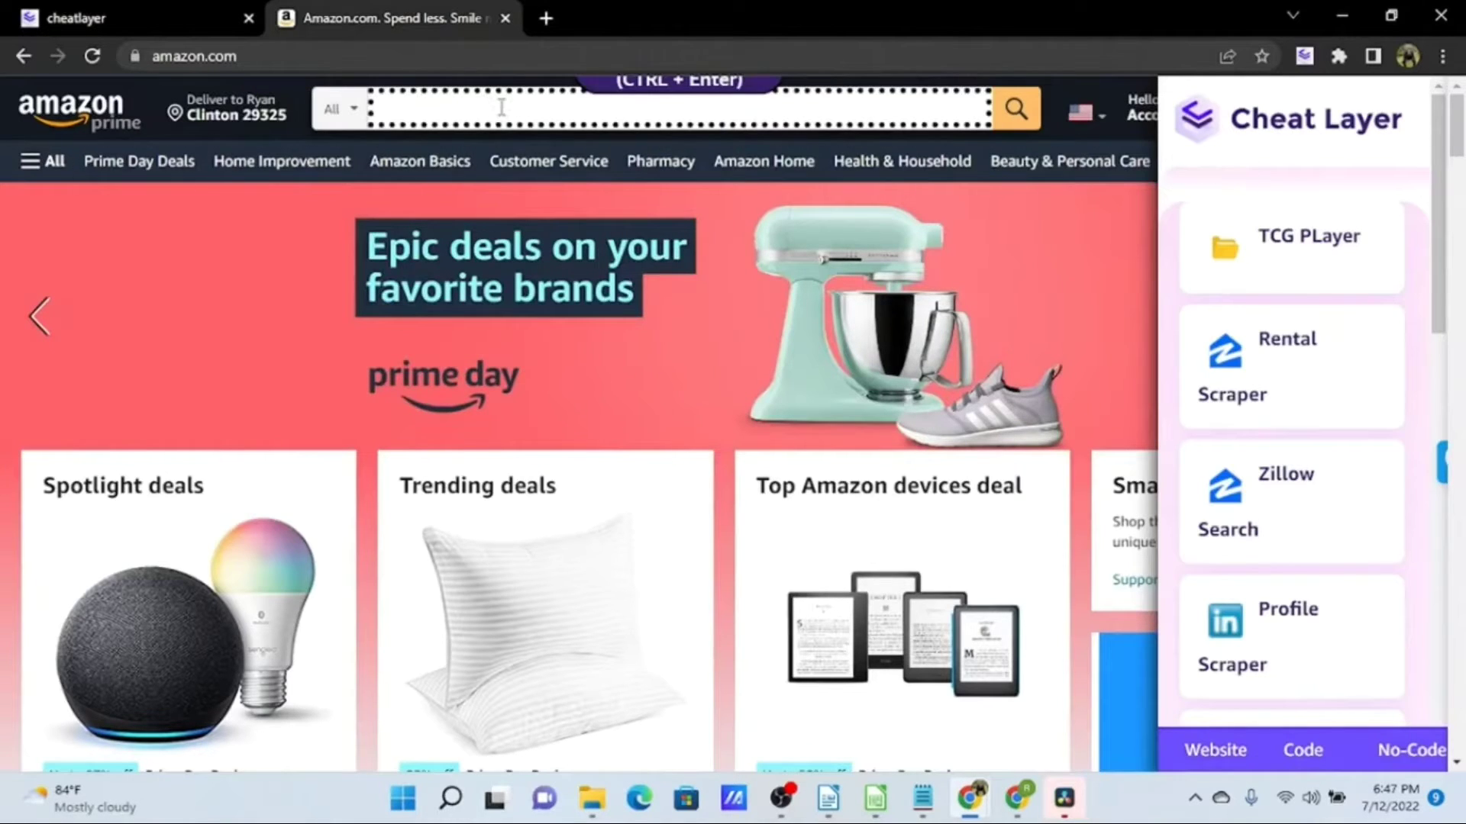
Step: Add a Key Press action targeting Amazon's search box by its CSS selector to the new cheat
left_click(622, 93)
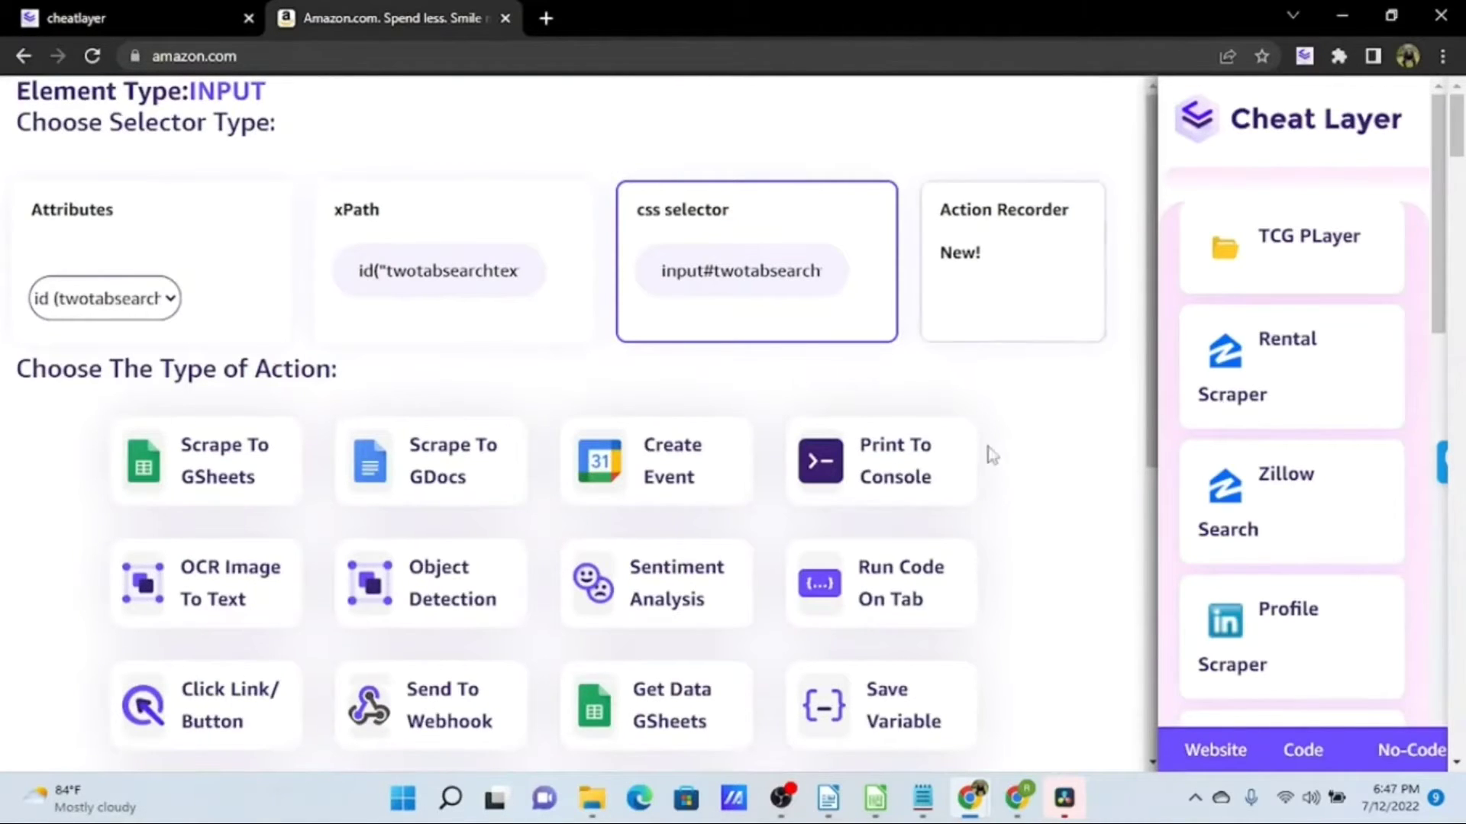
scroll(1033, 451, "down", 4)
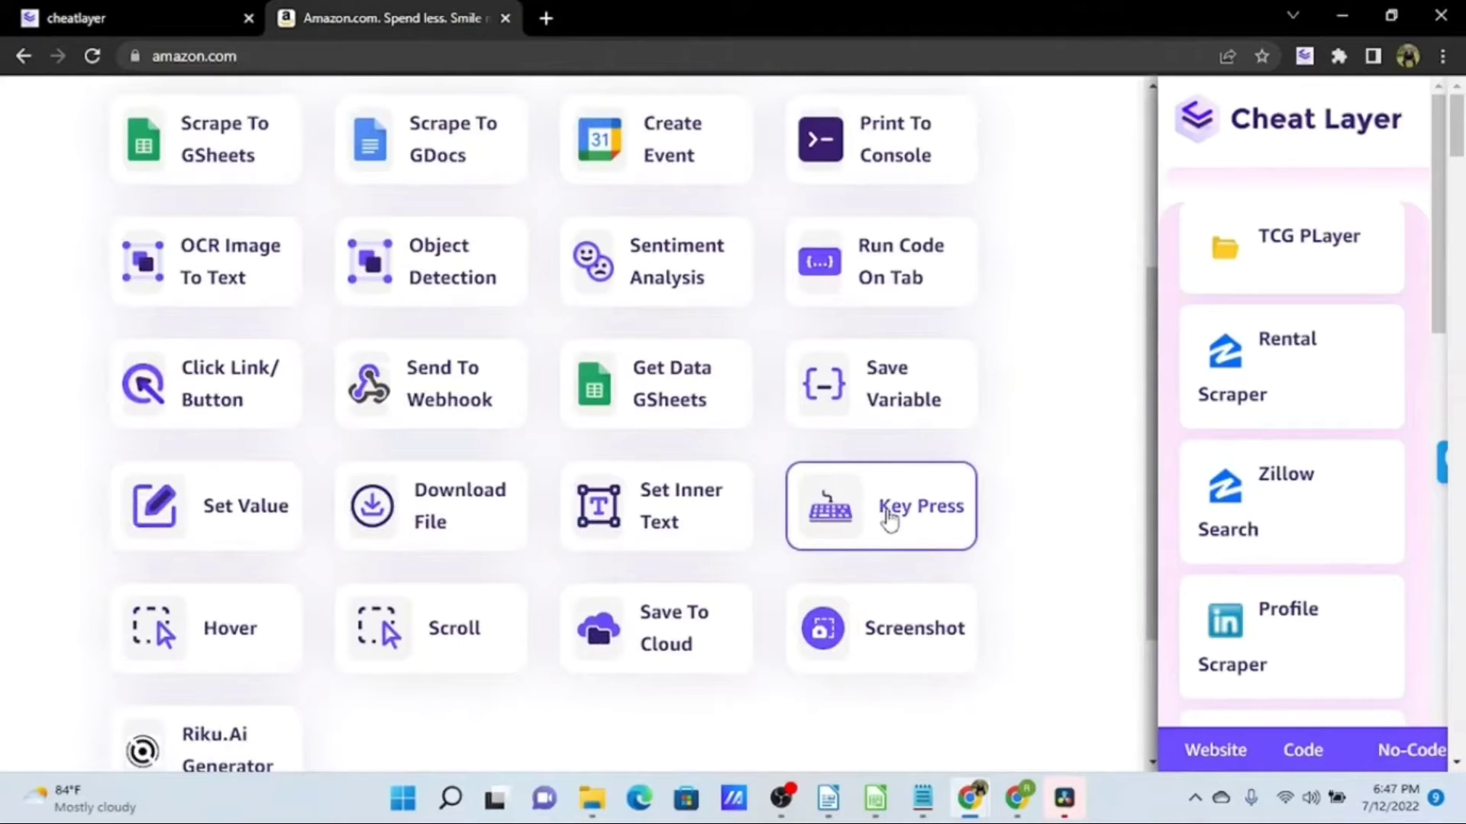
left_click(889, 521)
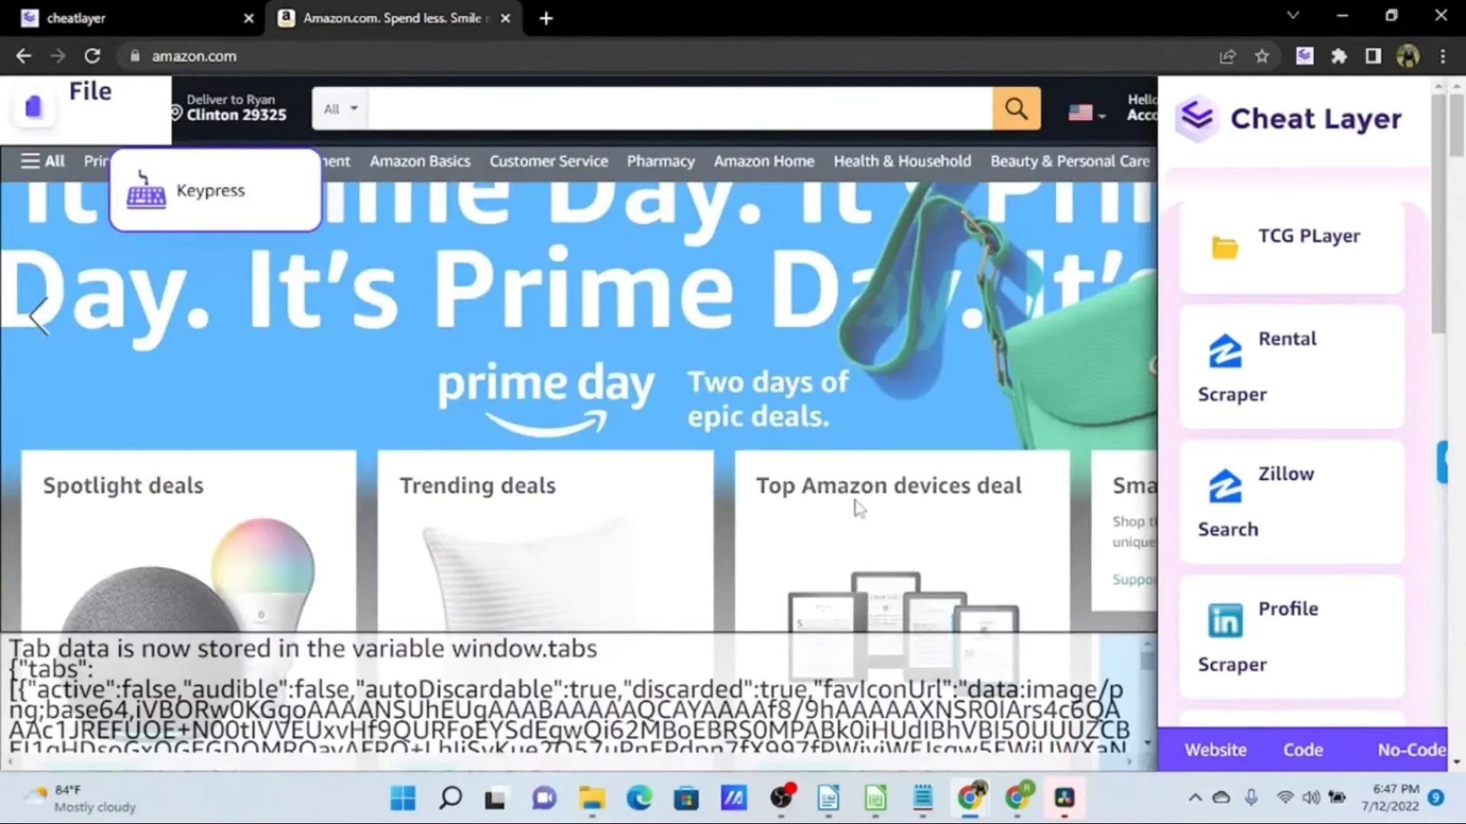
Step: Give the Keypress action the custom input "Dog Toys" and run the cheat
left_click(268, 199)
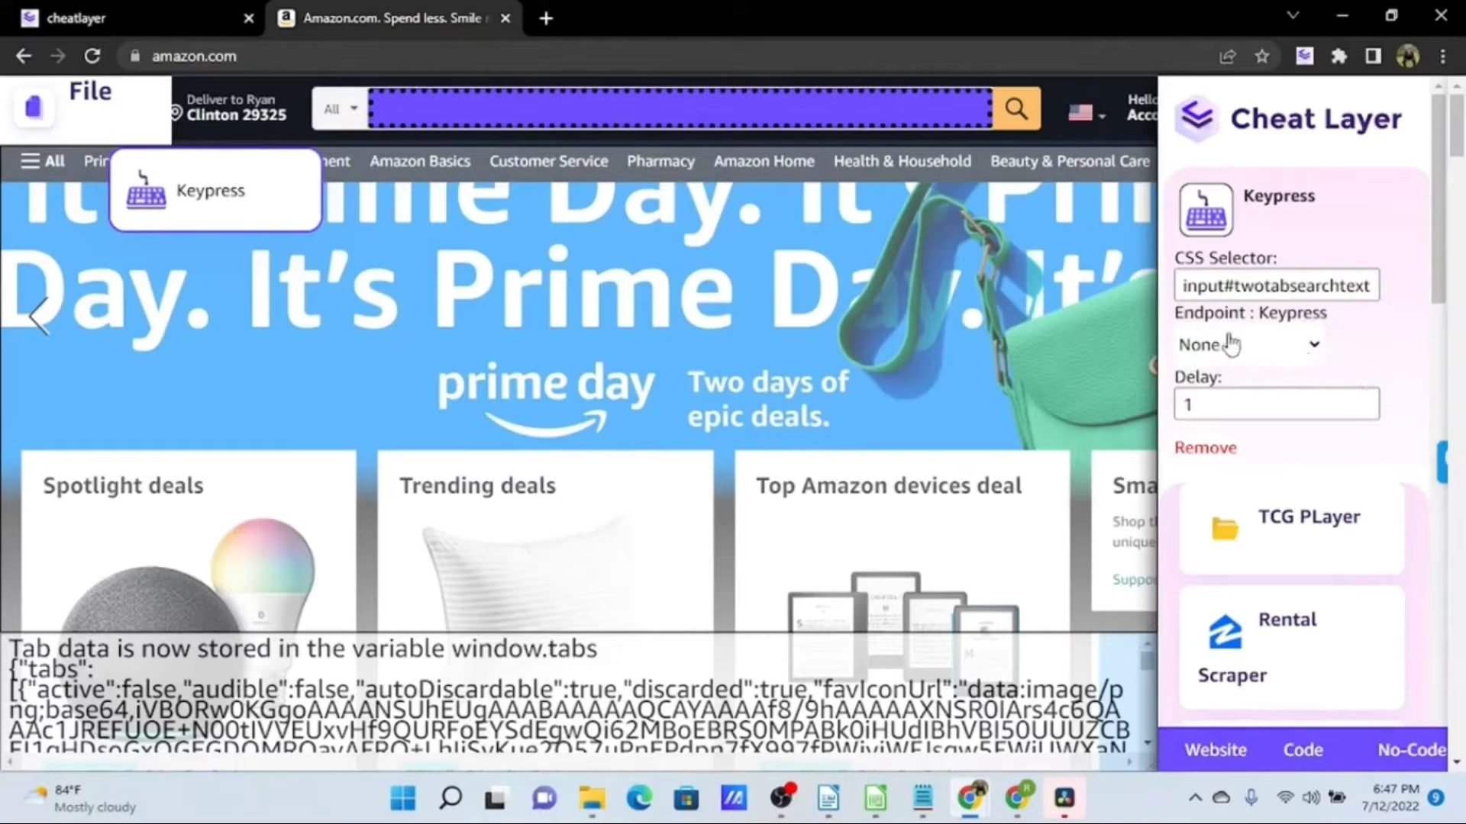
left_click(1314, 353)
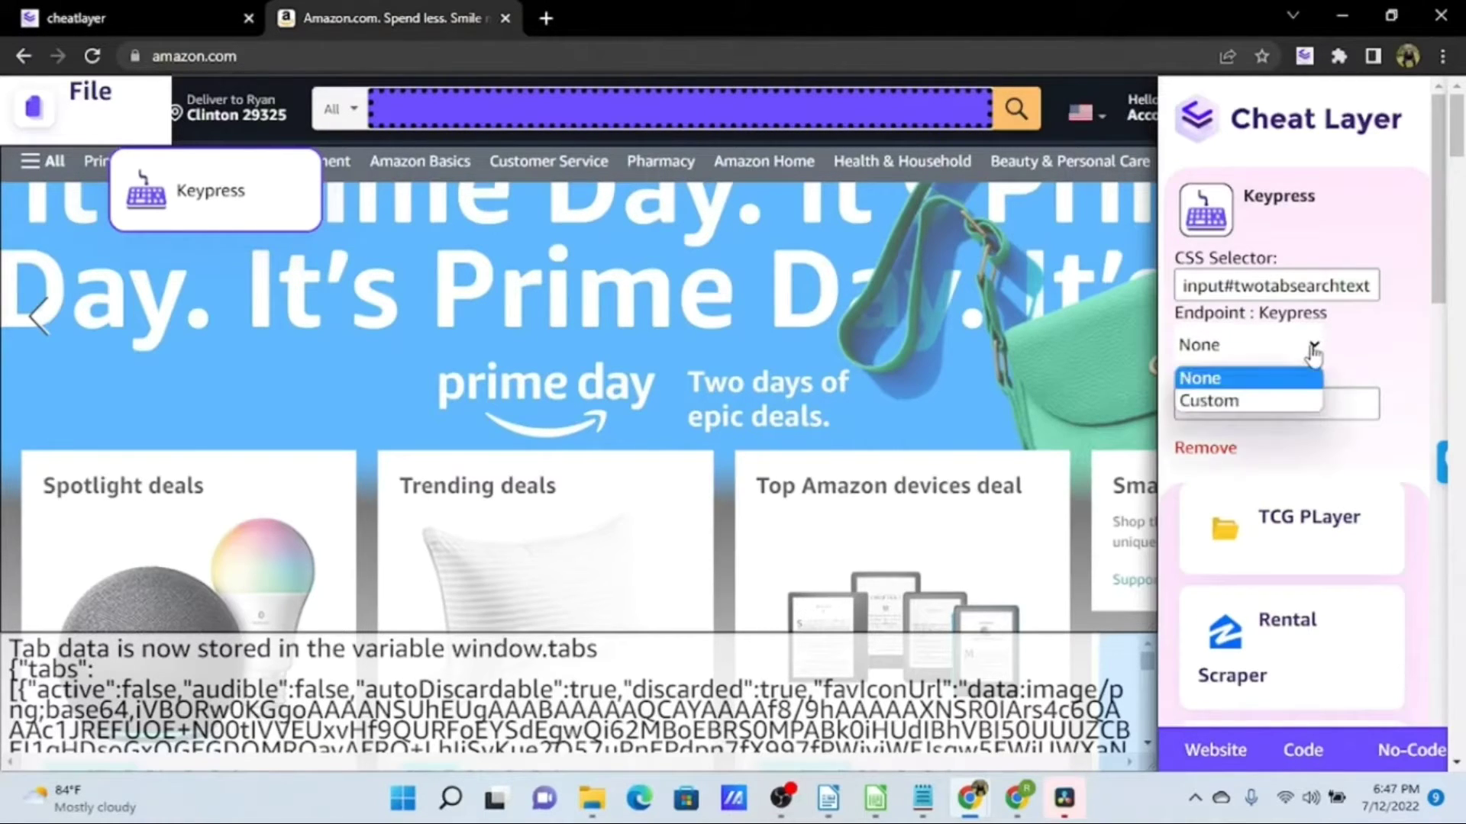
left_click(1218, 402)
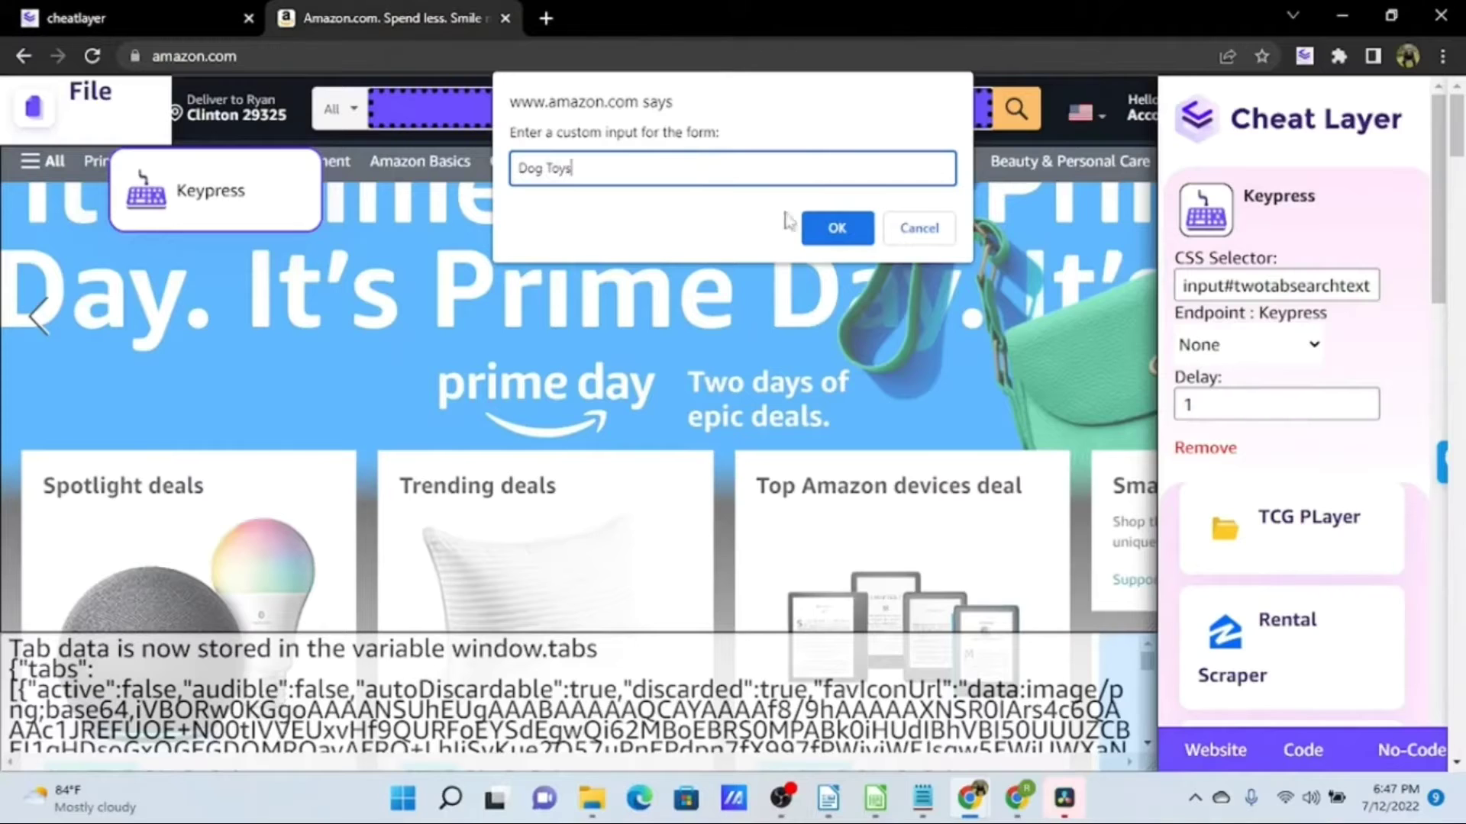
left_click(838, 229)
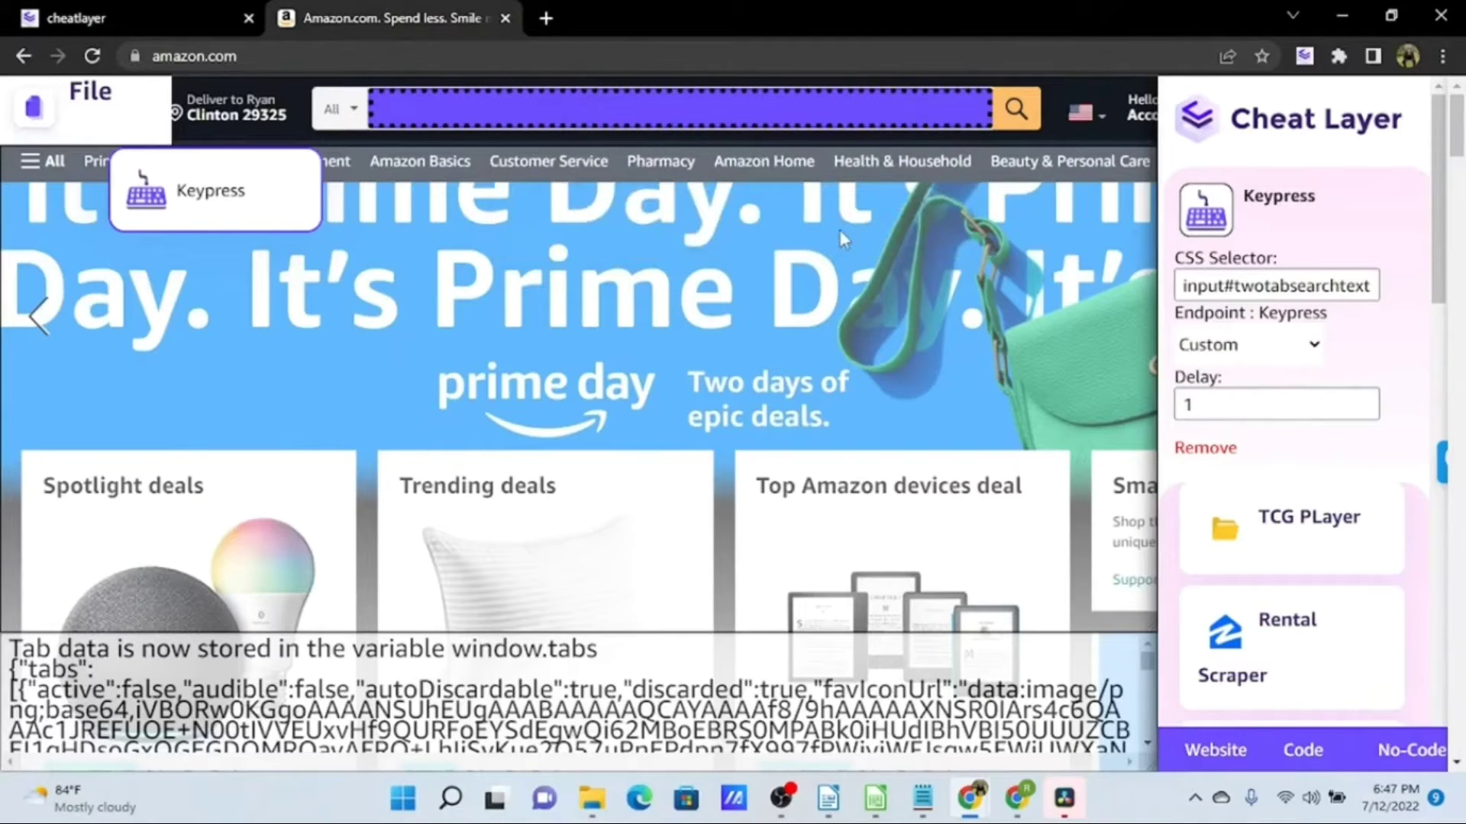
left_click(92, 109)
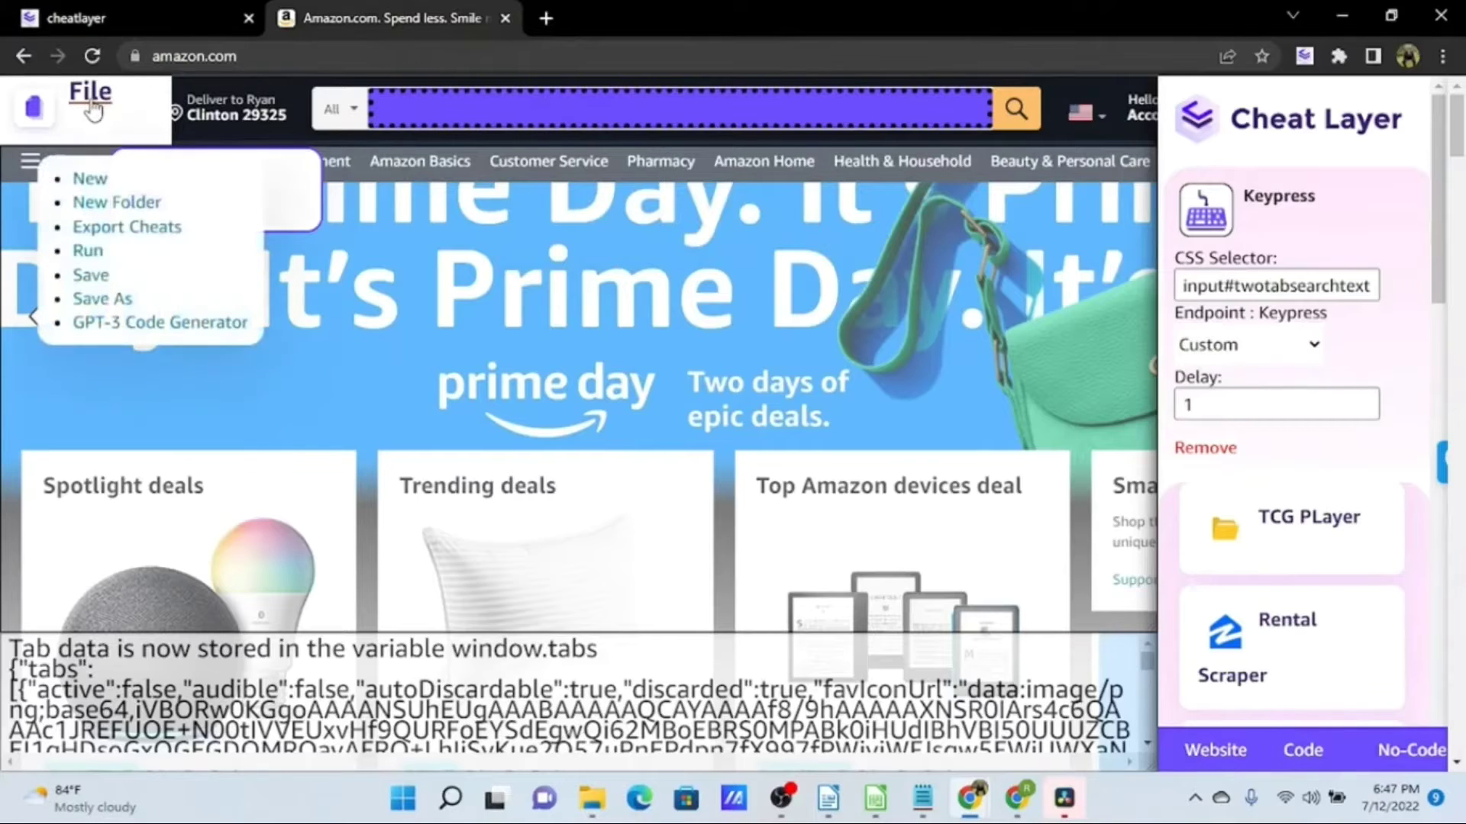
left_click(96, 256)
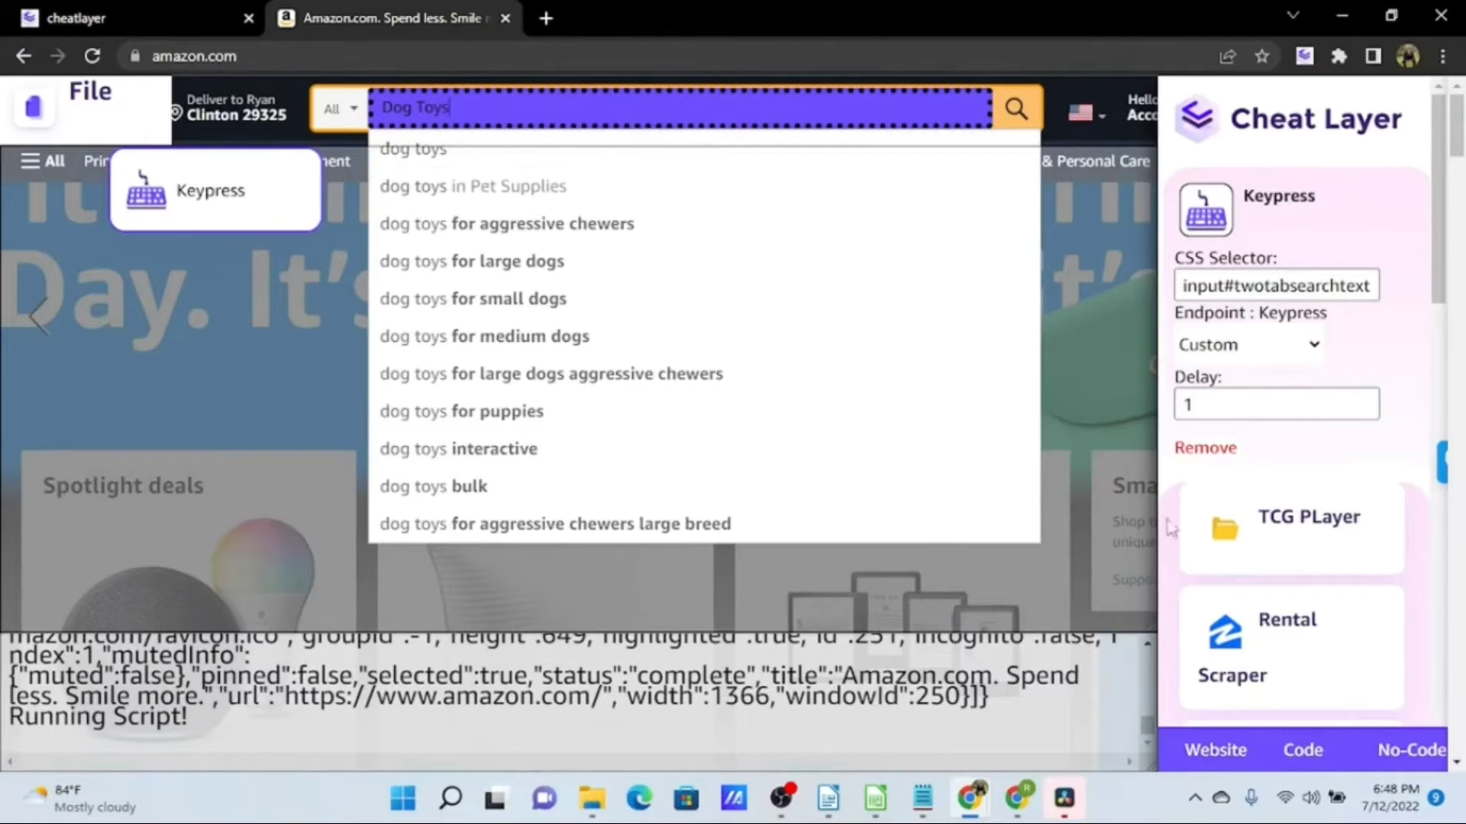
Step: Add a Click Link/Button action for Amazon's search button and move its block slightly away from the Keypress block
left_click(1225, 764)
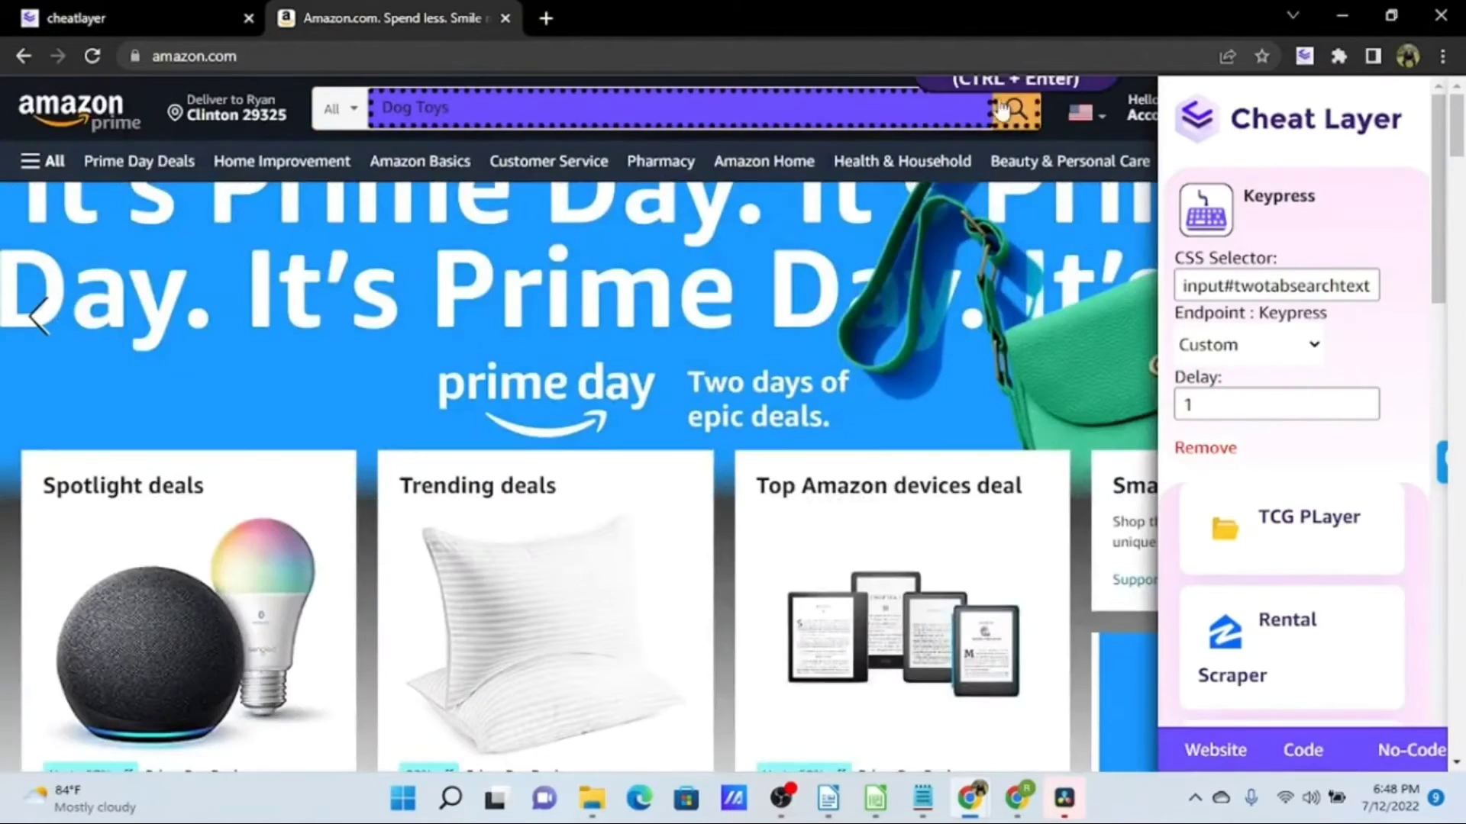
left_click(1029, 90)
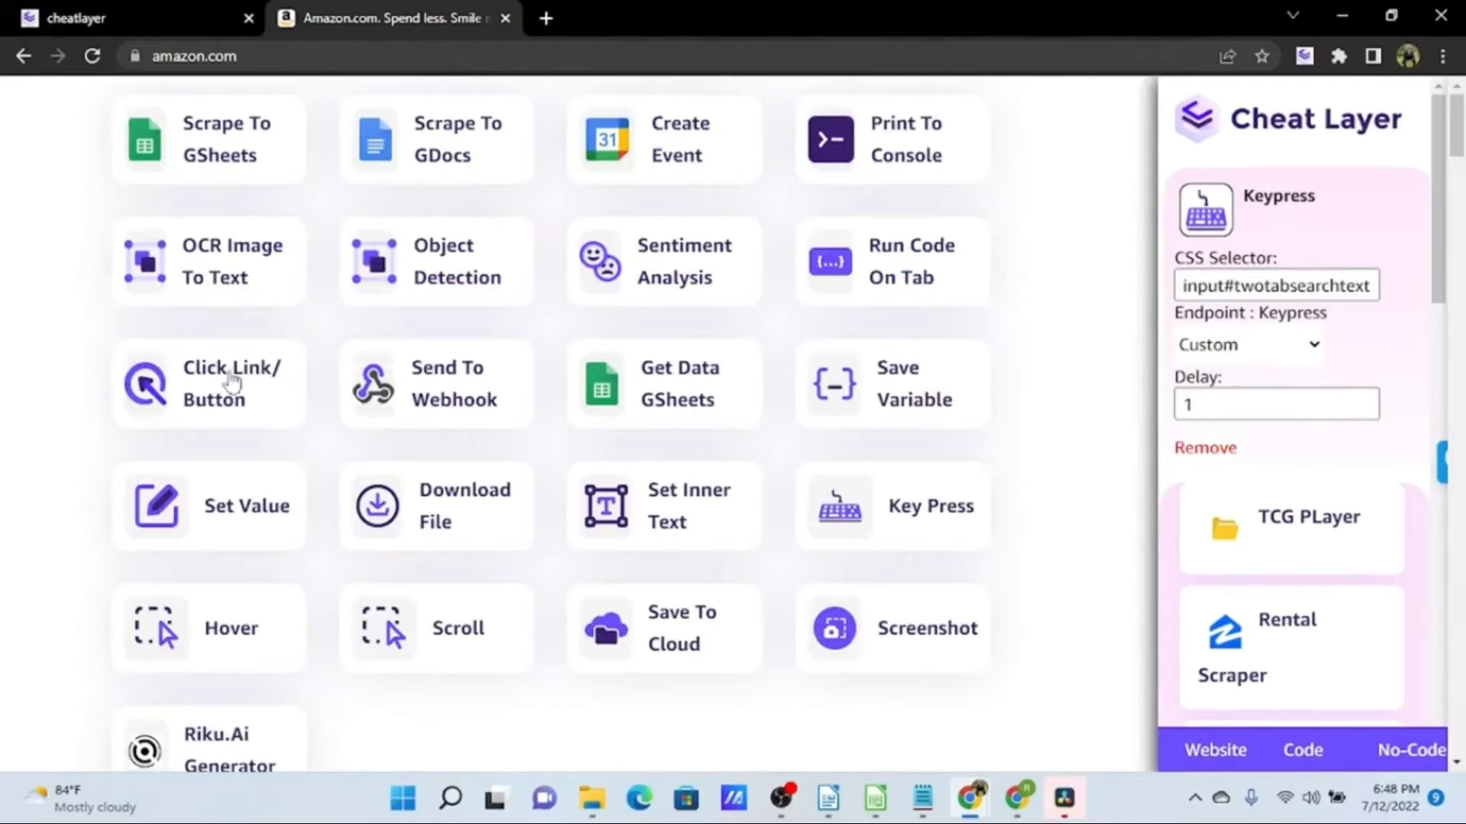
left_click(227, 412)
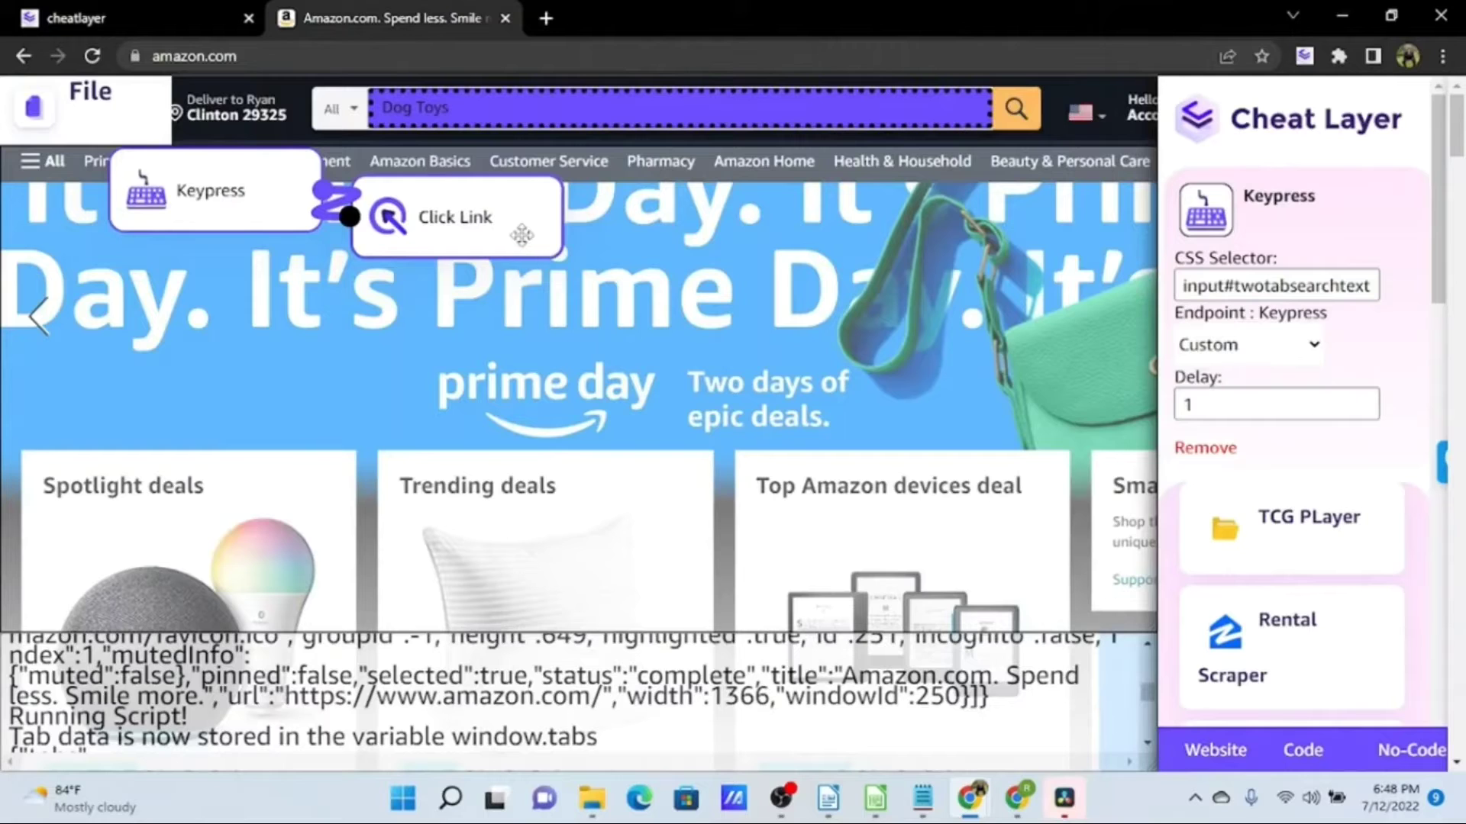
left_click_drag(522, 235, 543, 249)
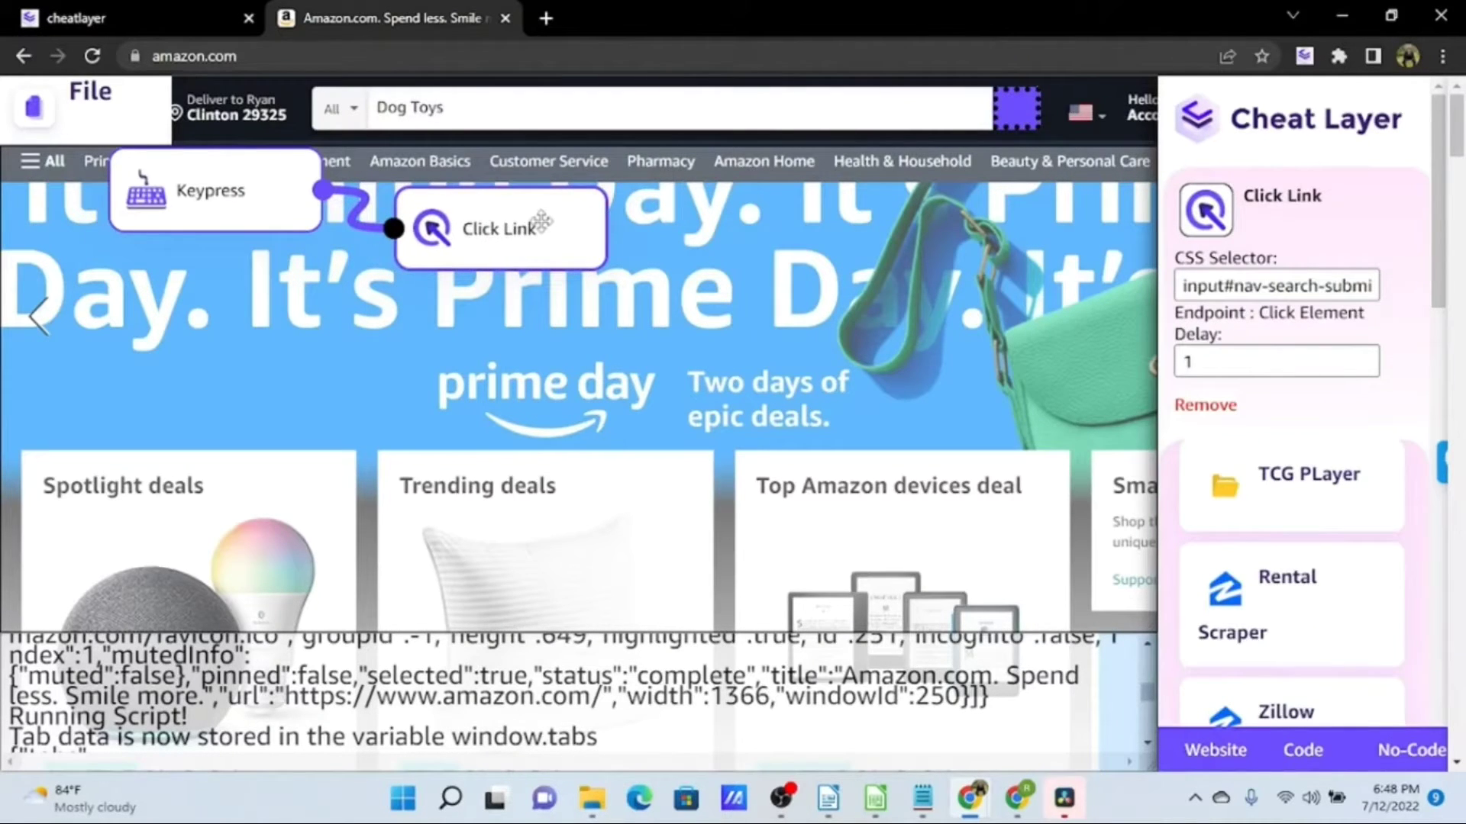
Step: Reload the Amazon page, reopen the Cheat Layer extension and start the Action Recorder from the search box
left_click(93, 58)
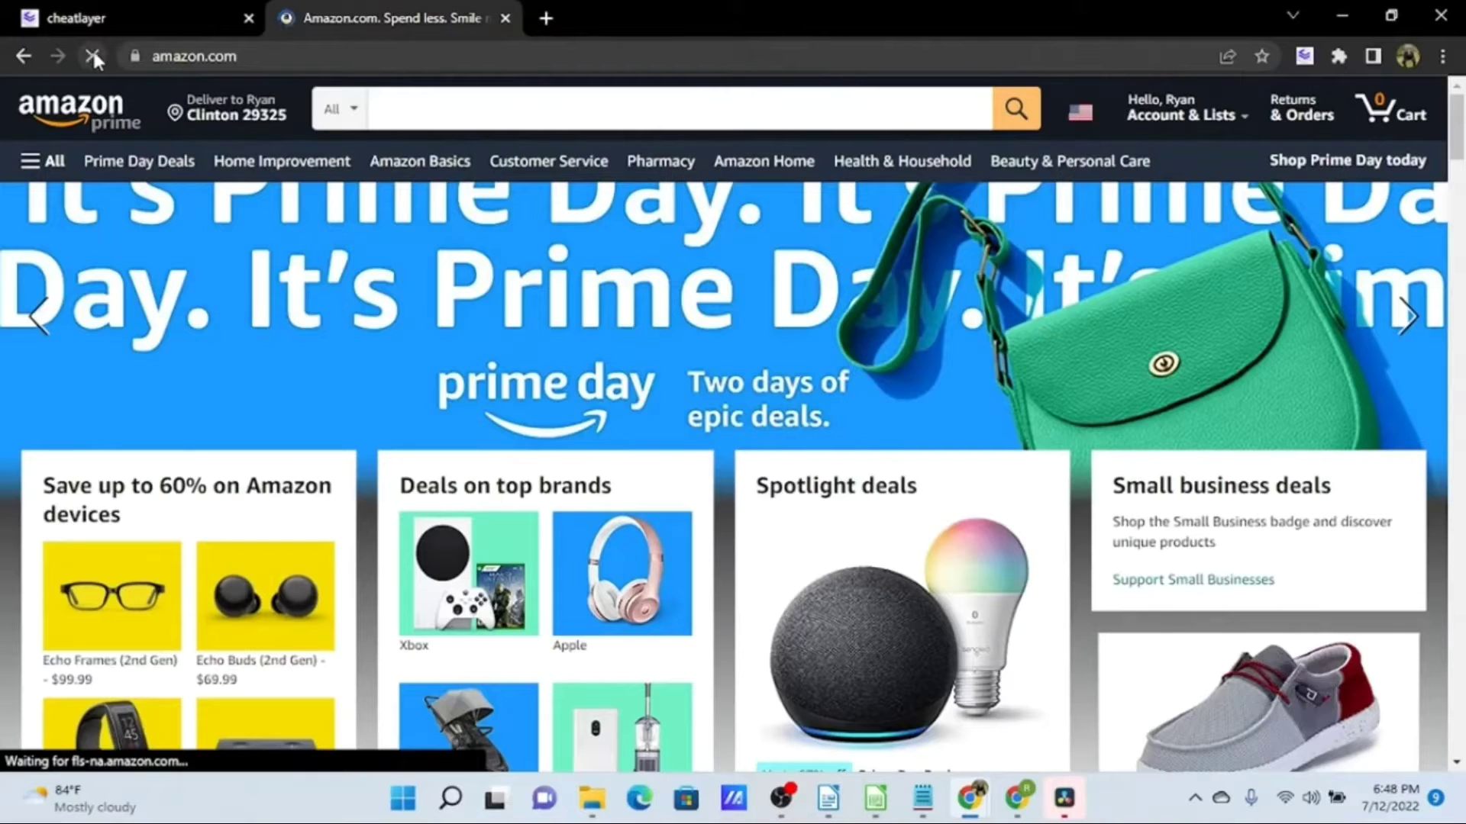
left_click(1304, 57)
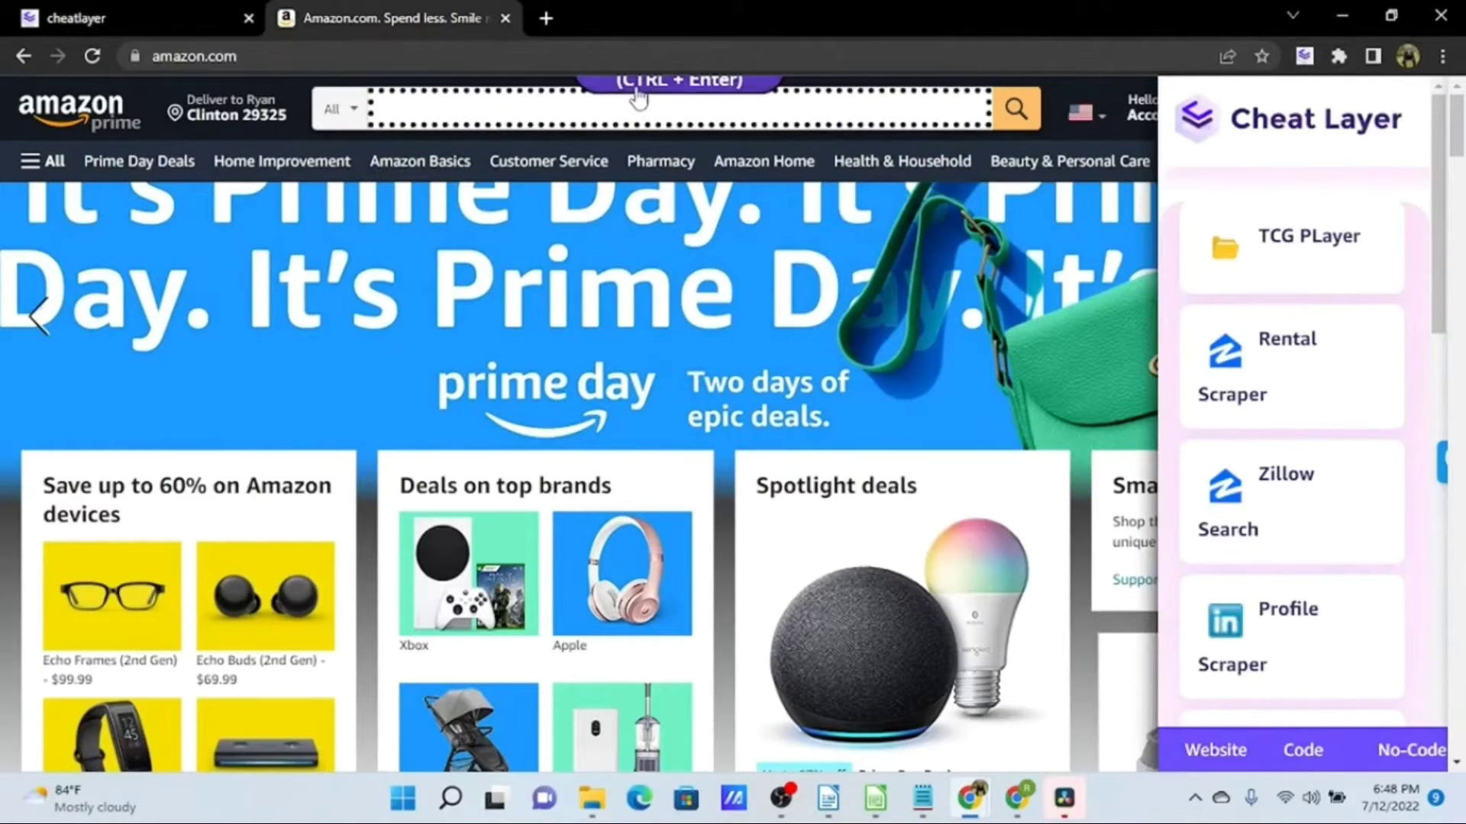
key("ctrl+Return")
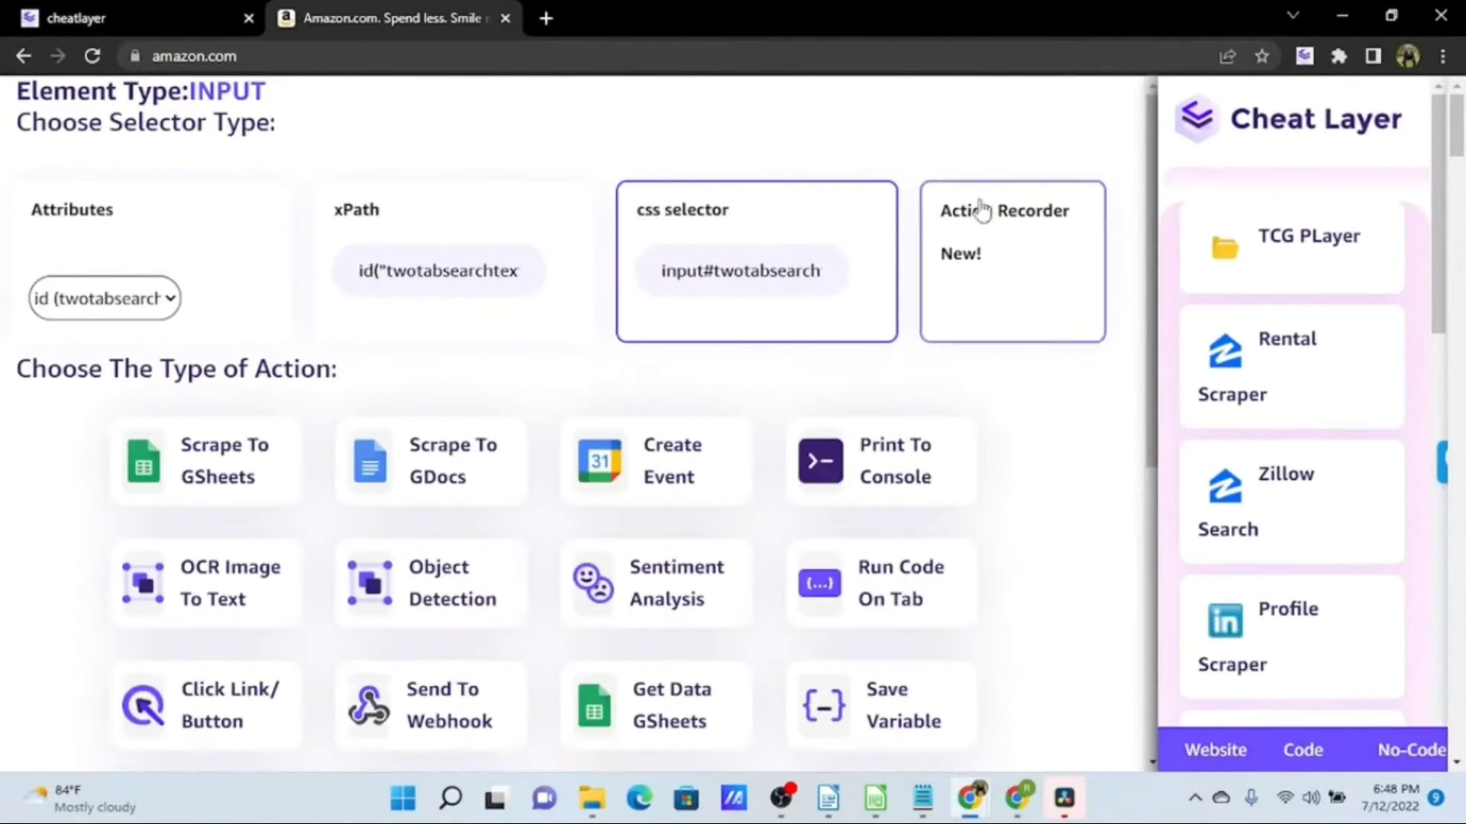
left_click(1036, 266)
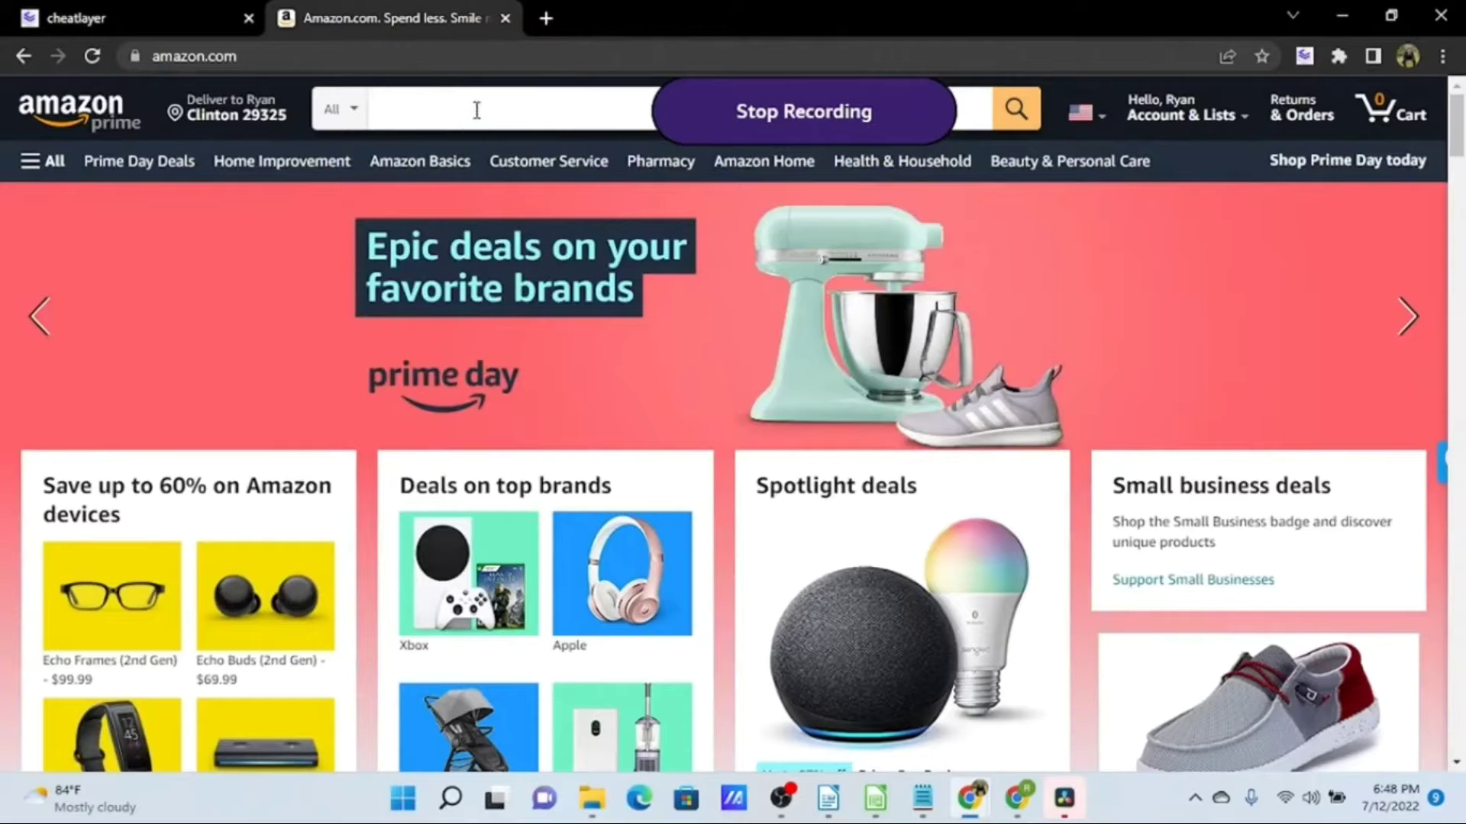
Step: Record an Amazon search for "dog toys" and display the recorded actions in the no-code view
left_click(473, 106)
type("do")
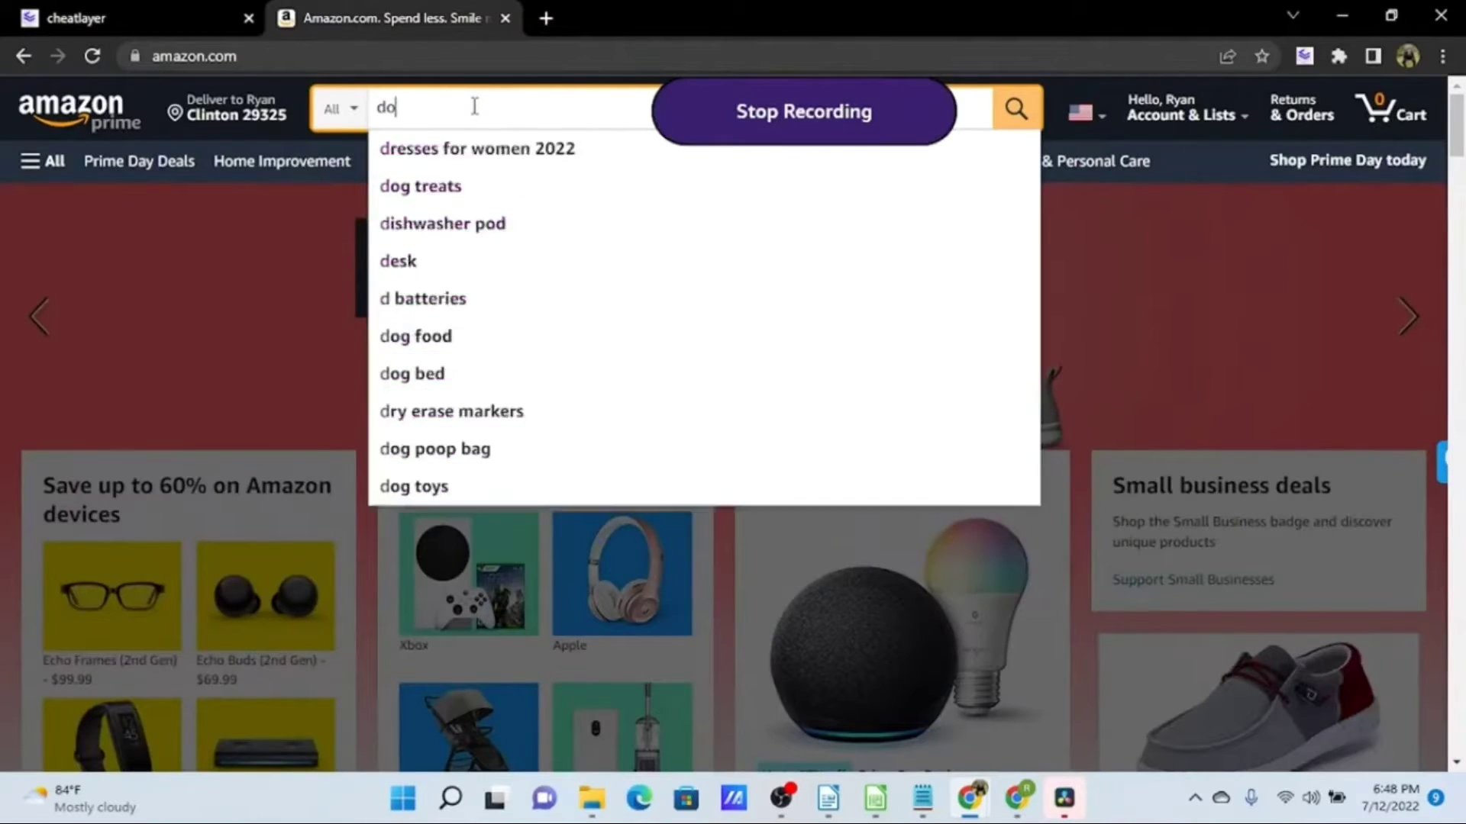
type("g toys")
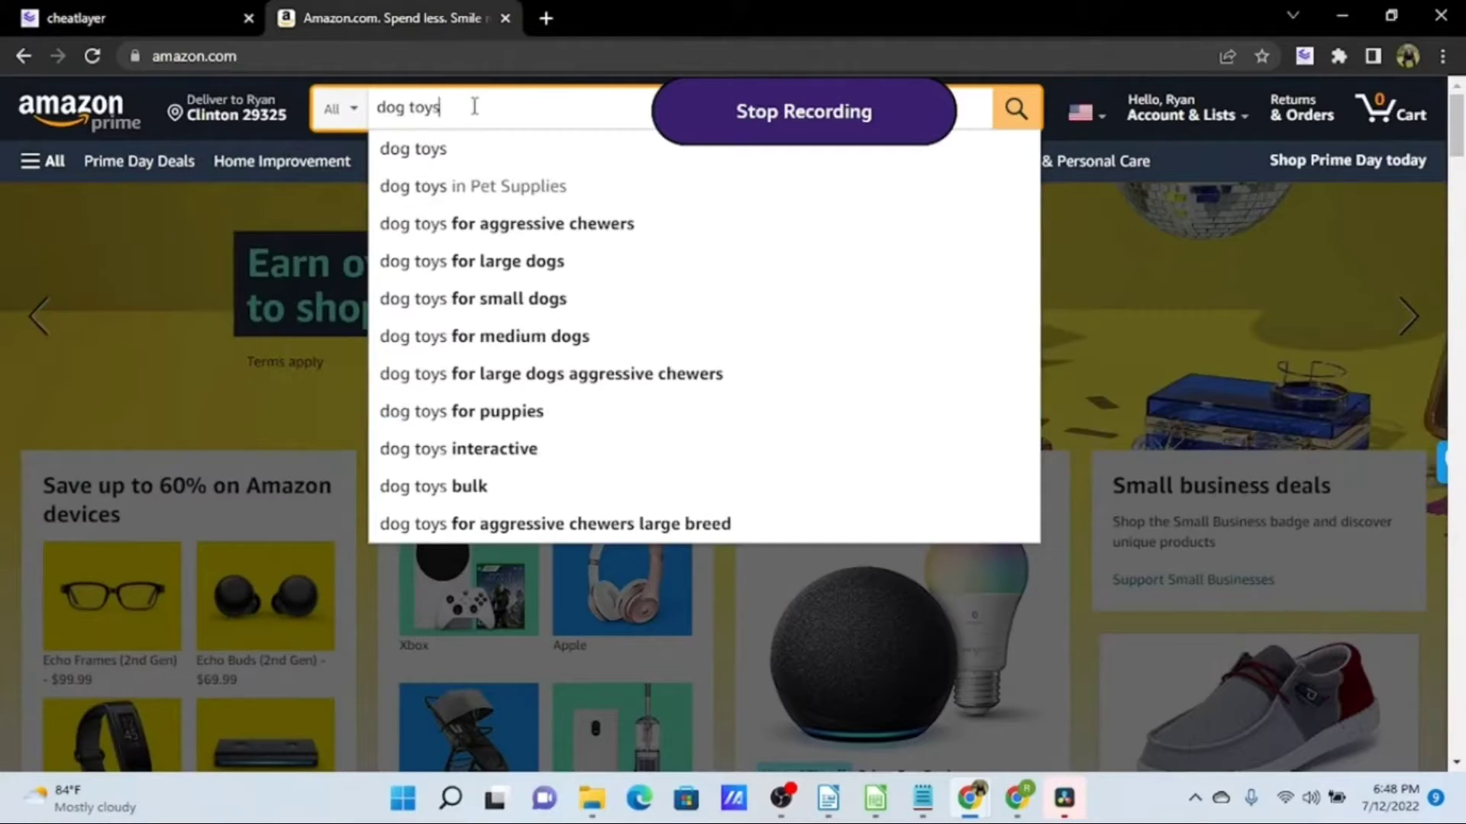
left_click(1014, 111)
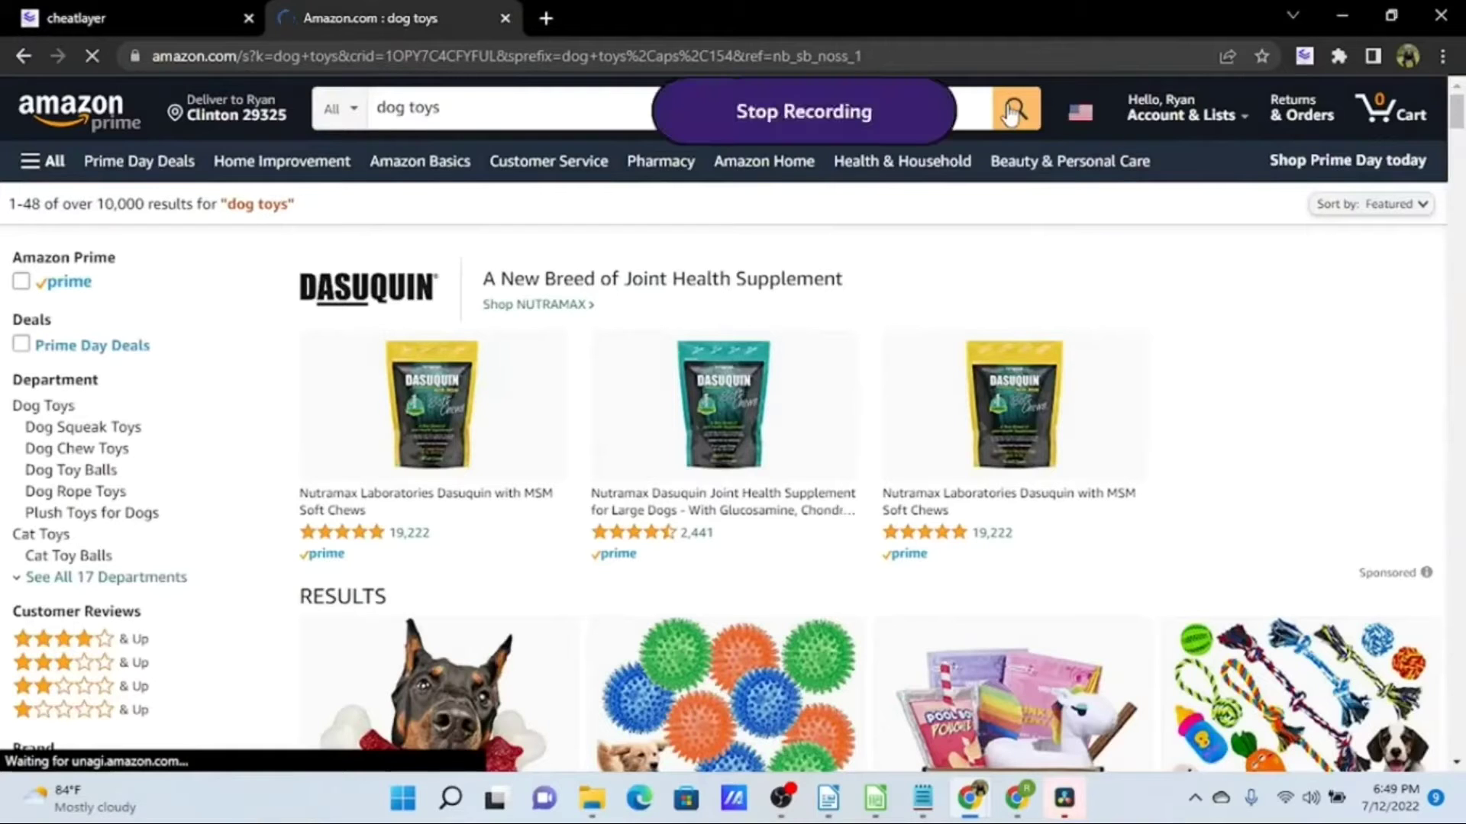
left_click(771, 120)
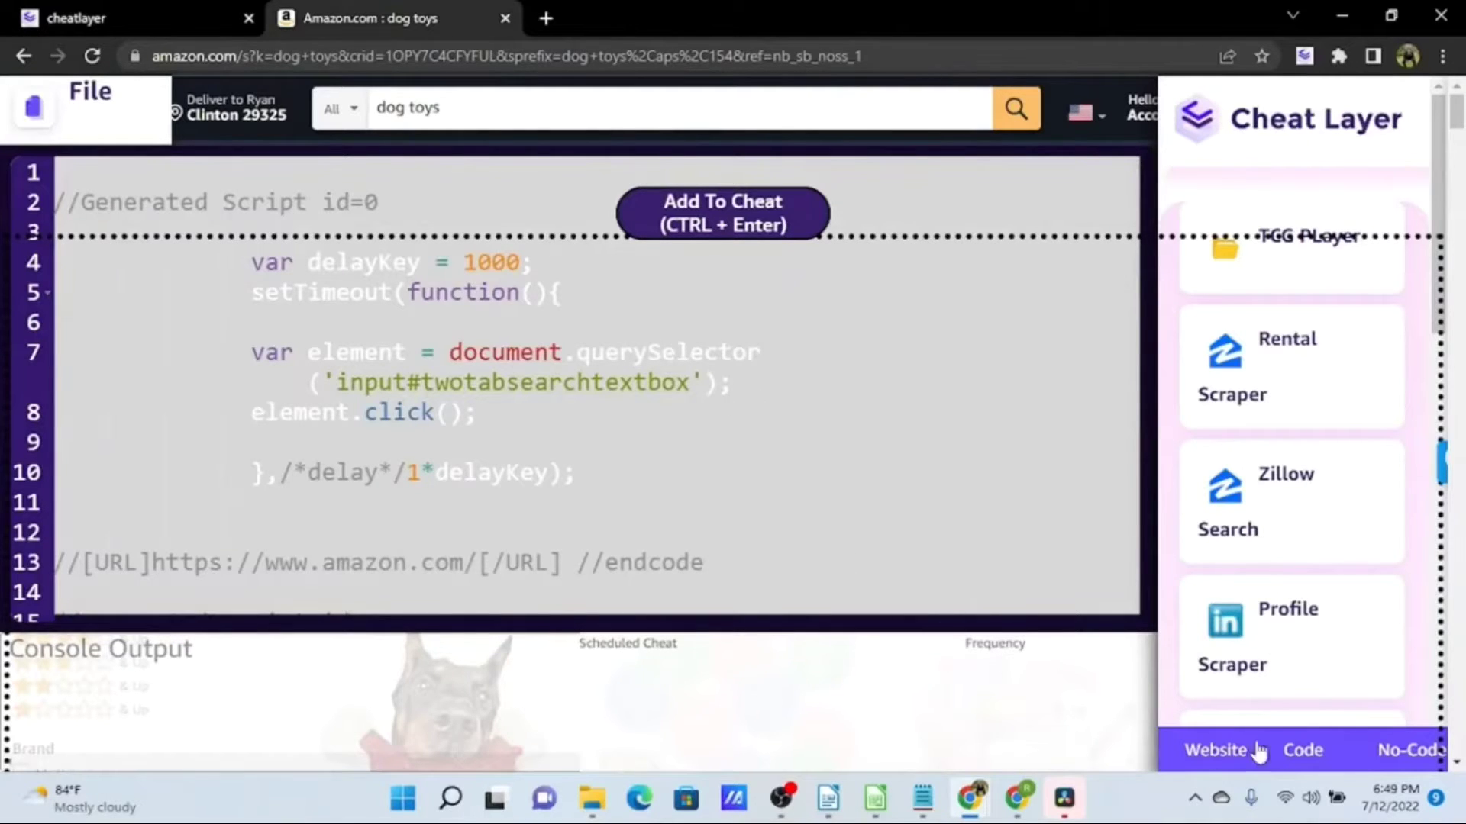
left_click(1399, 755)
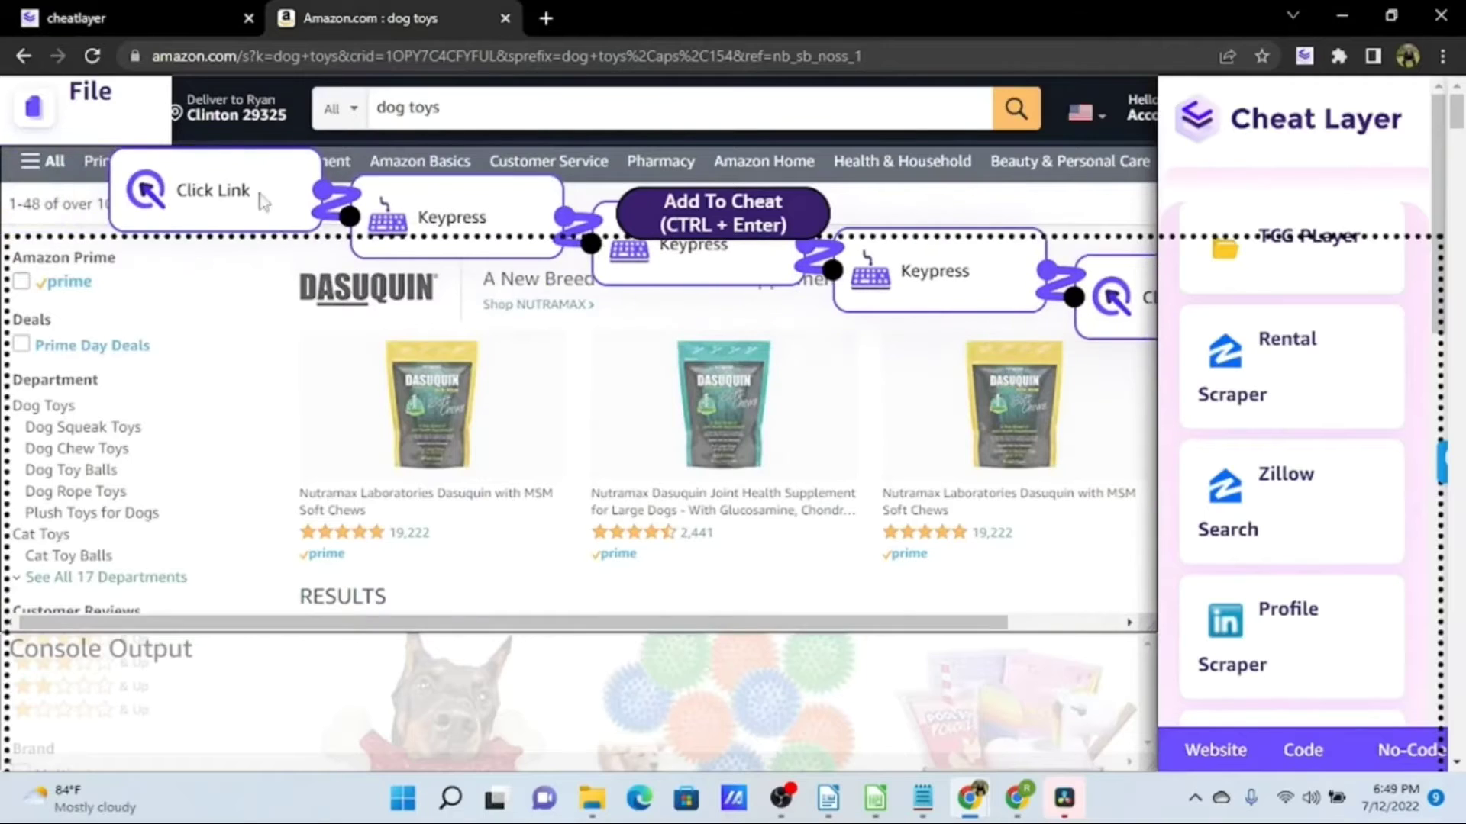
Step: Create a new cheat folder named "Amazon"
left_click(89, 106)
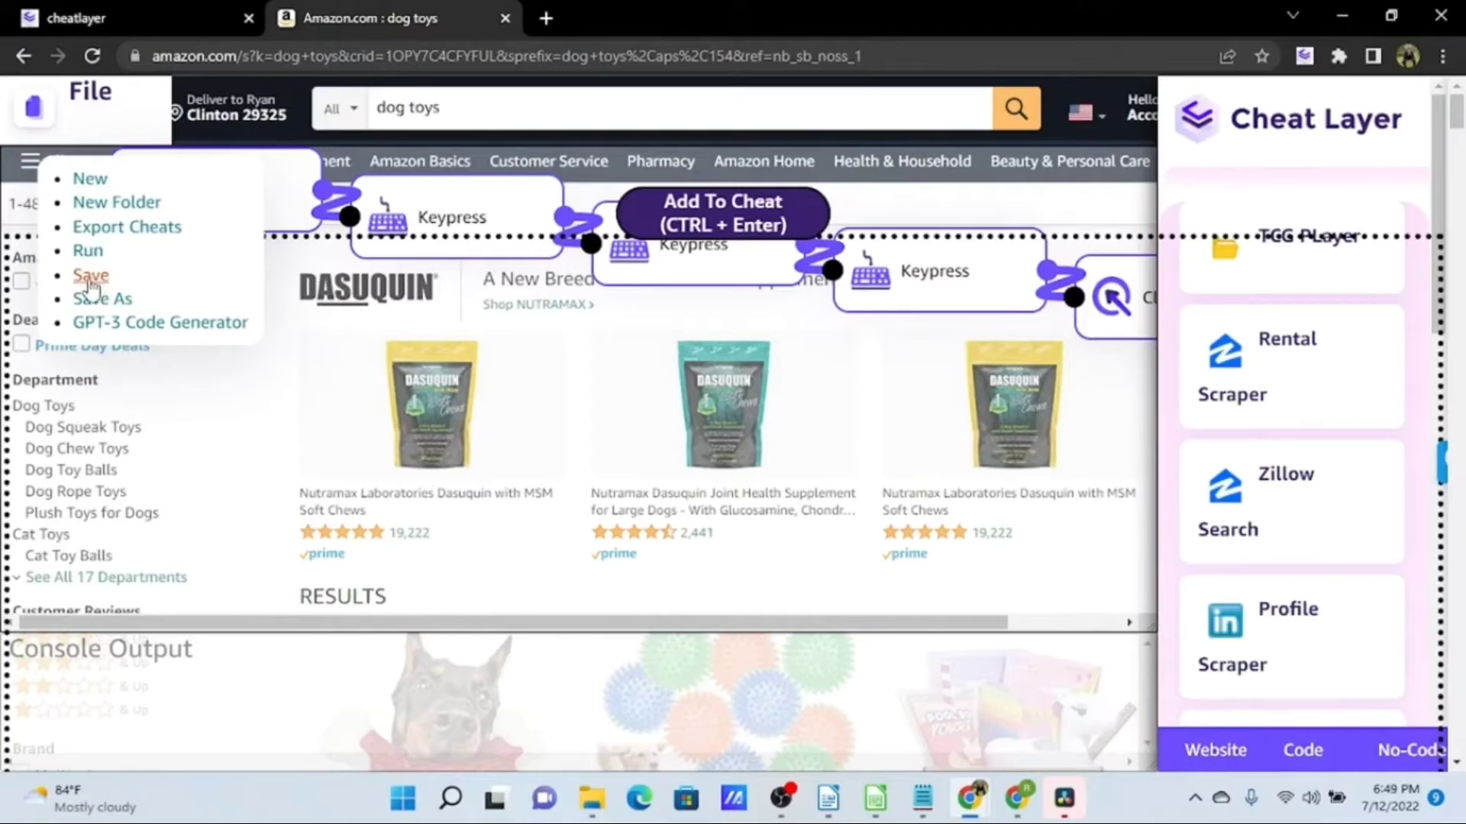
left_click(103, 210)
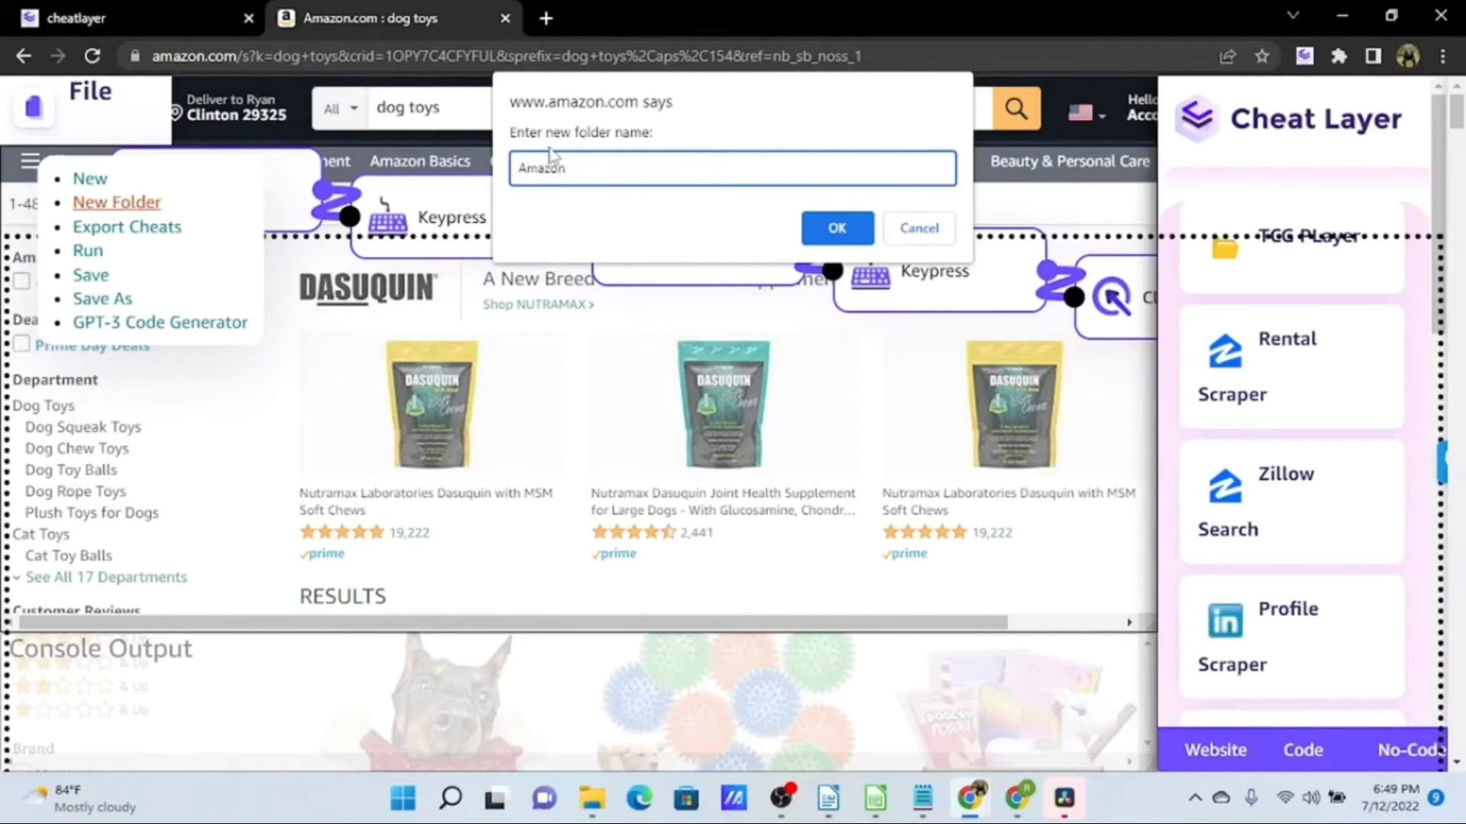
left_click(837, 229)
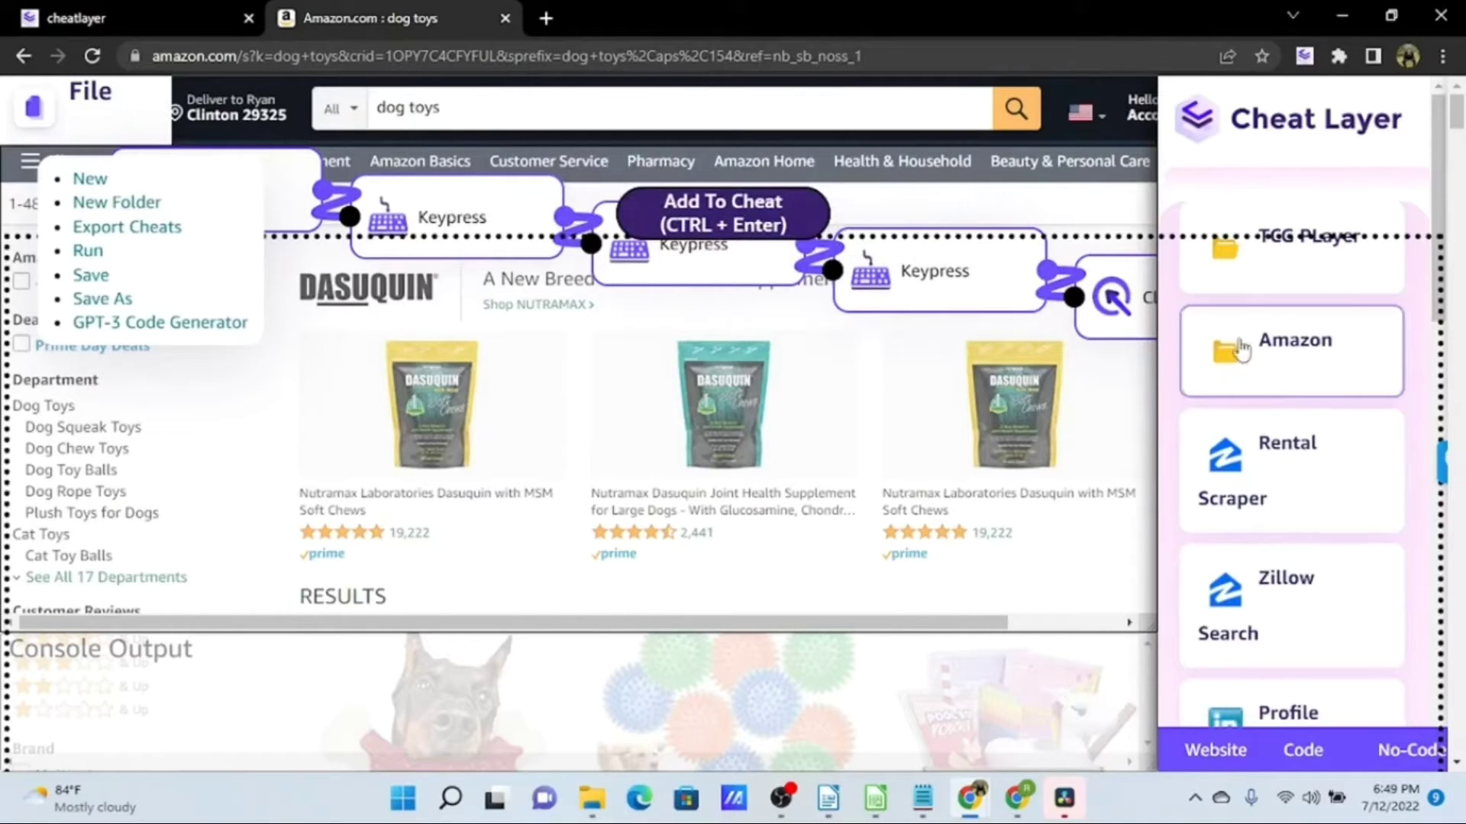
Step: Save the script as "Dog Toys Search" for the website amazon.com in the Amazon folder
left_click(90, 281)
left_click_drag(724, 263, 607, 270)
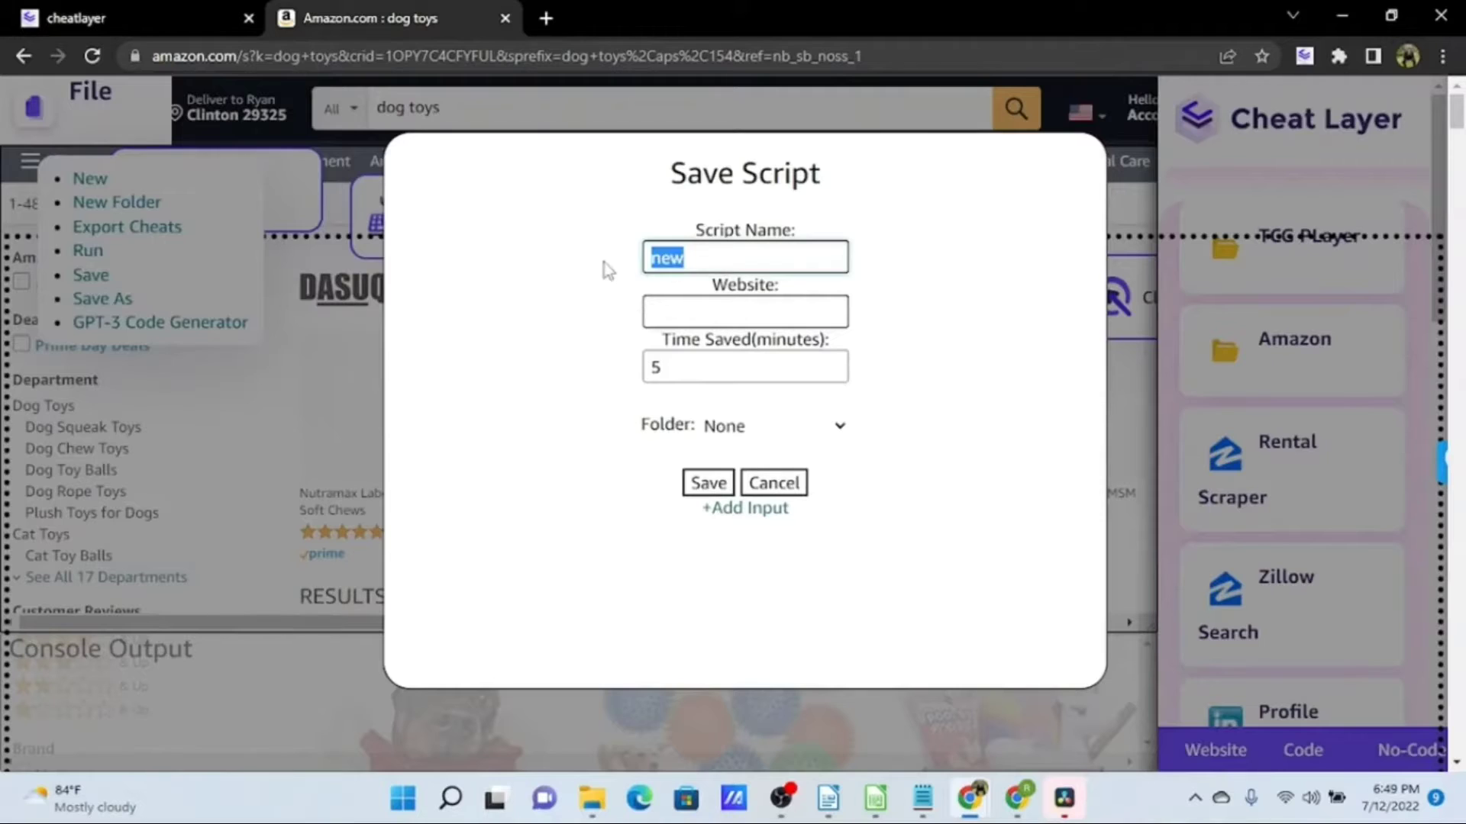
type("Dog T")
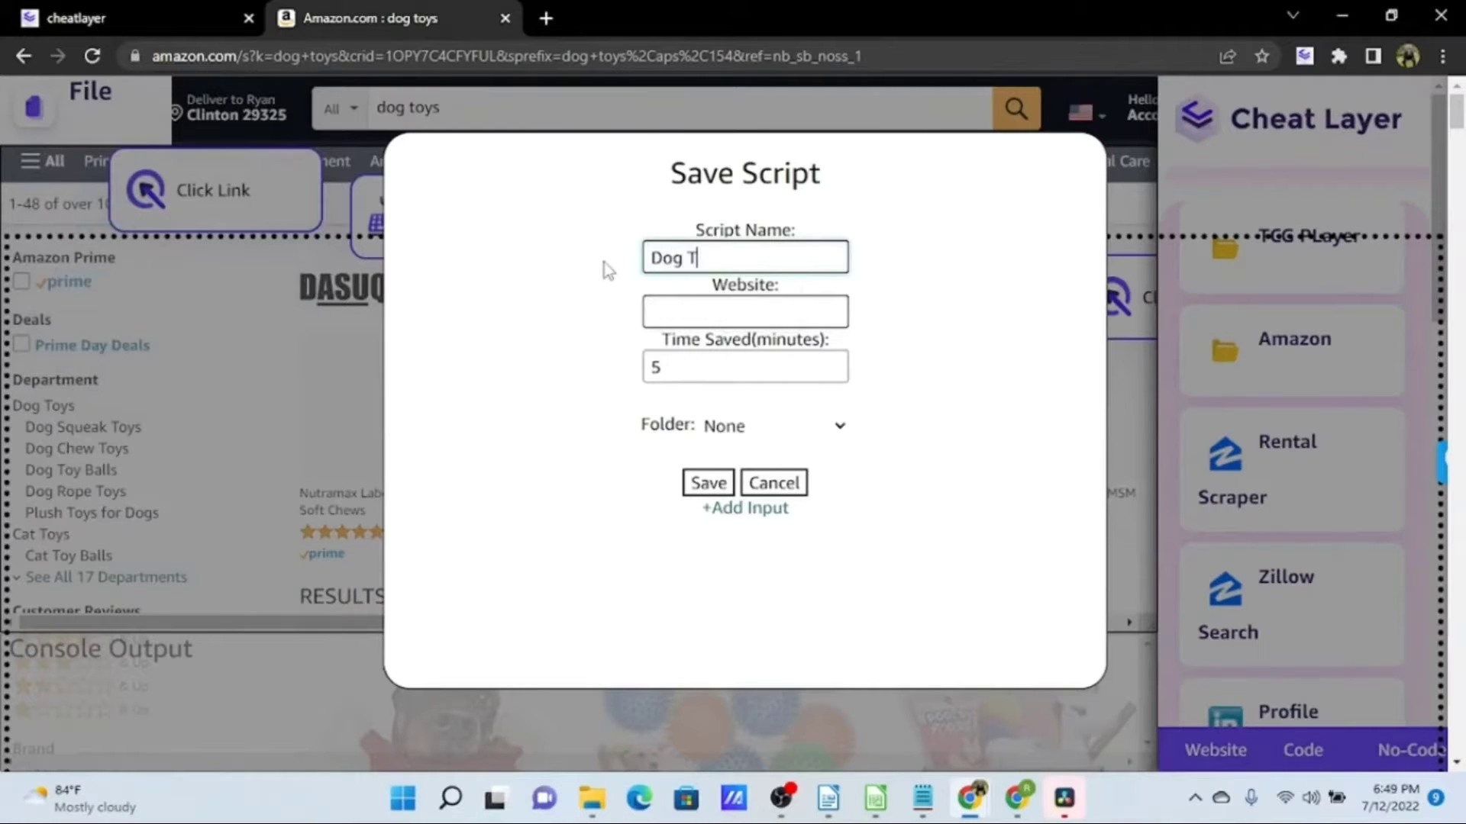
type("oys Search")
left_click(679, 311)
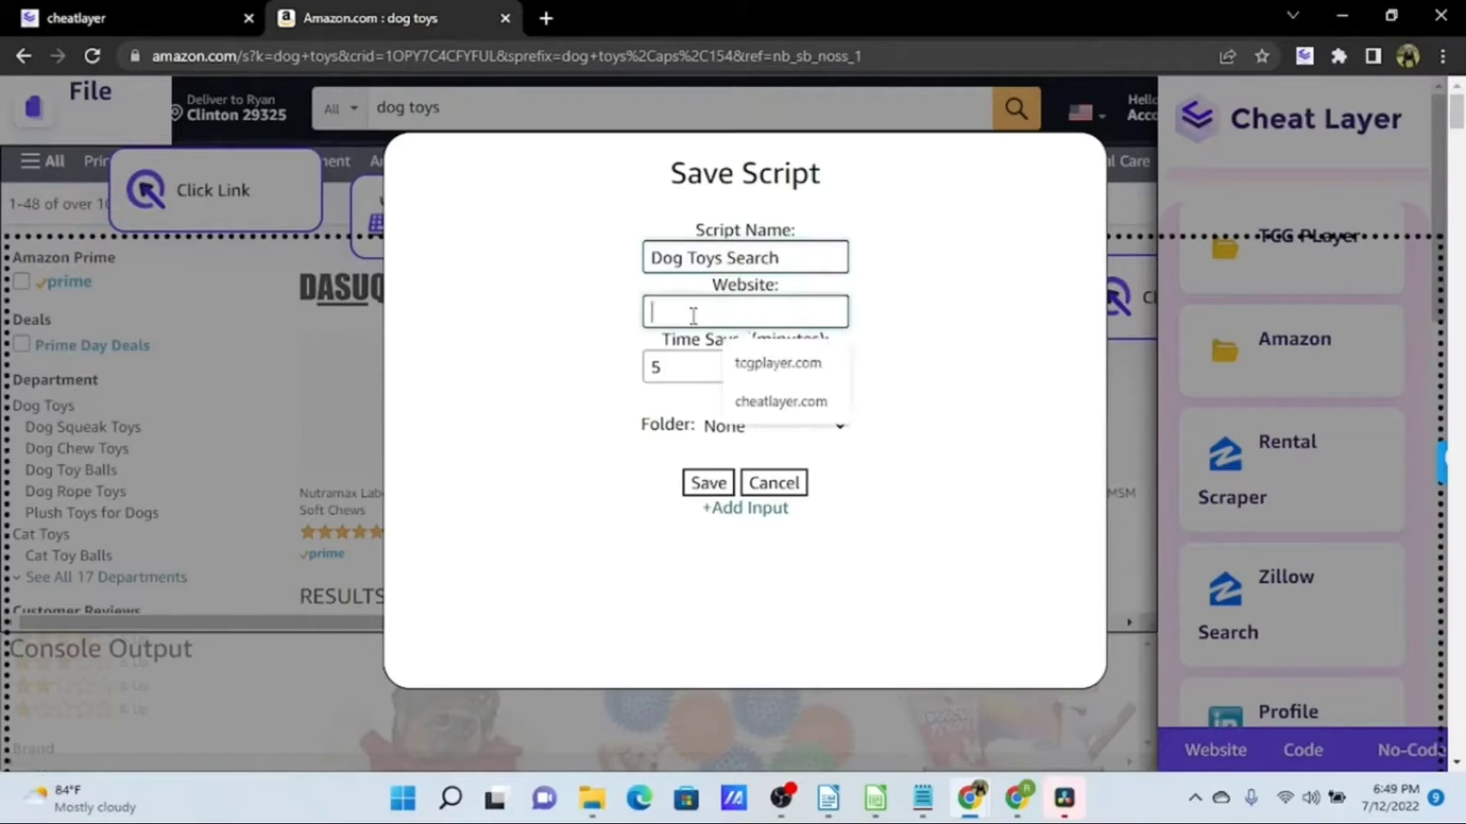
type("a")
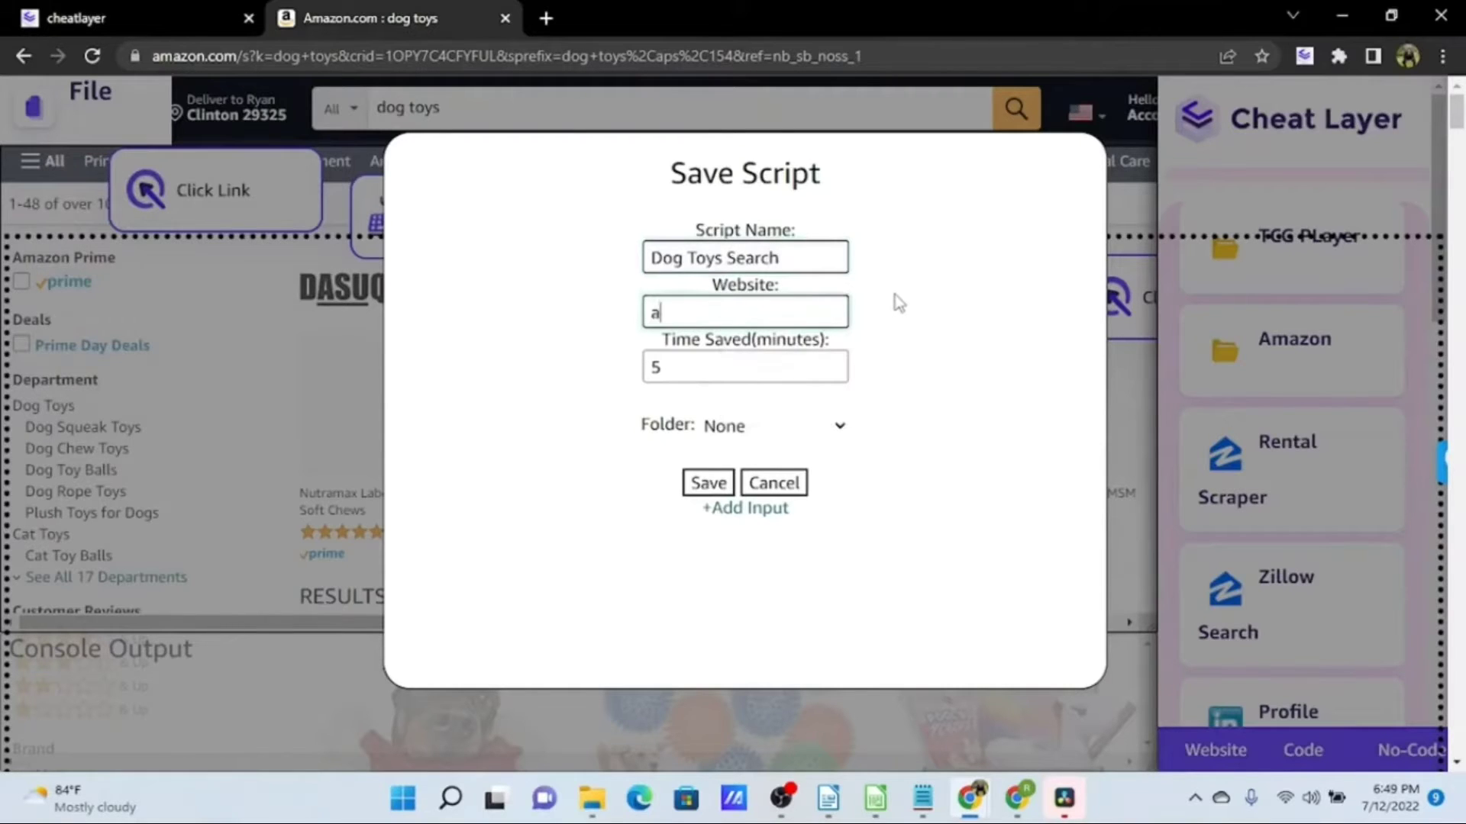
type("mazon.com")
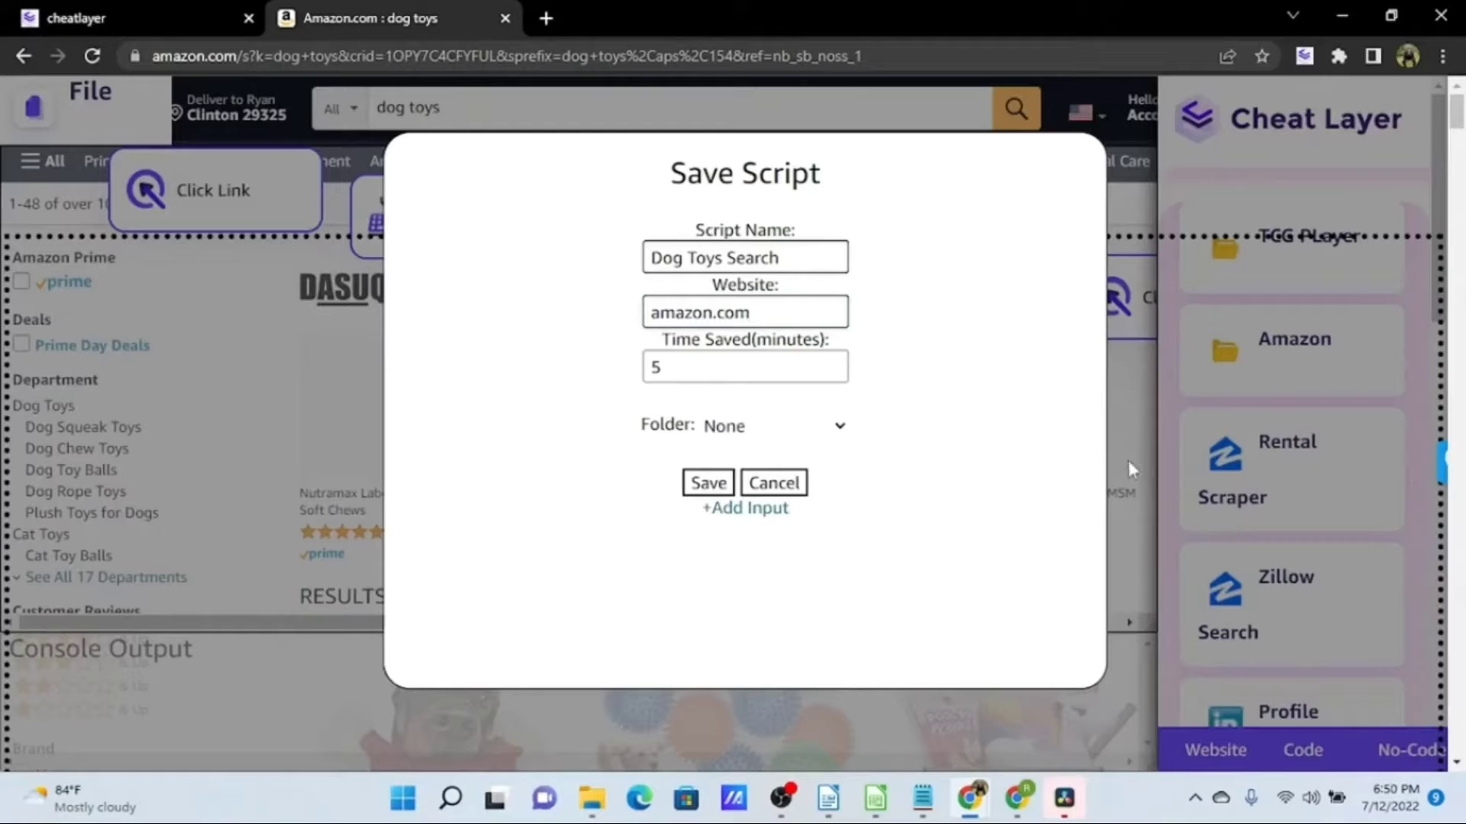
left_click(843, 440)
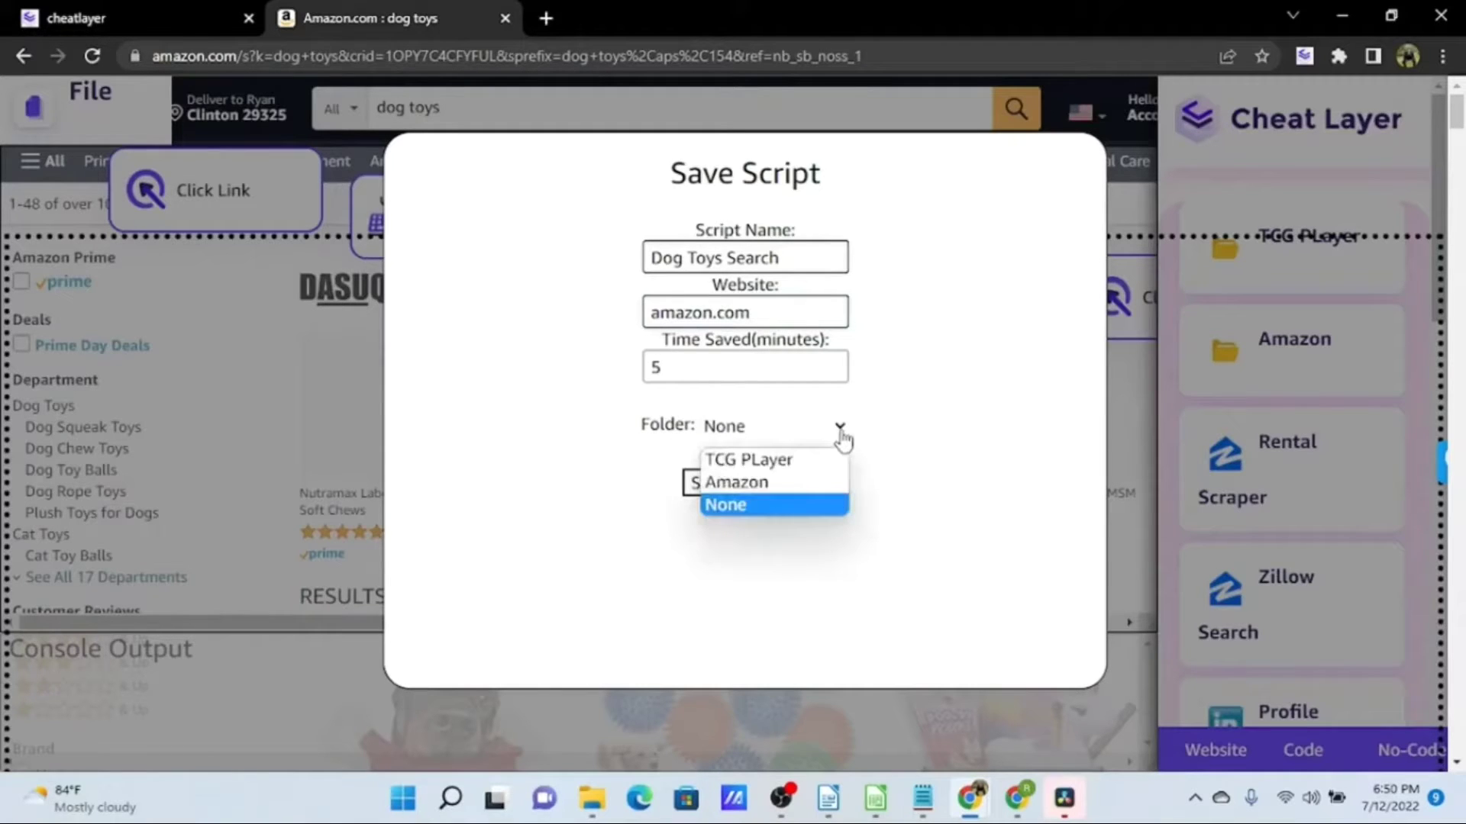
left_click(761, 487)
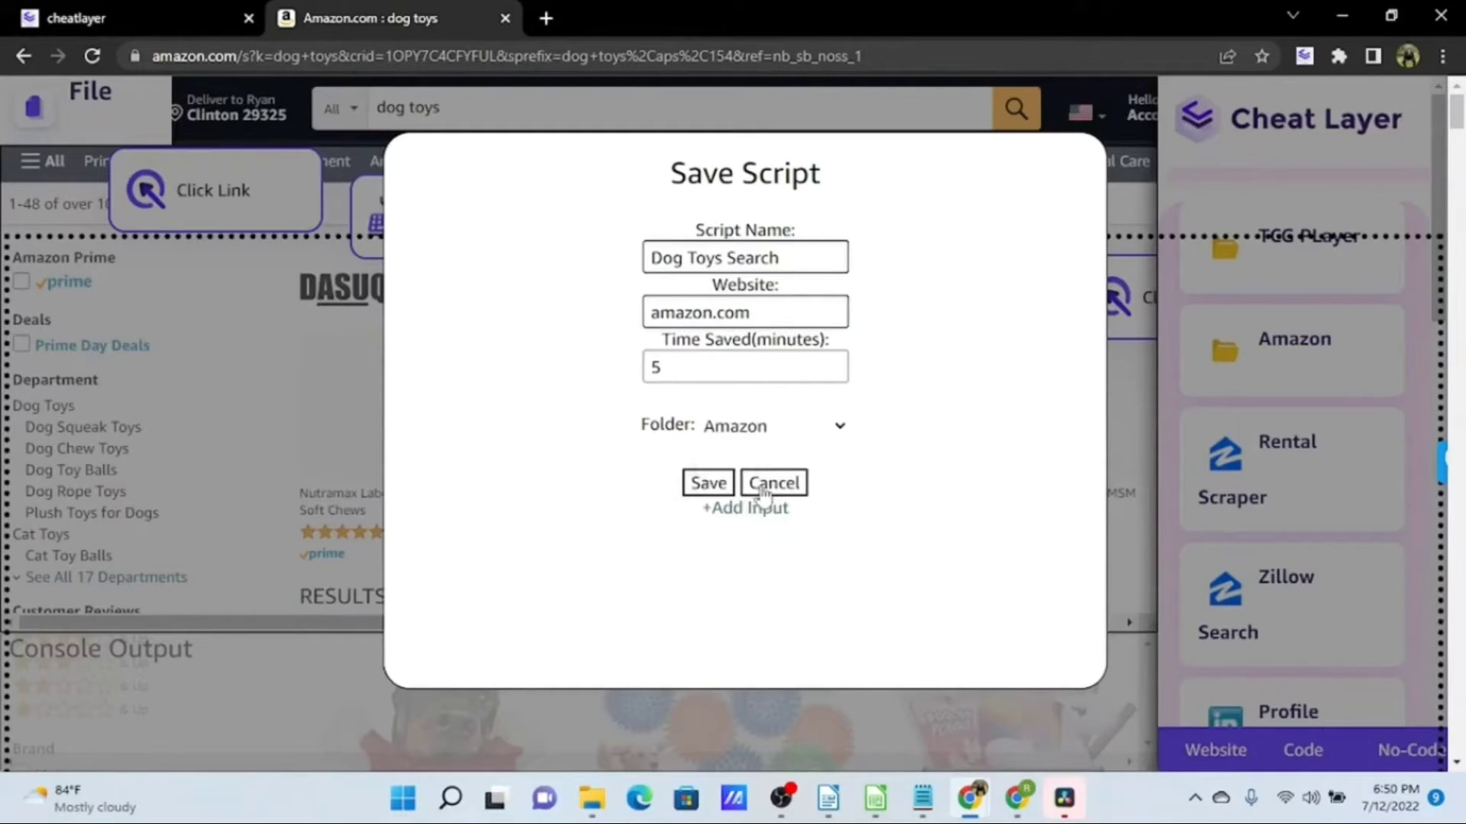
left_click(707, 483)
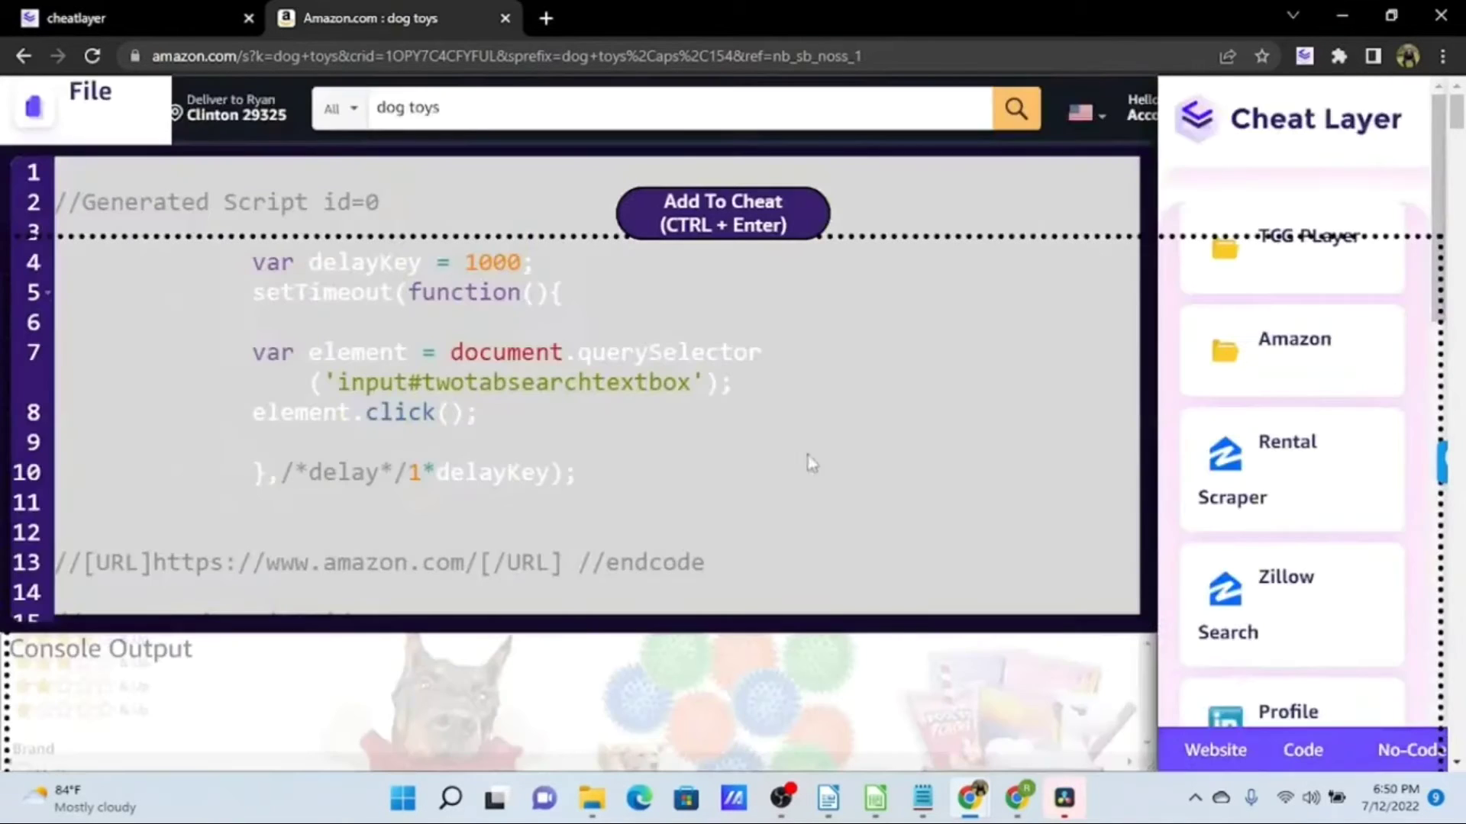
Step: Open the Amazon folder and expand the options of the Dog Toys Search cheat
left_click(1295, 365)
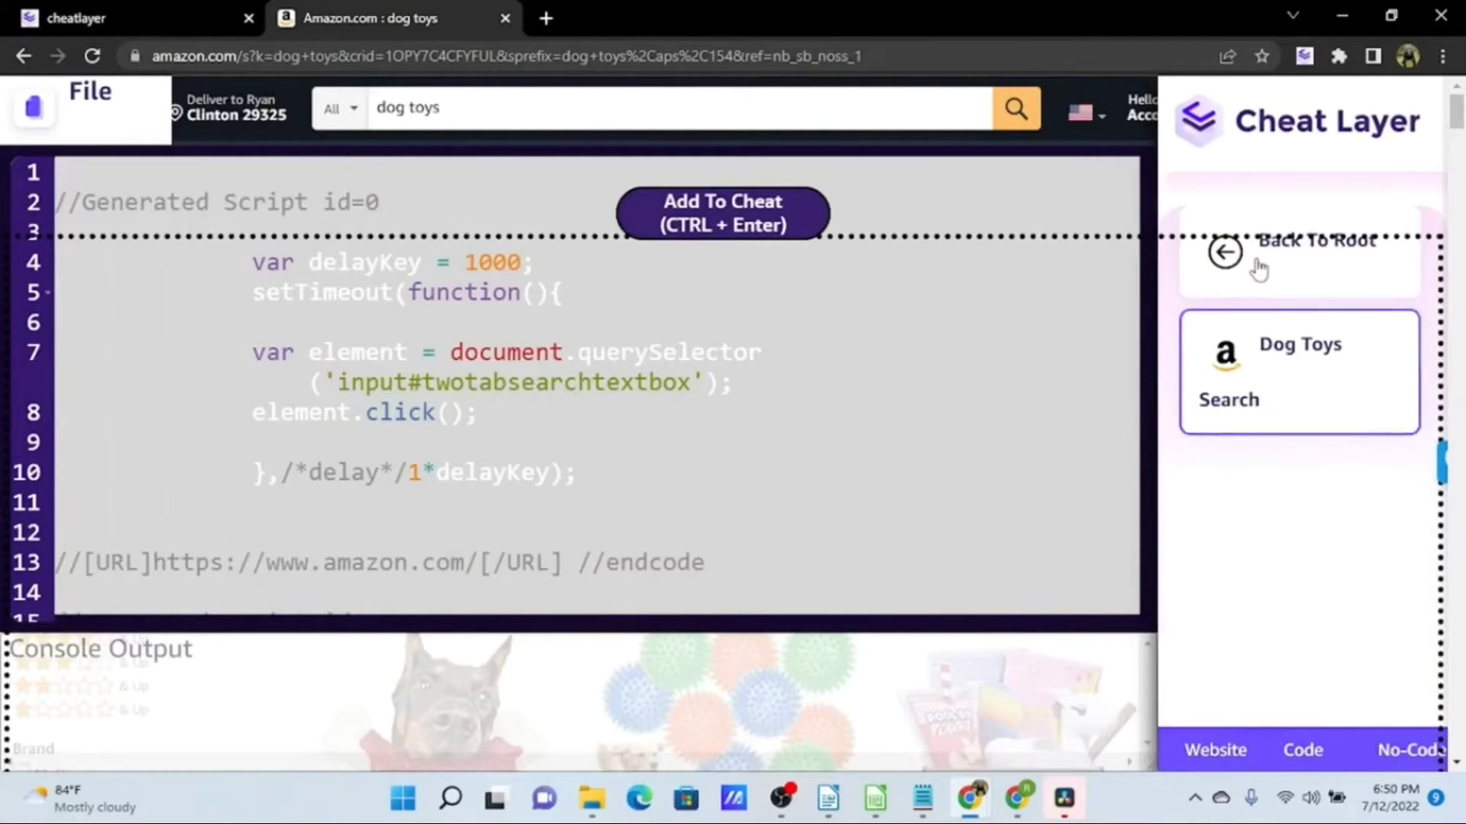
left_click(1298, 393)
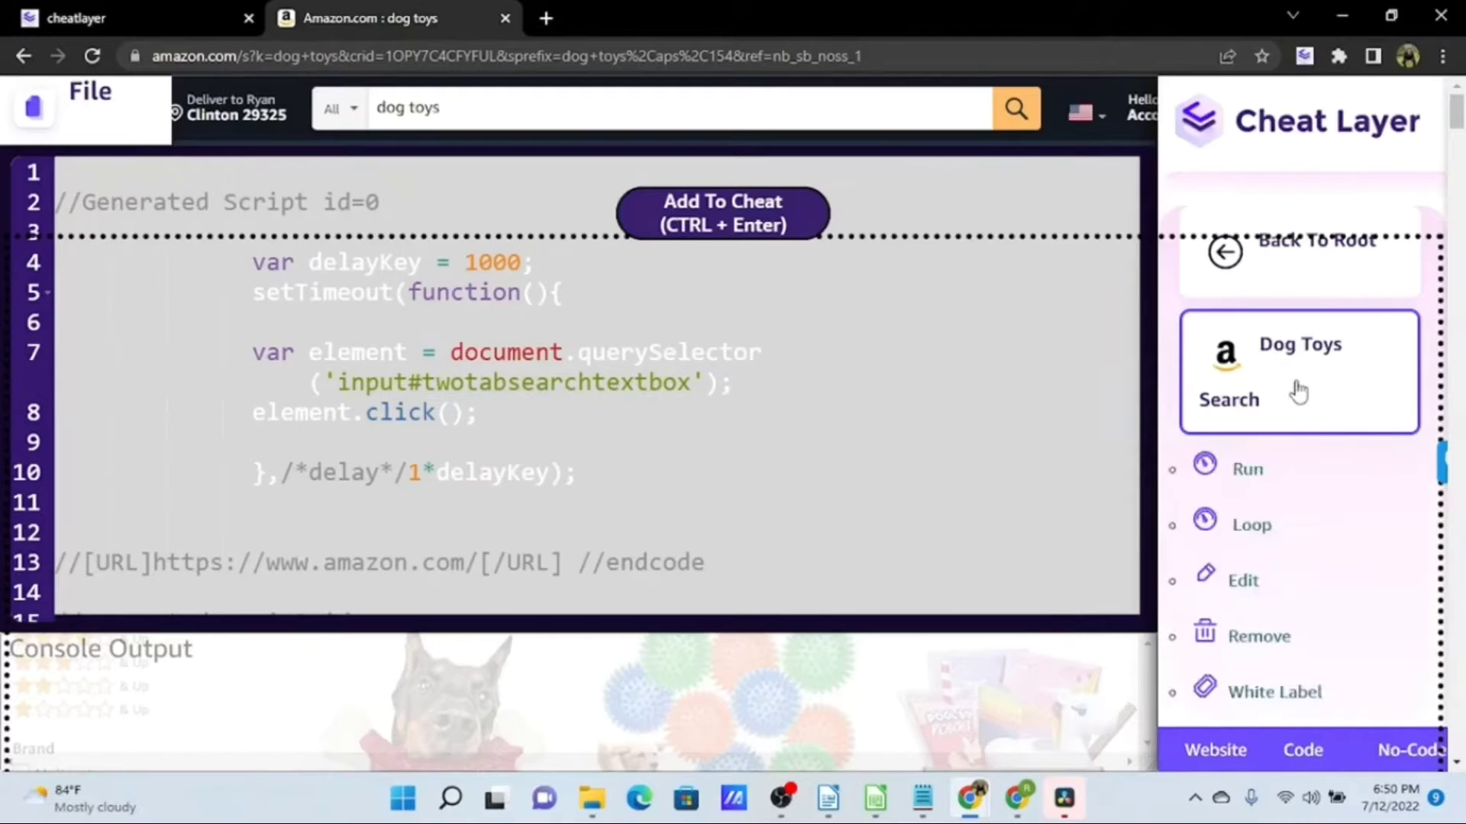
Step: Run the Dog Toys Search cheat so it searches Amazon for "dog toys" in a new tab
left_click(1254, 474)
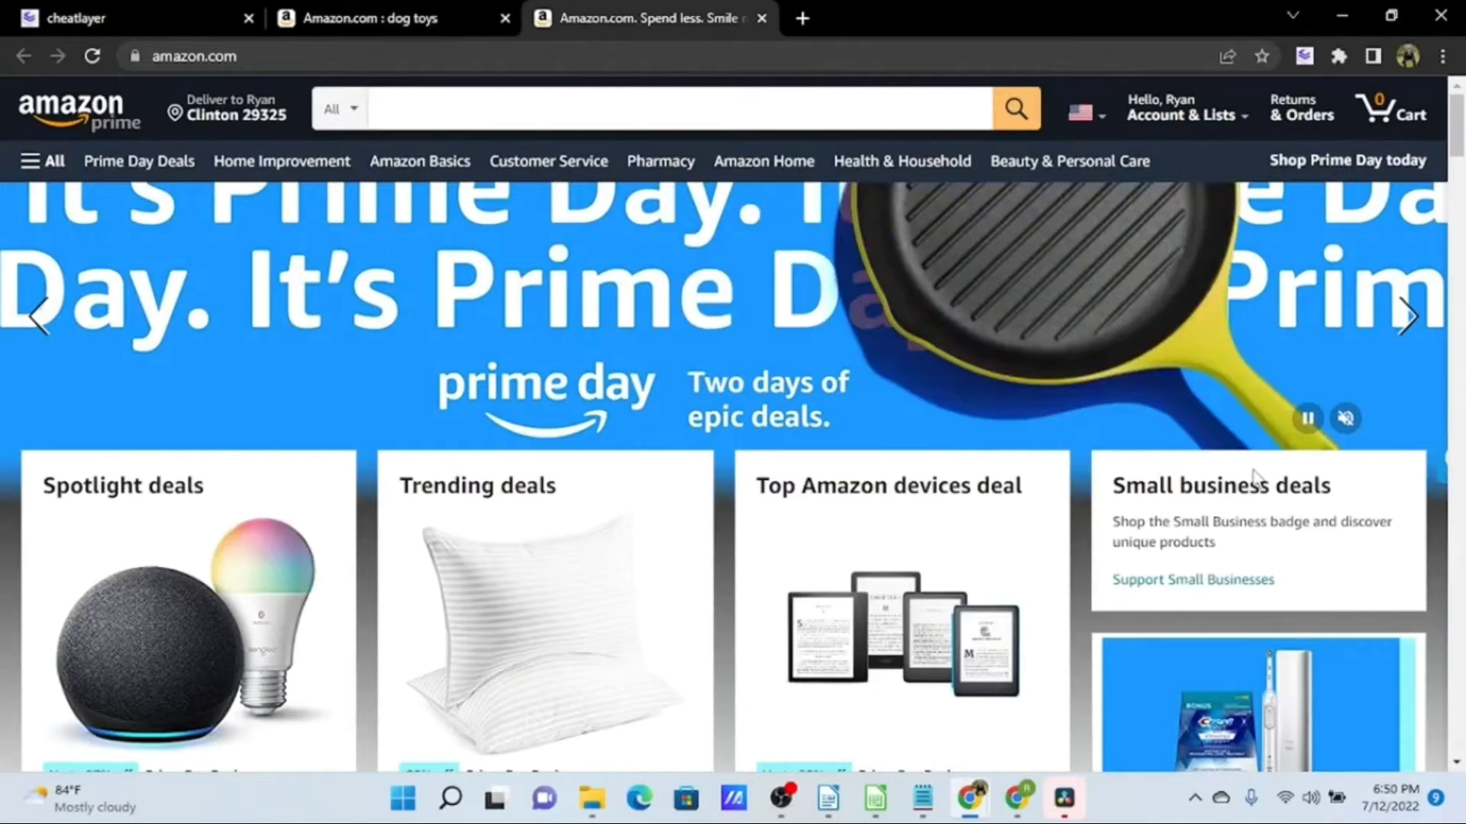
type("dog toys")
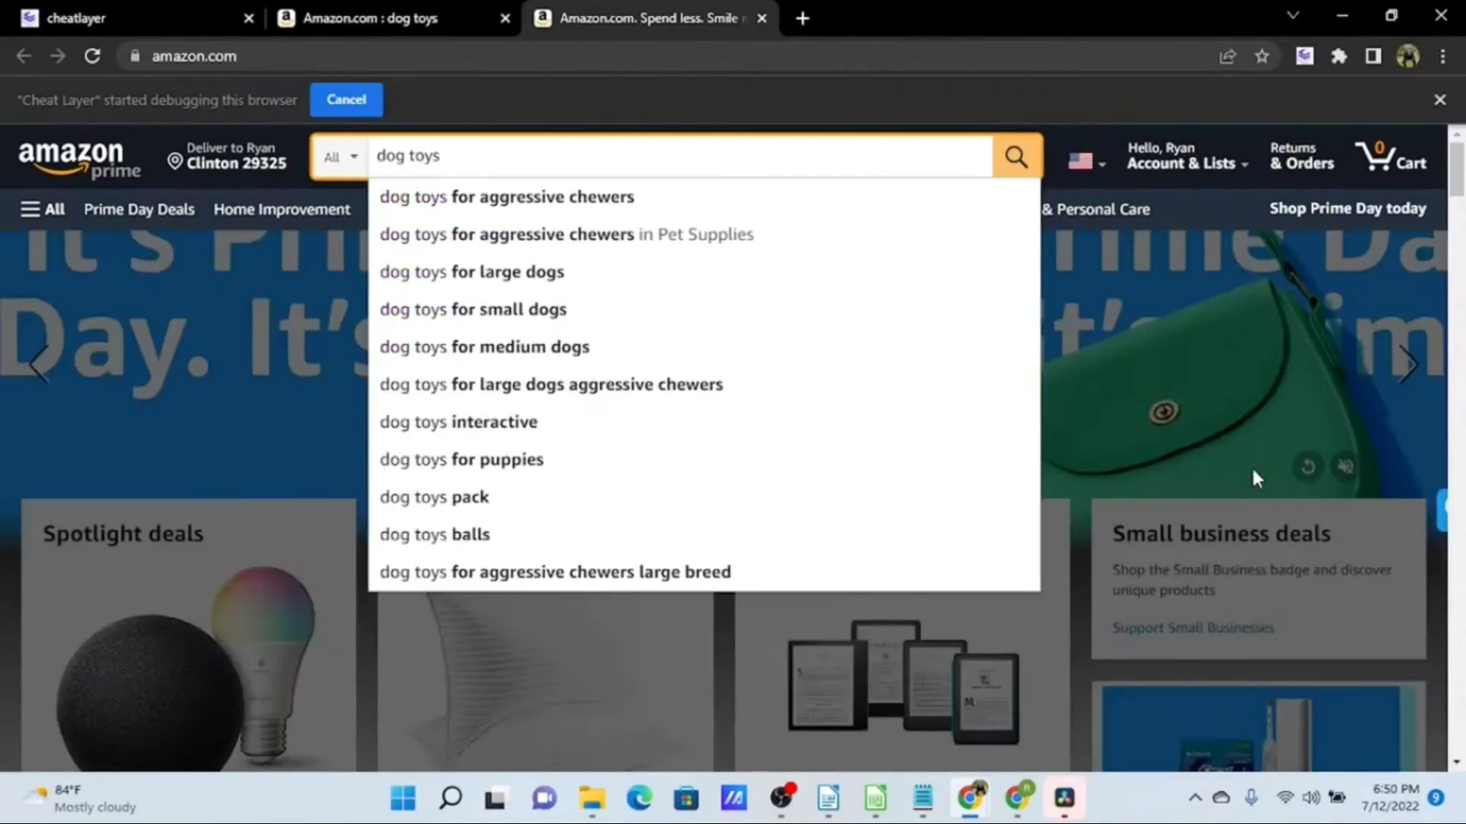
key("Return")
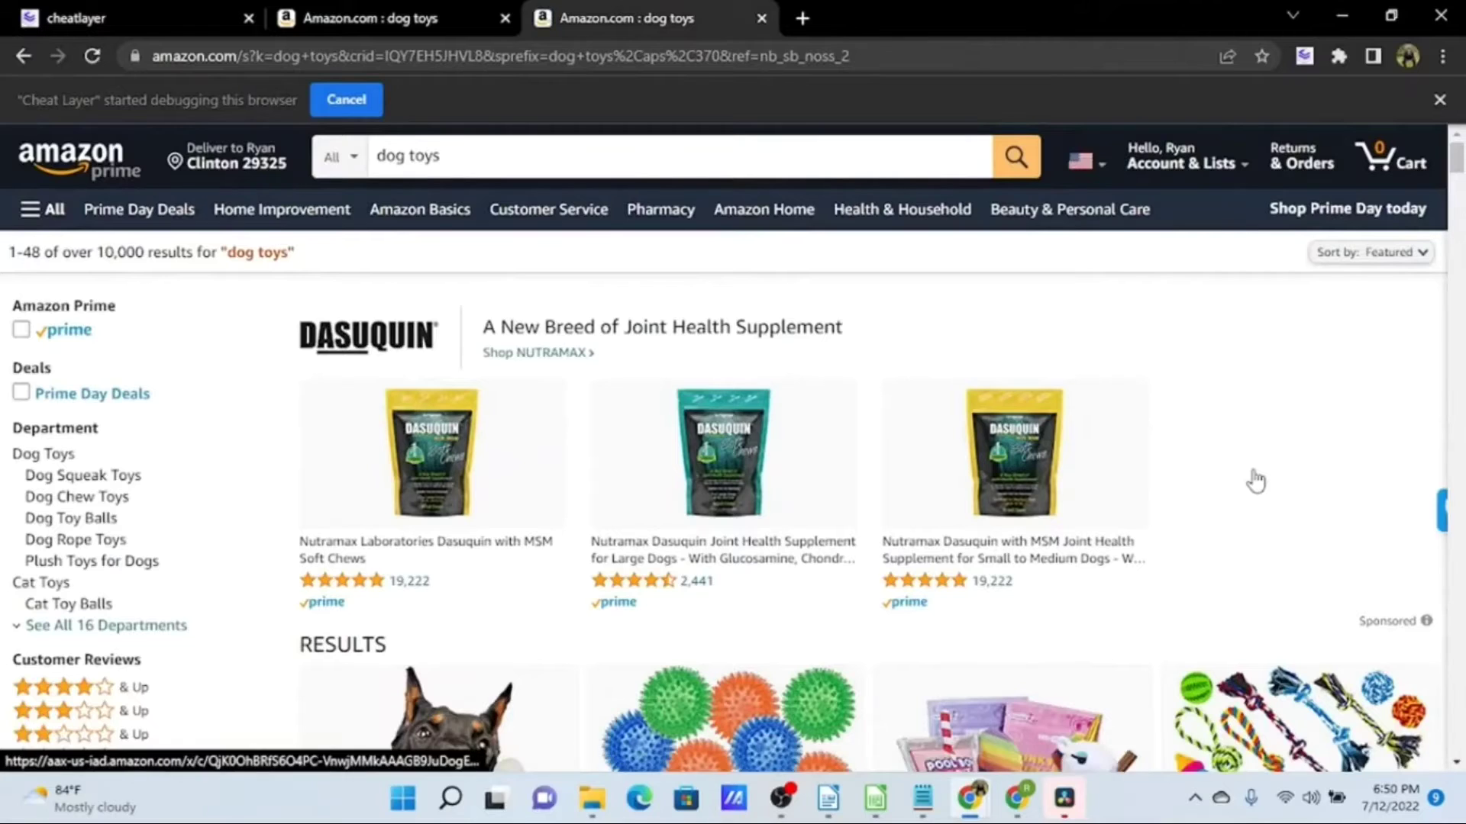
Step: Open the product page of the 12pack Squeaky Dog Toys Spiky Dog Balls from the search results
scroll(715, 535, "down", 5)
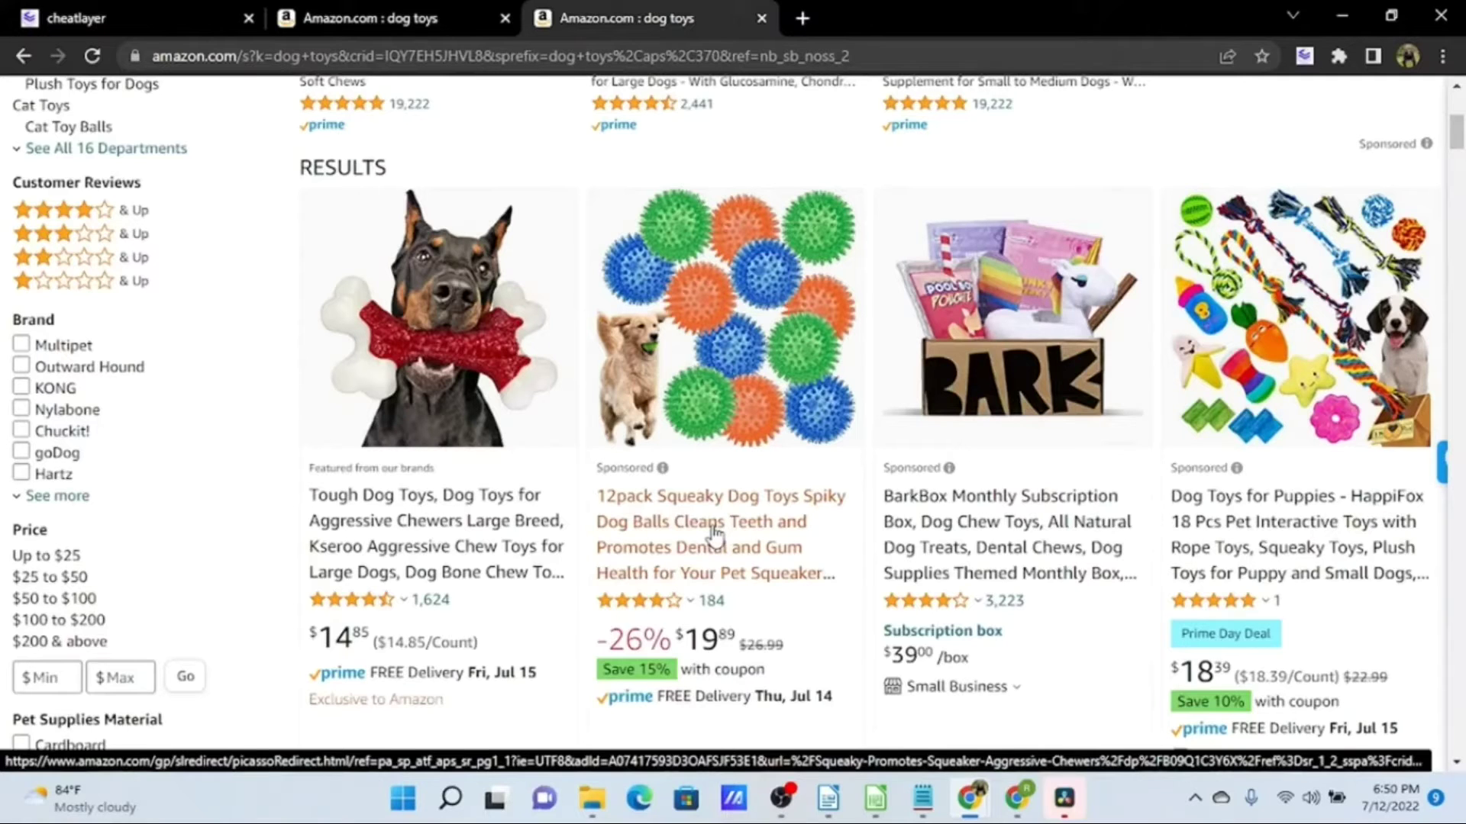
left_click(712, 528)
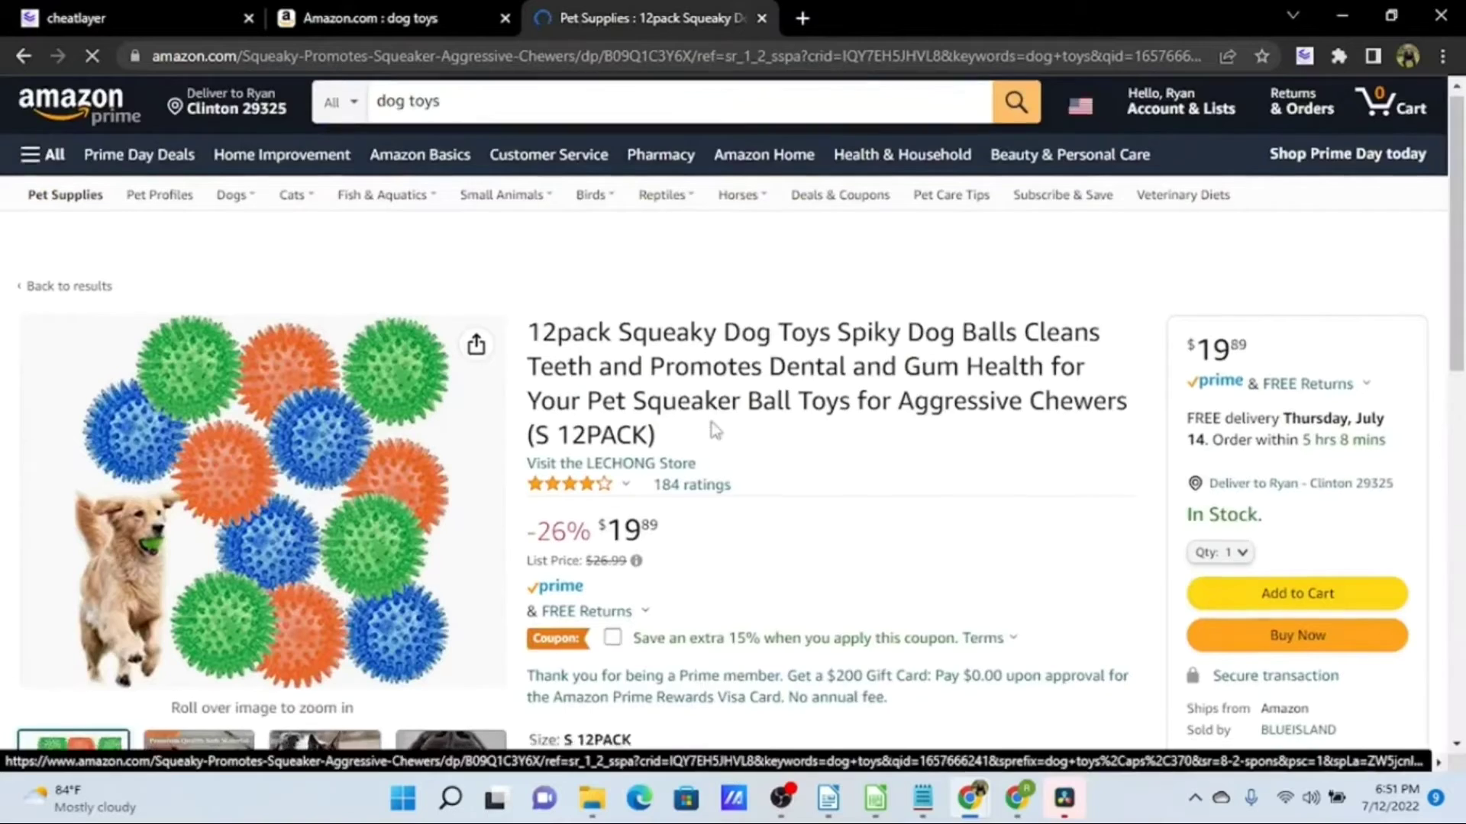
scroll(711, 458, "down", 1)
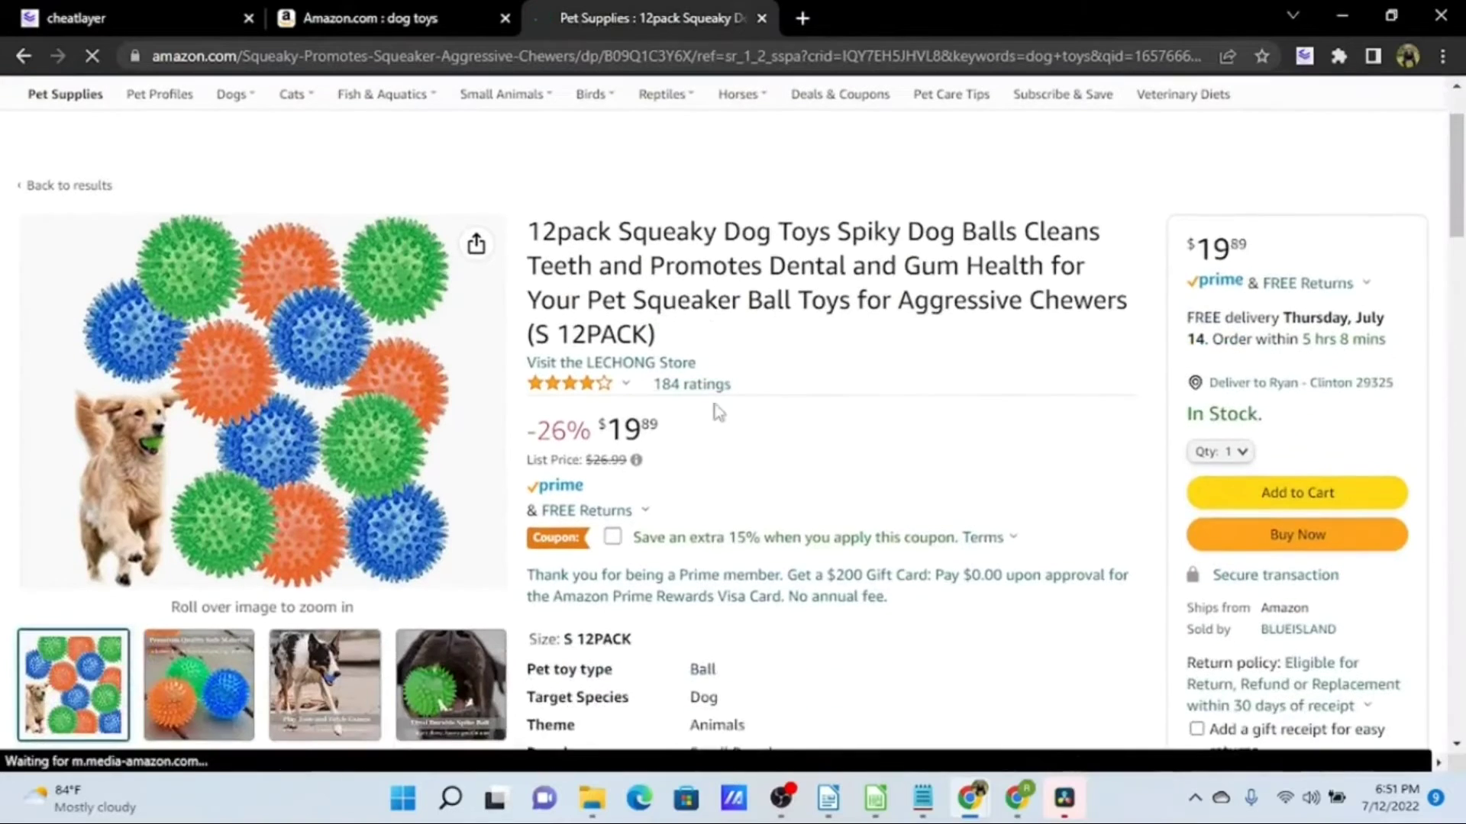
Step: Show the Cheat Layer extension on the product page and add a Save Variable action for the product's current price
left_click(1305, 56)
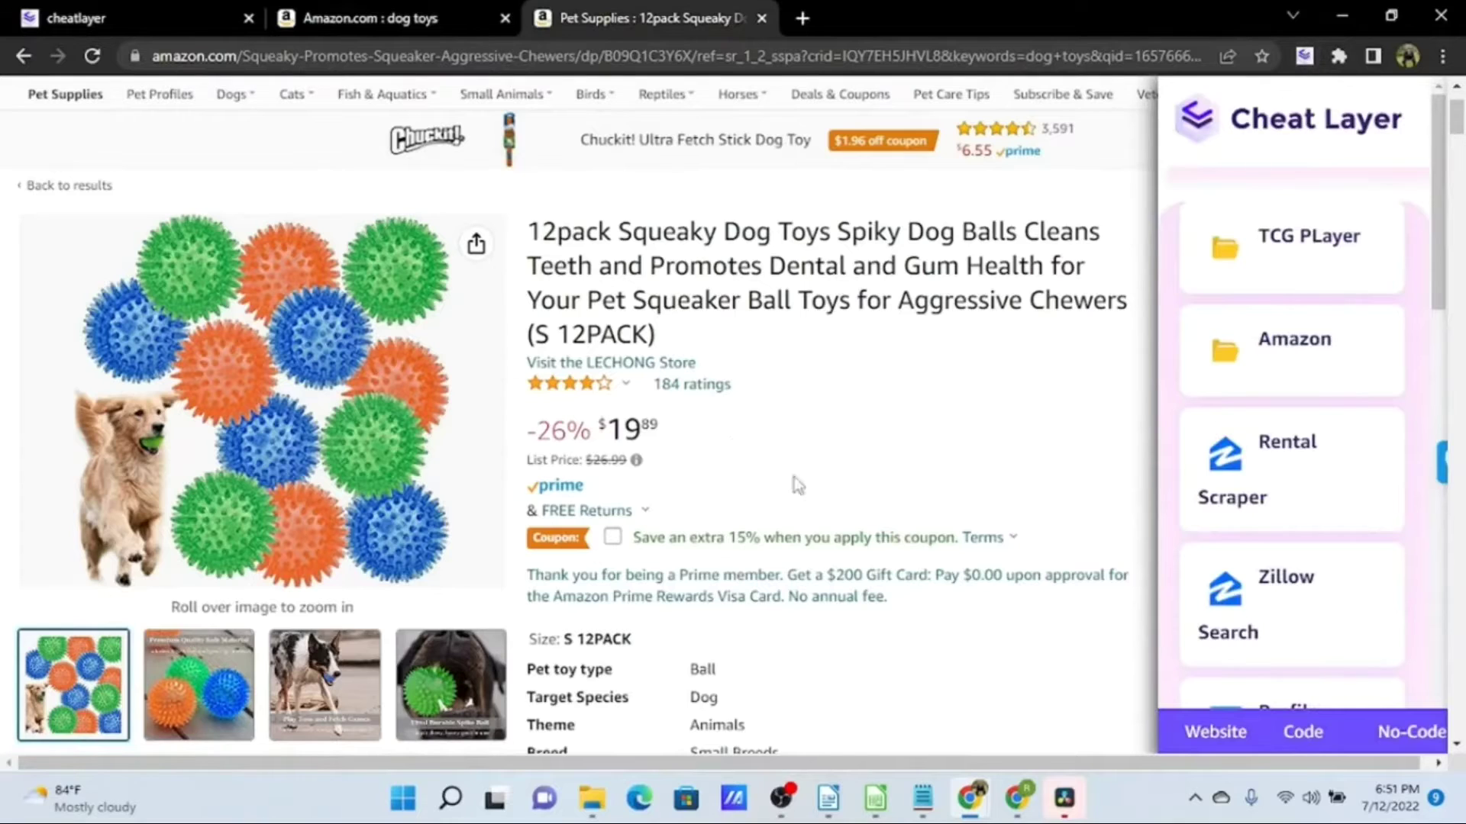
scroll(797, 458, "down", 1)
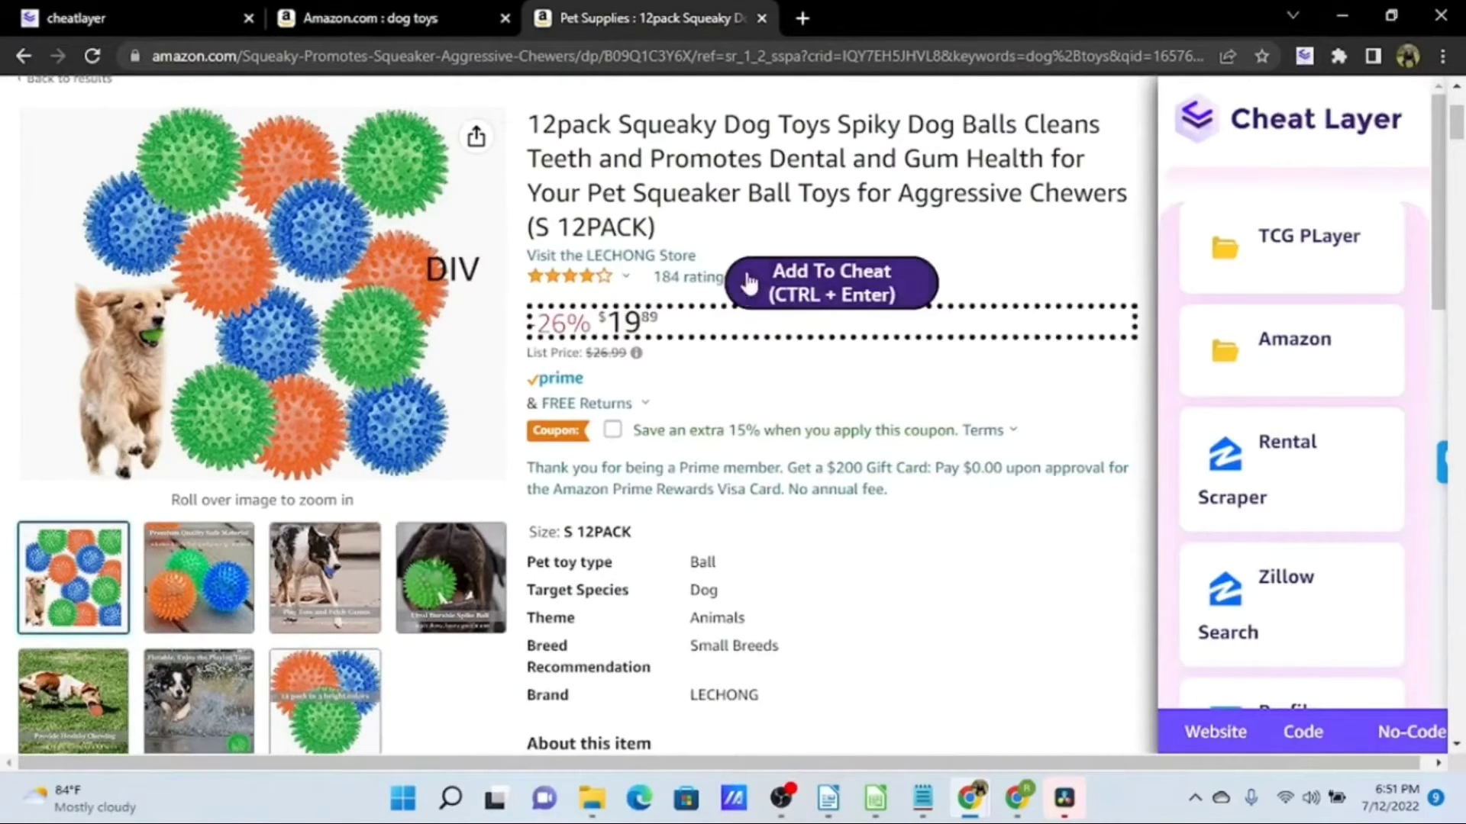
scroll(740, 327, "down", 5)
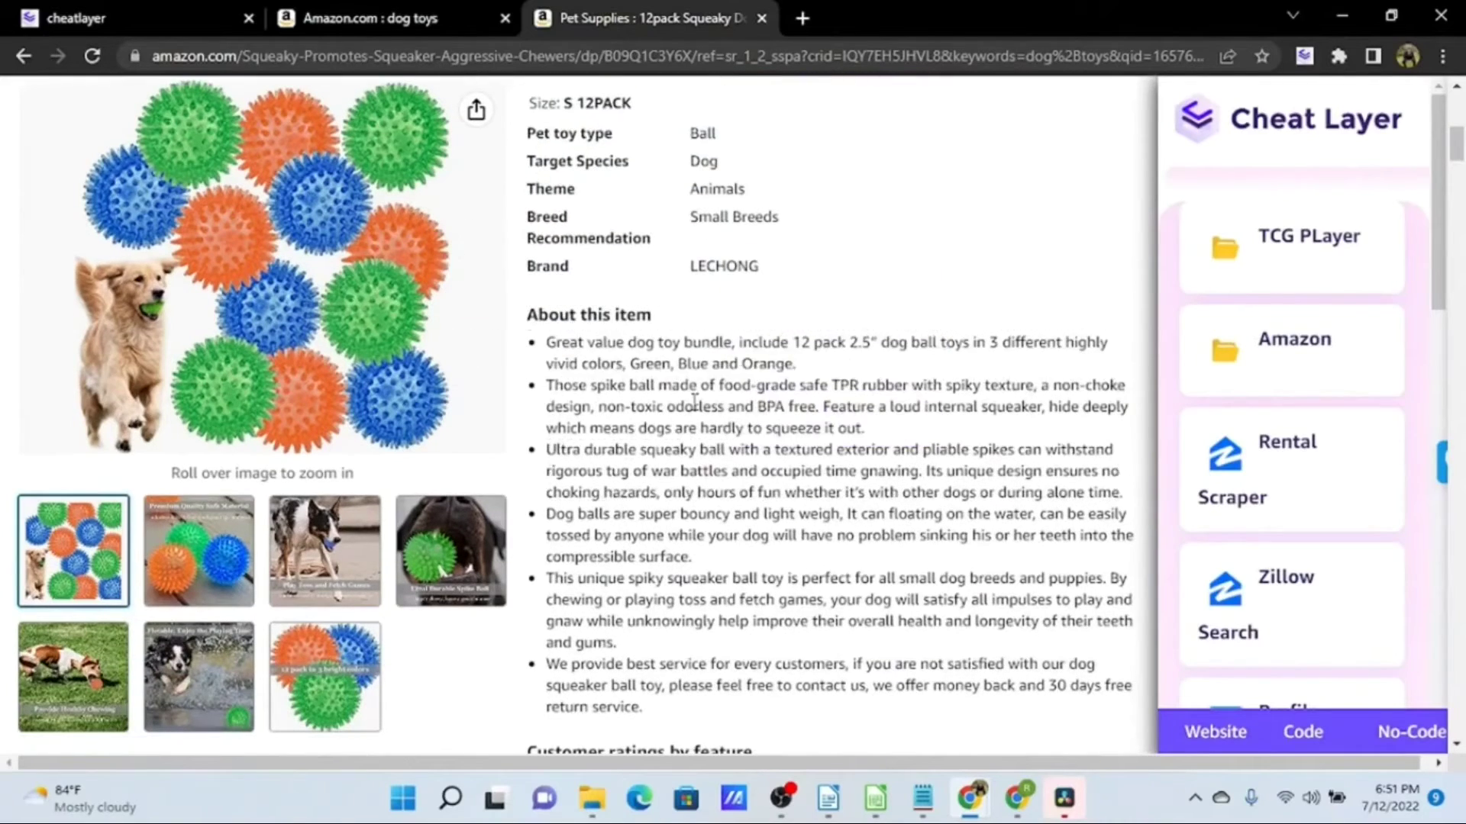
scroll(798, 458, "up", 8)
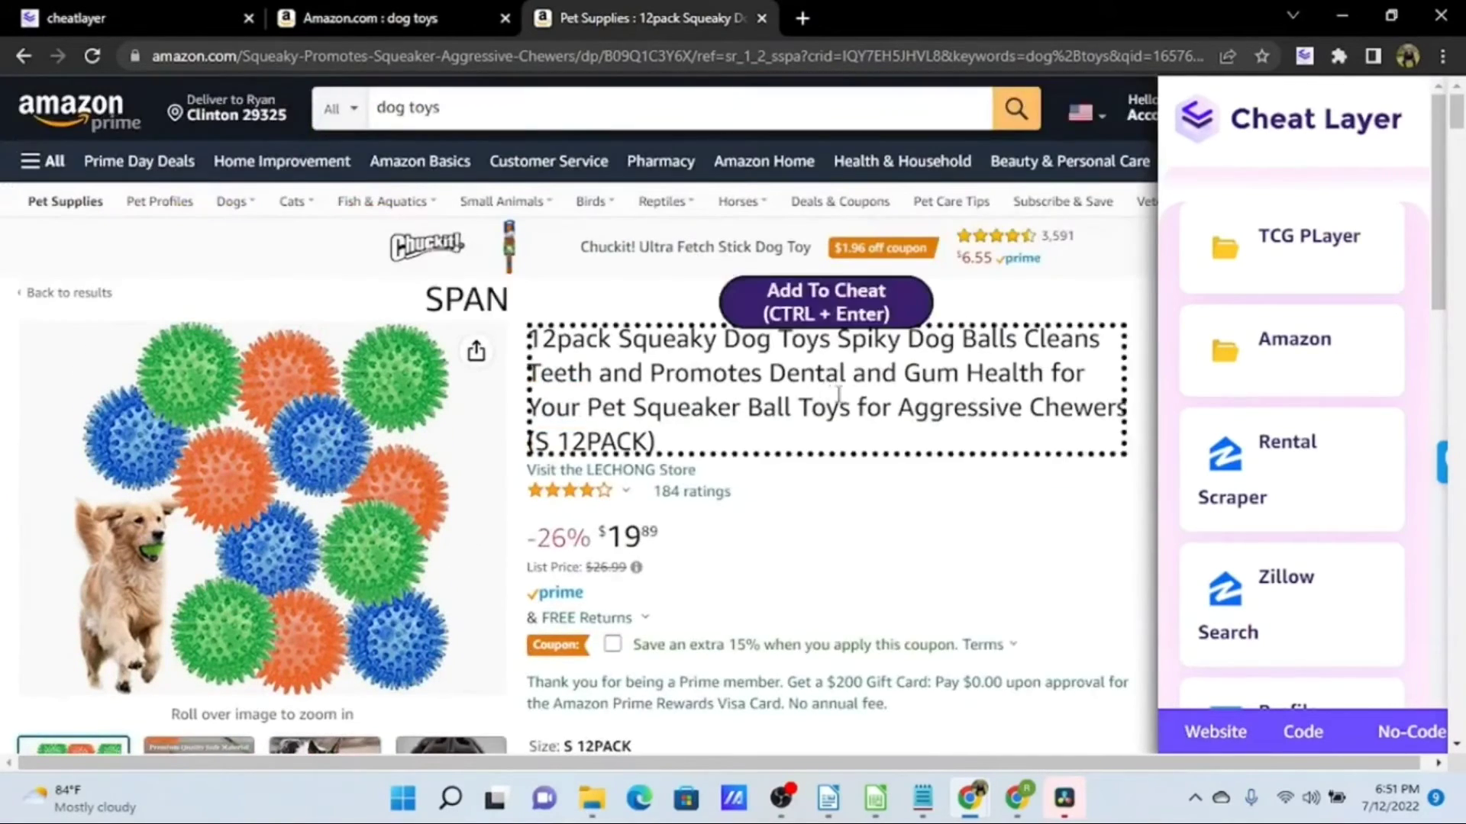
scroll(798, 458, "down", 1)
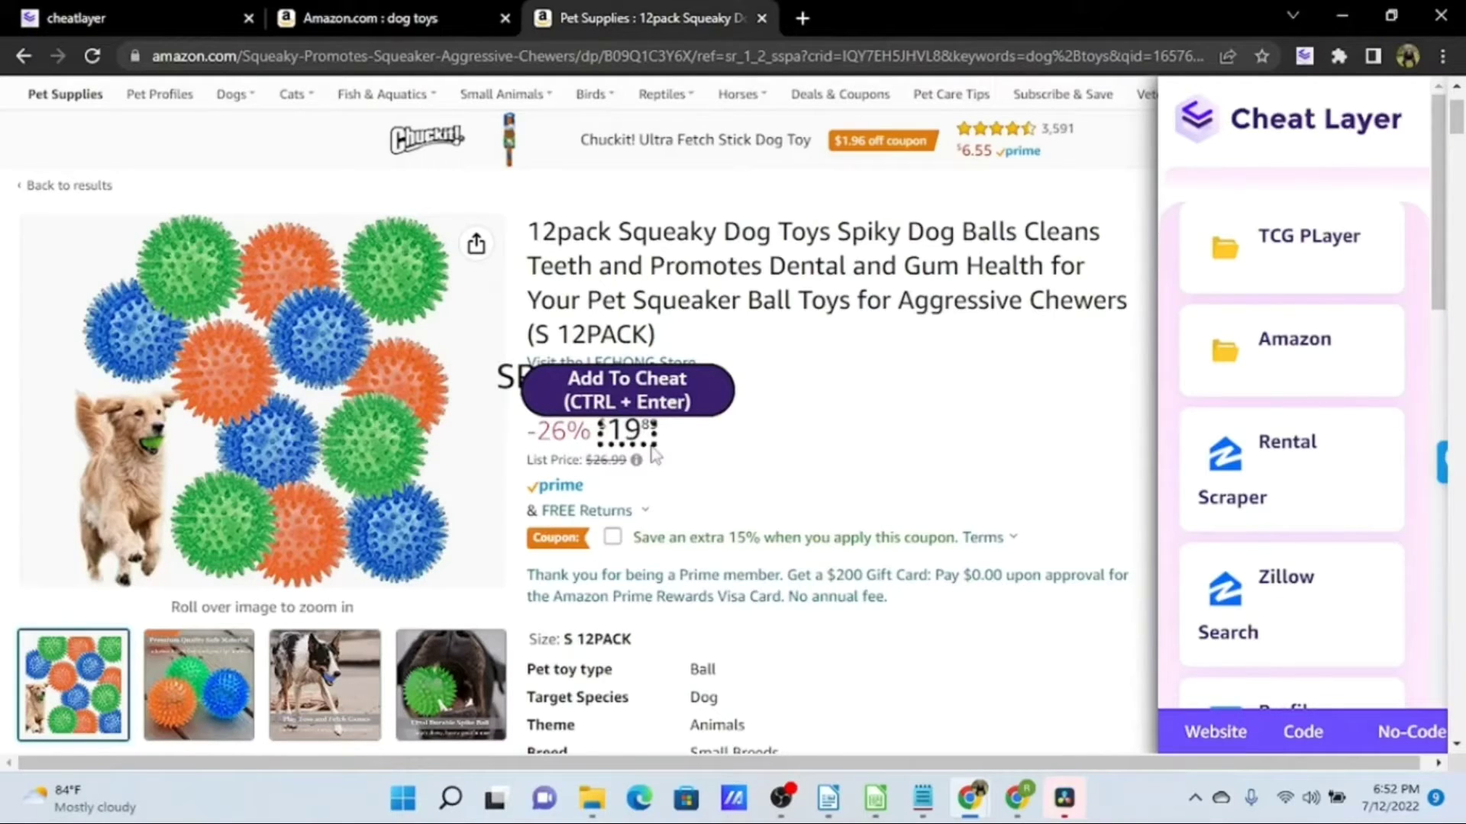
key("ctrl+Return")
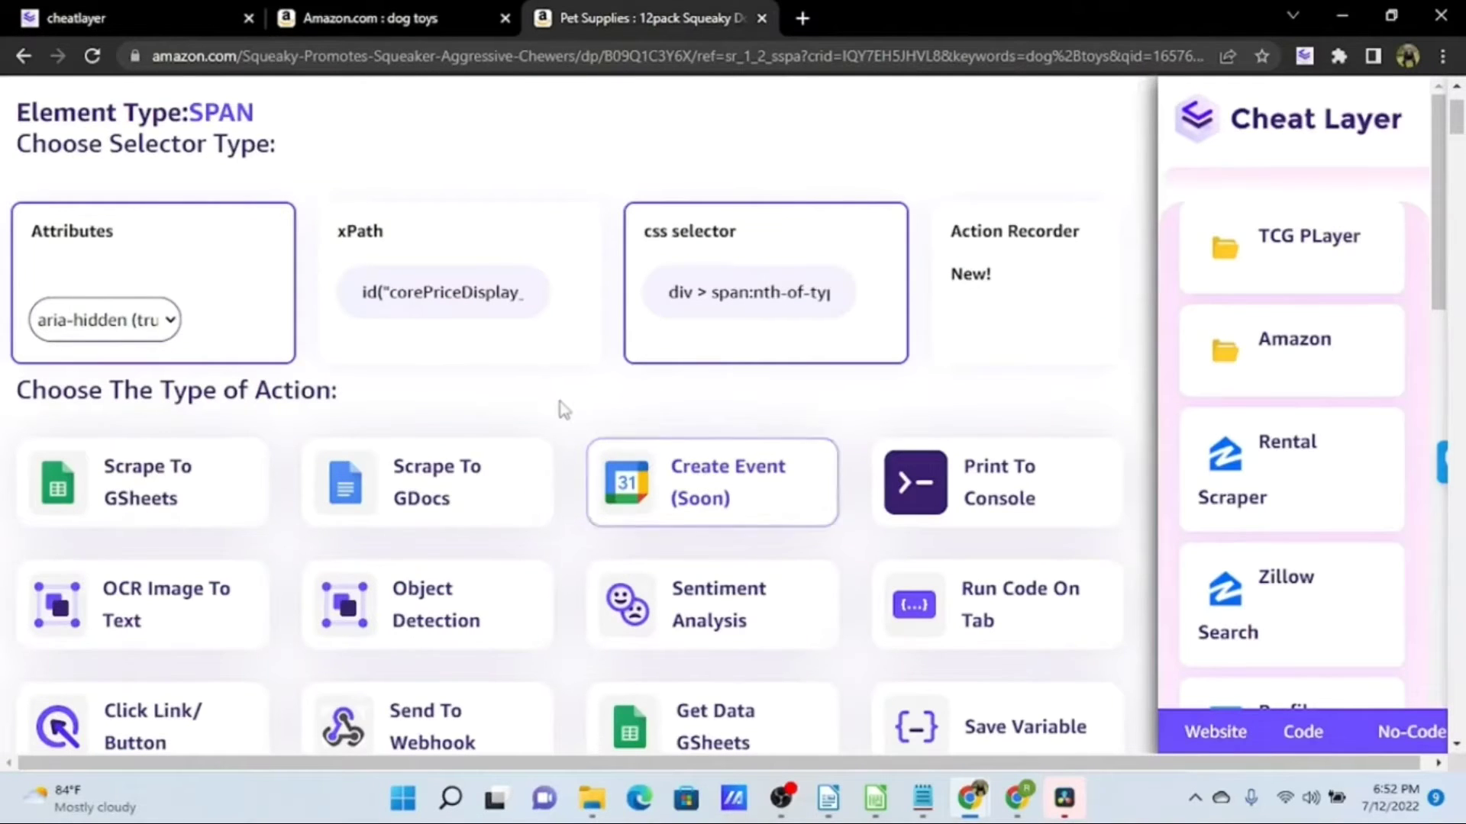
scroll(534, 344, "down", 2)
scroll(524, 317, "up", 1)
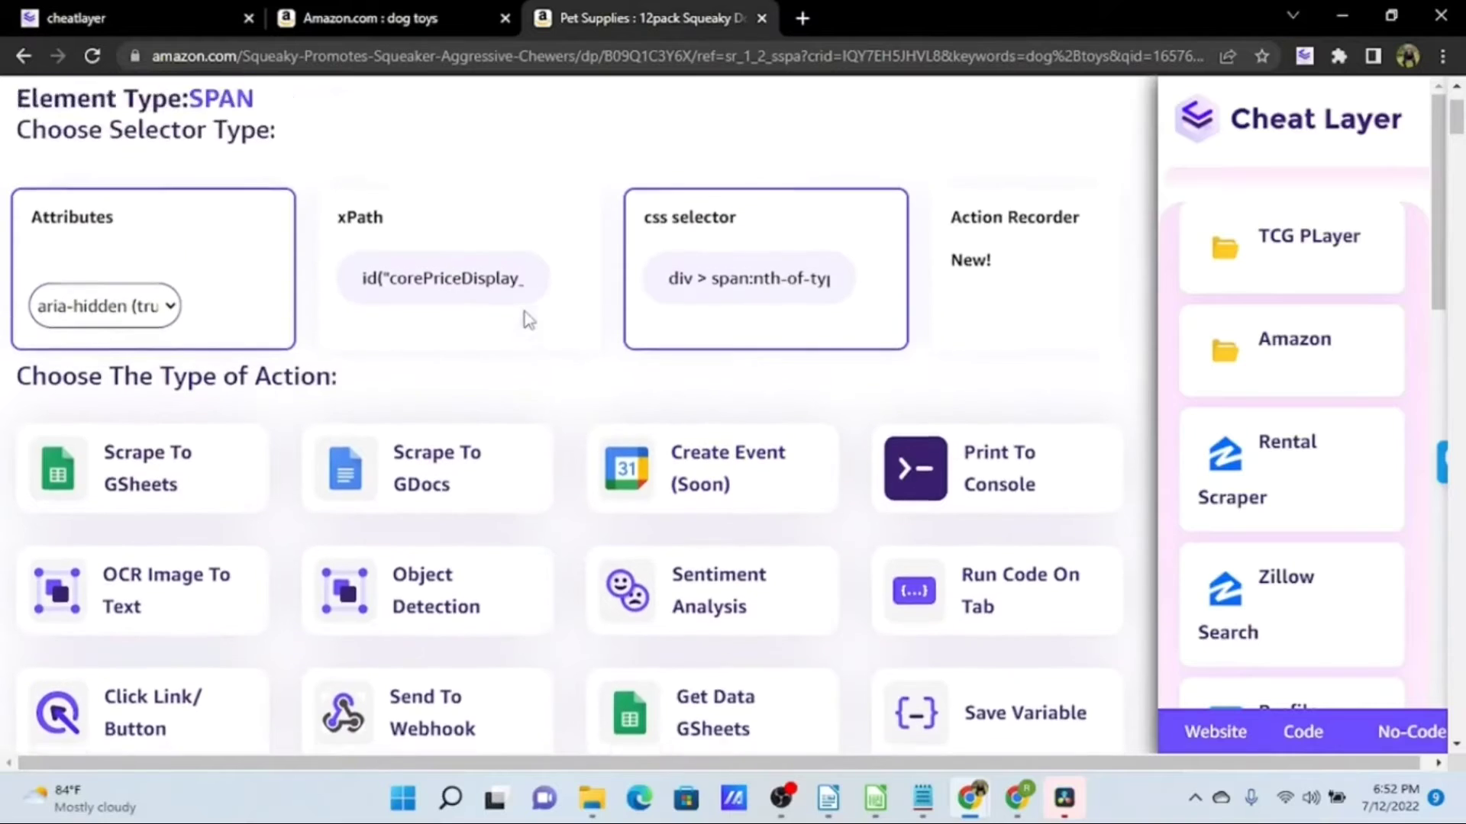
scroll(517, 352, "down", 1)
scroll(519, 352, "down", 3)
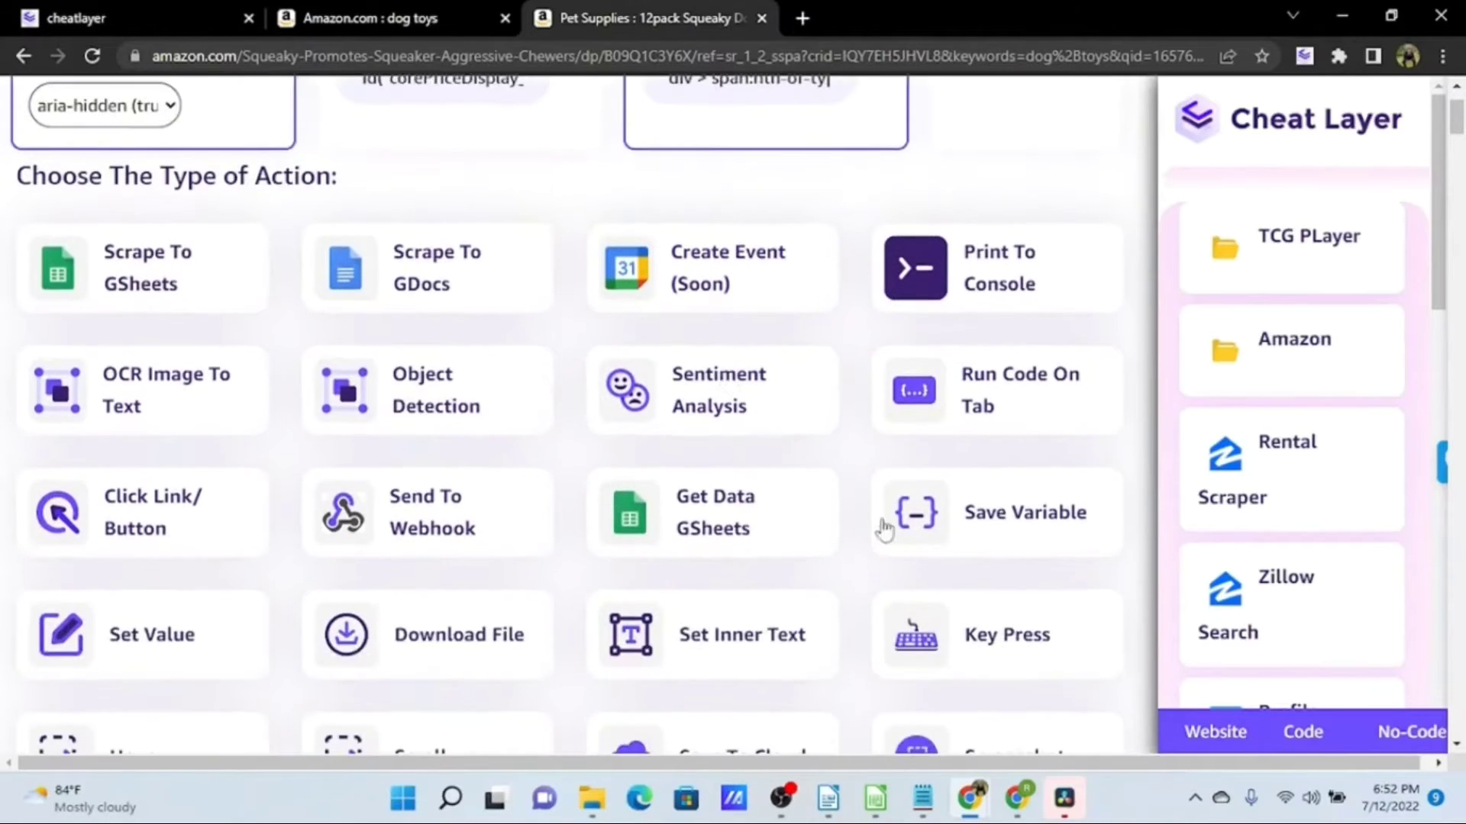
left_click(1042, 521)
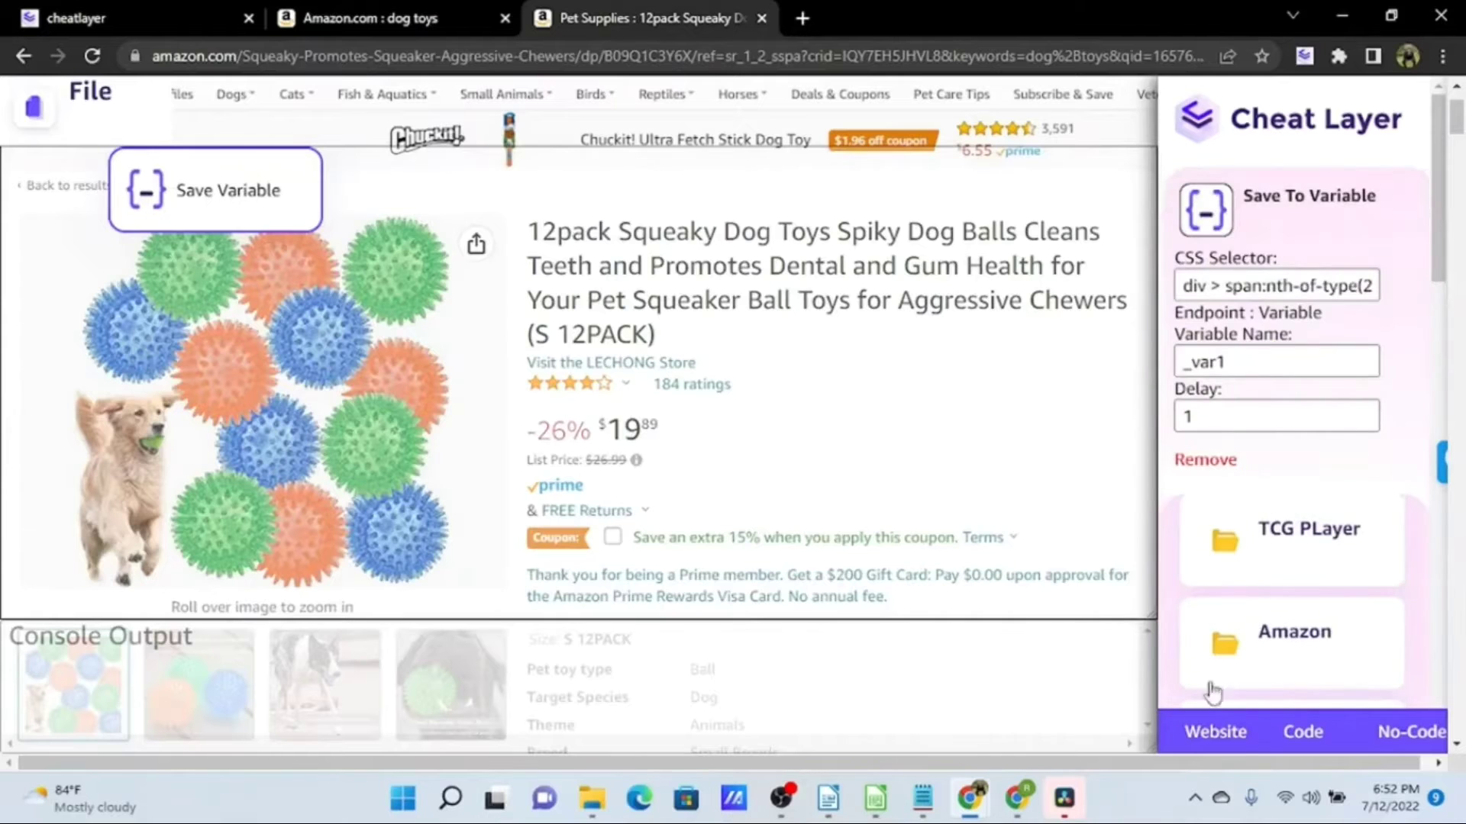
Step: Add a second Save Variable action for the first bullet point under "About this item"
scroll(939, 372, "down", 1)
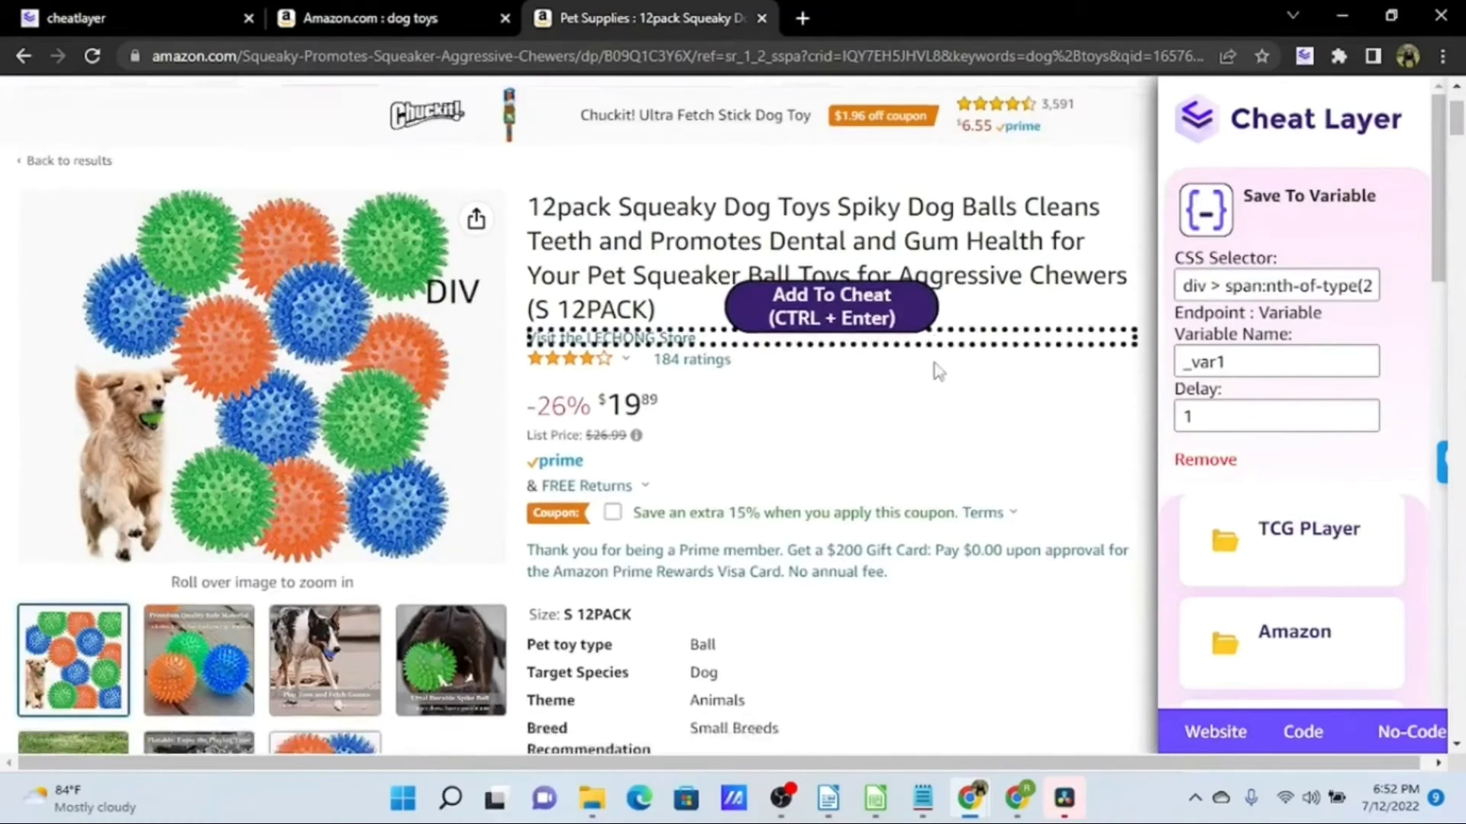
scroll(939, 372, "down", 5)
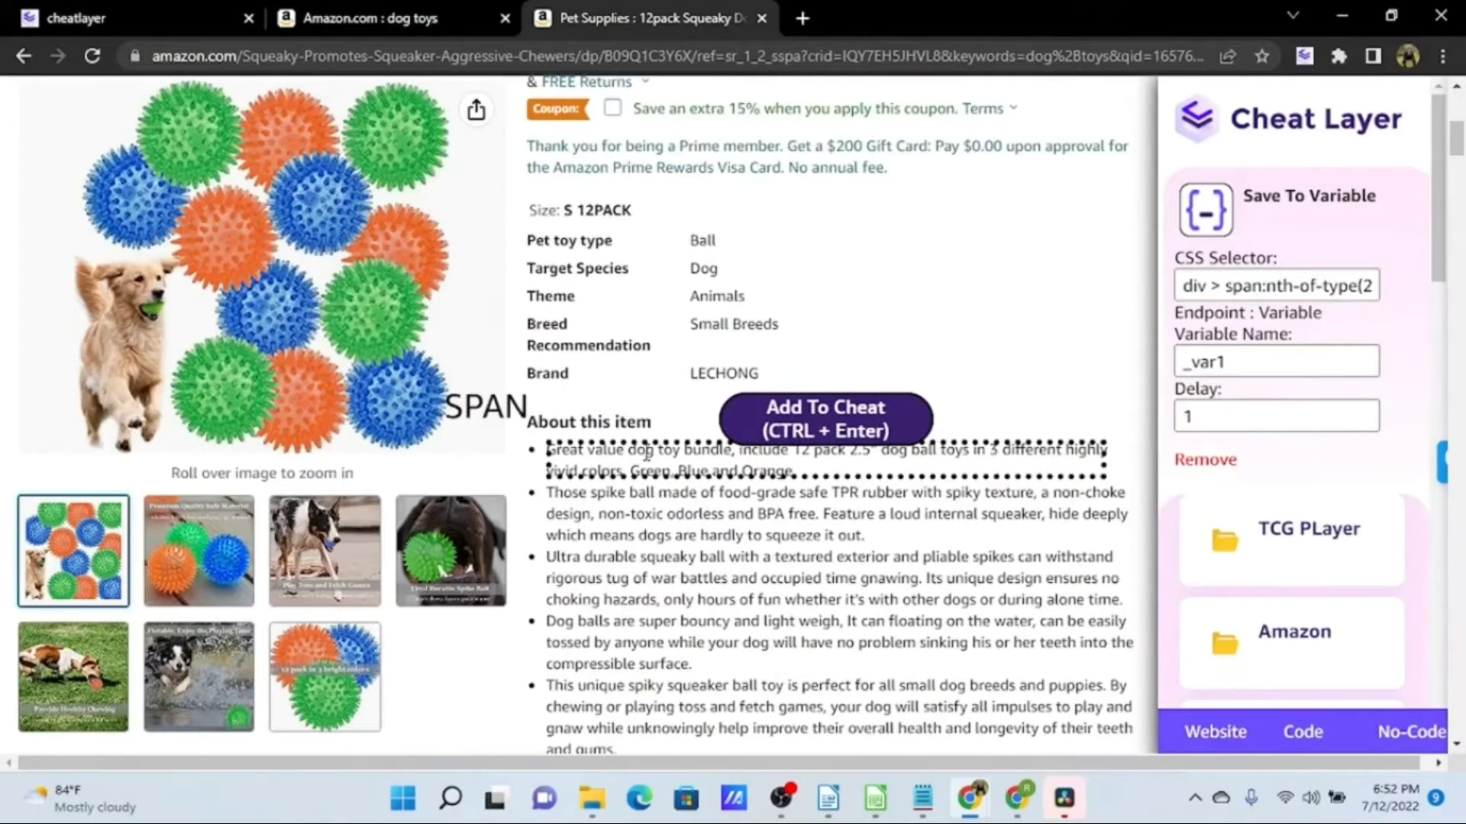
left_click(758, 438)
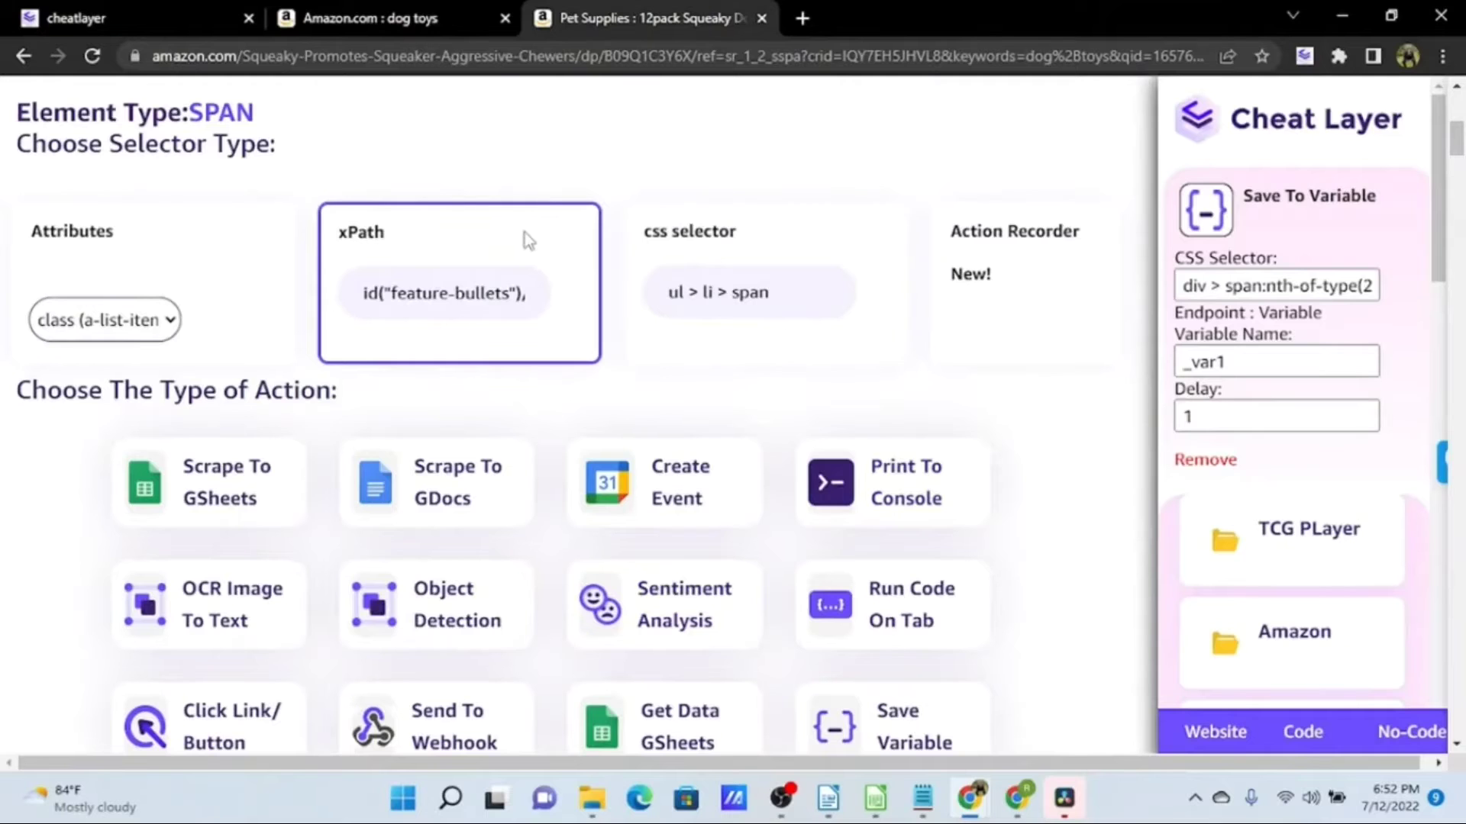
scroll(621, 176, "down", 3)
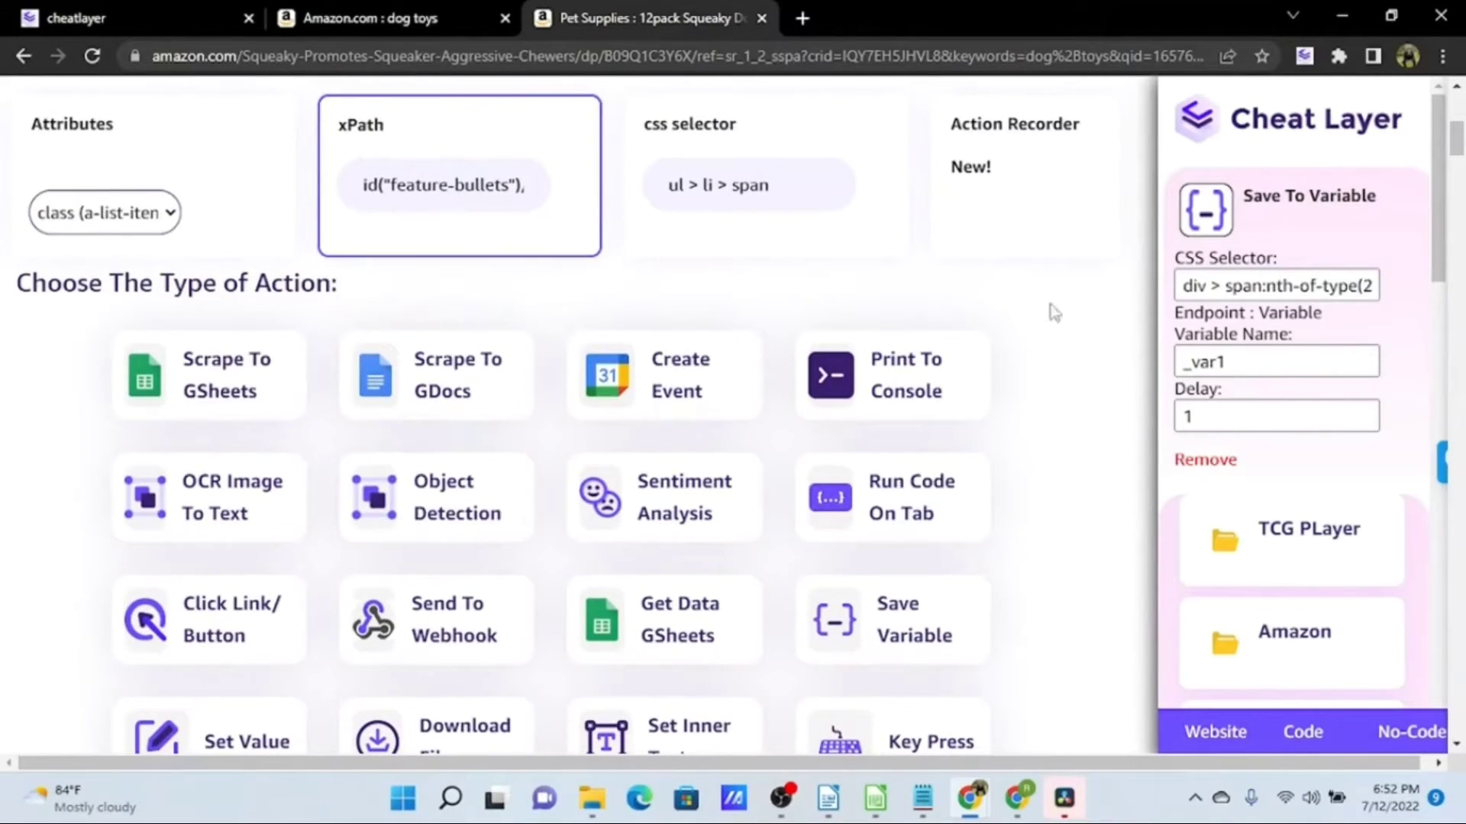
left_click(888, 620)
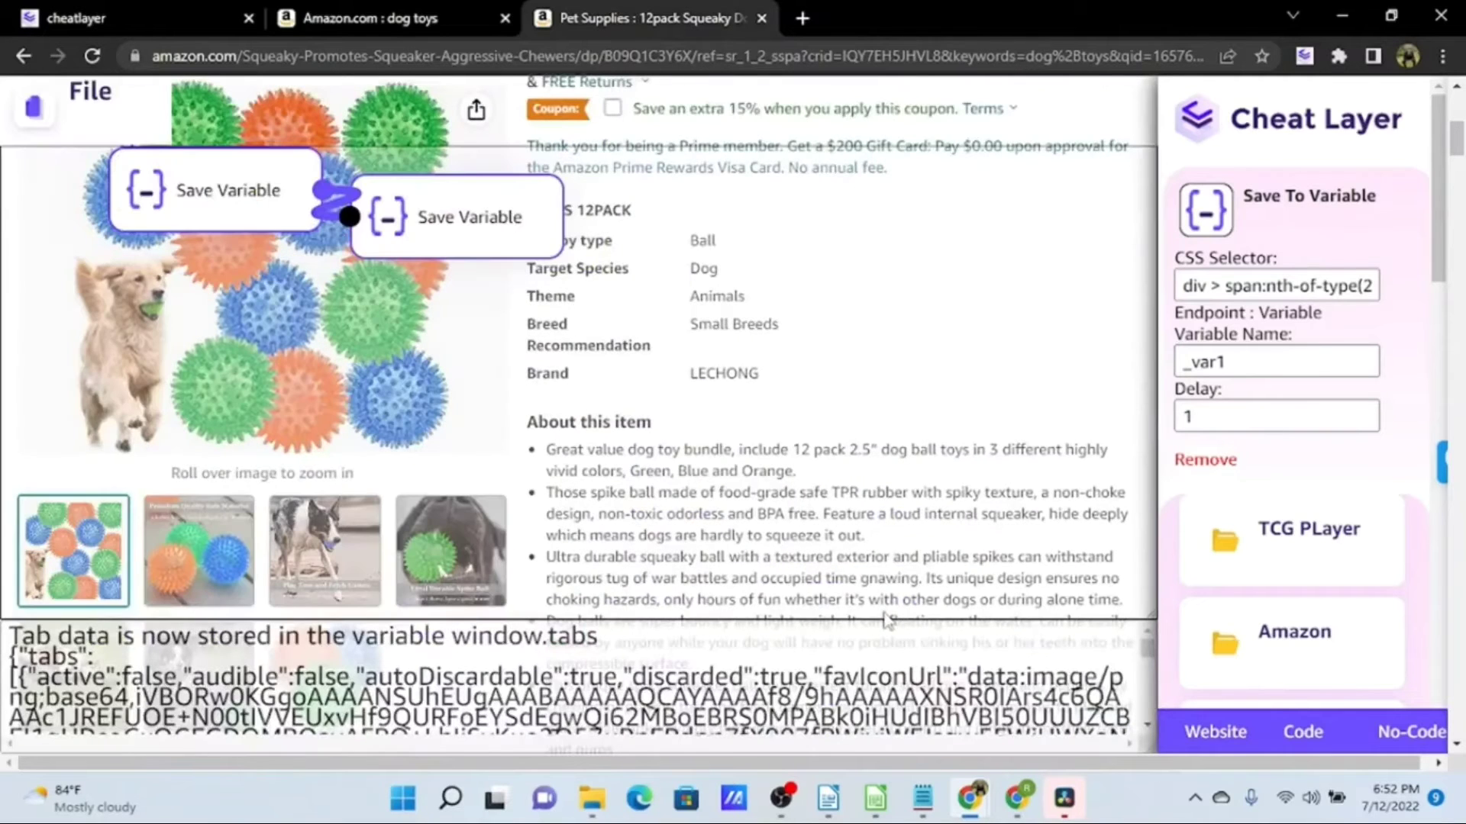
Step: Add a Scrape to GSheets action for the product title and display that action's settings
left_click(1213, 732)
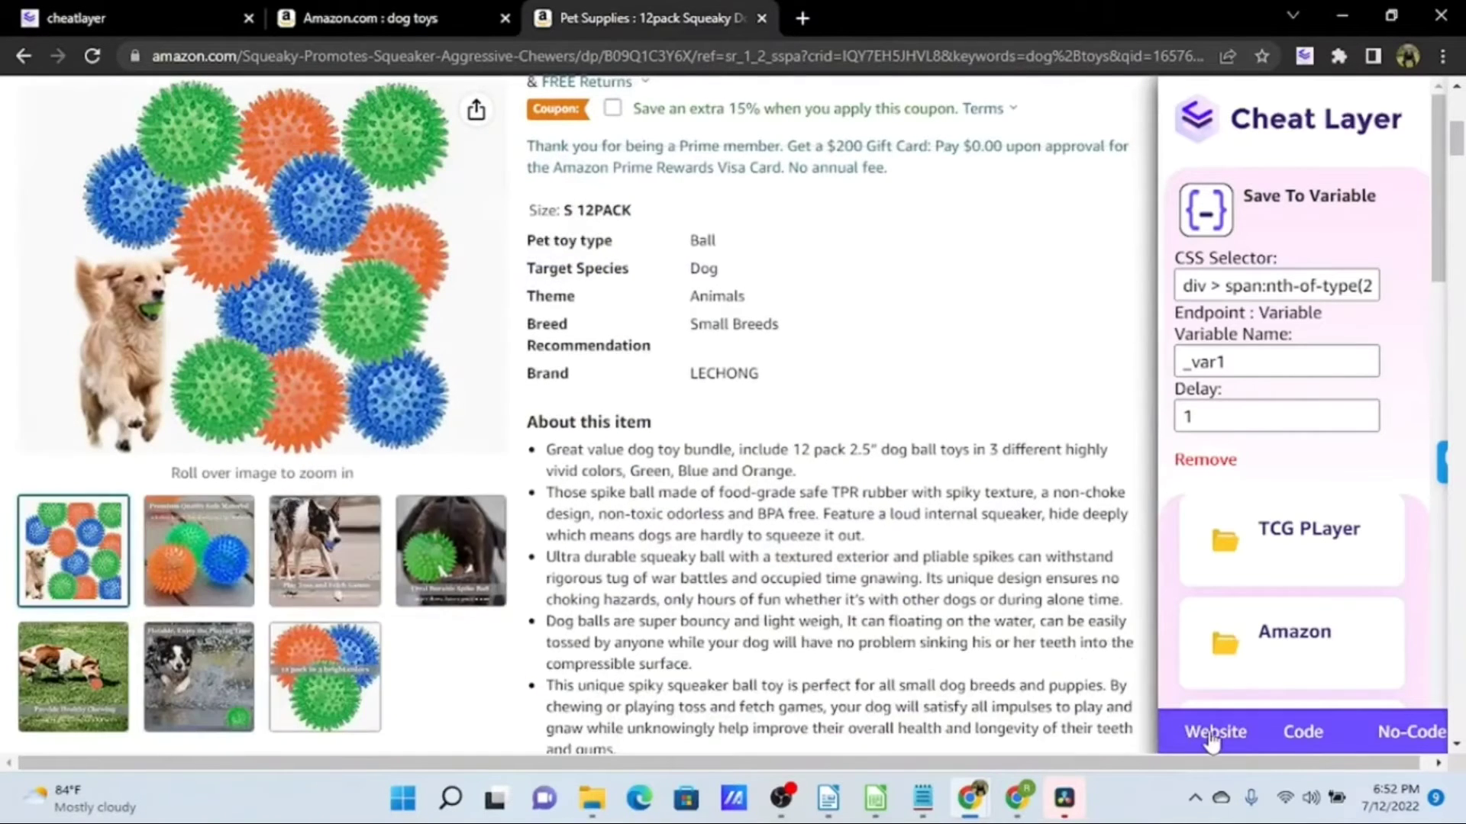
scroll(937, 577, "up", 7)
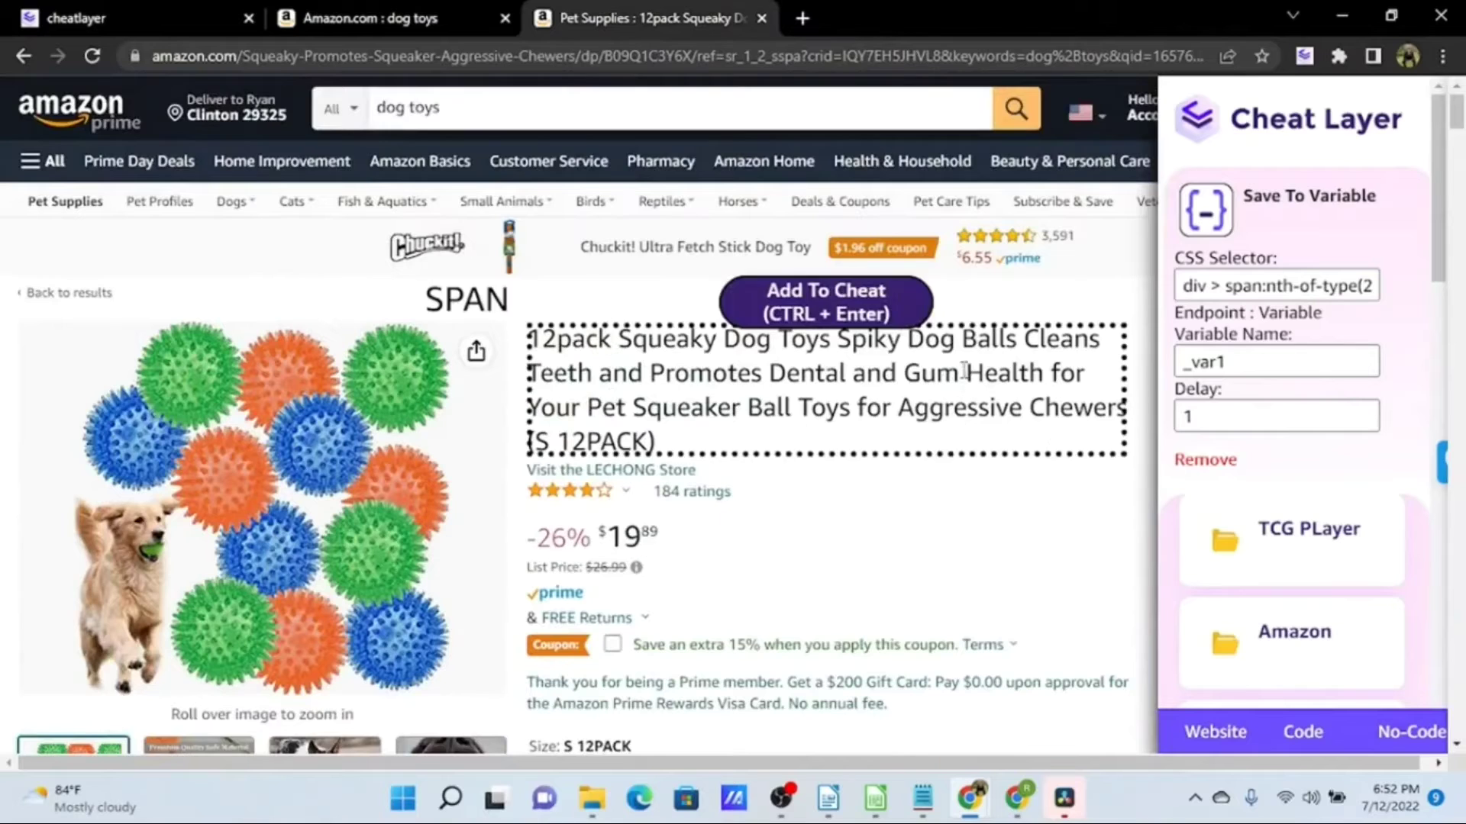
left_click(798, 312)
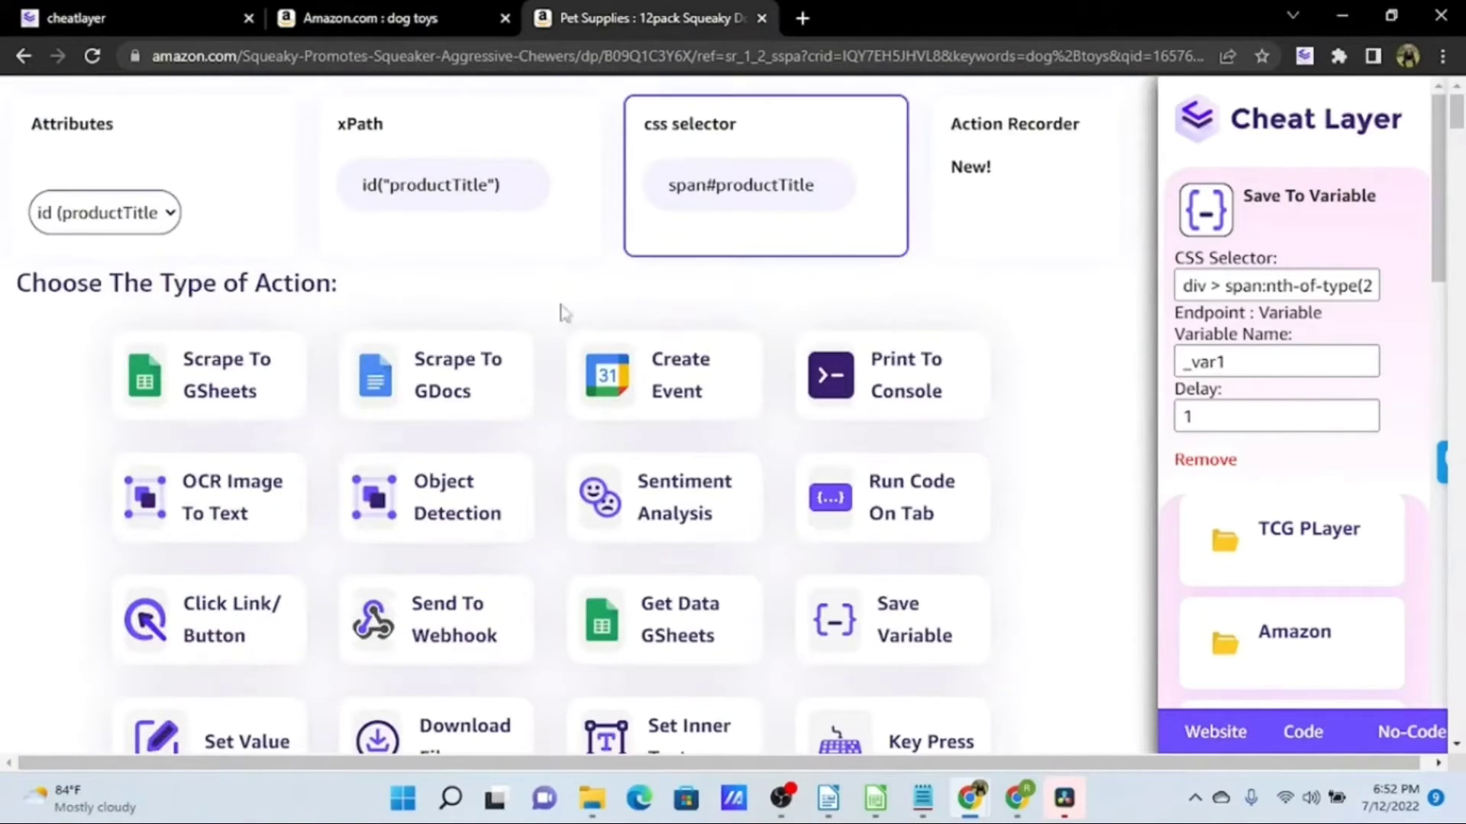
left_click(220, 393)
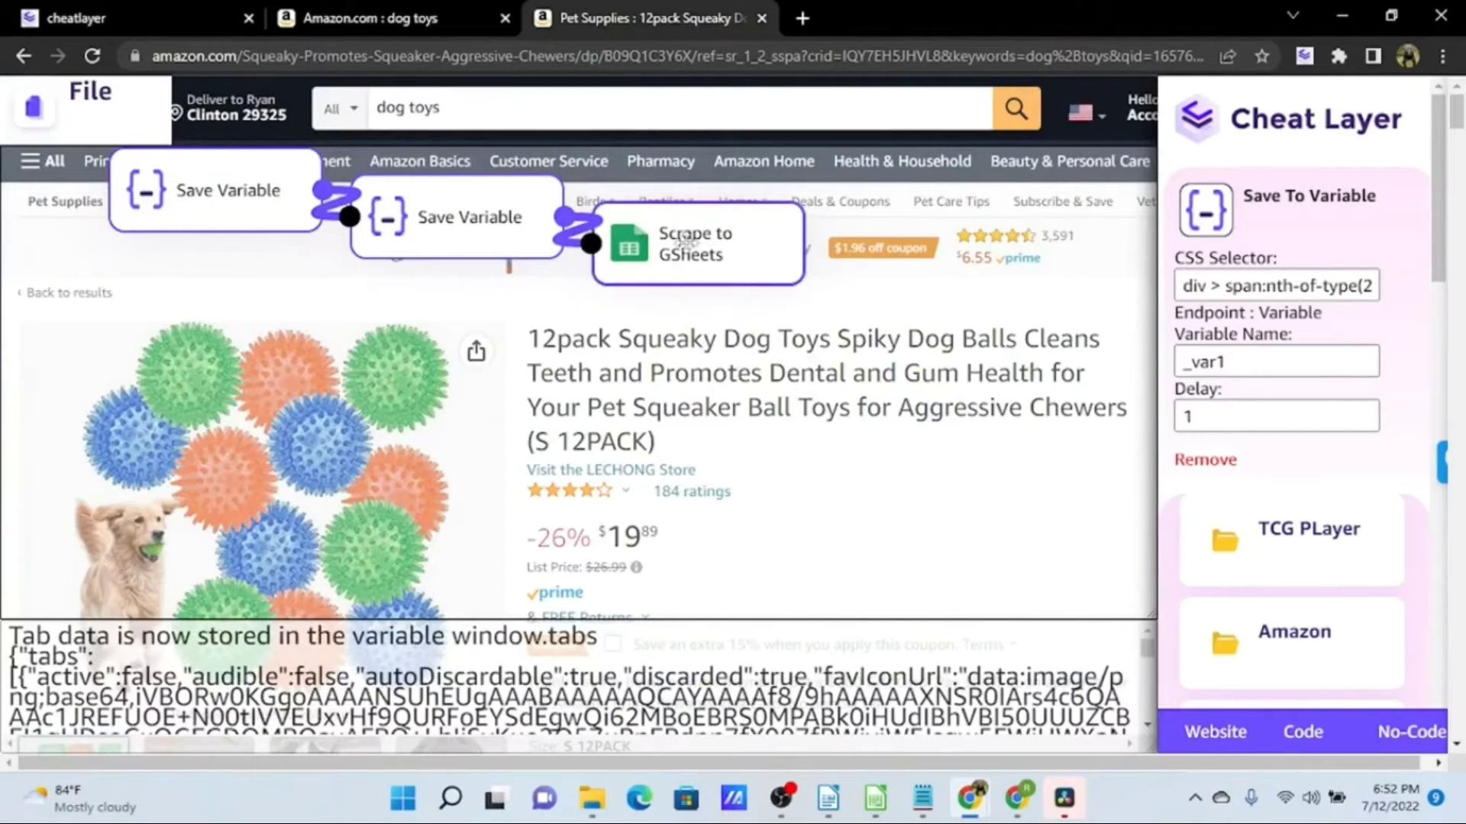
left_click(692, 243)
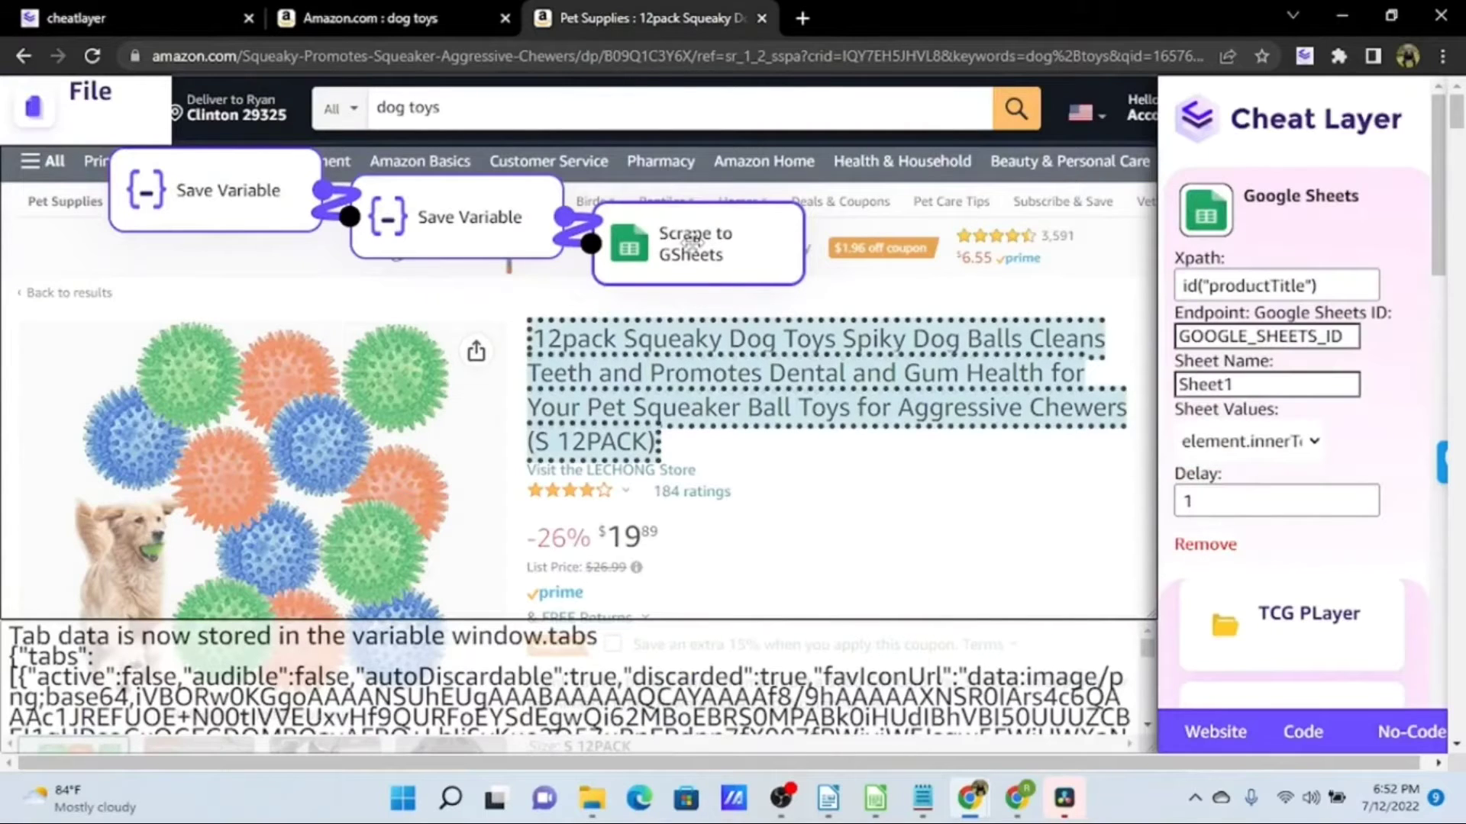
Step: Create a new blank Google Sheets spreadsheet in a new browser tab via sheets.new
left_click(802, 18)
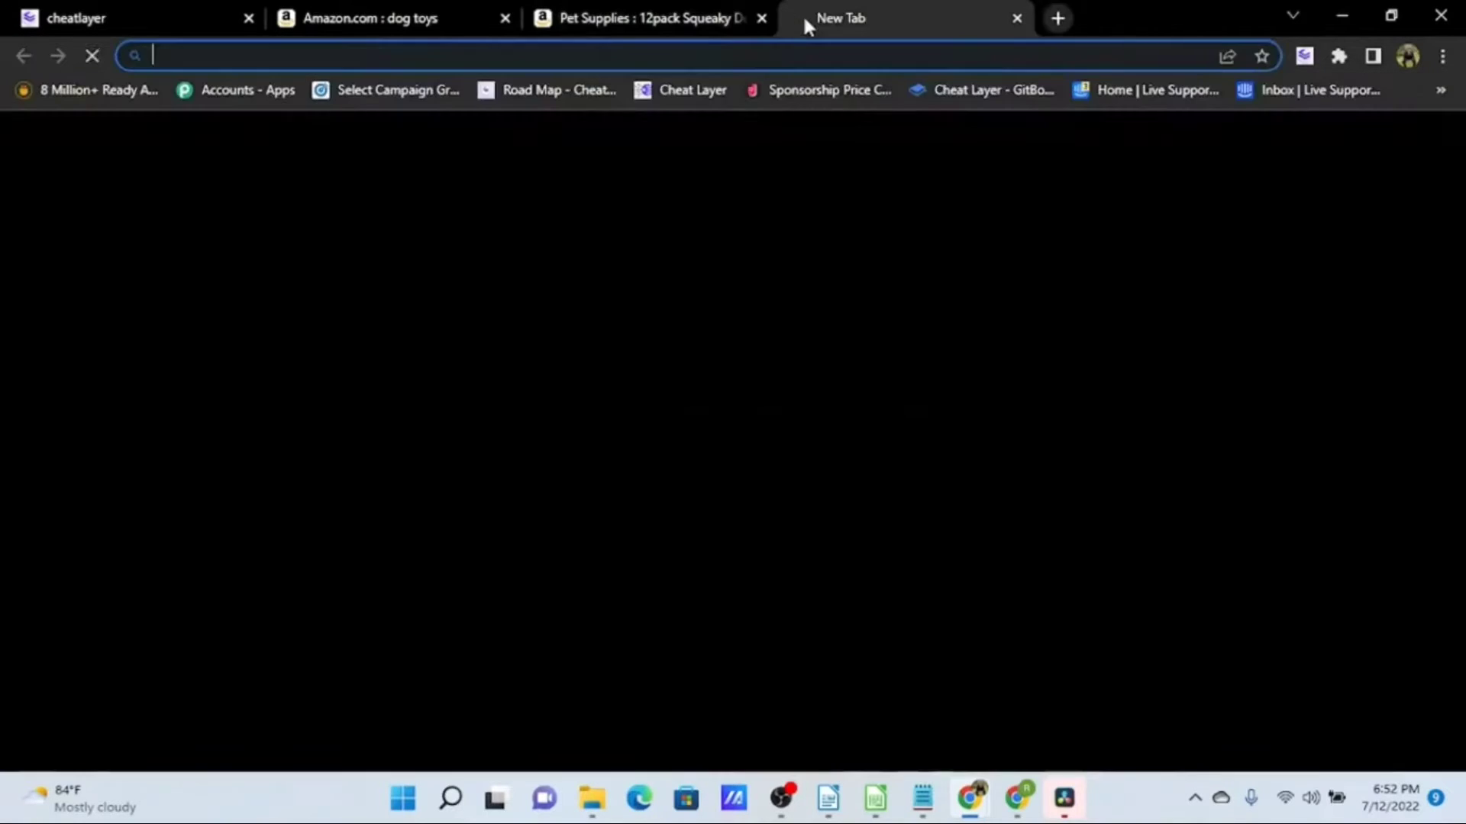
type("sheets")
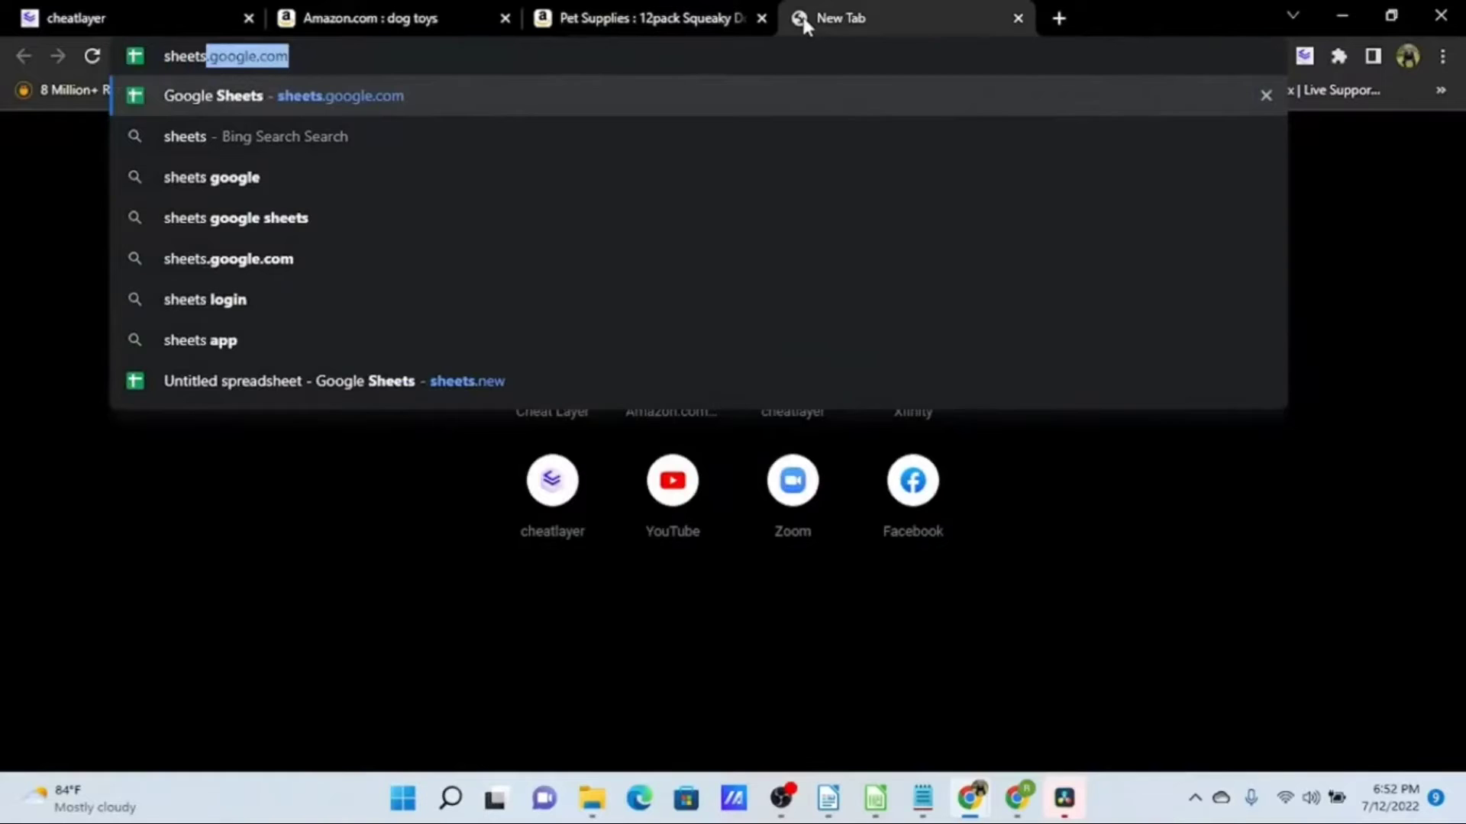
type(".new")
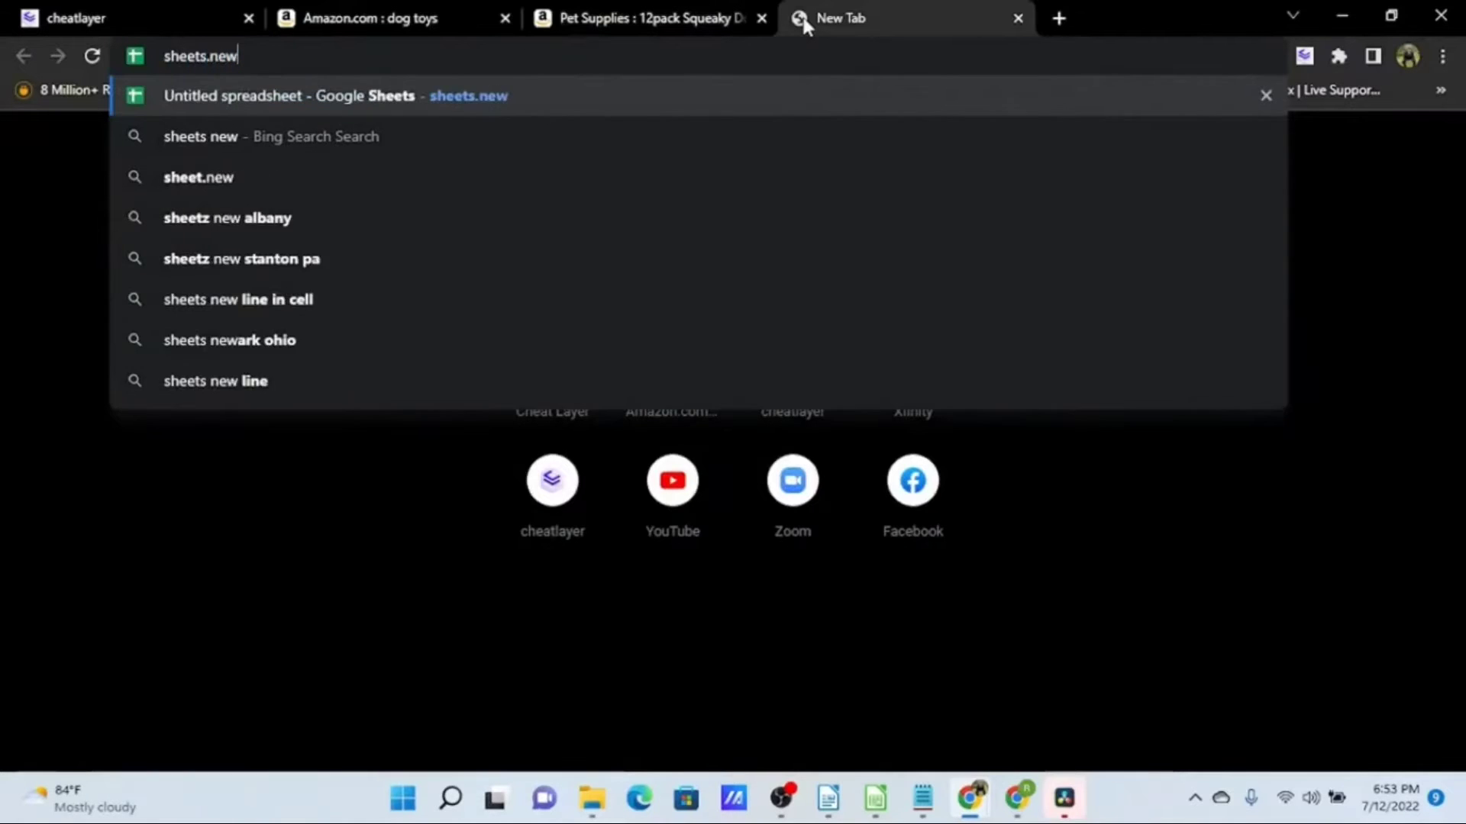
key("Return")
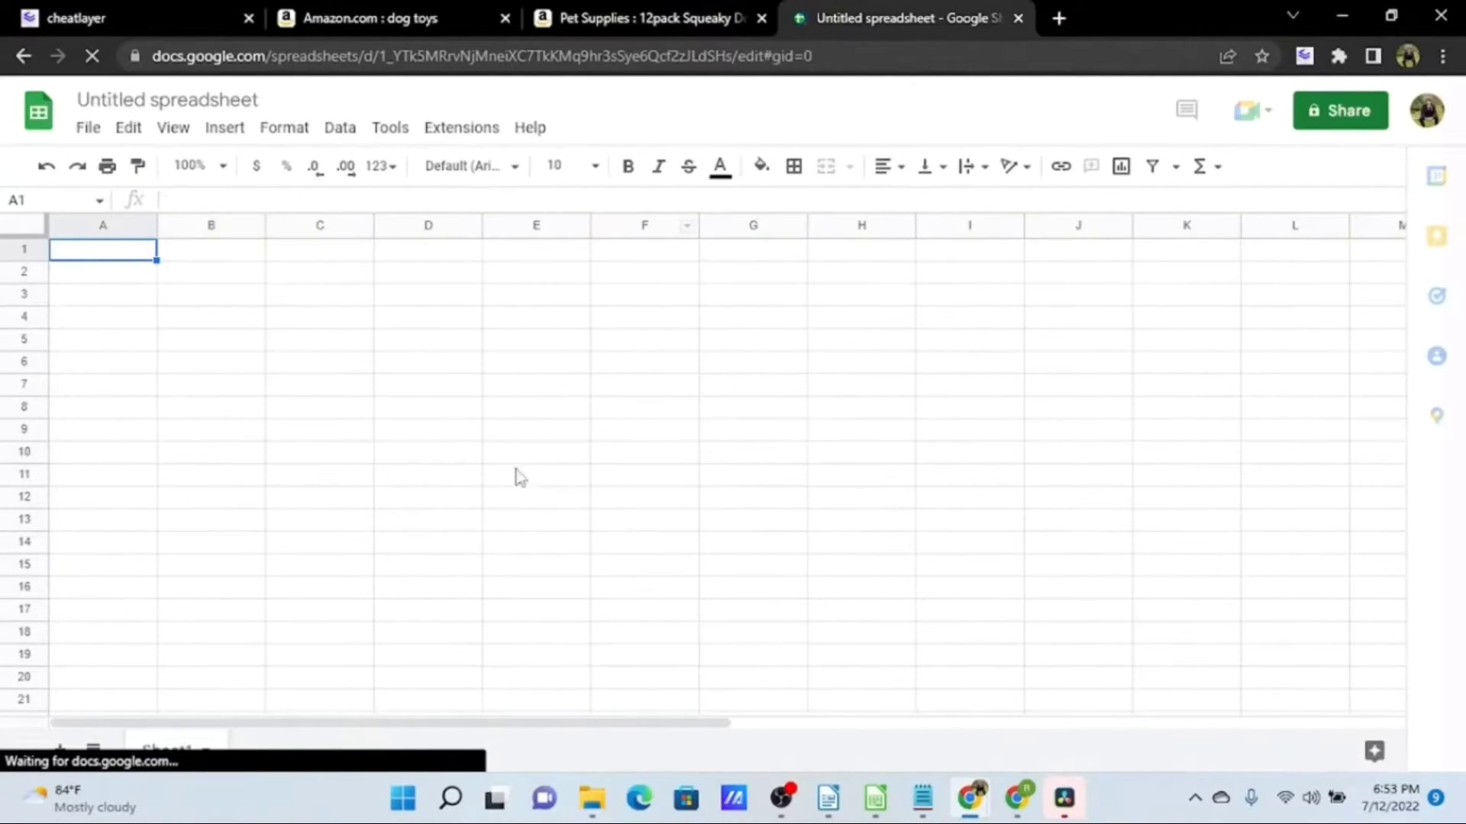
Step: Copy the new spreadsheet's URL and enter it as the Google Sheets ID of the Scrape to GSheets action on the Amazon page
left_click(794, 67)
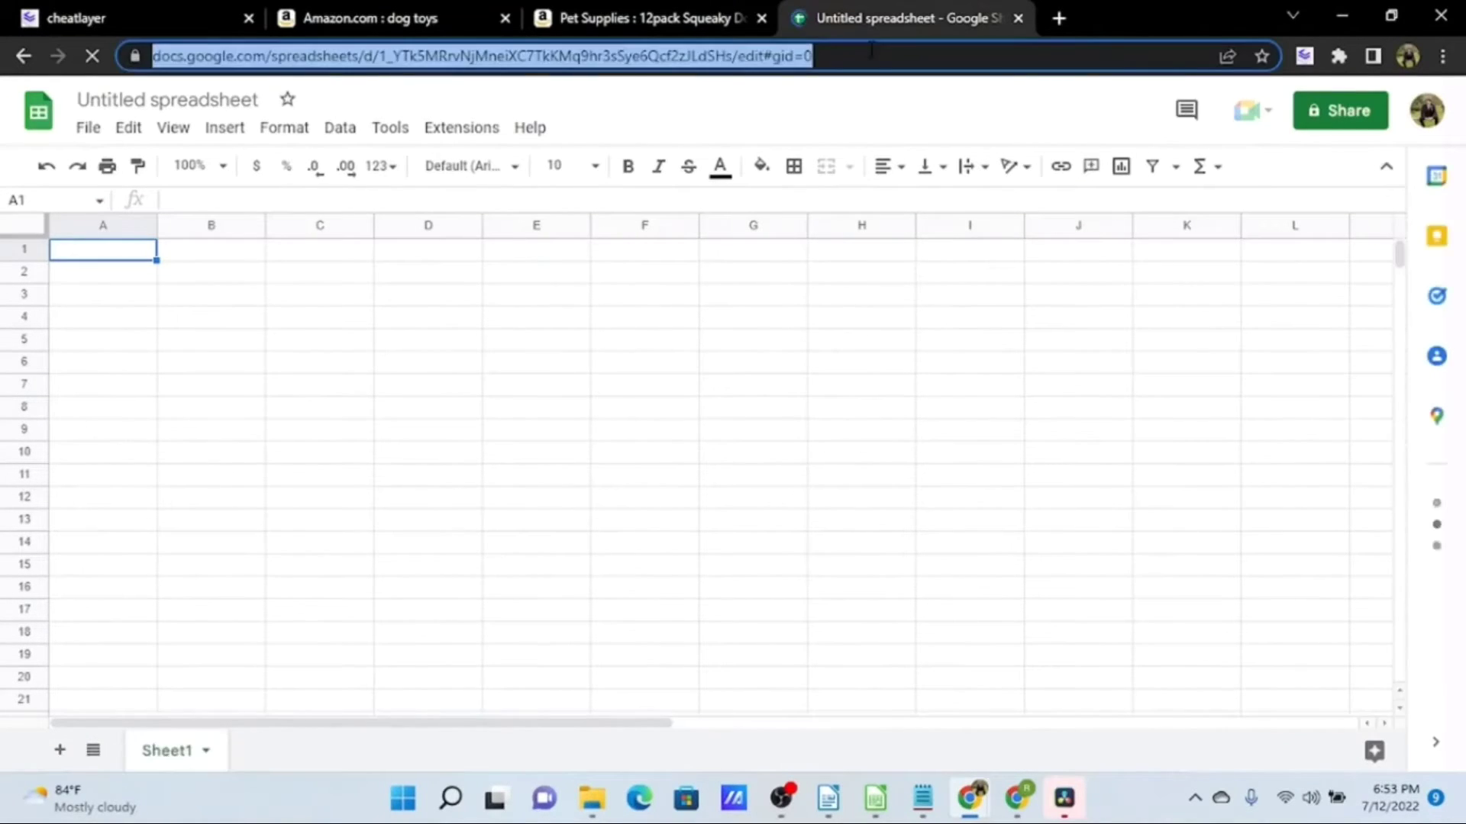
right_click(791, 67)
left_click(858, 185)
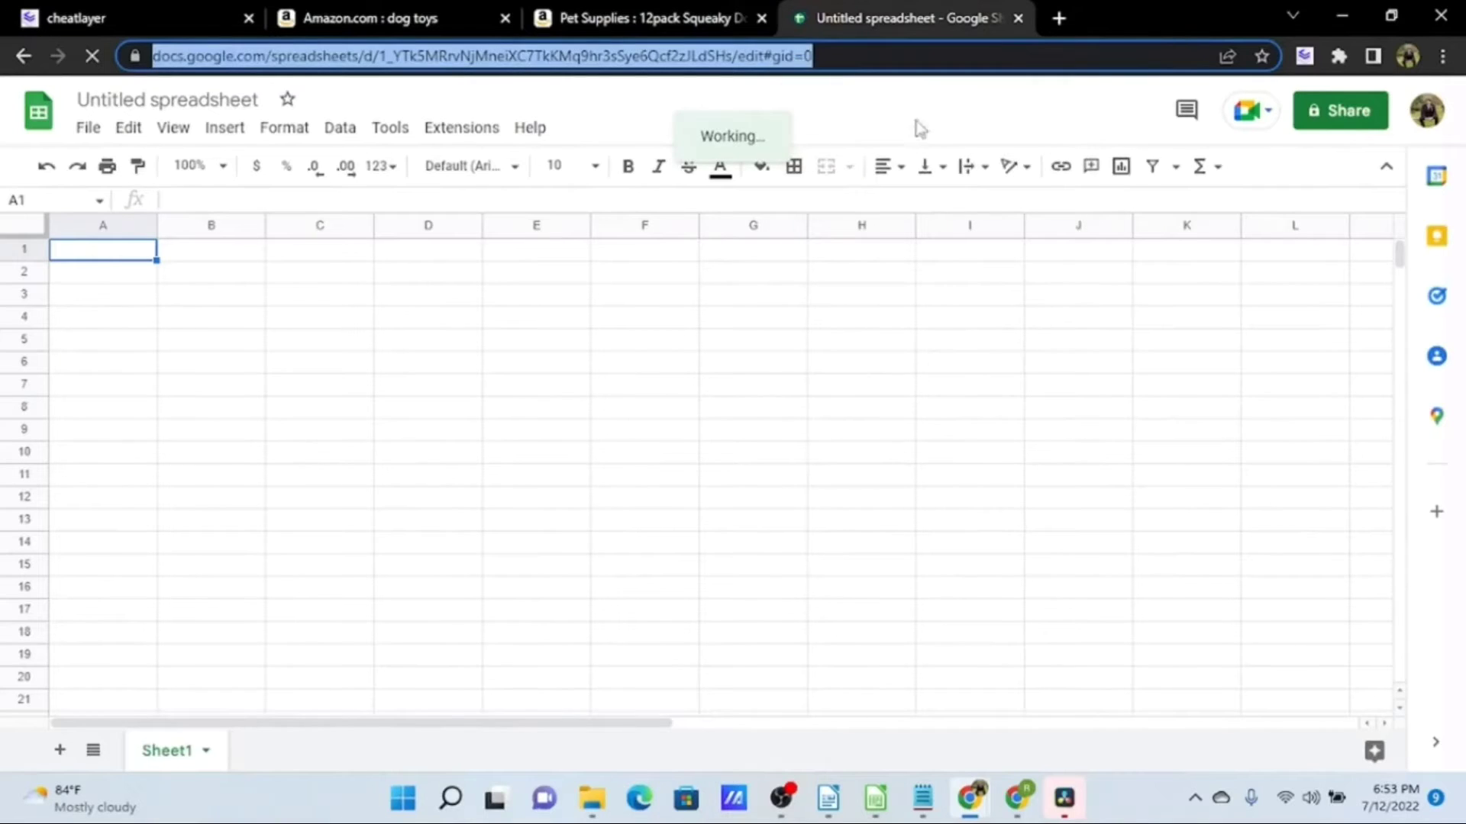
left_click(608, 20)
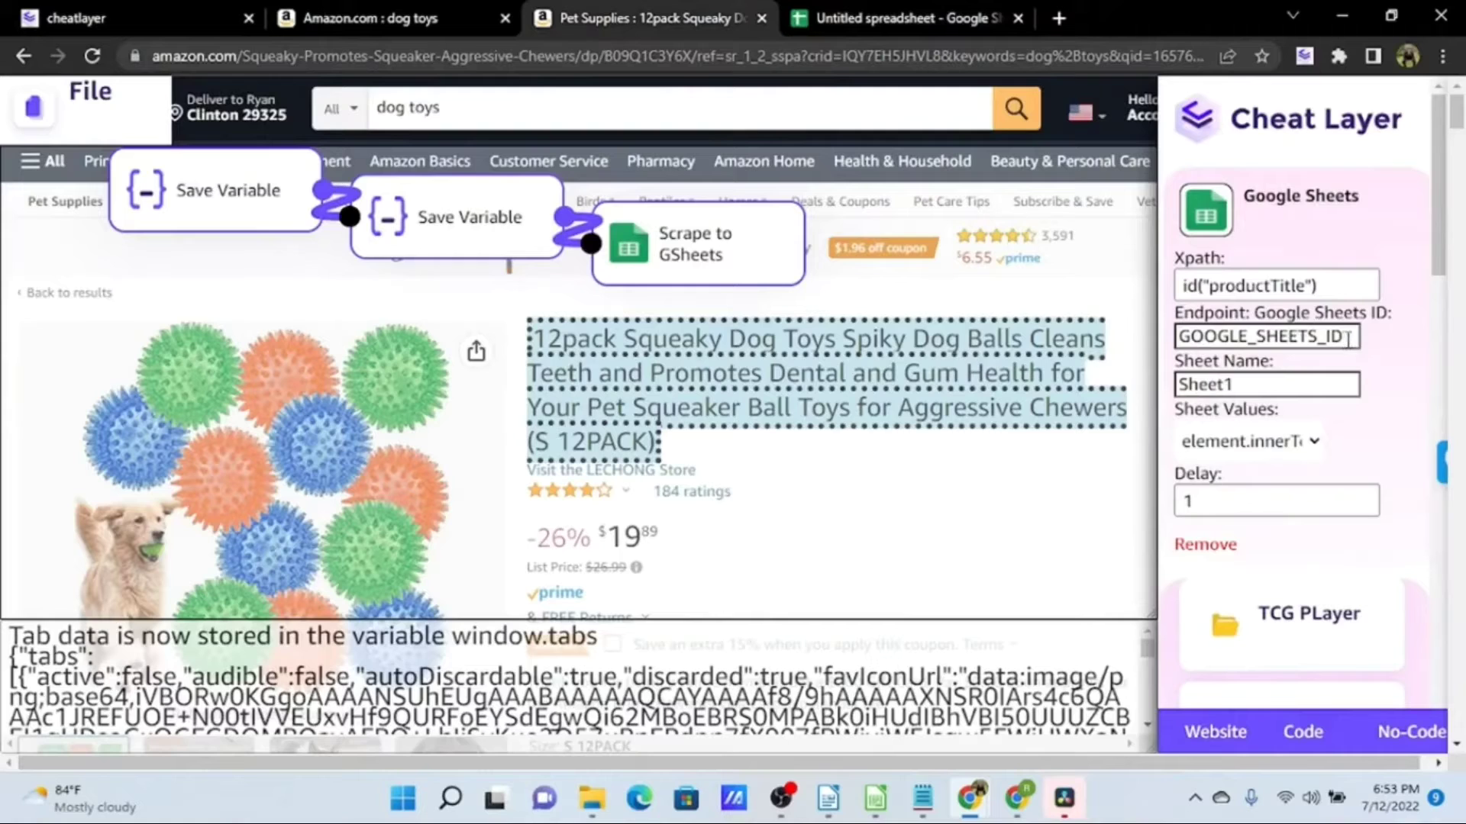
left_click_drag(1348, 339, 1163, 338)
key("BackSpace")
key("ctrl+v")
left_click(1387, 412)
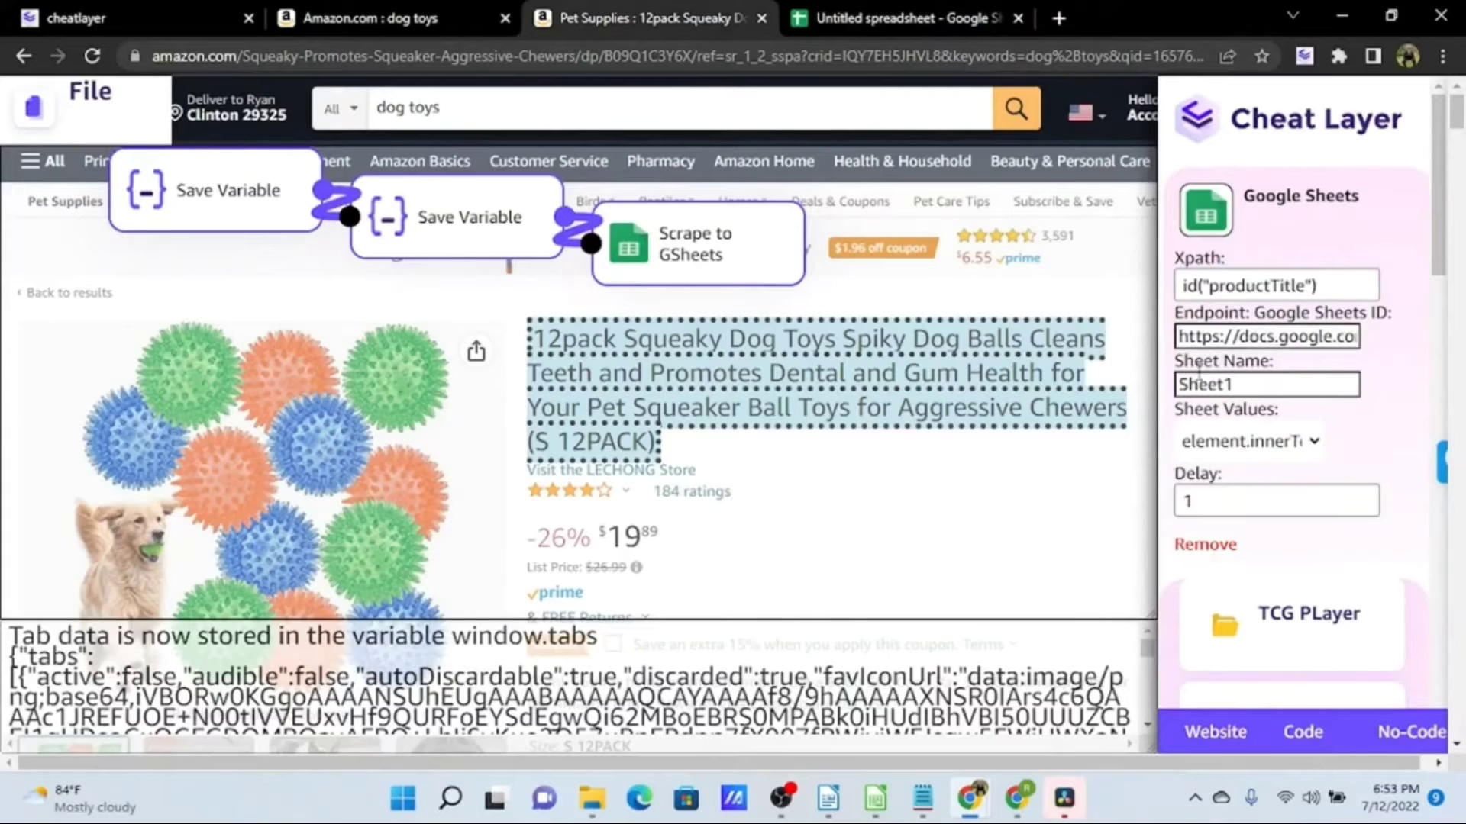
double_click(1240, 390)
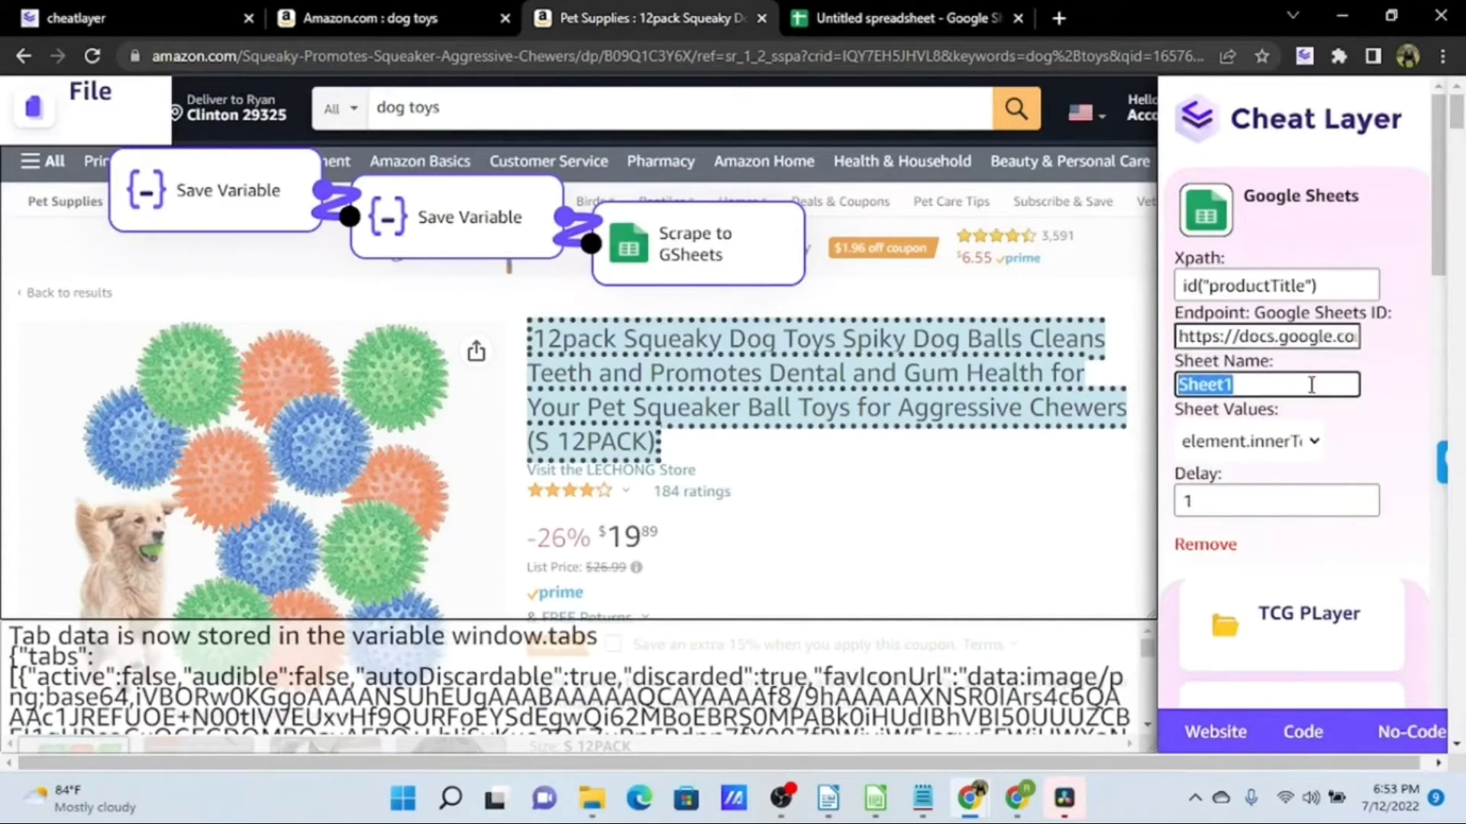
left_click(1379, 394)
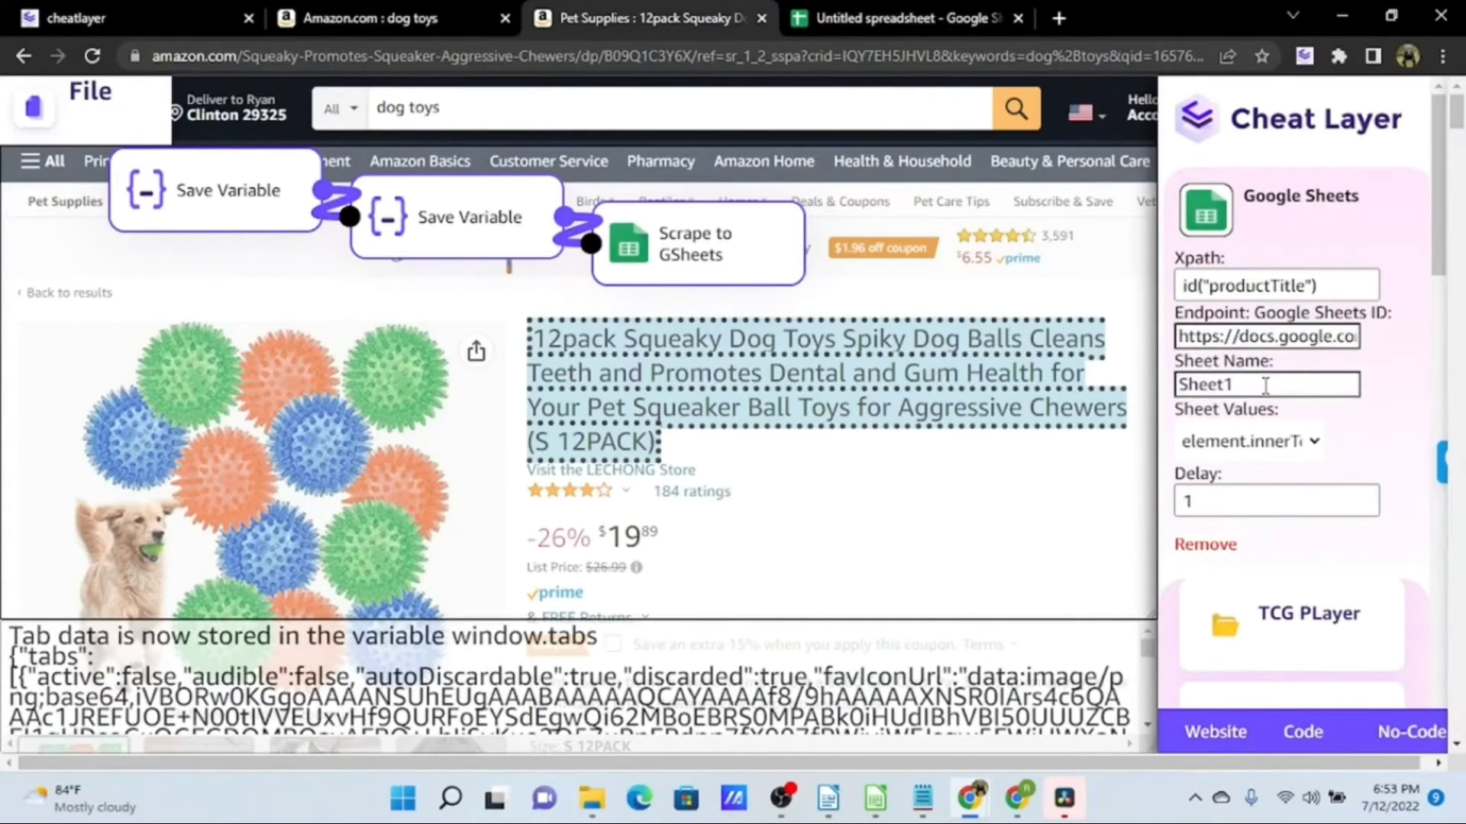
Step: Check the sheet name in the new spreadsheet against the Sheet Name setting of the Scrape to GSheets action
left_click(832, 18)
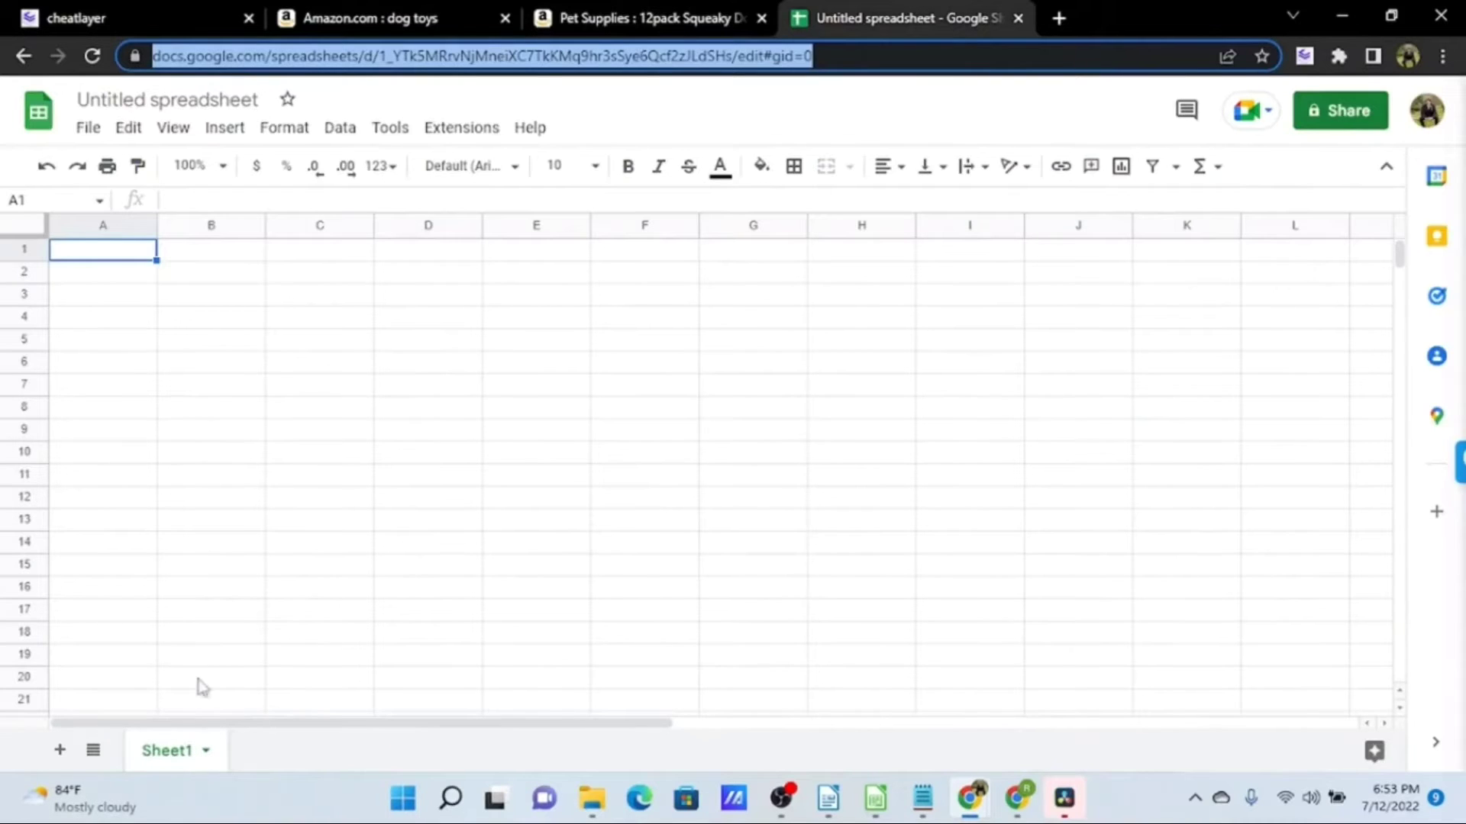
left_click(607, 18)
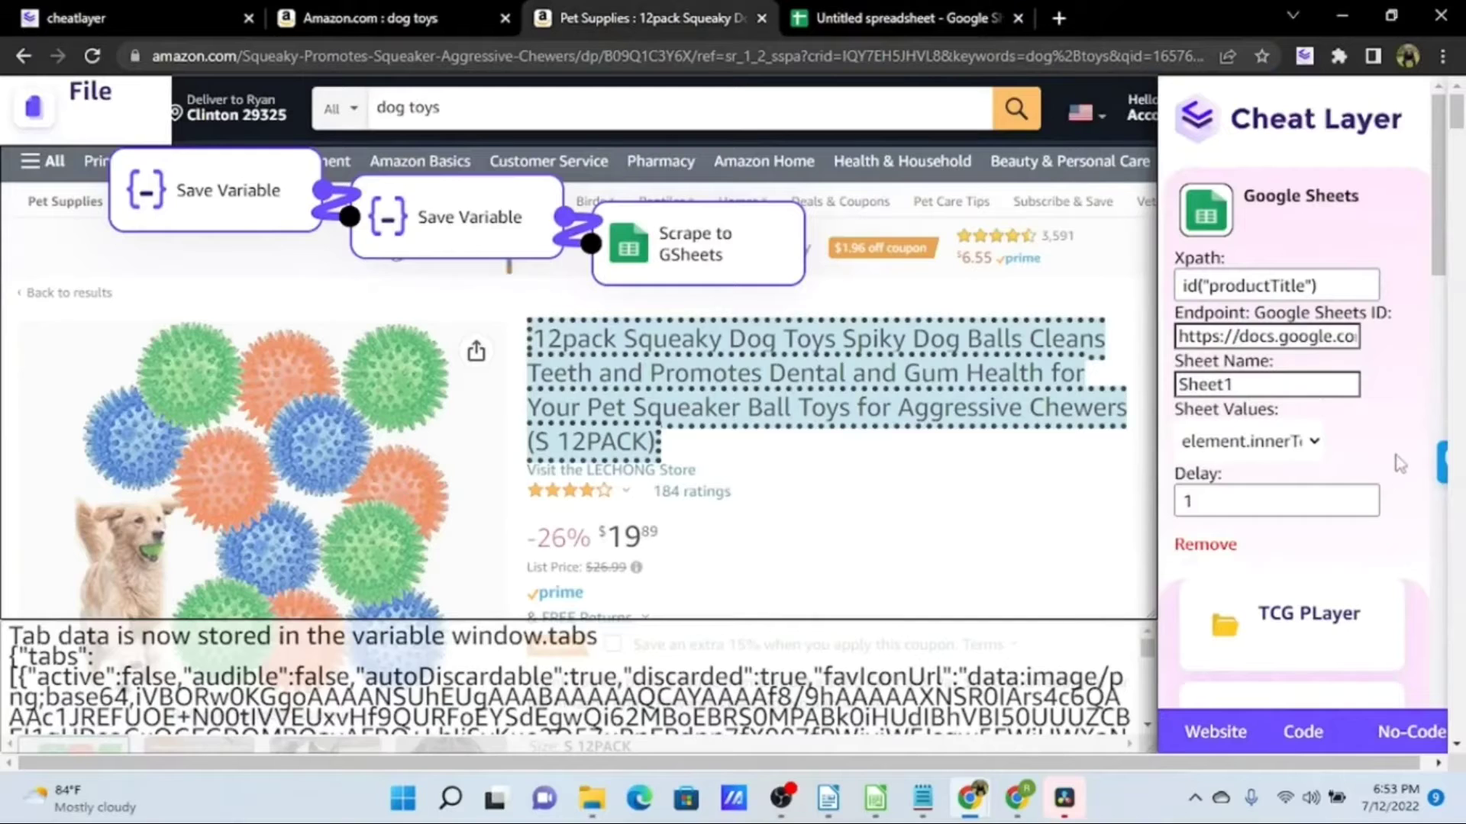
scroll(1399, 463, "down", 1)
scroll(1389, 420, "up", 1)
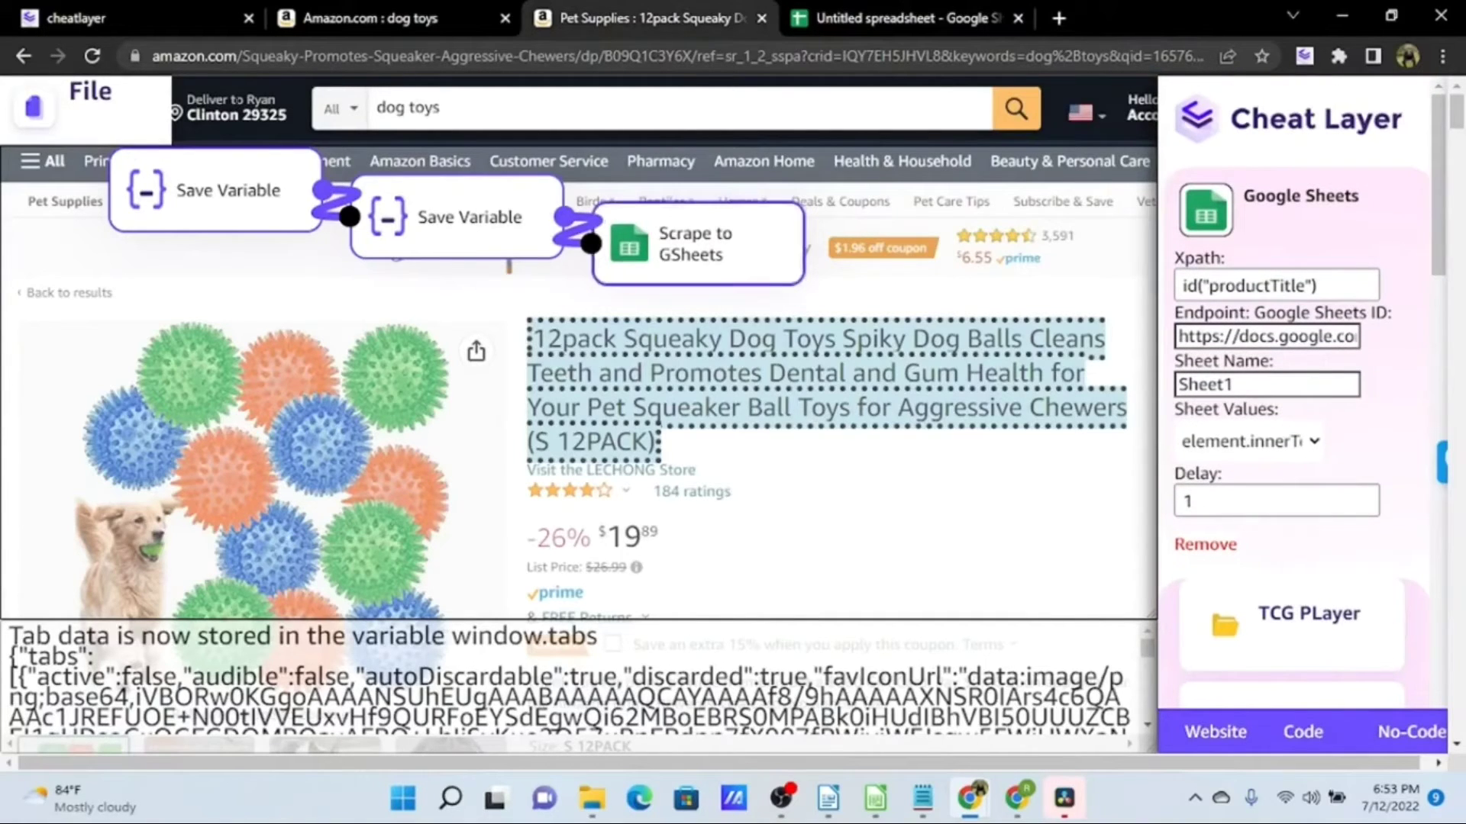
Step: Run the automation and choose the Google account through which Cheat Layer requests access to Google Docs and Sheets
left_click(88, 96)
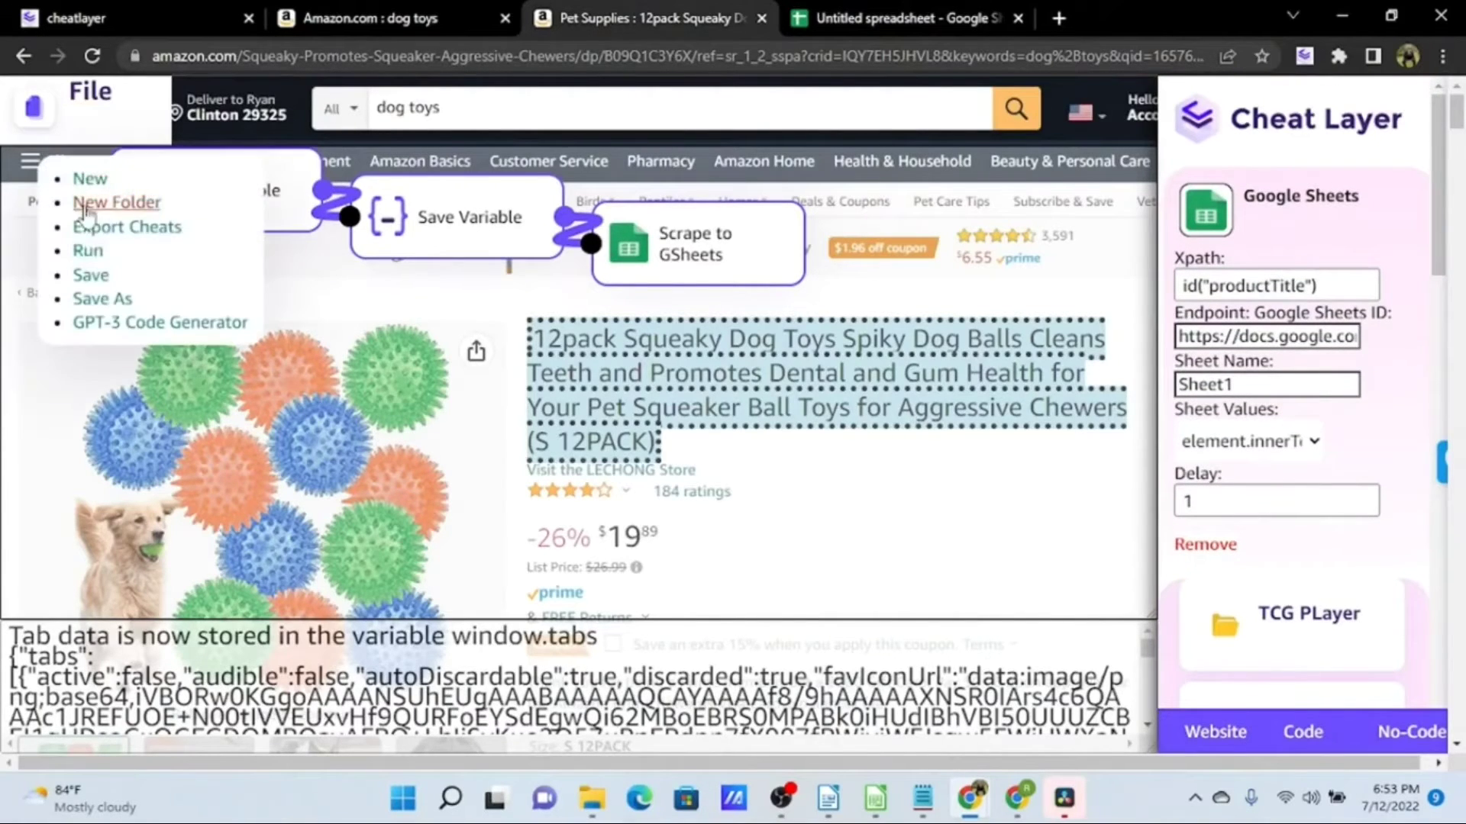
left_click(88, 252)
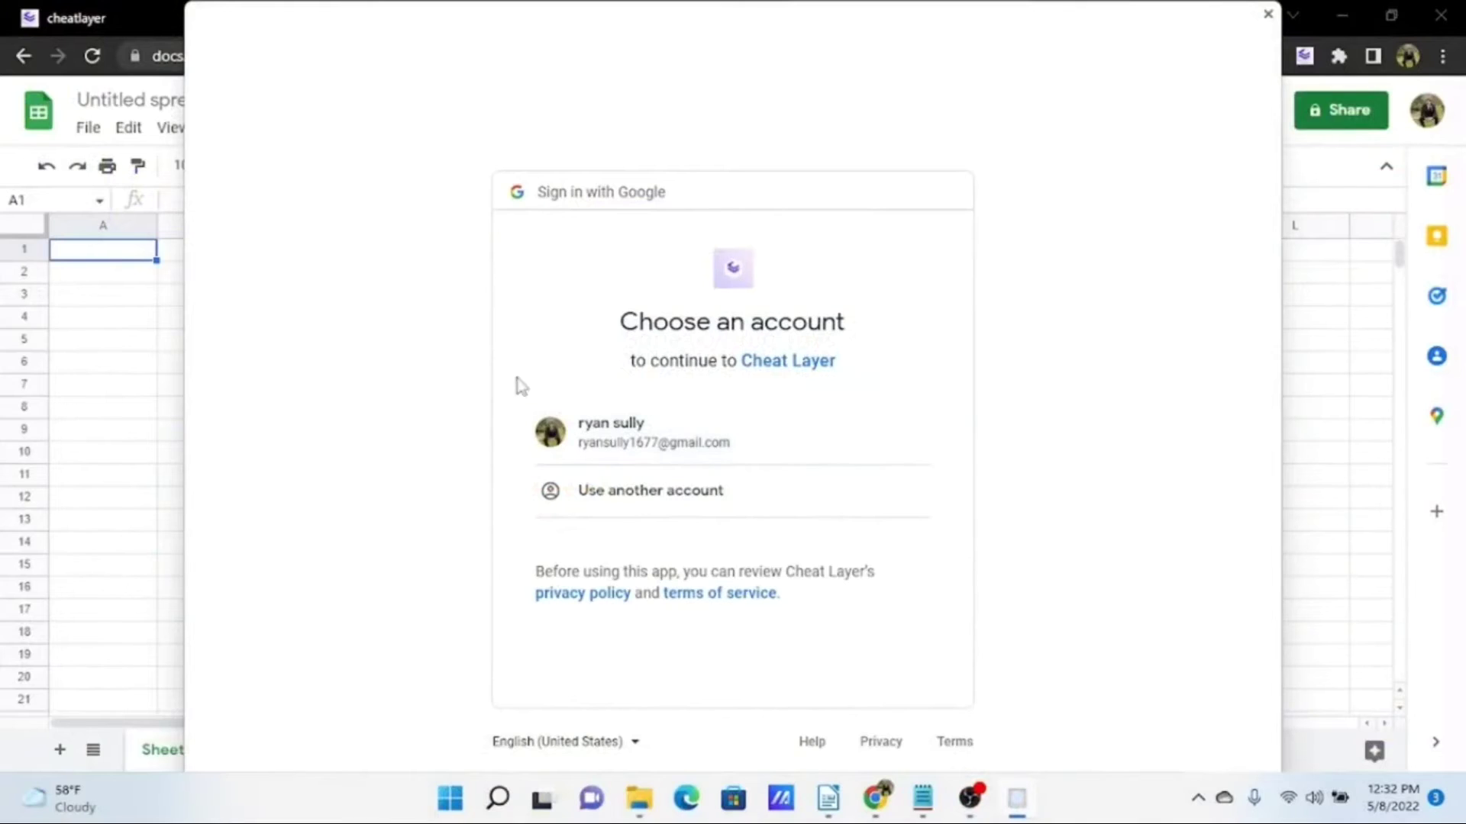
left_click(672, 434)
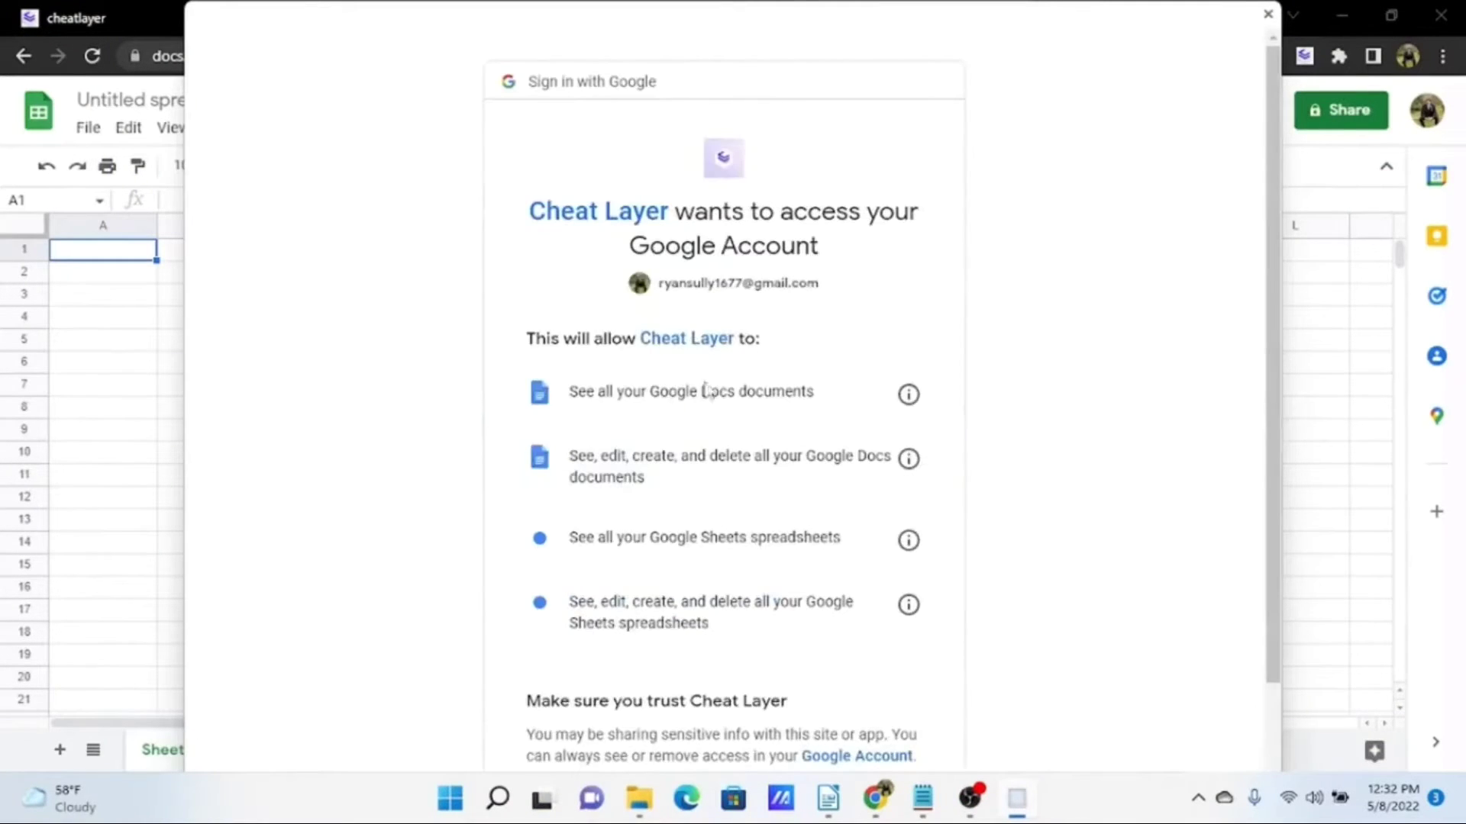
scroll(979, 263, "down", 3)
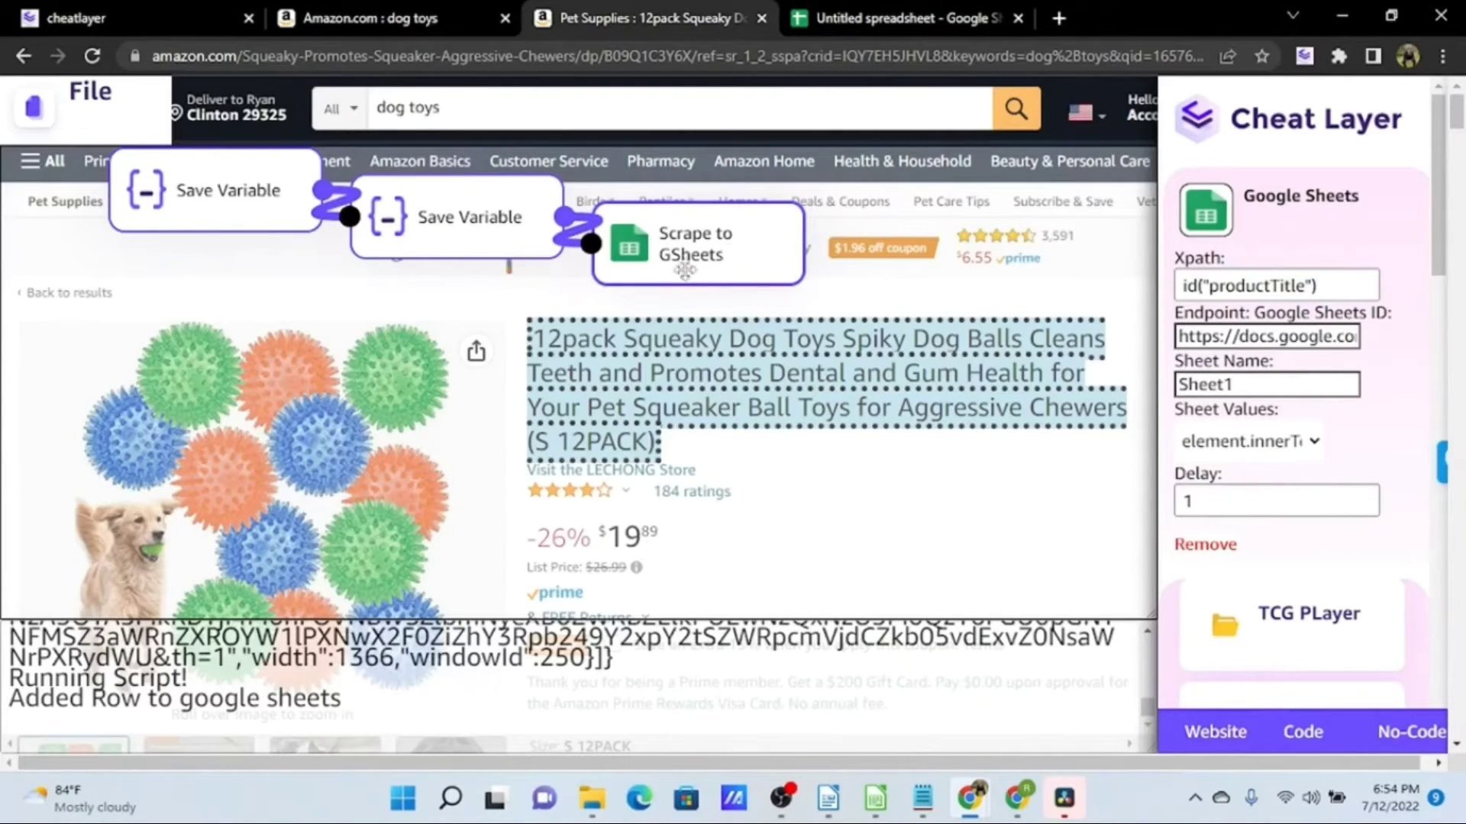
Step: Read the run's console messages and examine the scraped product row in the Google spreadsheet
left_click_drag(341, 714, 4, 684)
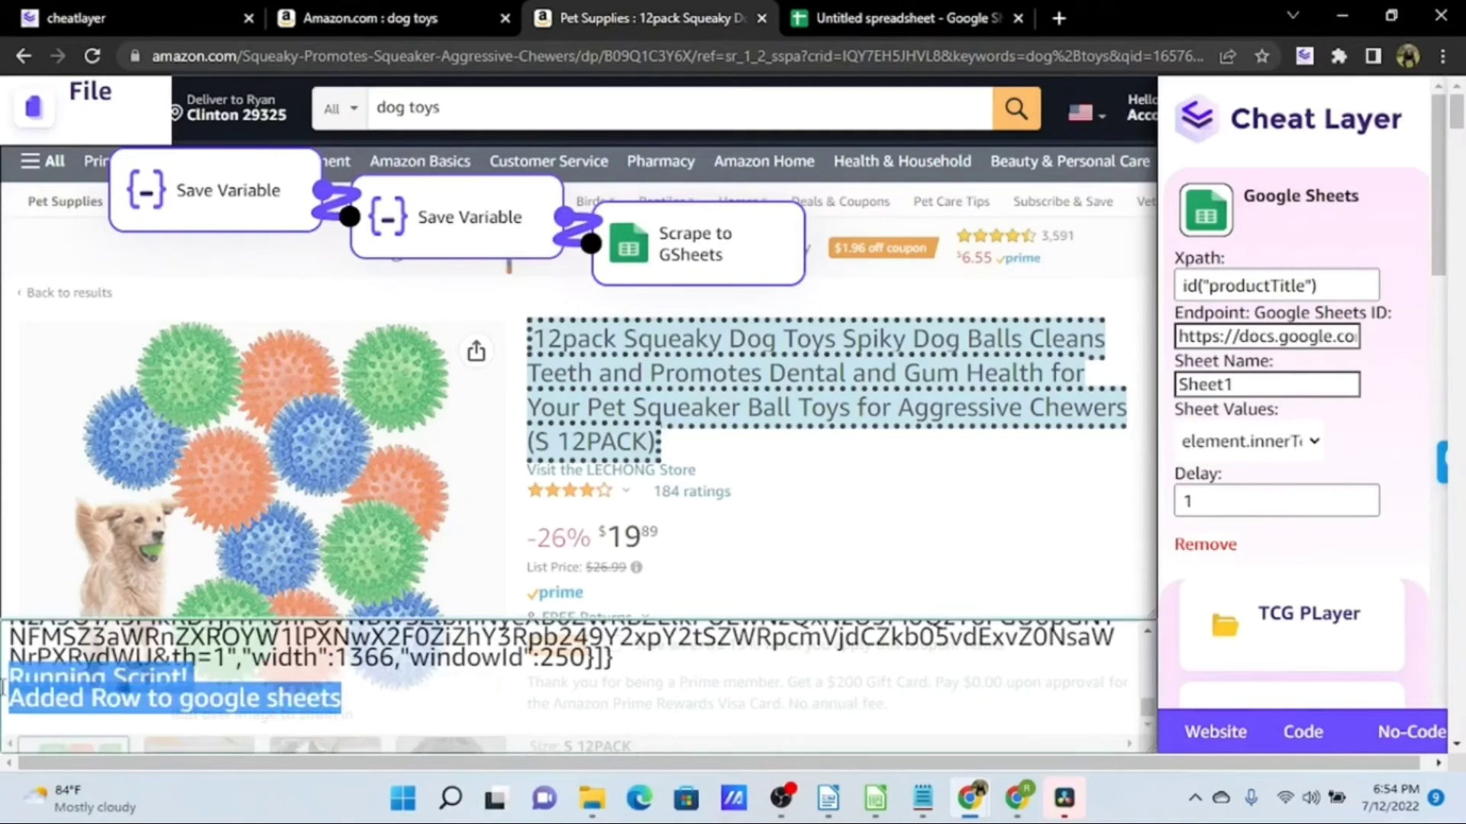
left_click(52, 716)
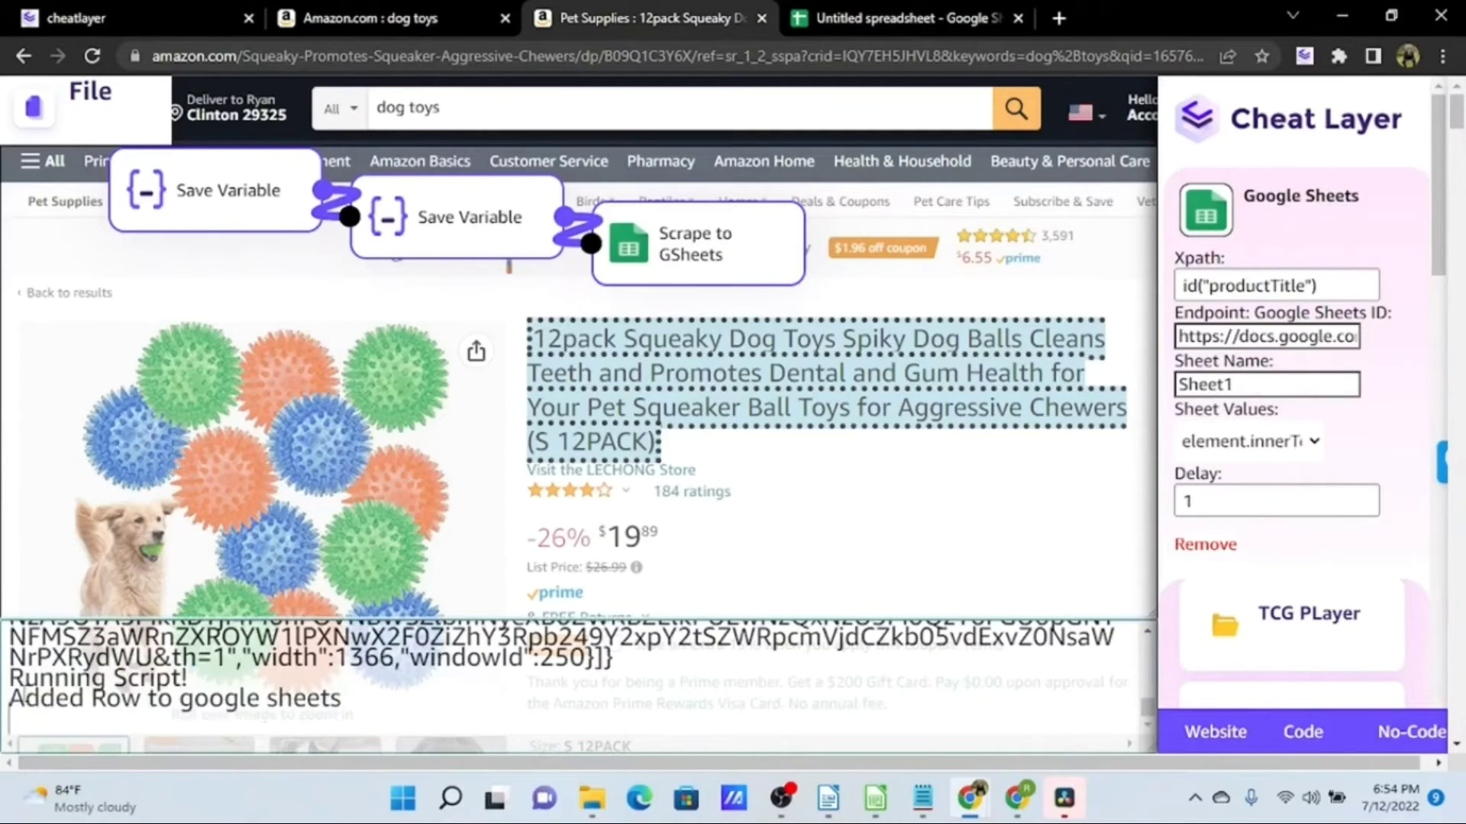
left_click(805, 12)
left_click(254, 371)
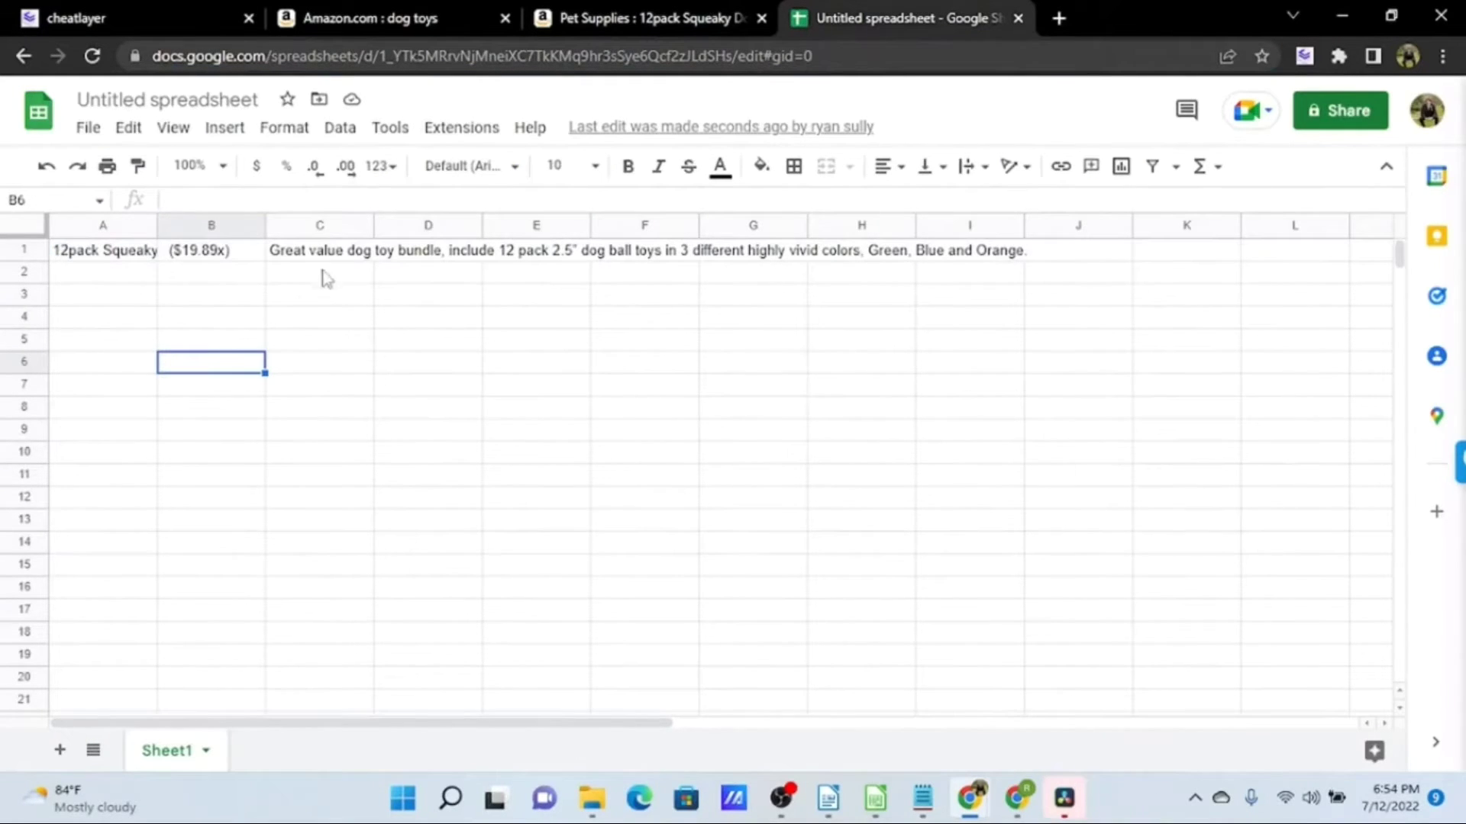
Step: Autofit column A to read the full product title, and narrow the column again so the price and description columns fit in view
left_click(127, 297)
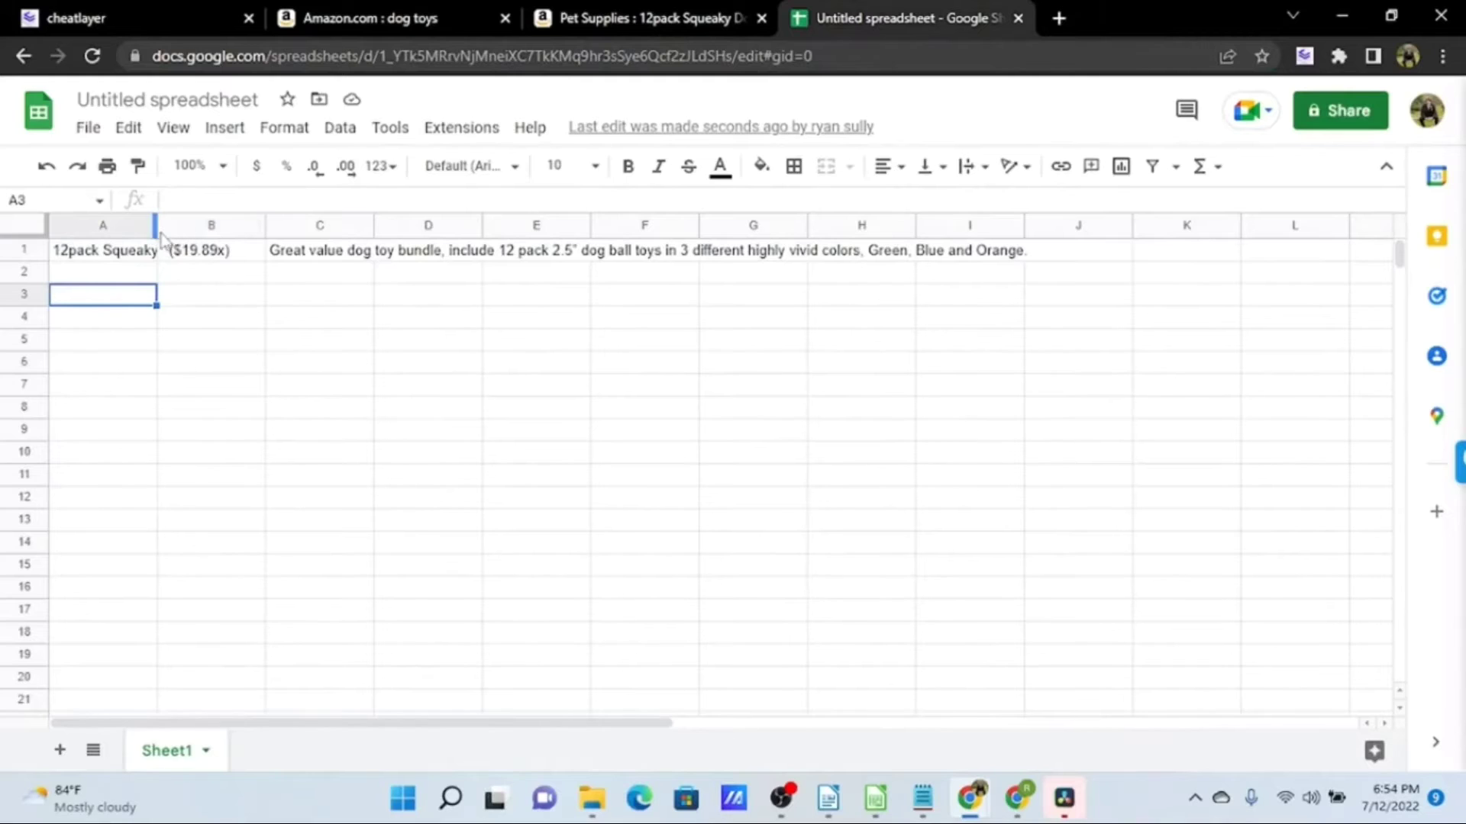
double_click(156, 228)
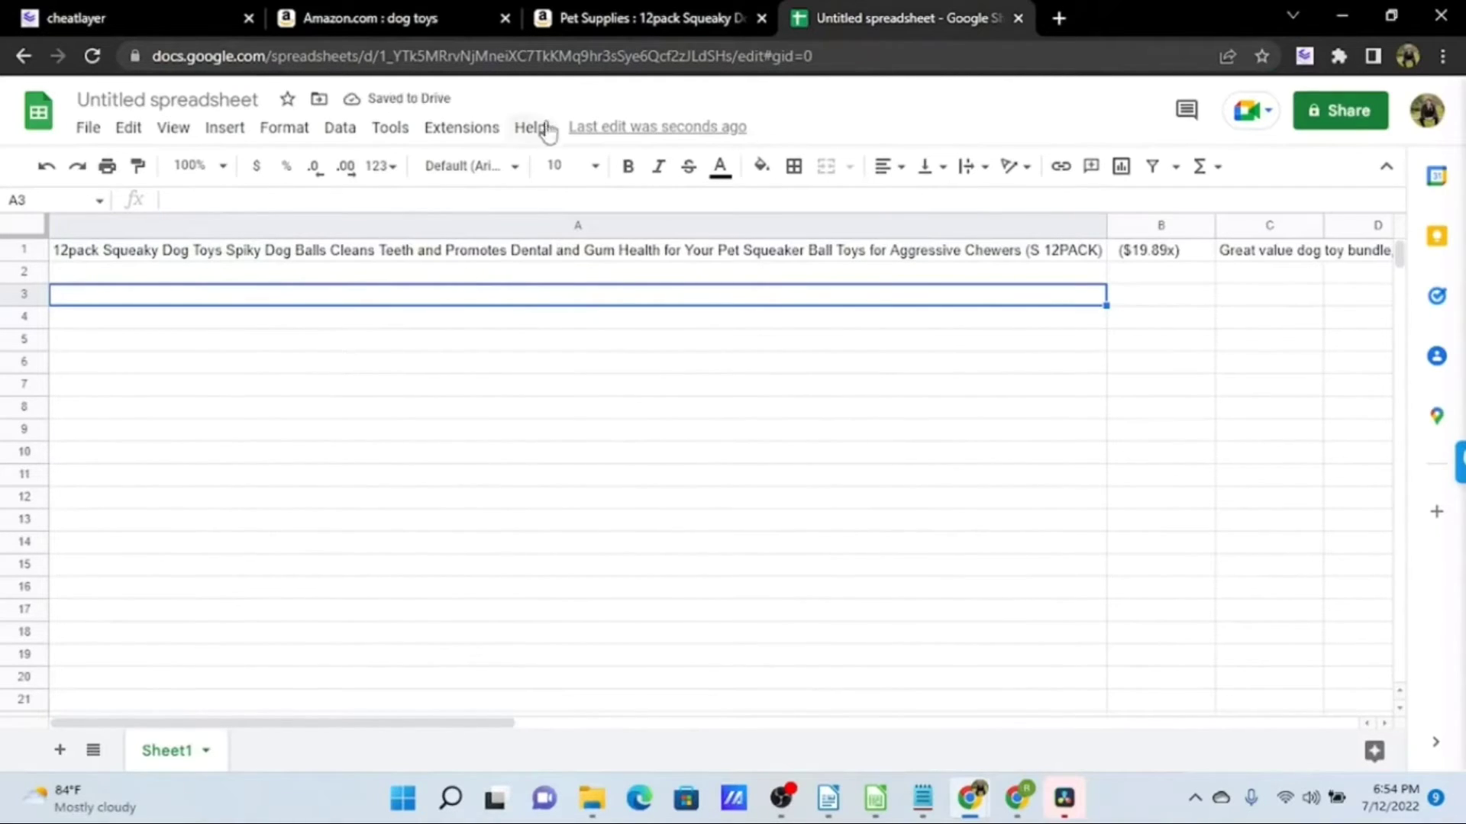
left_click_drag(1106, 225, 305, 252)
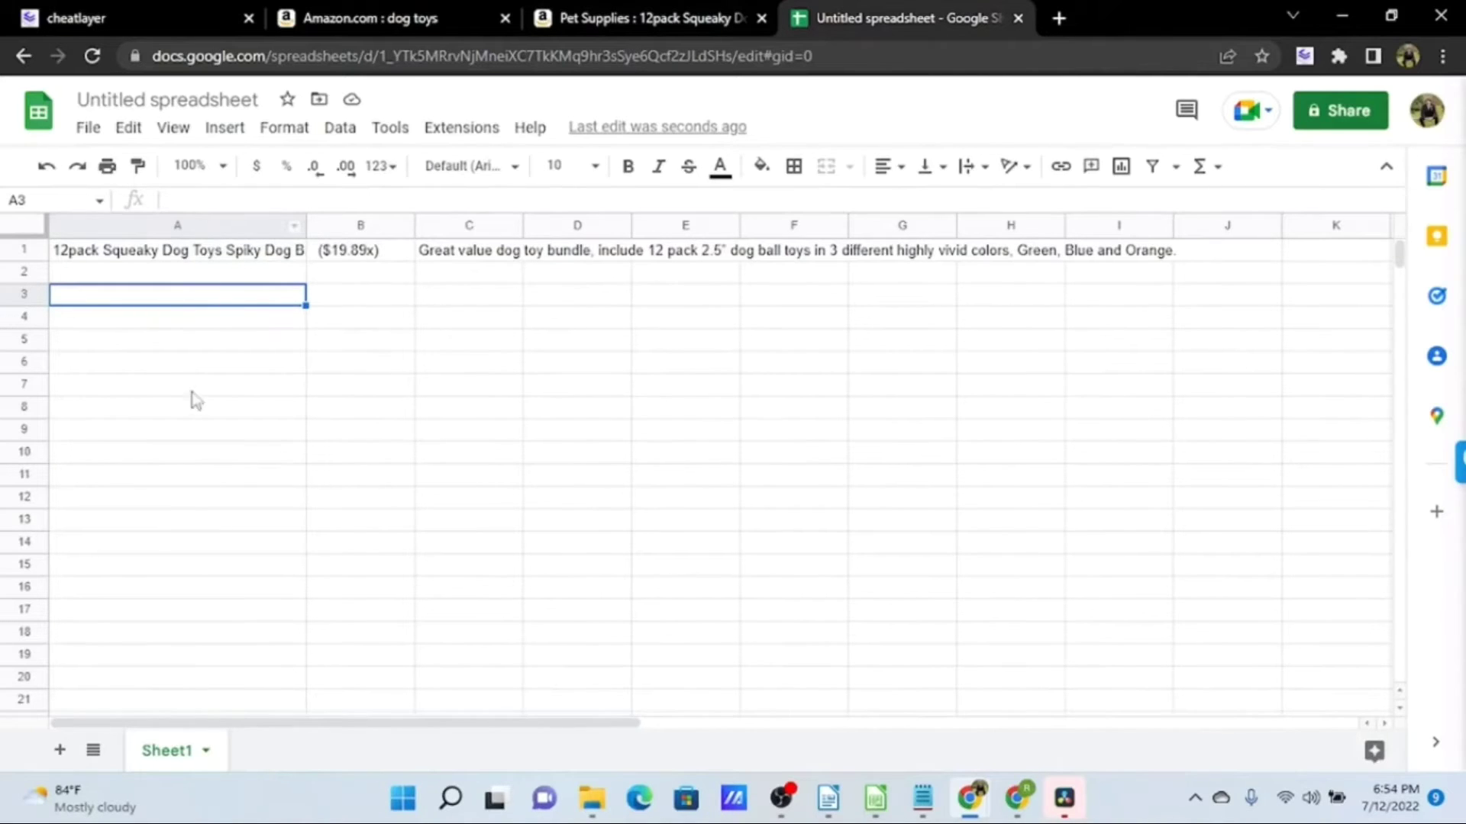
Step: On the Amazon product page, move the Scrape to GSheets block slightly away and name the script Dog Toy Data in its save settings
left_click(589, 16)
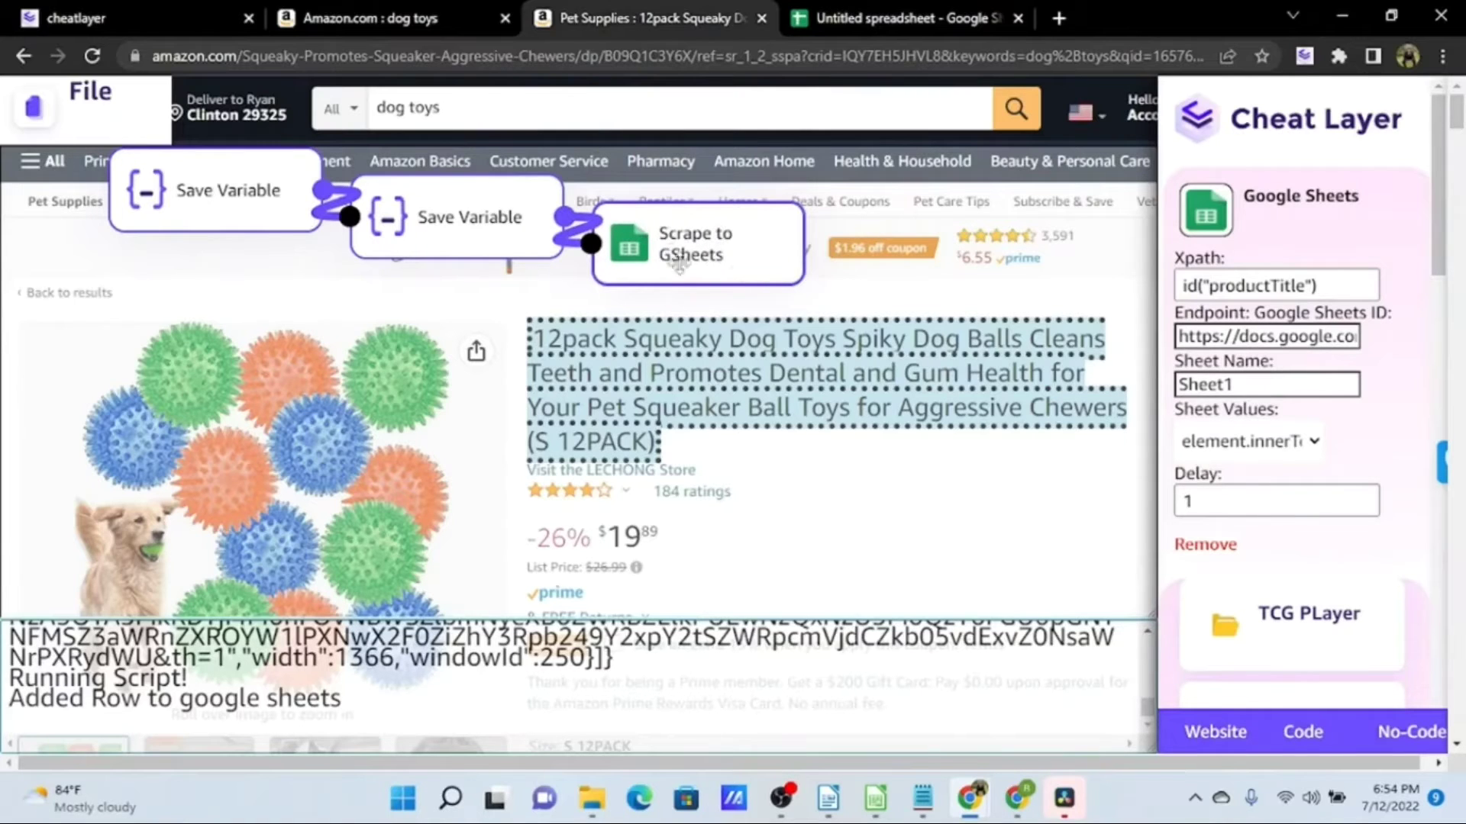
left_click_drag(726, 251, 765, 264)
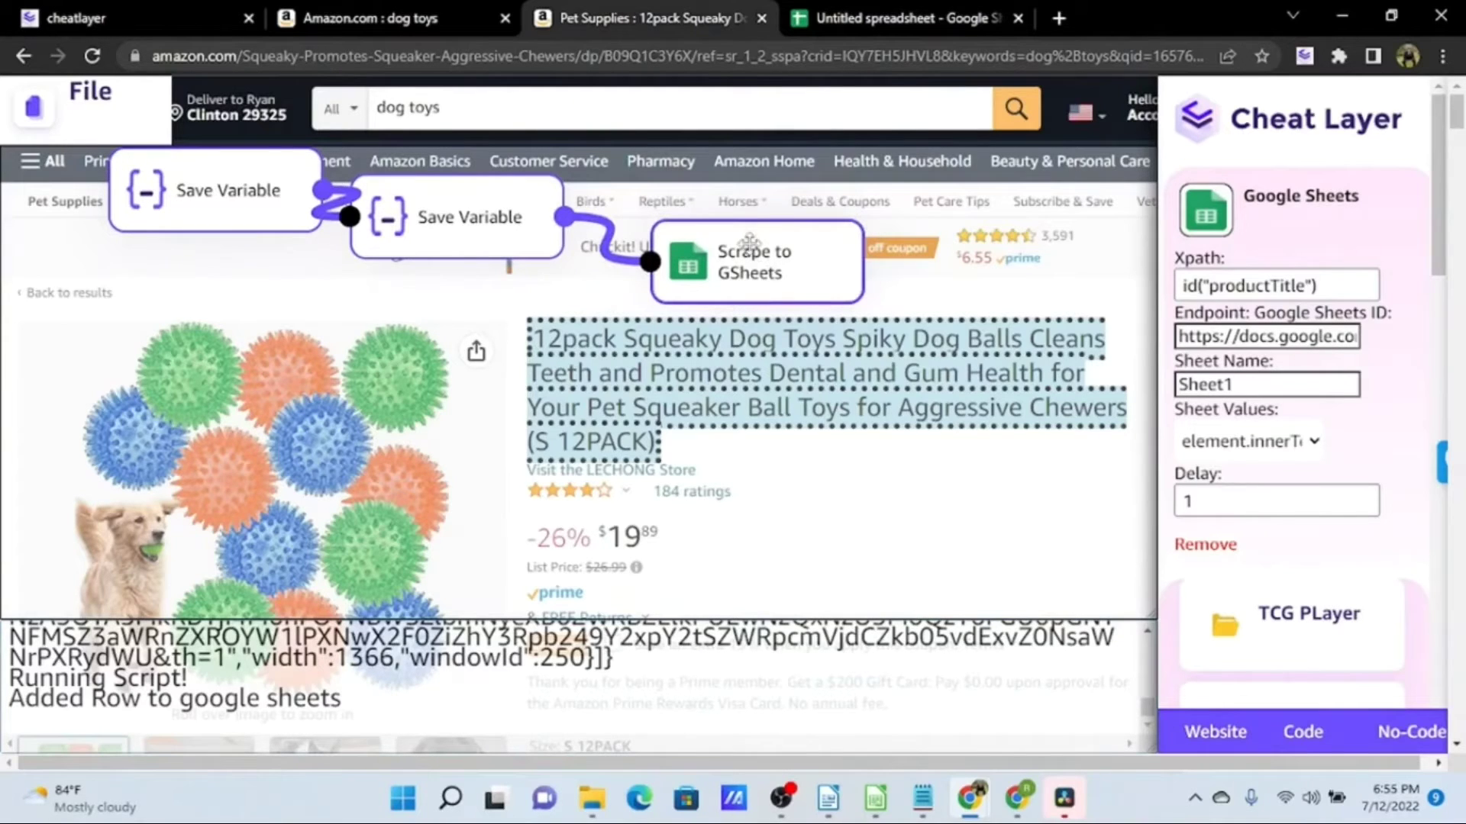
left_click(90, 93)
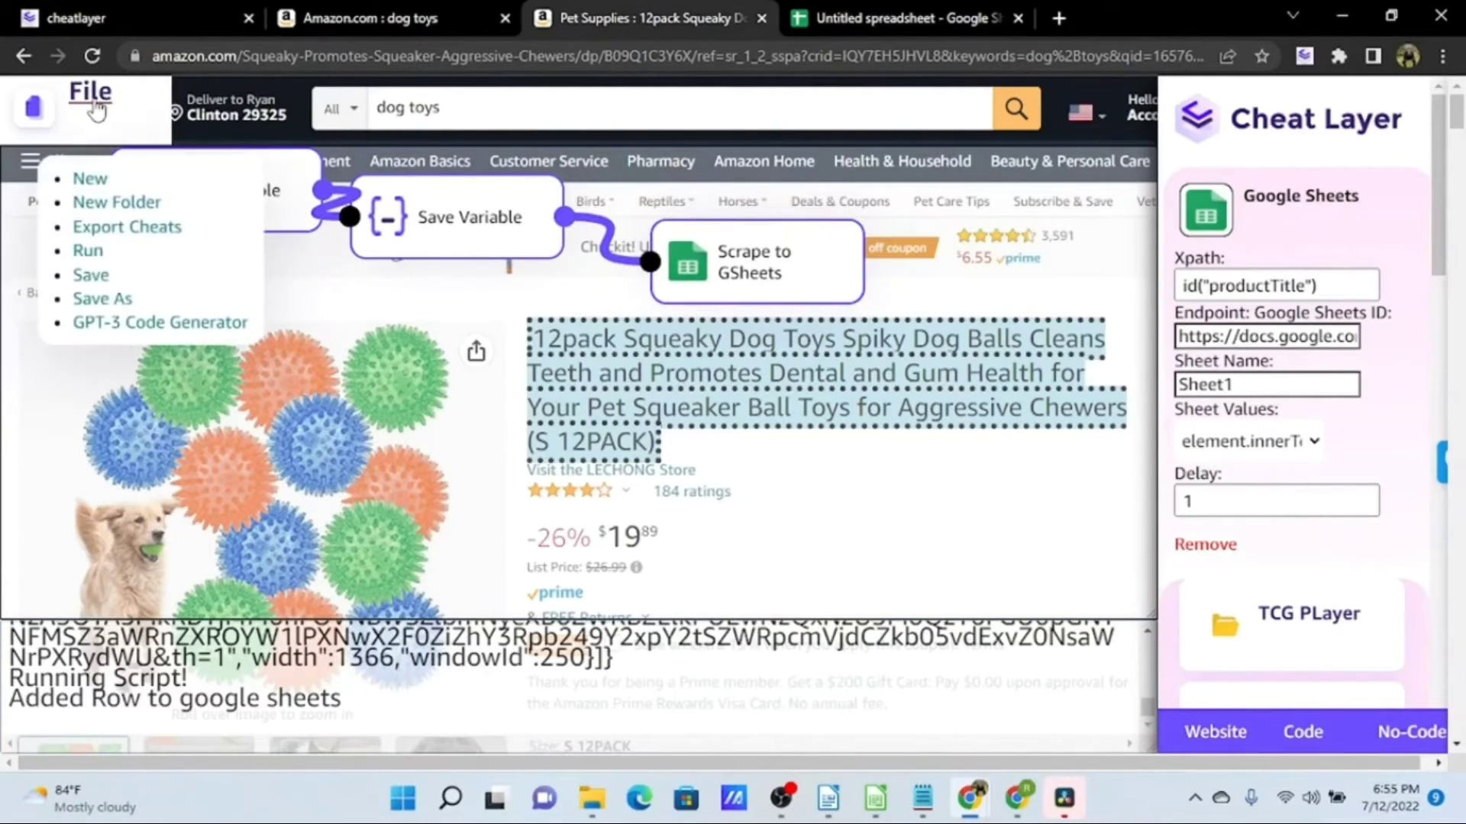
left_click(91, 277)
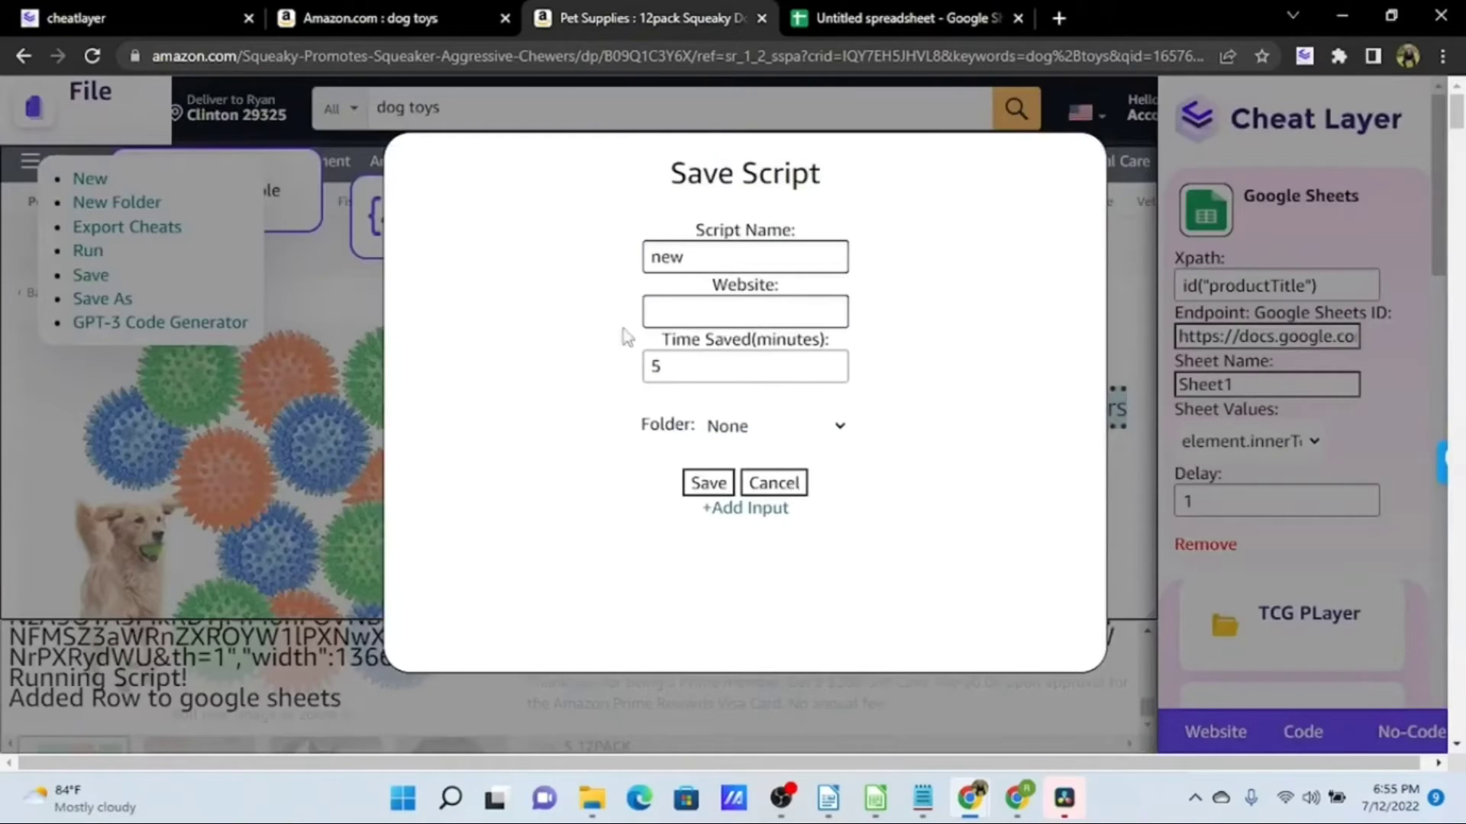
left_click(718, 263)
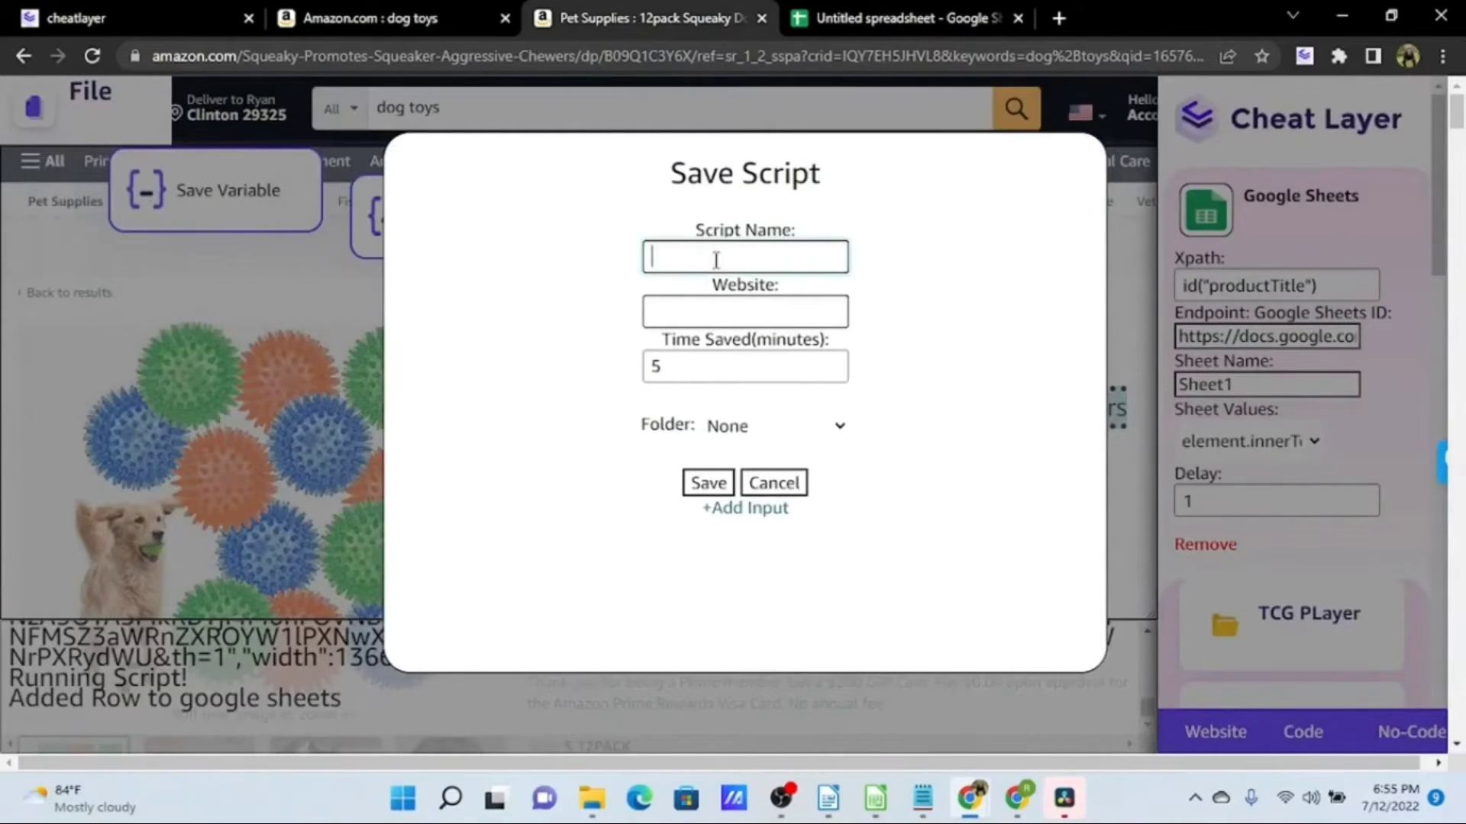
type("Dog")
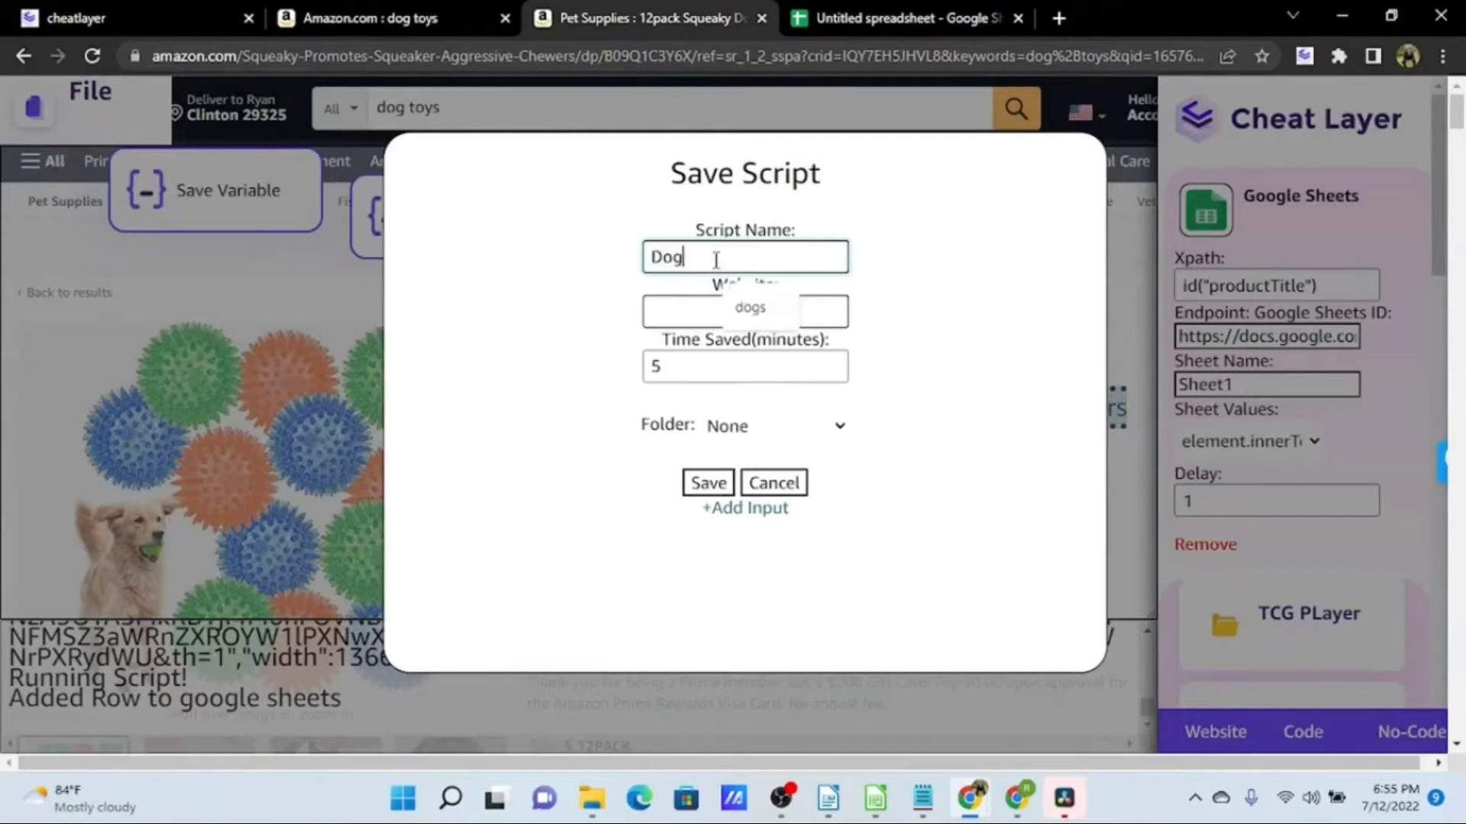
type(" toy Data")
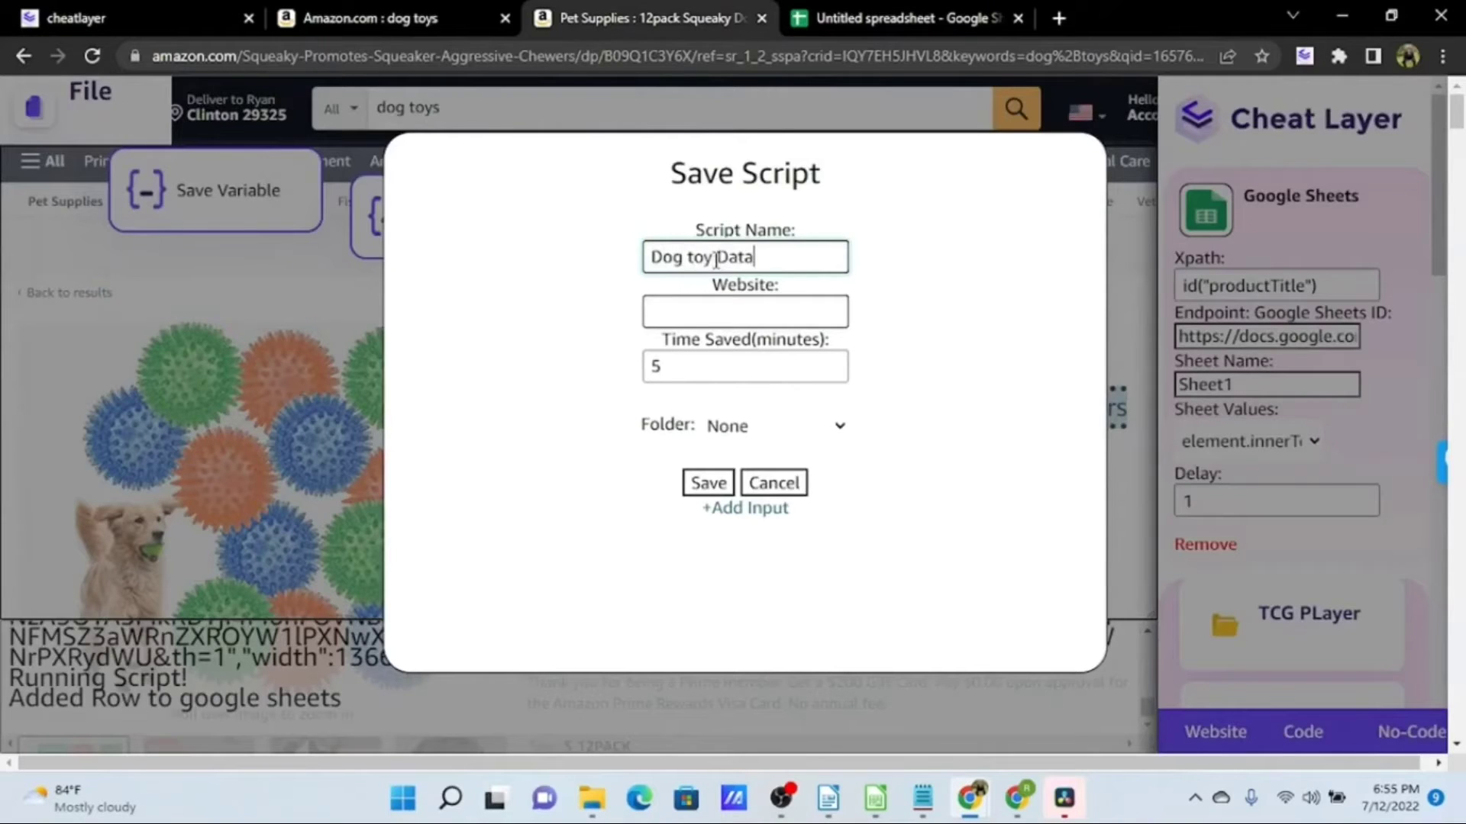
left_click_drag(686, 256, 695, 258)
type("T")
Step: Set the script's website to Amazon.com and its folder to Amazon, and save the script
left_click(759, 313)
type("Amazo")
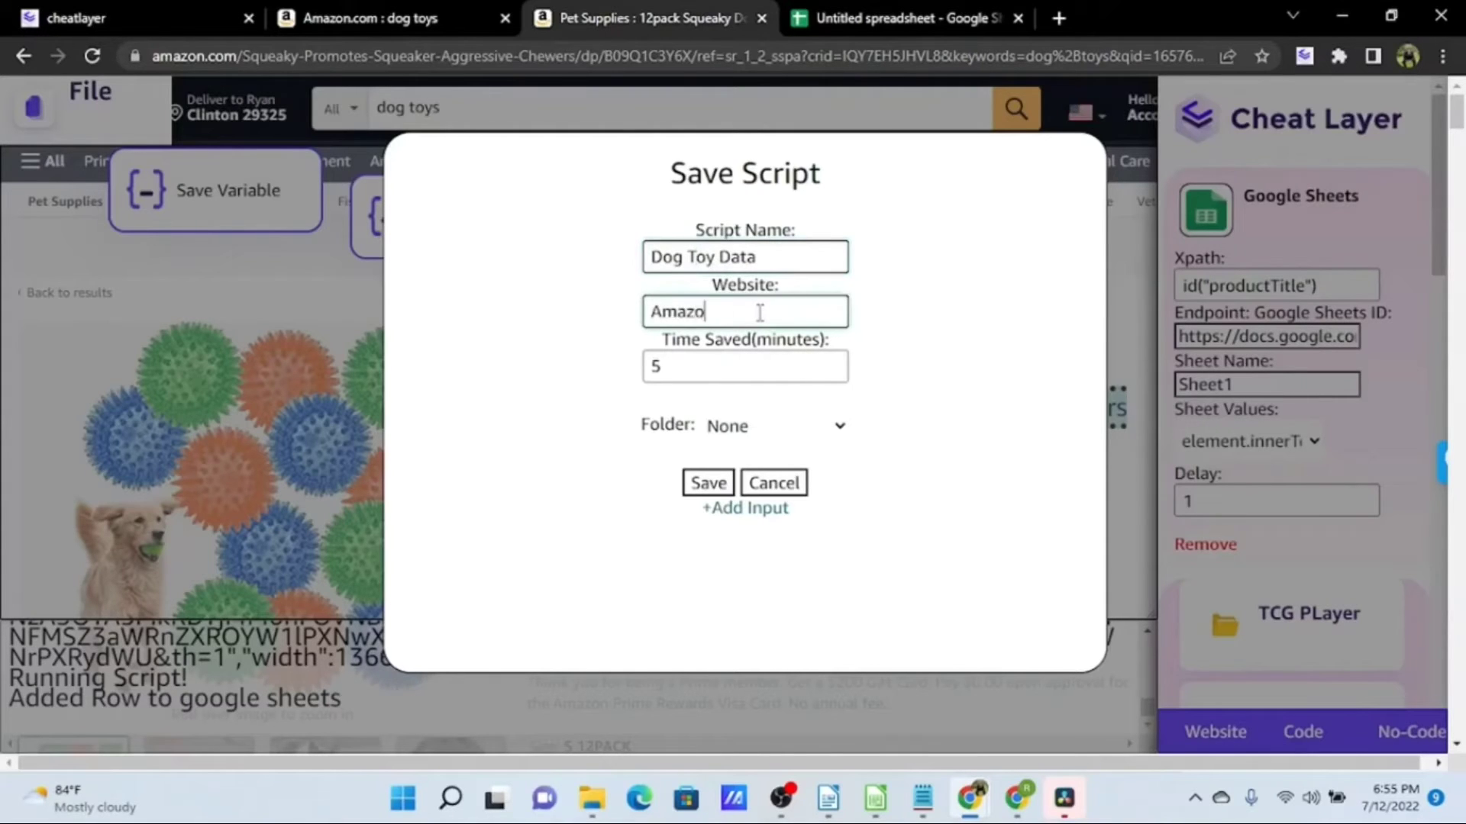
type("n.com")
left_click(762, 426)
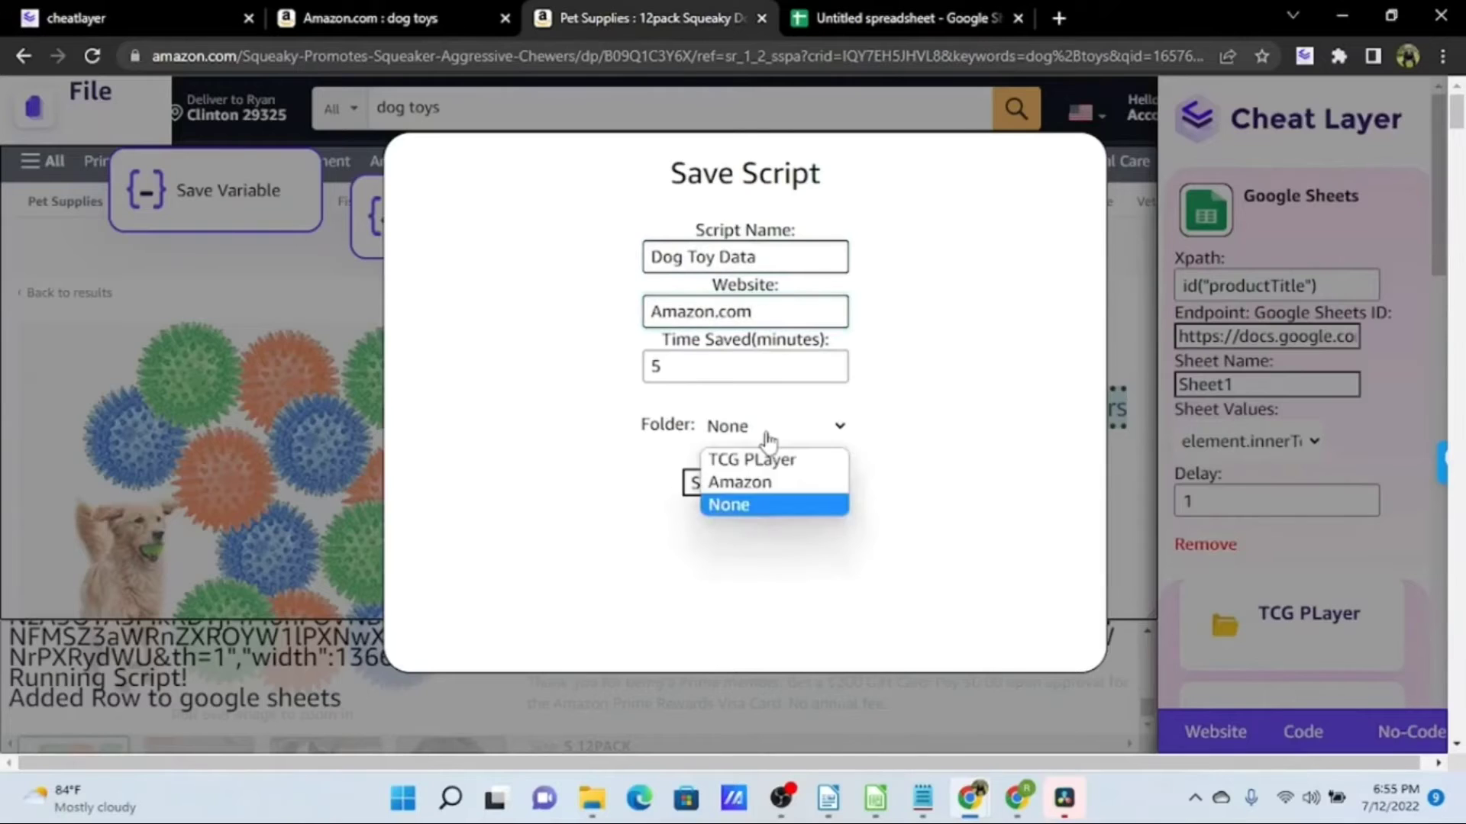
left_click(739, 482)
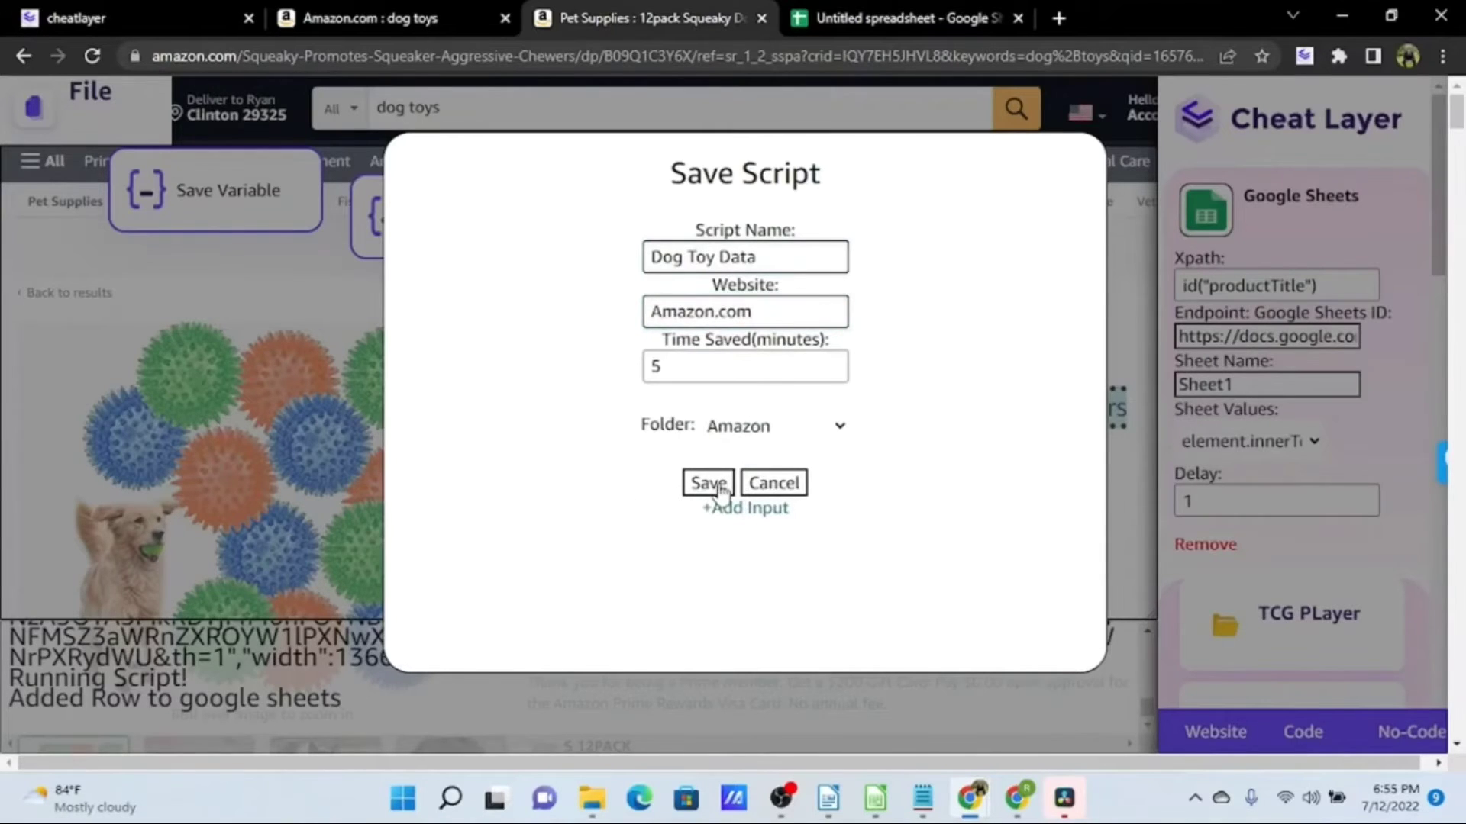
left_click(718, 485)
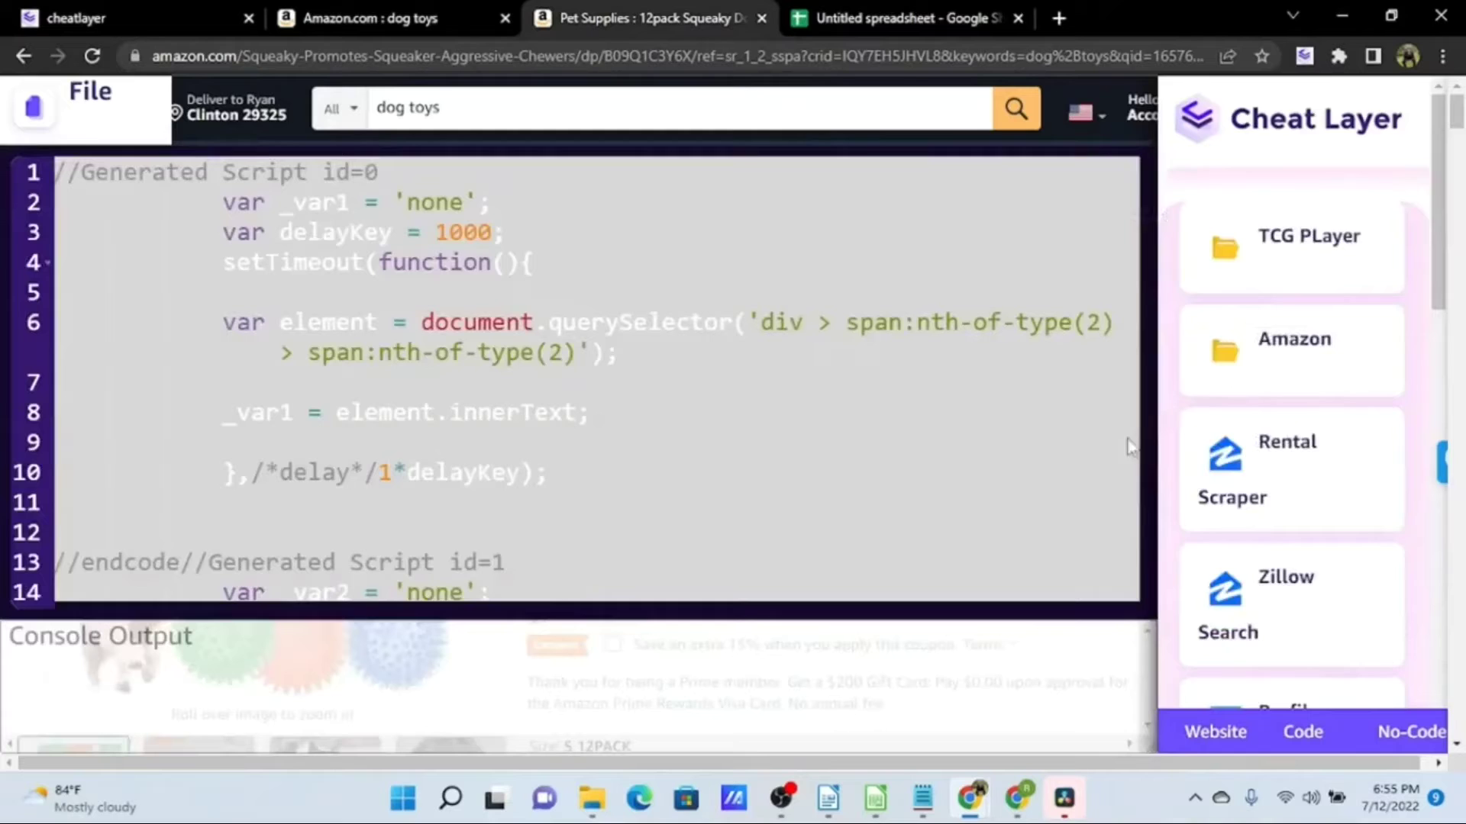
Step: Open the Amazon folder among the saved scripts to check for Dog Toy Data
scroll(1282, 366, "down", 2)
scroll(1269, 306, "up", 2)
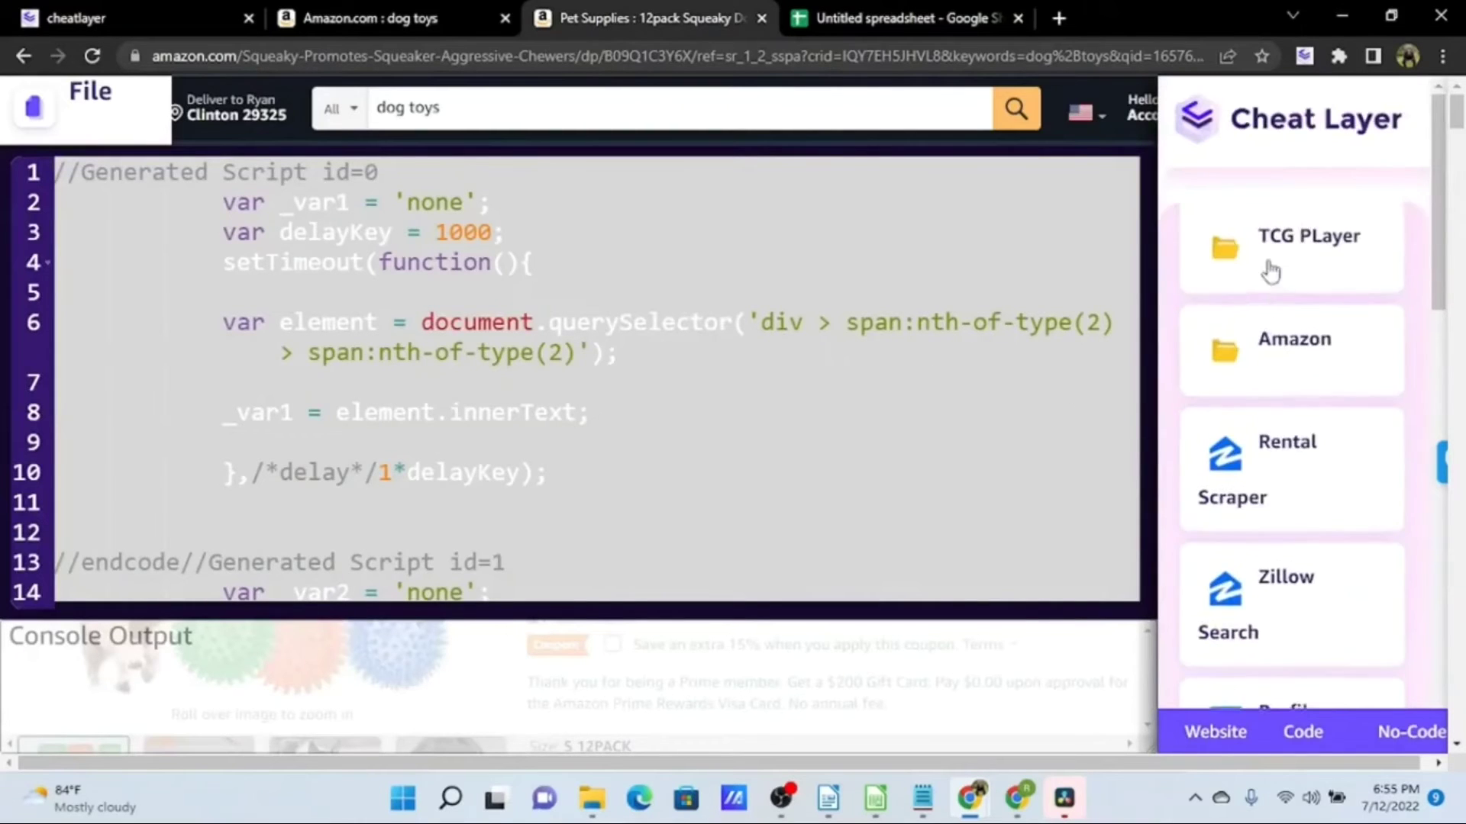
left_click(1219, 374)
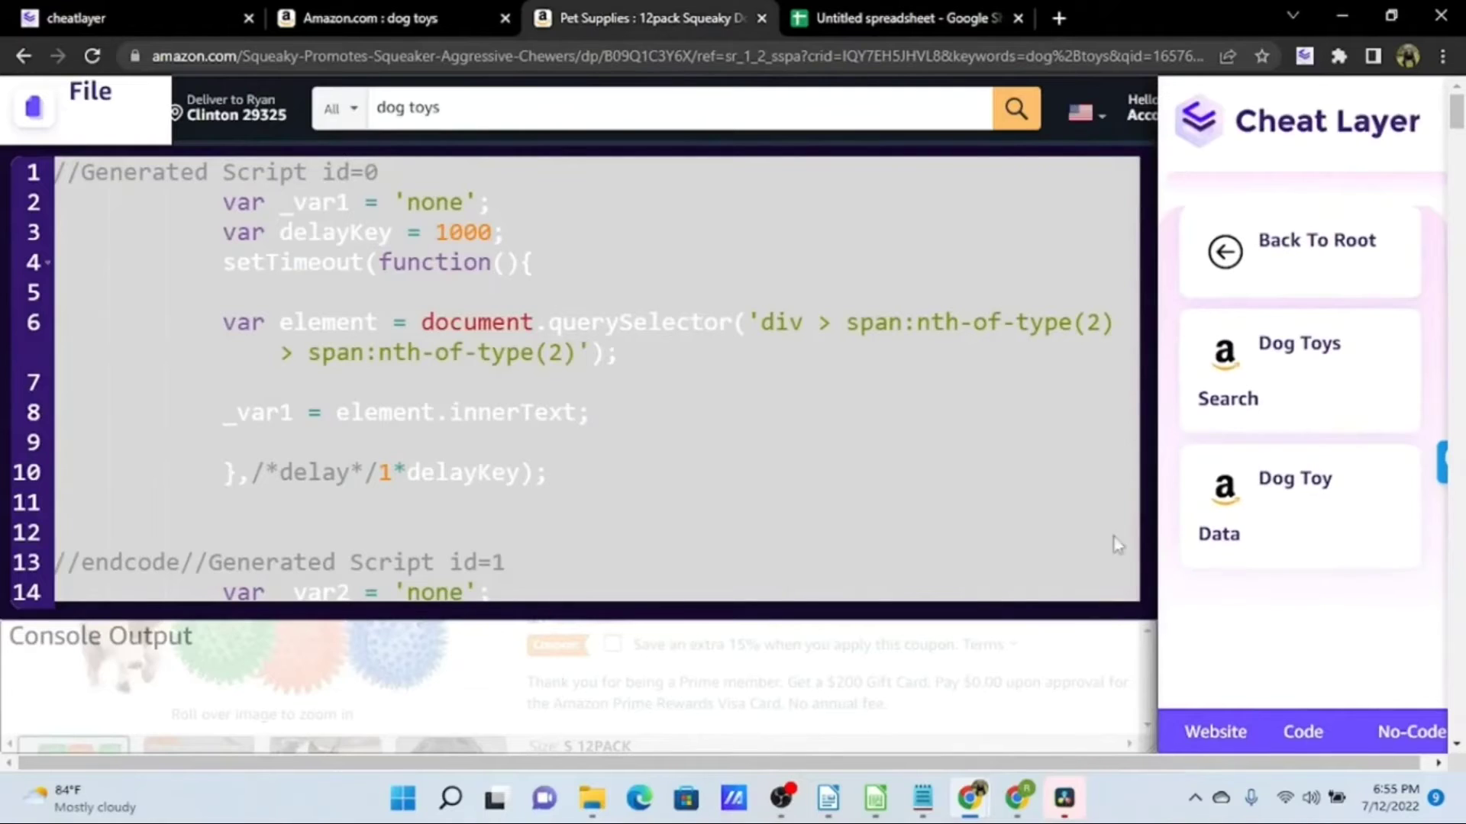
Step: Return to the Amazon dog toys search results in website view and open the GPT-3 Code Generator from the code editor
left_click(1220, 742)
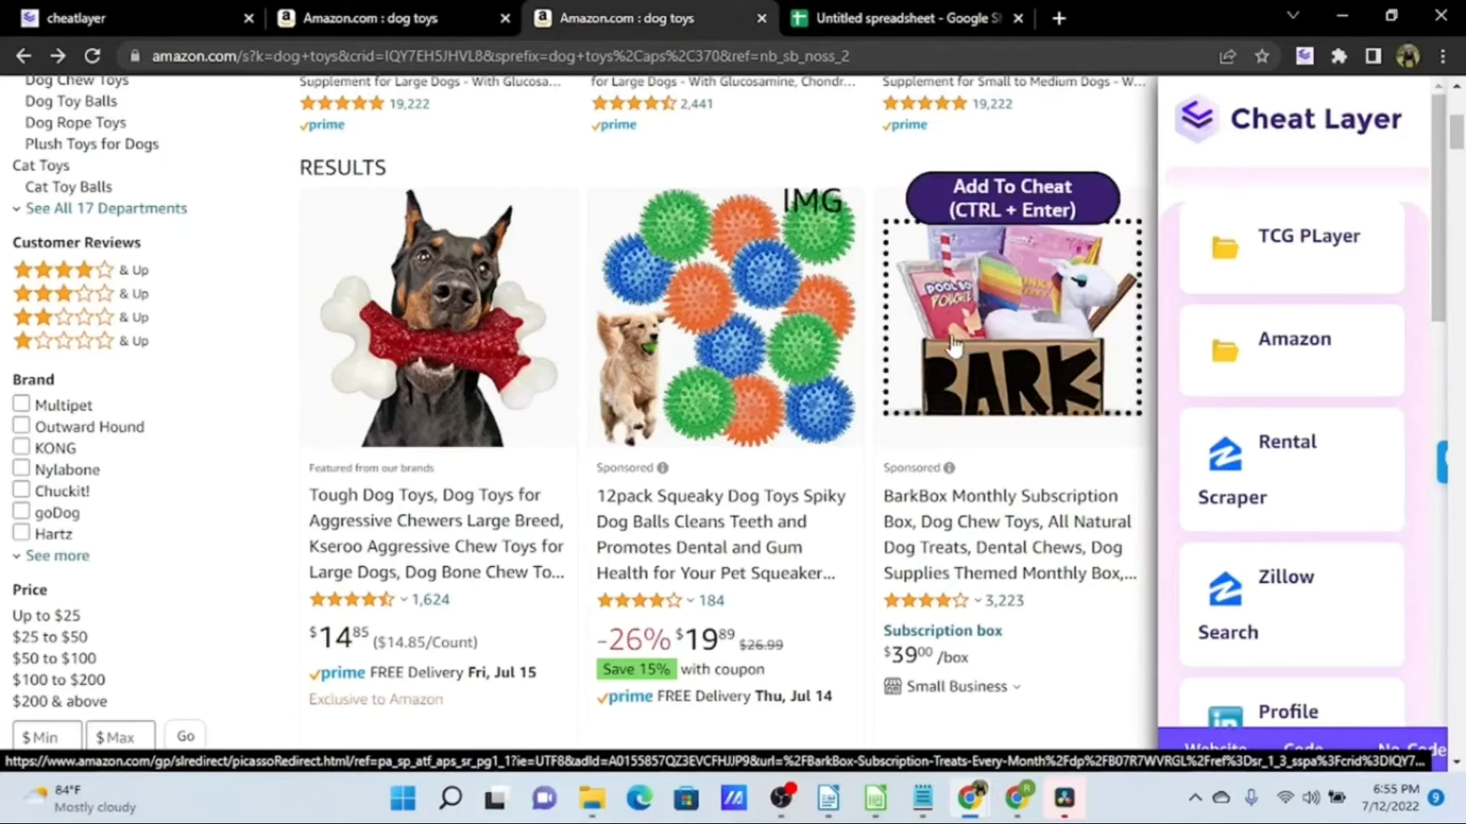
left_click(1298, 749)
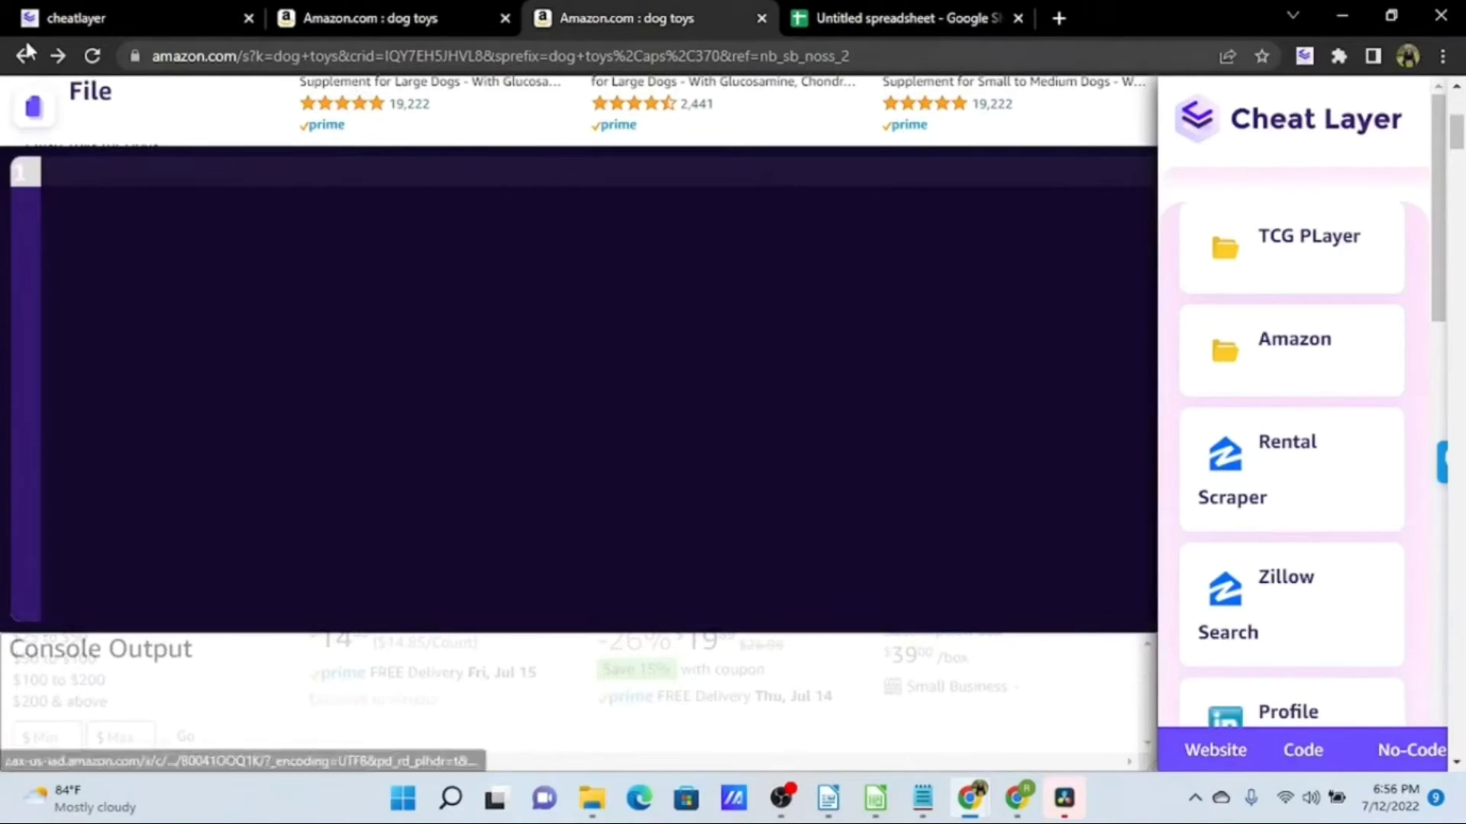
left_click(81, 106)
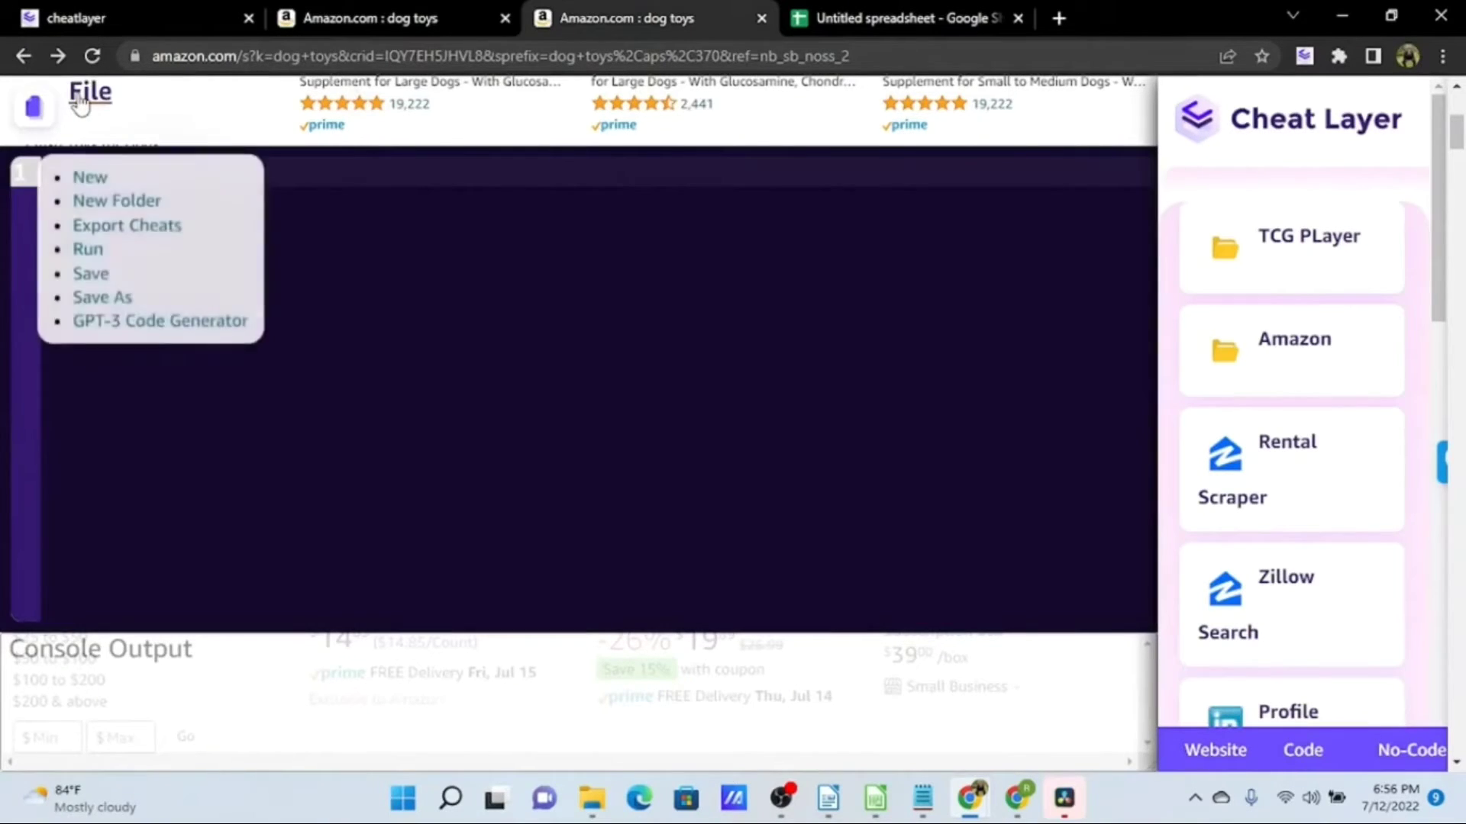
left_click(167, 323)
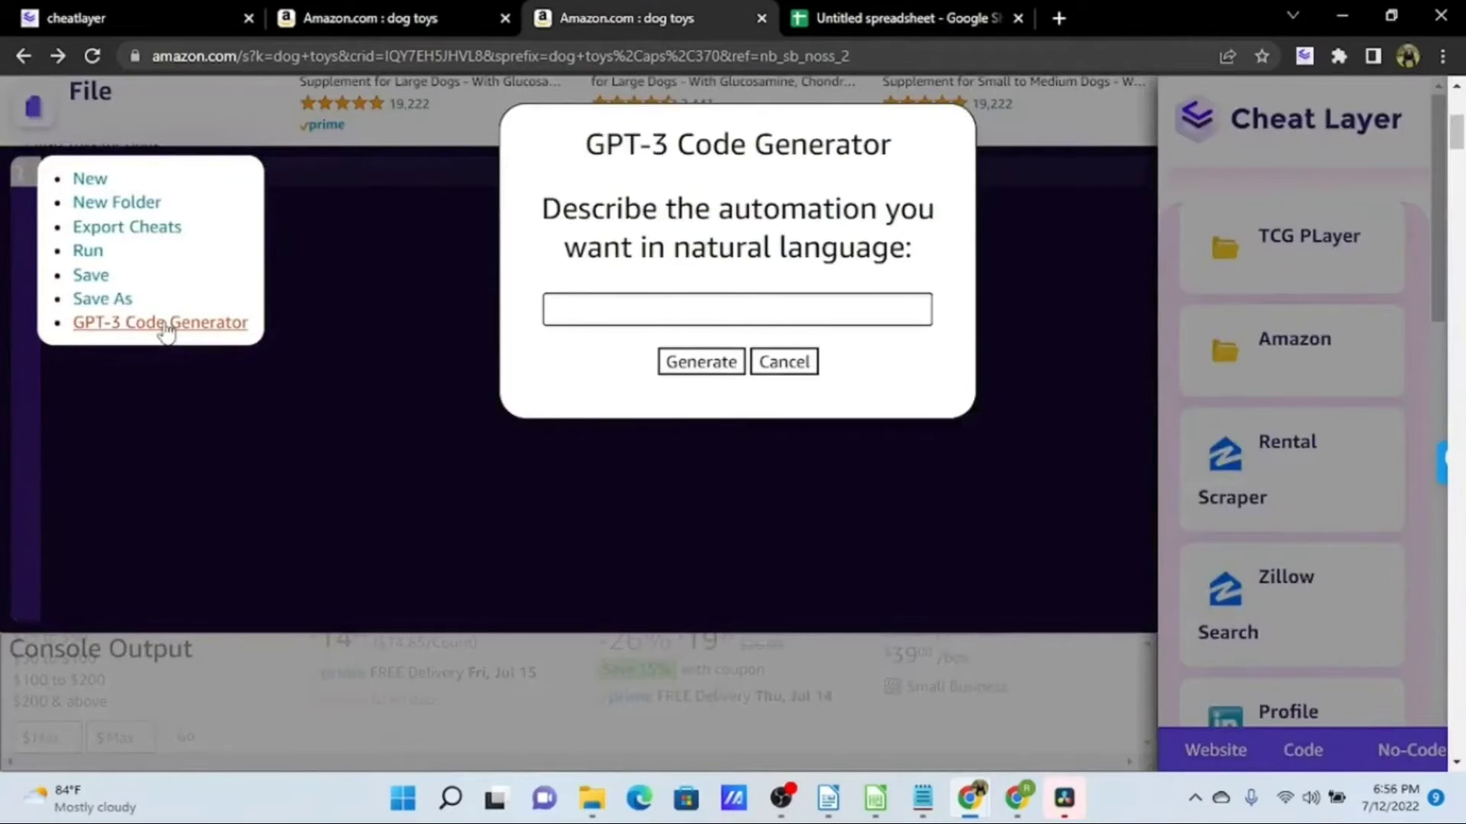
Step: Describe the automation as "Collect all the links on the page that include dp/ and run a script called Dog Toy data on them"
left_click(548, 302)
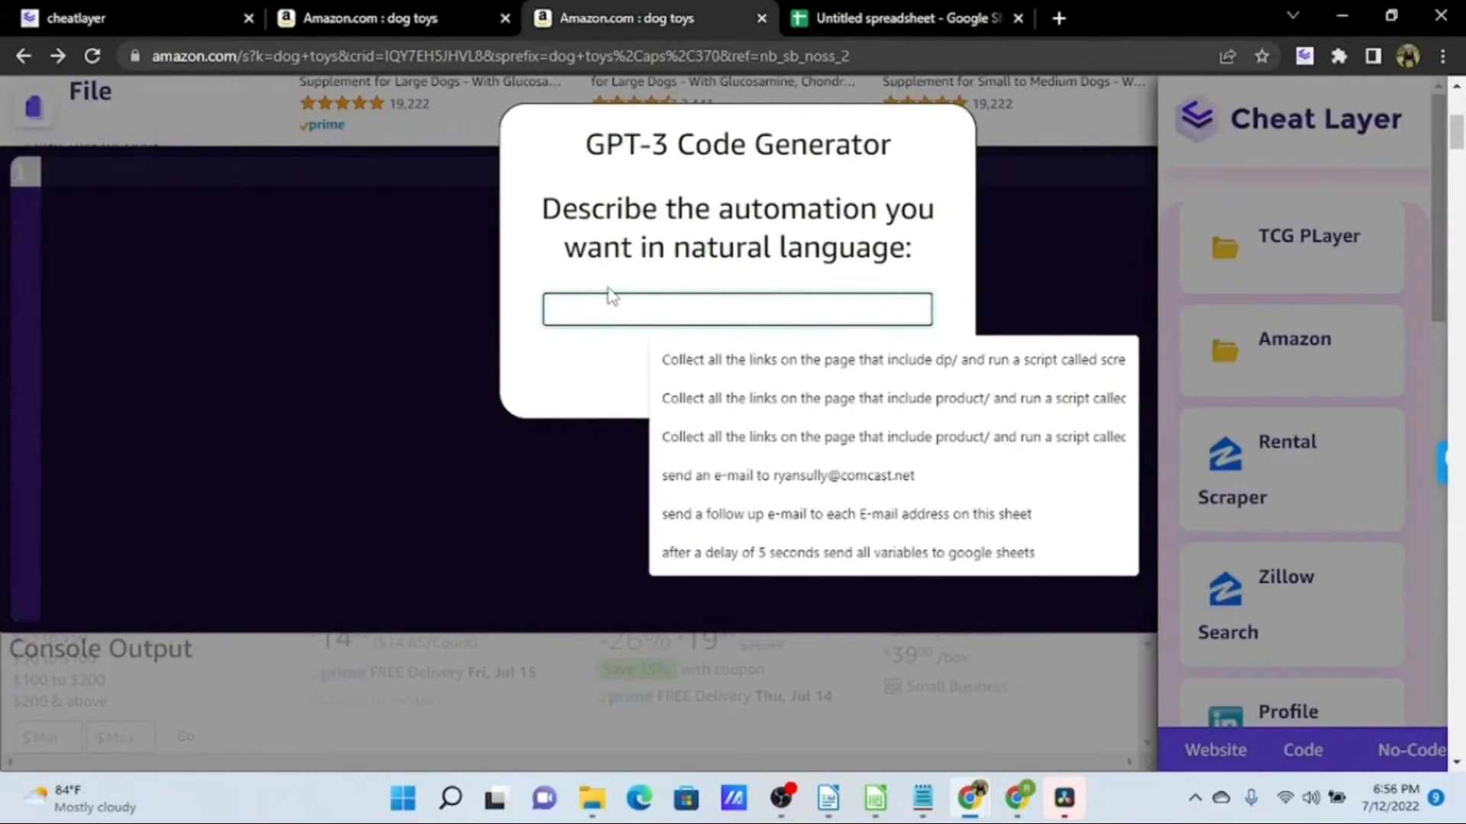
type("Collec")
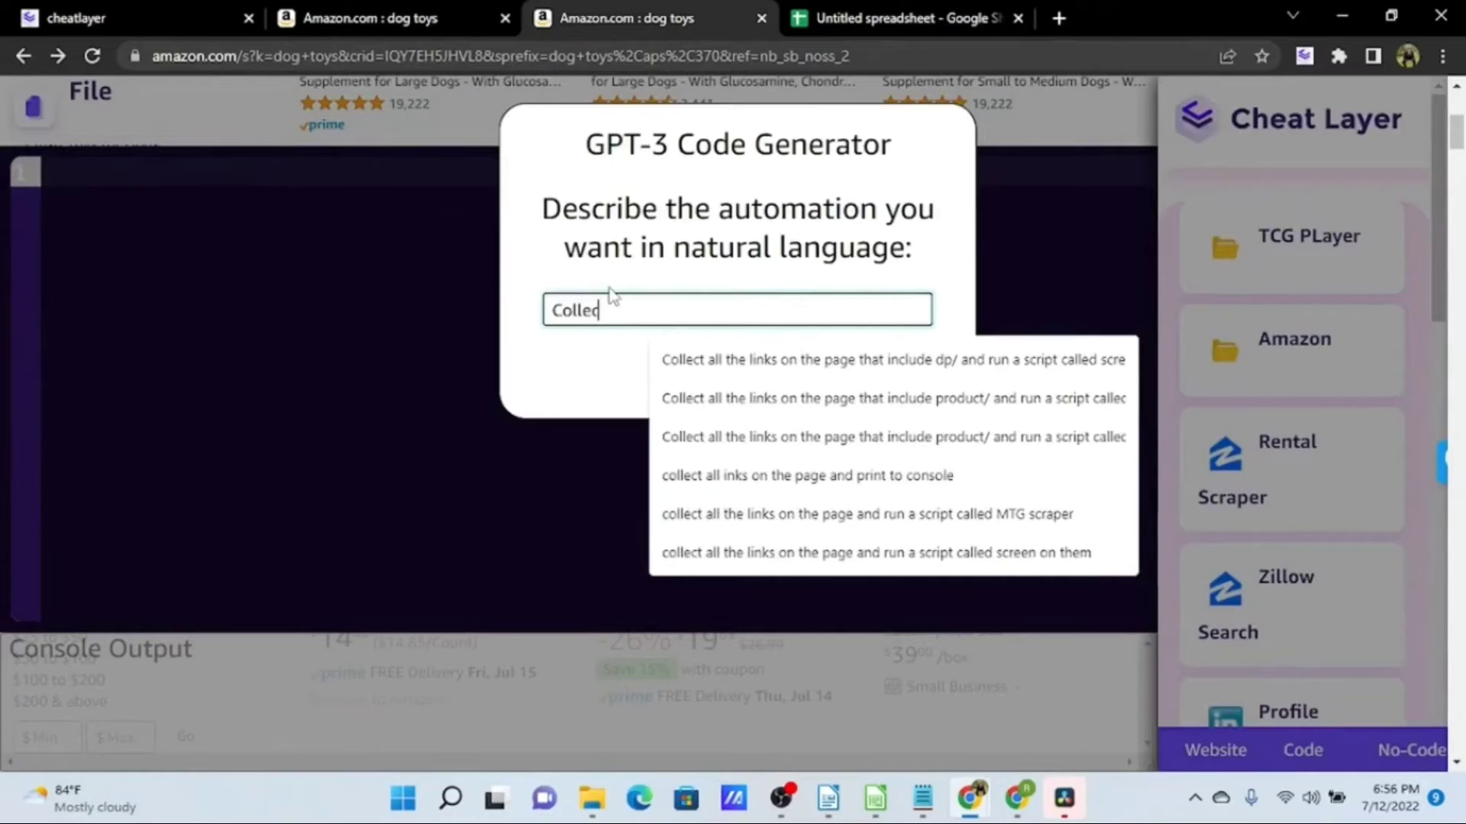
type("t all the links on the ")
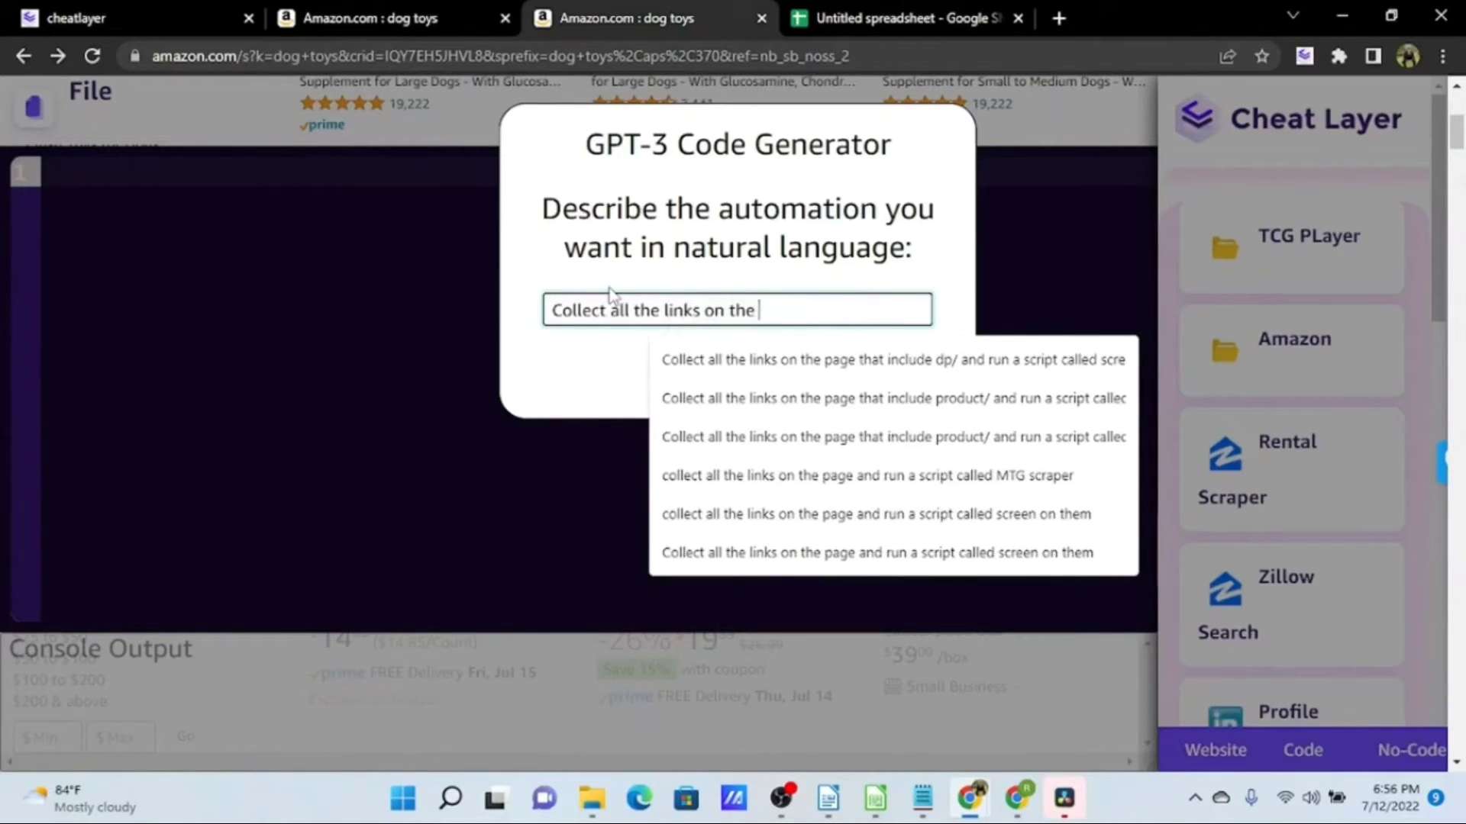
type("page that include")
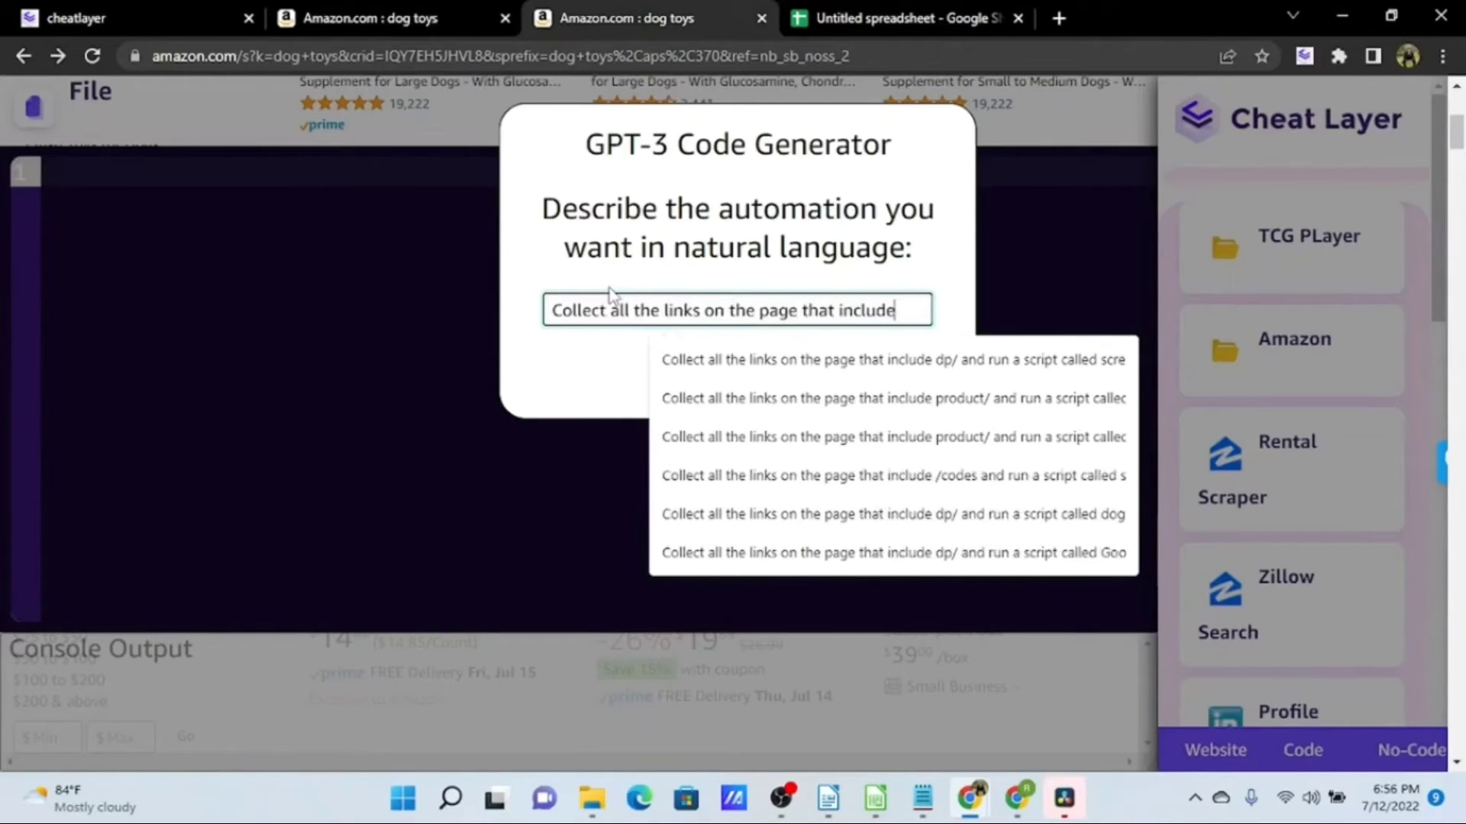
type(" dp/")
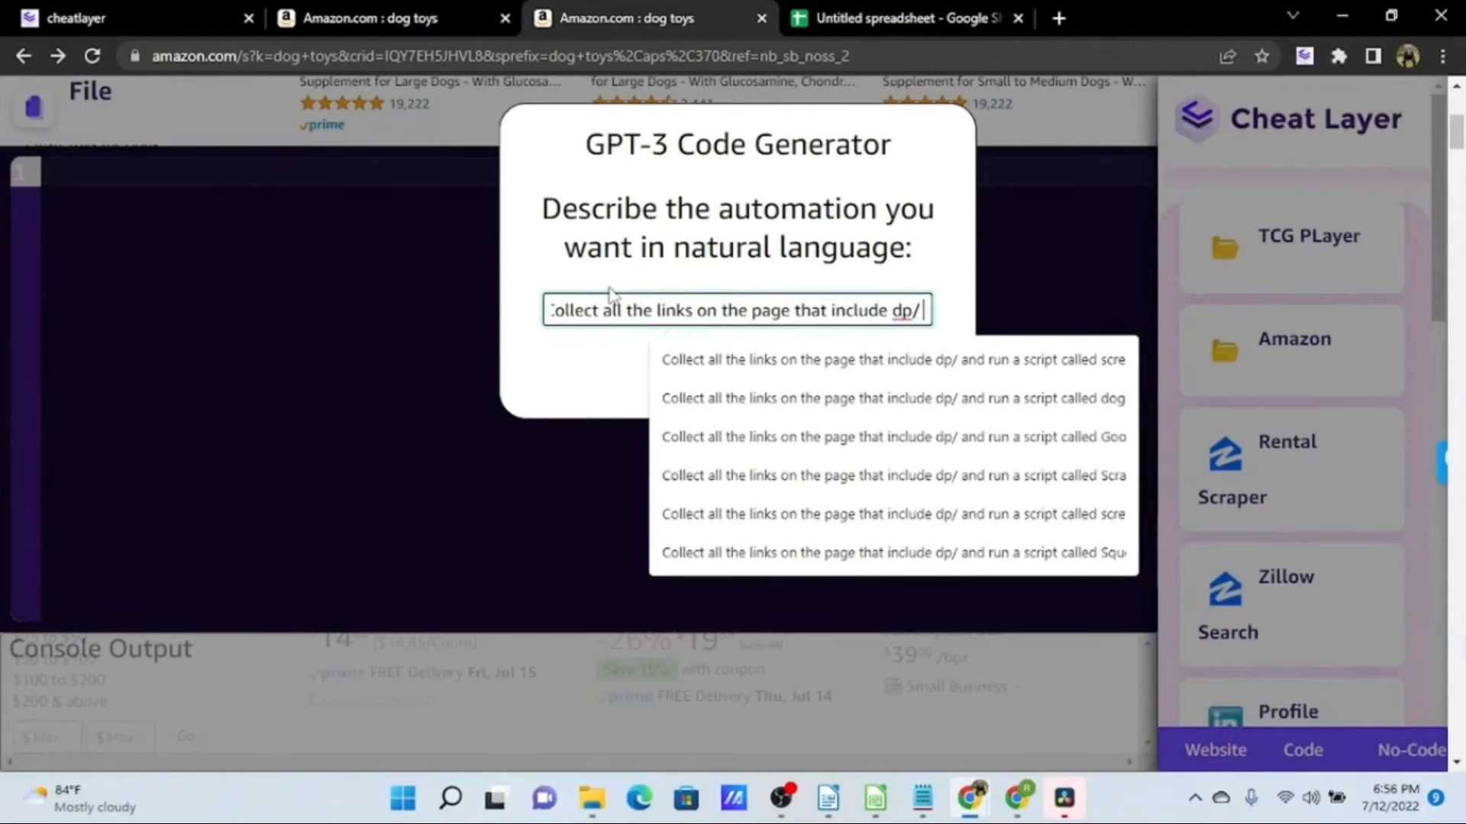
type(" and")
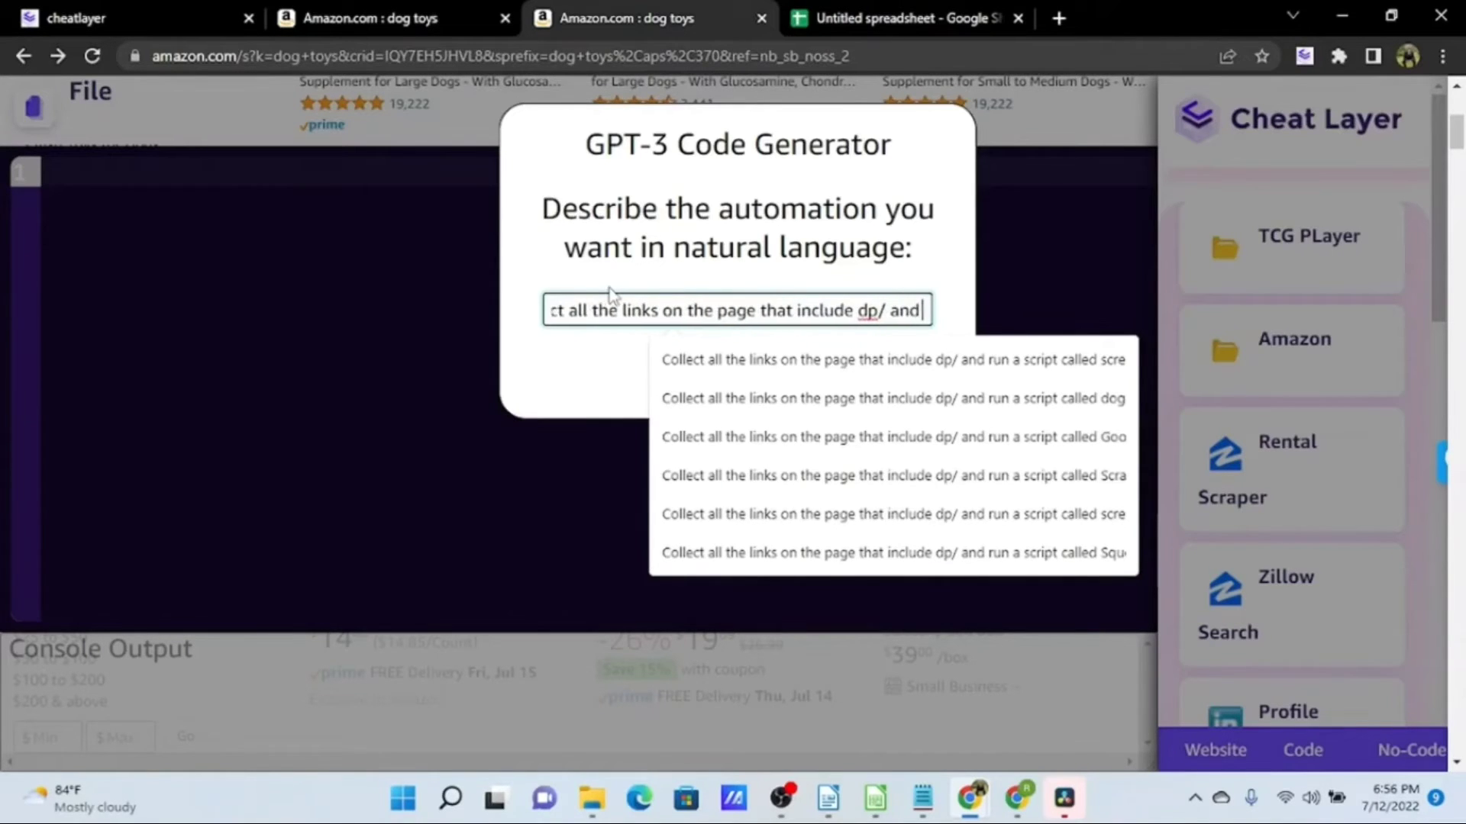
type(" run a script called Dog T")
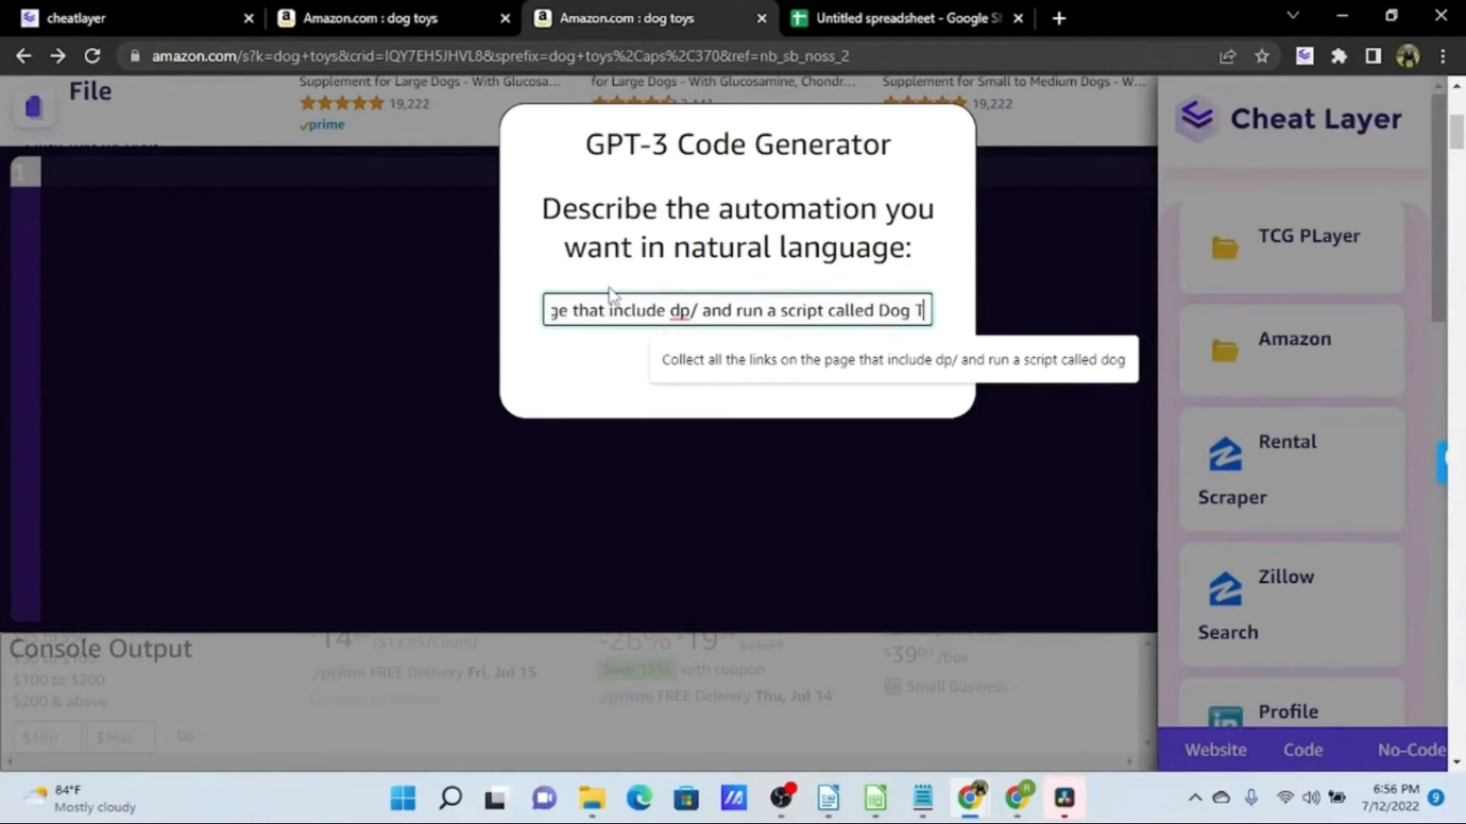
type("oy data on them")
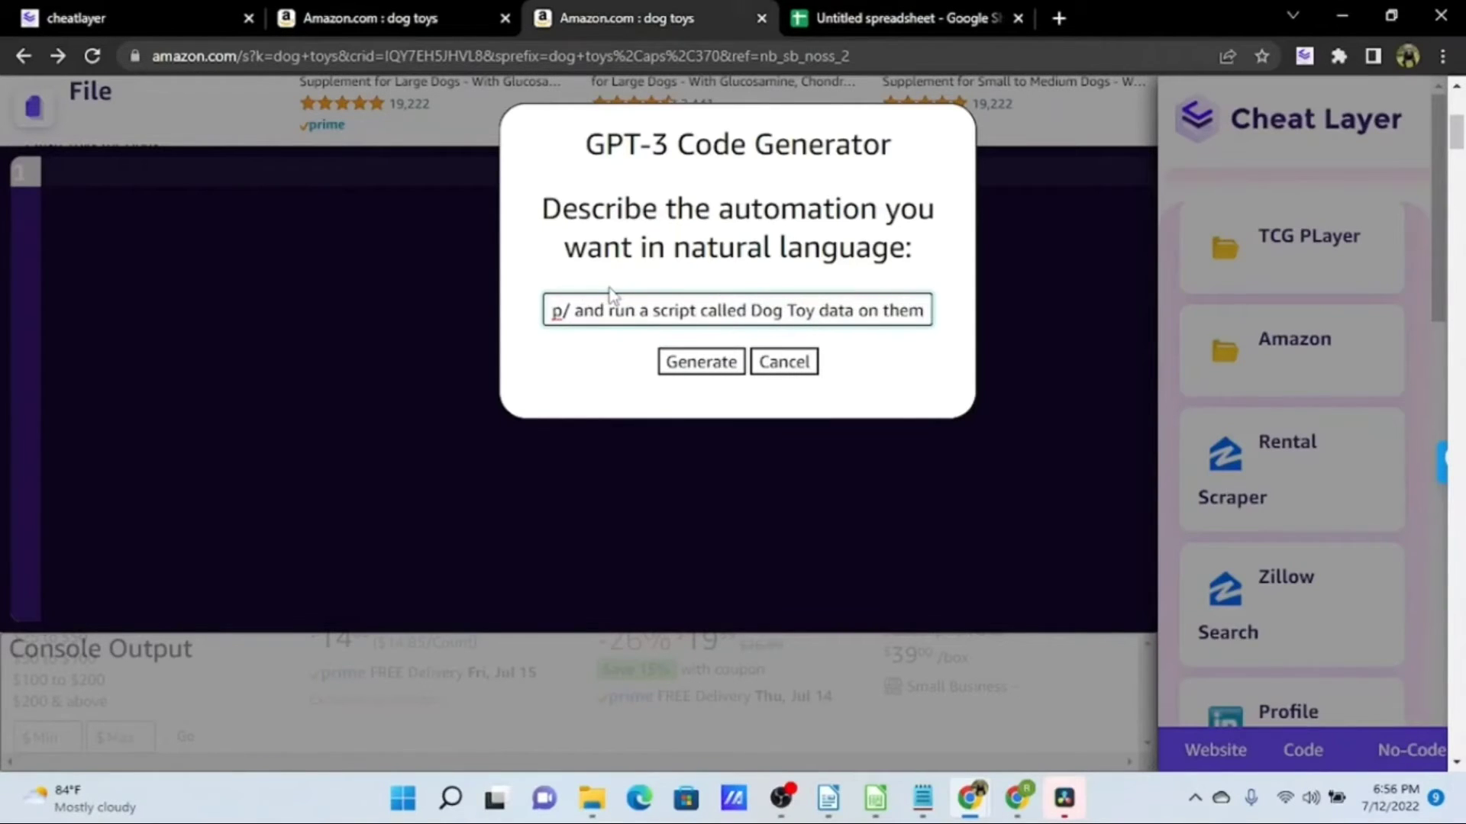
Step: Capitalize "Data" in the prompt's script name and generate the code from the description
key("ctrl+Left")
key("ctrl+Left")
key("ctrl+Left")
key("Delete")
type("D")
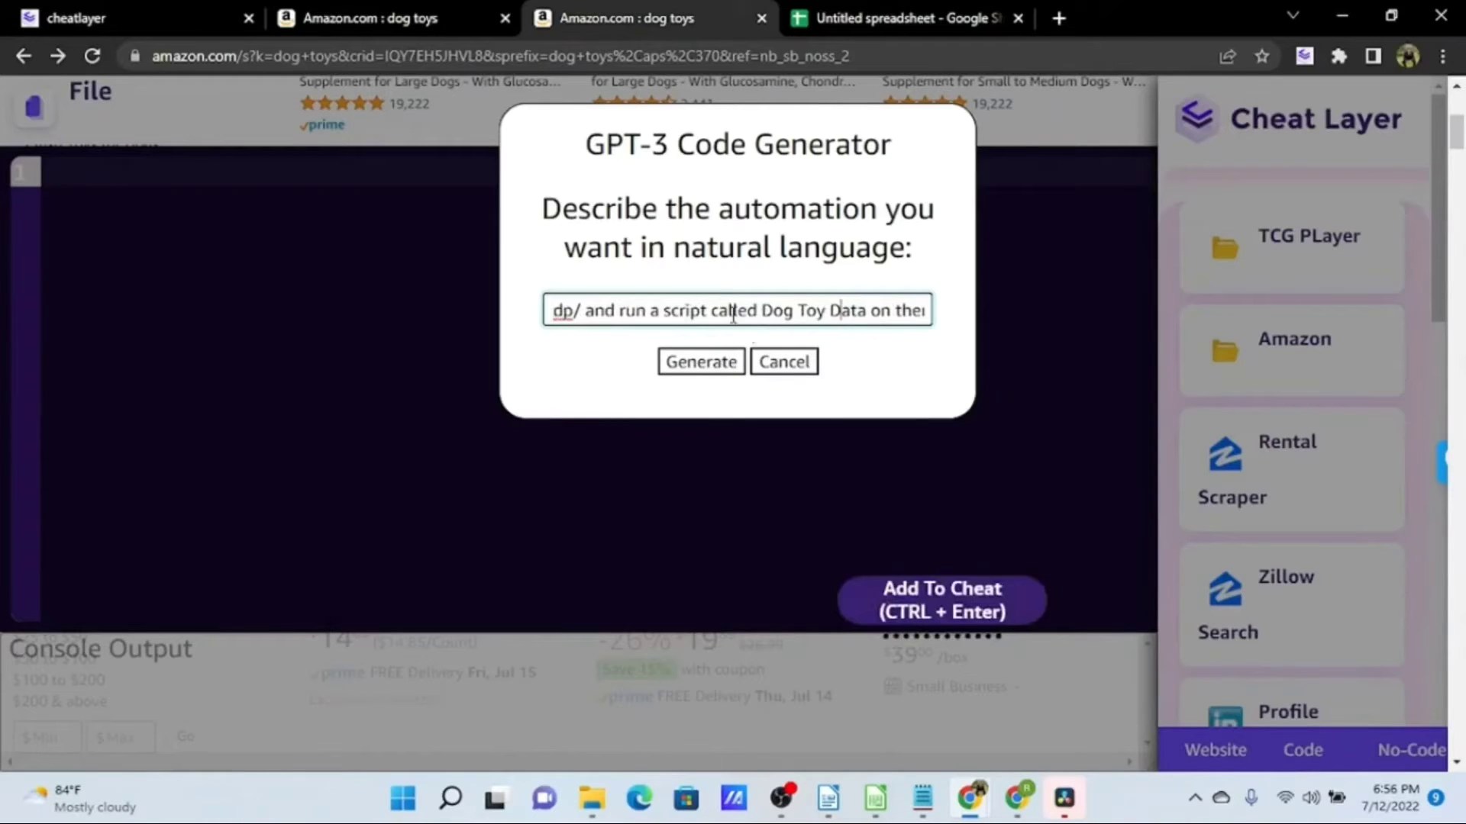
left_click_drag(585, 309, 776, 310)
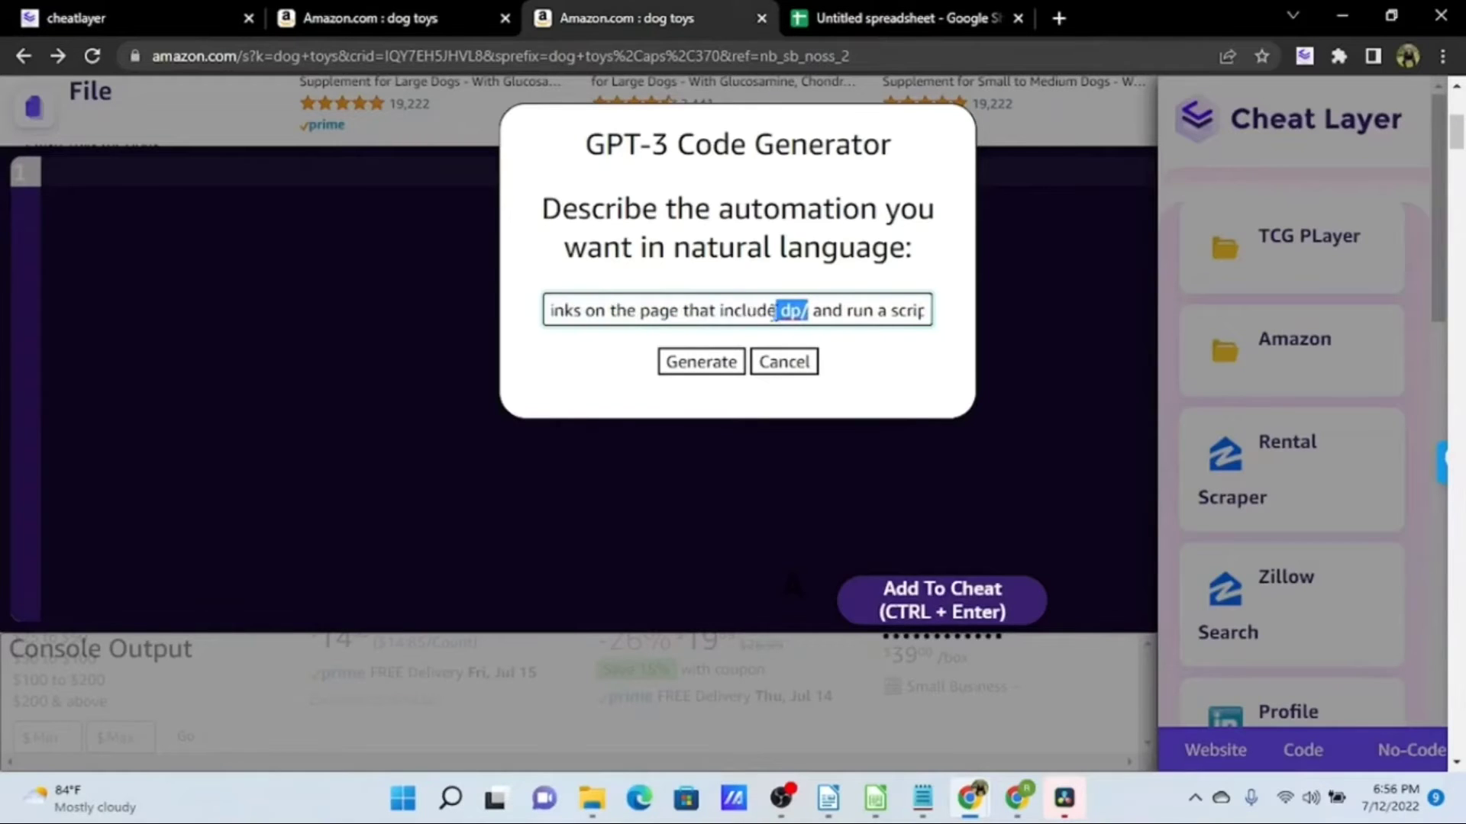
left_click(893, 357)
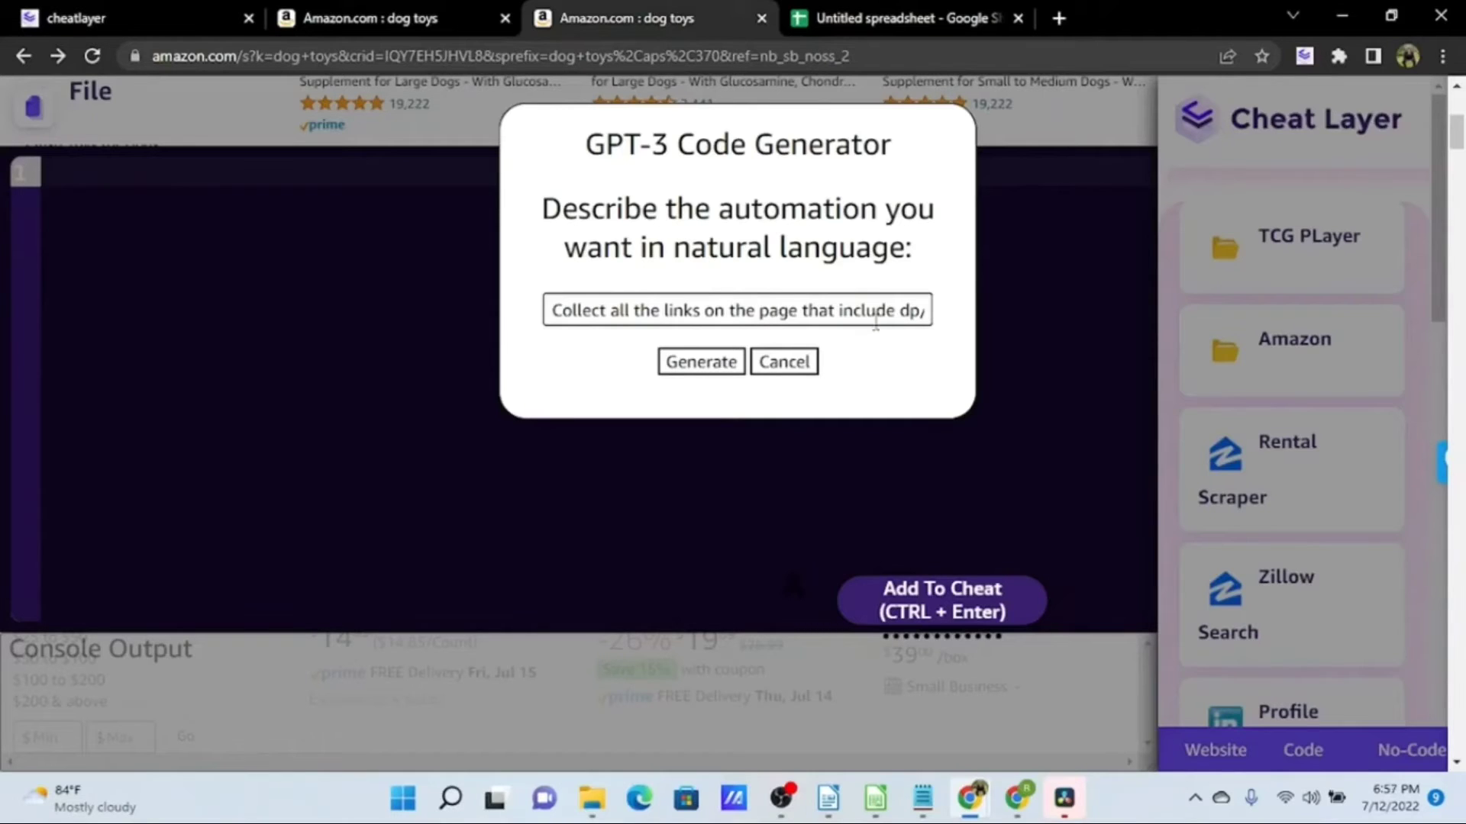
left_click(690, 364)
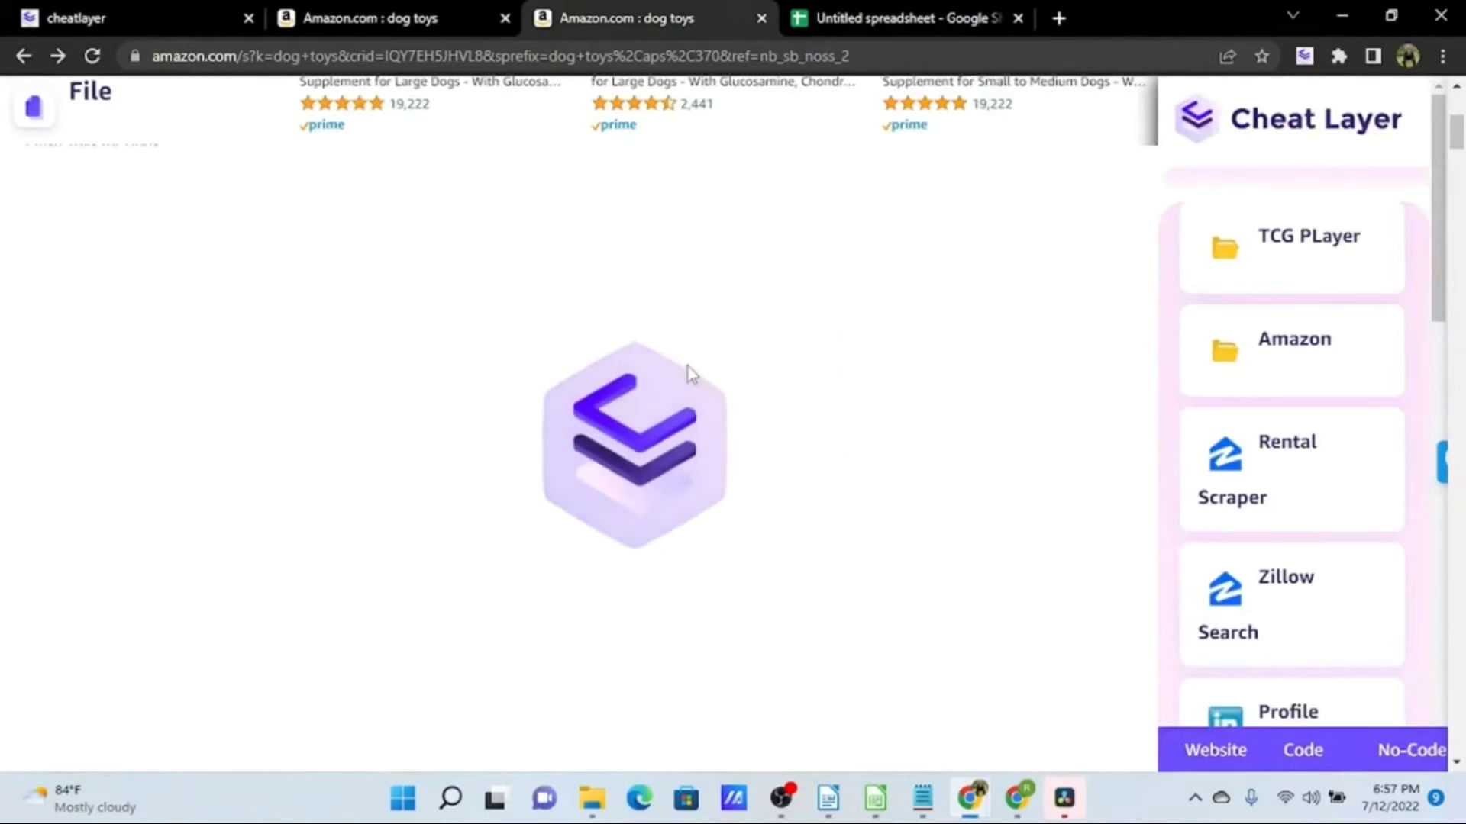
Step: Open the Amazon folder to check the Dog Toy Data script's name, and run the generated code
left_click(1299, 351)
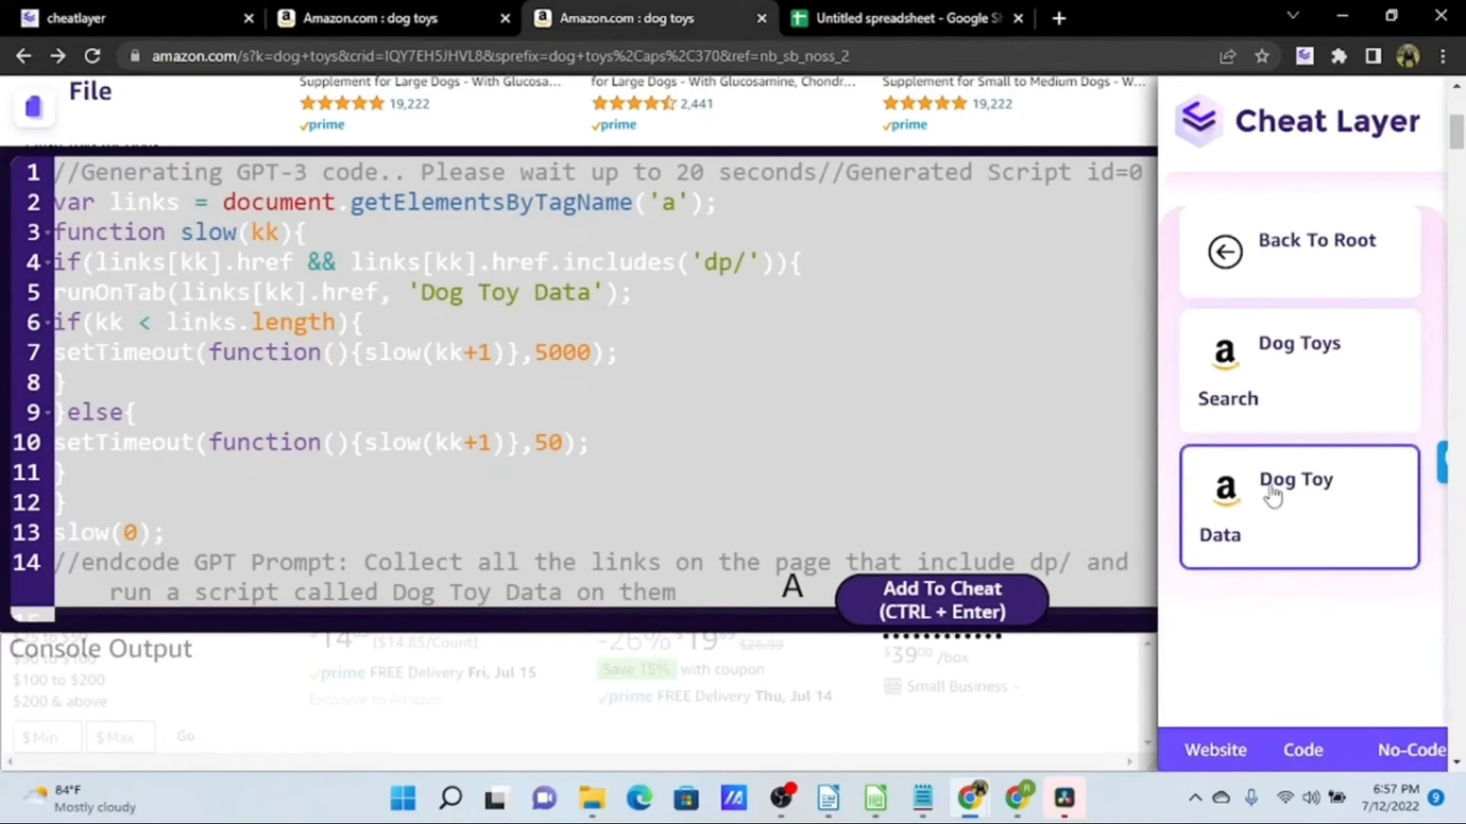
left_click(91, 99)
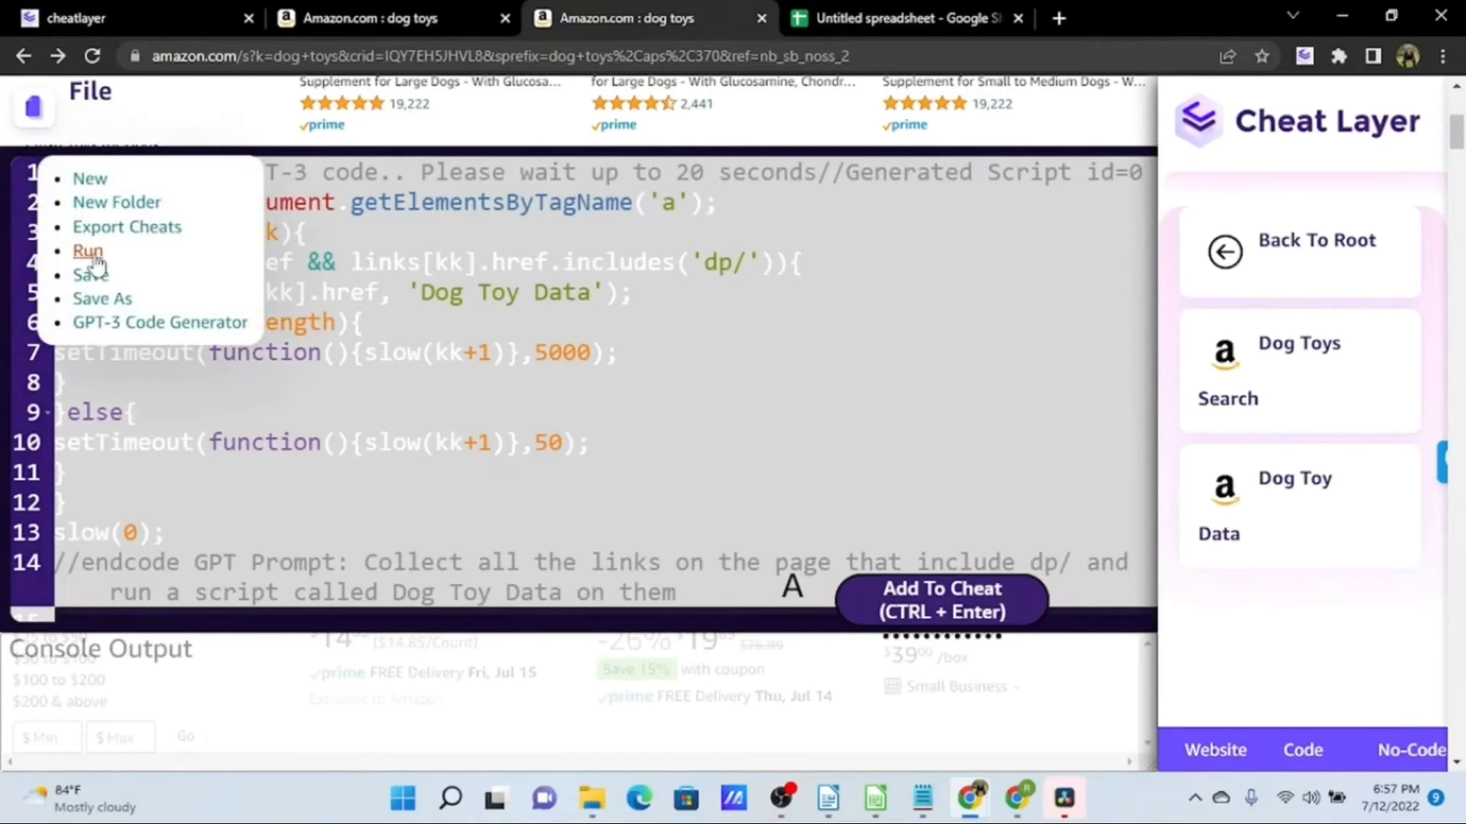
left_click(91, 253)
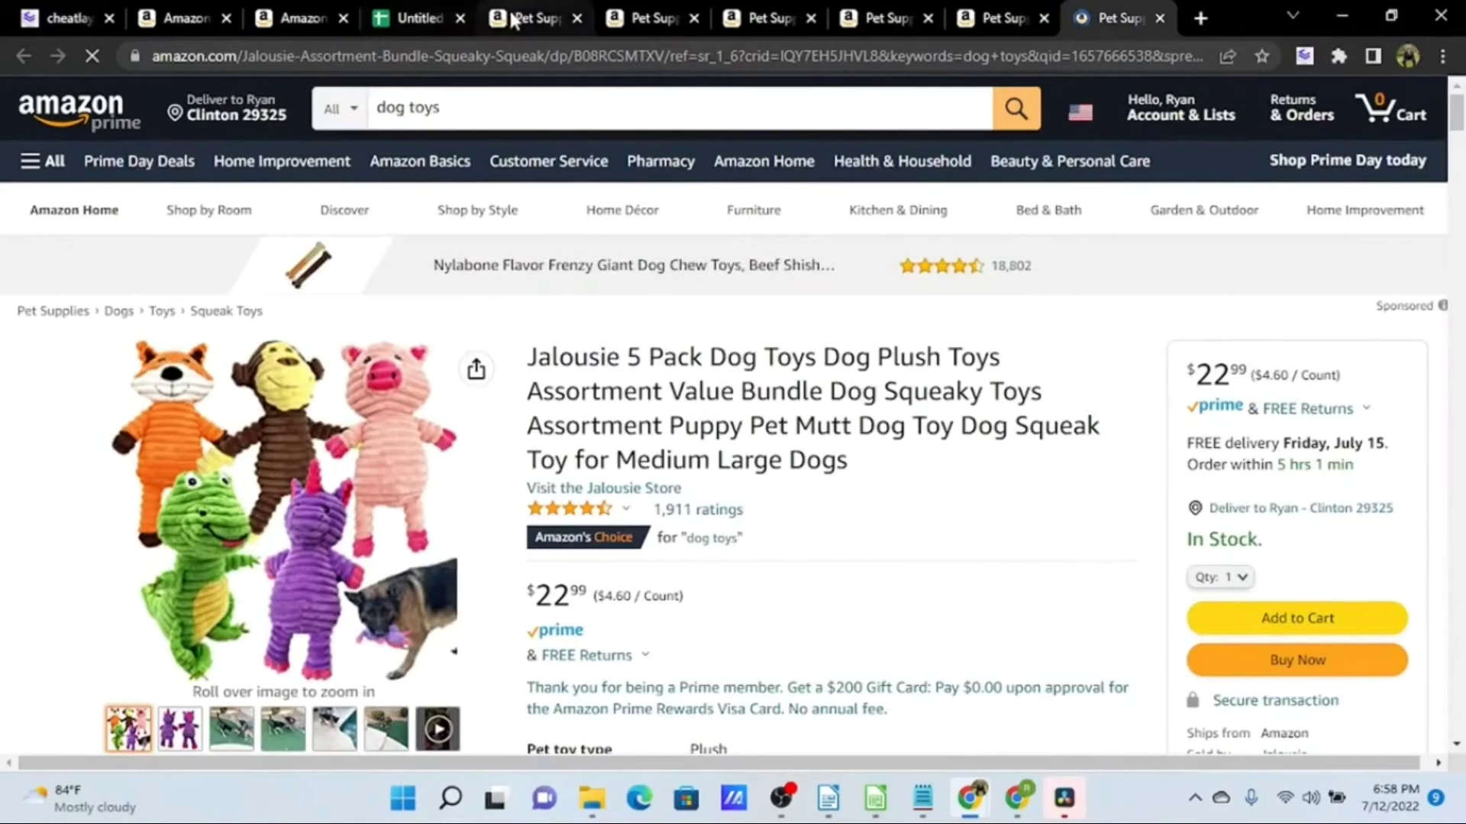
Step: Try to view the spreadsheet during the run, and reload the Amazon dog toys search results page to stop the script
left_click(403, 11)
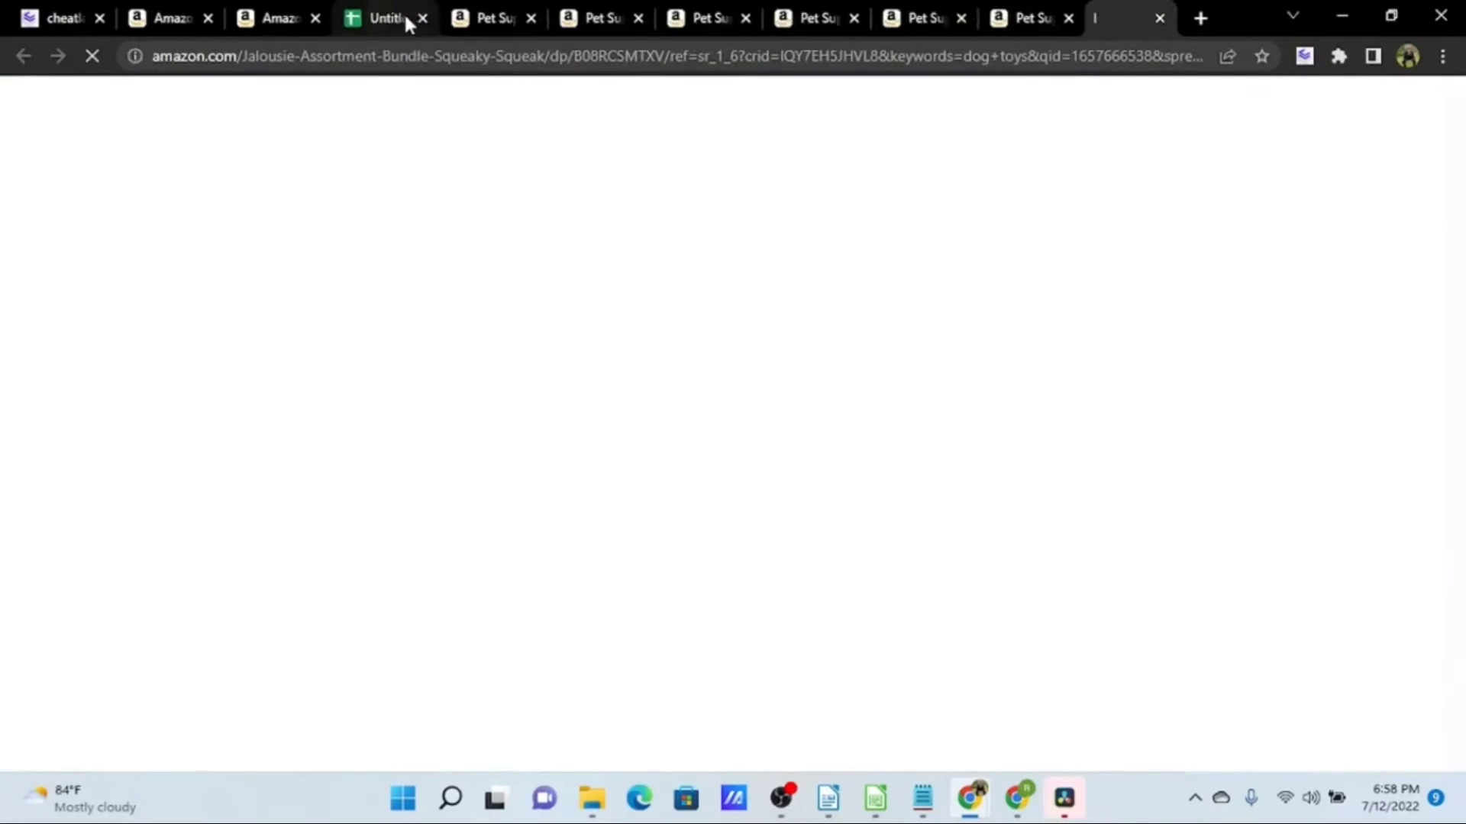
left_click(370, 11)
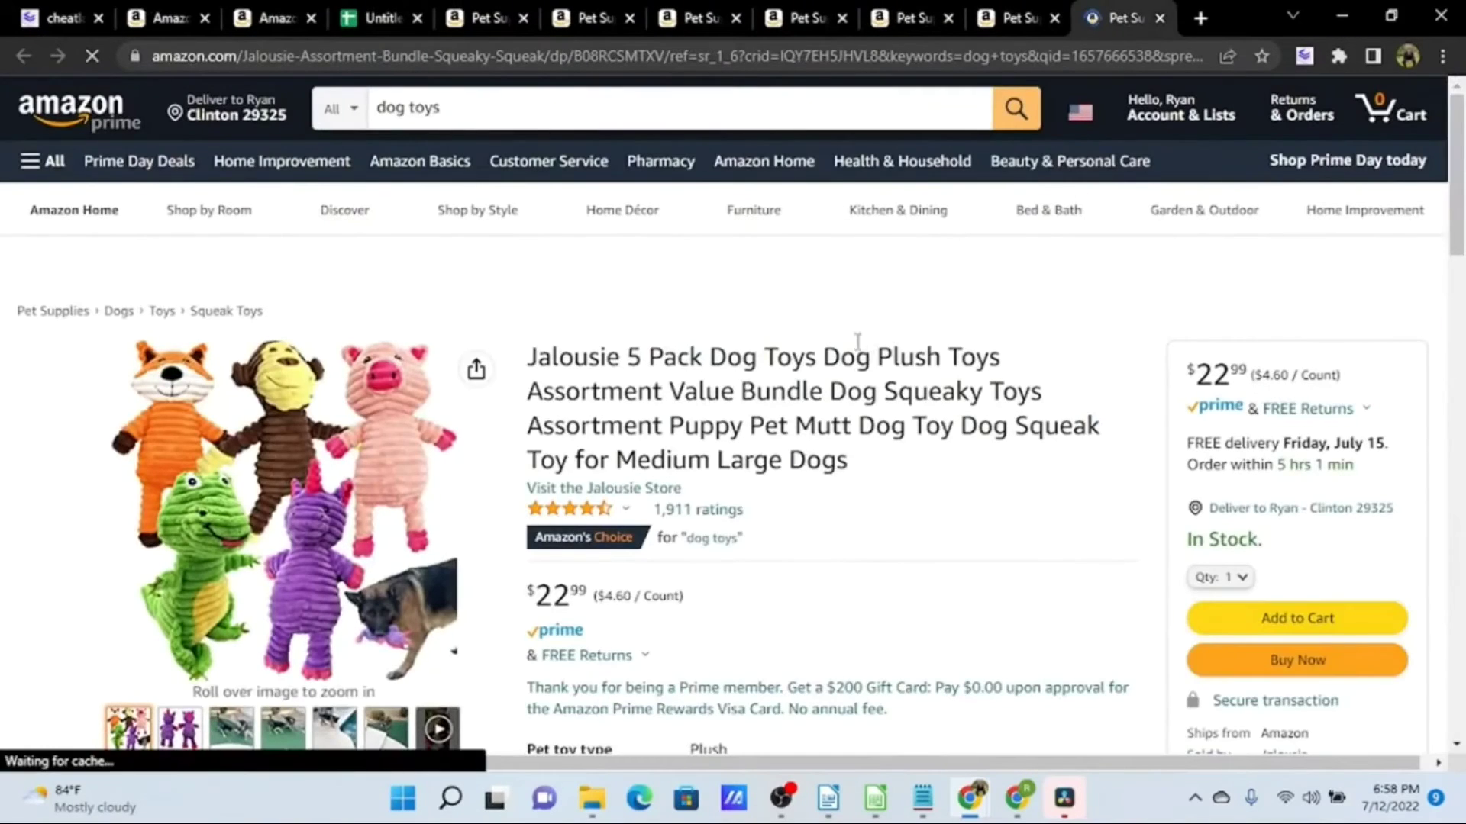
left_click(255, 14)
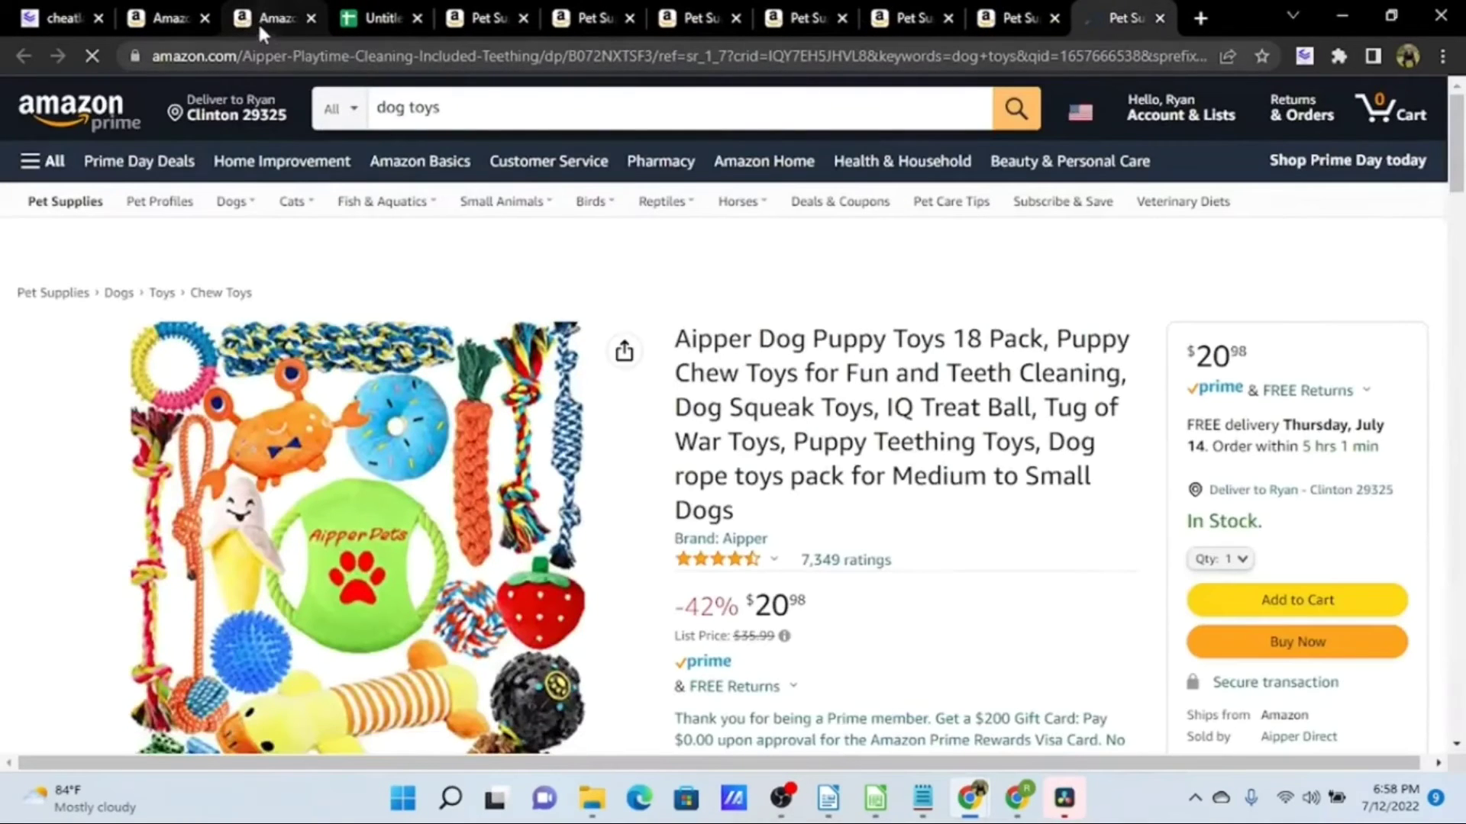
left_click(259, 16)
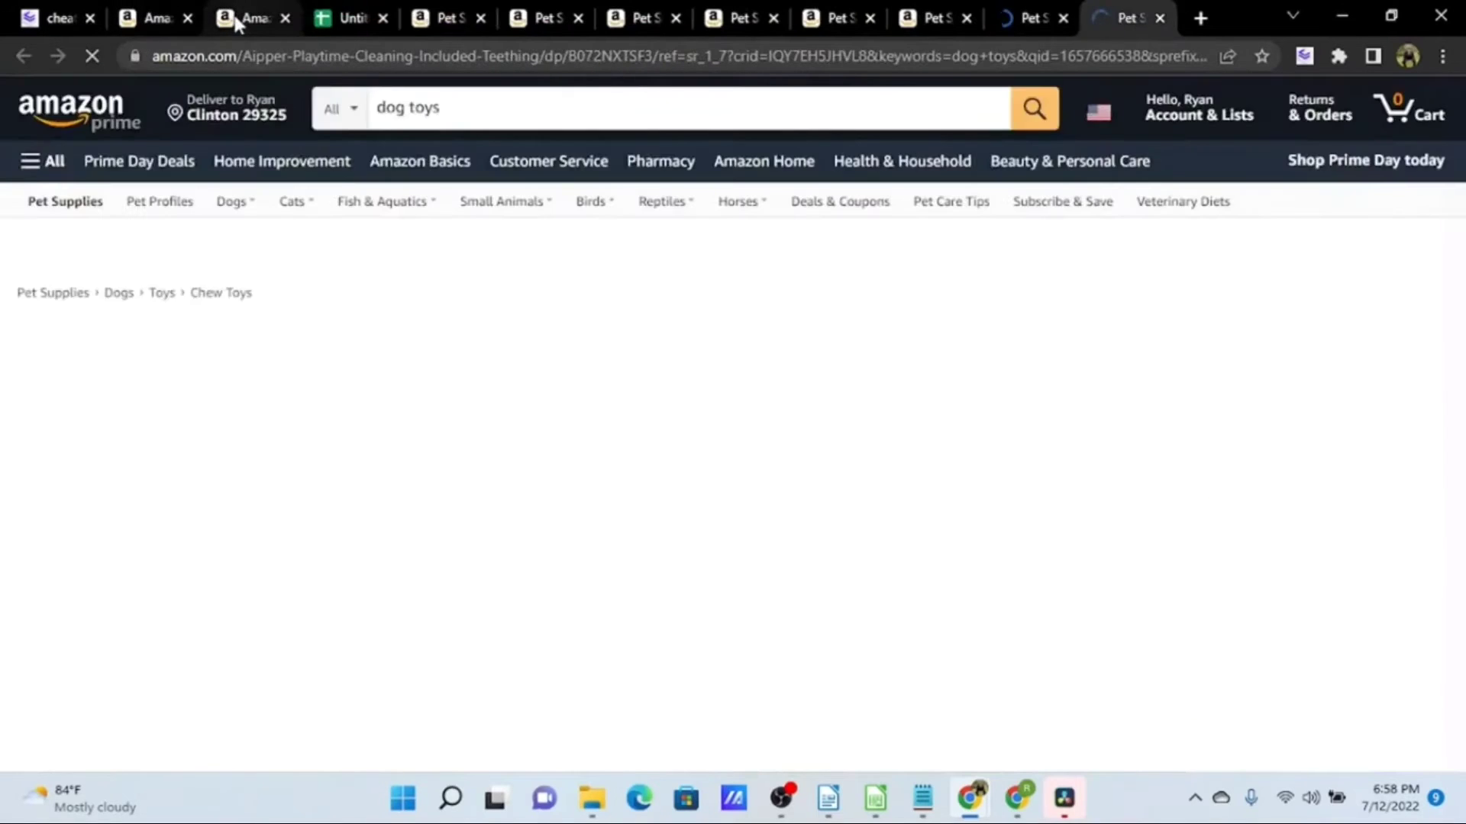
left_click(244, 18)
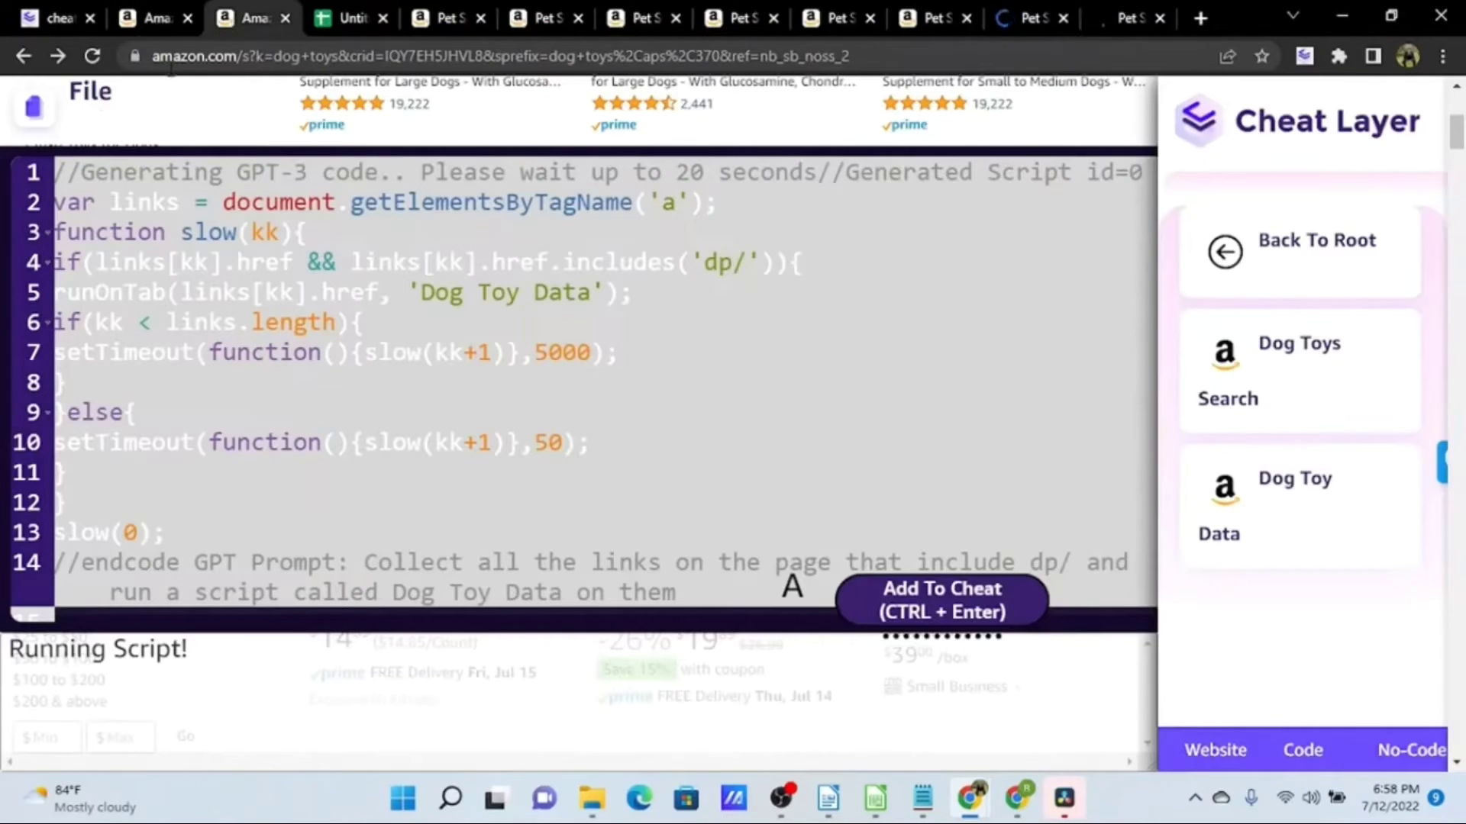
left_click(91, 56)
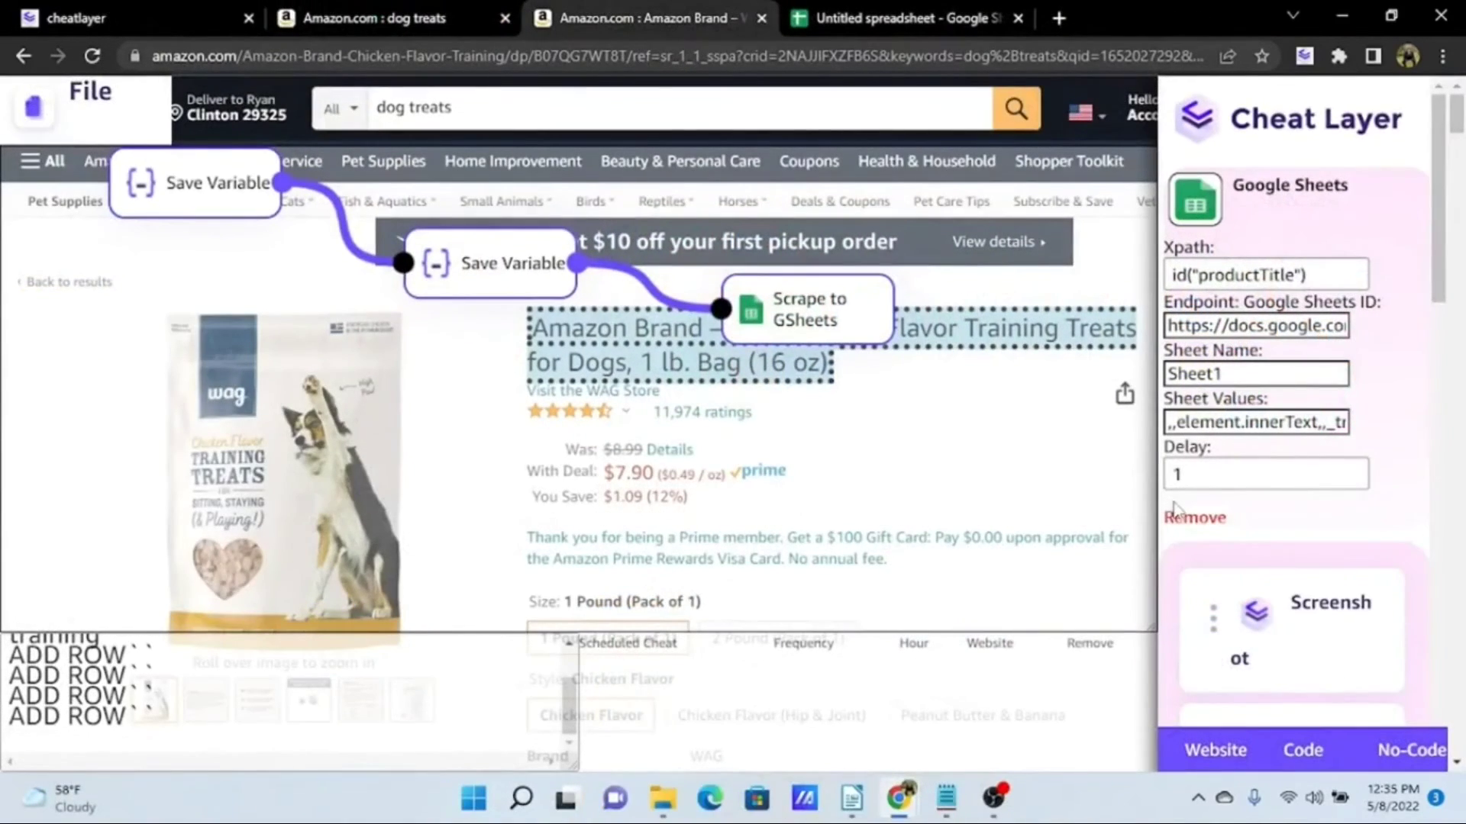
Step: Open chrome://apps in a new browser tab and view the options available for the Google Drive app
left_click(1060, 18)
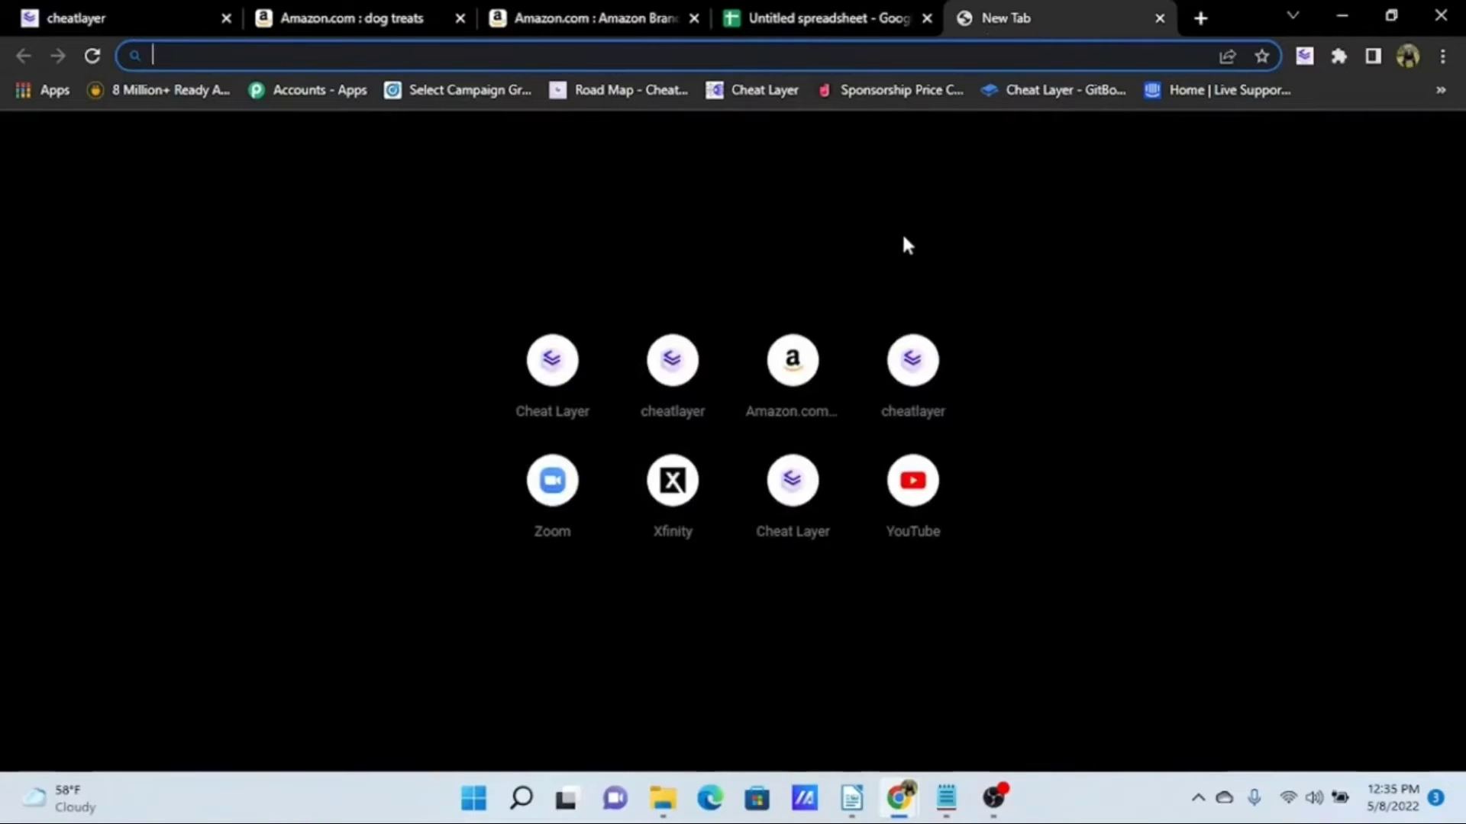
type("chrome:")
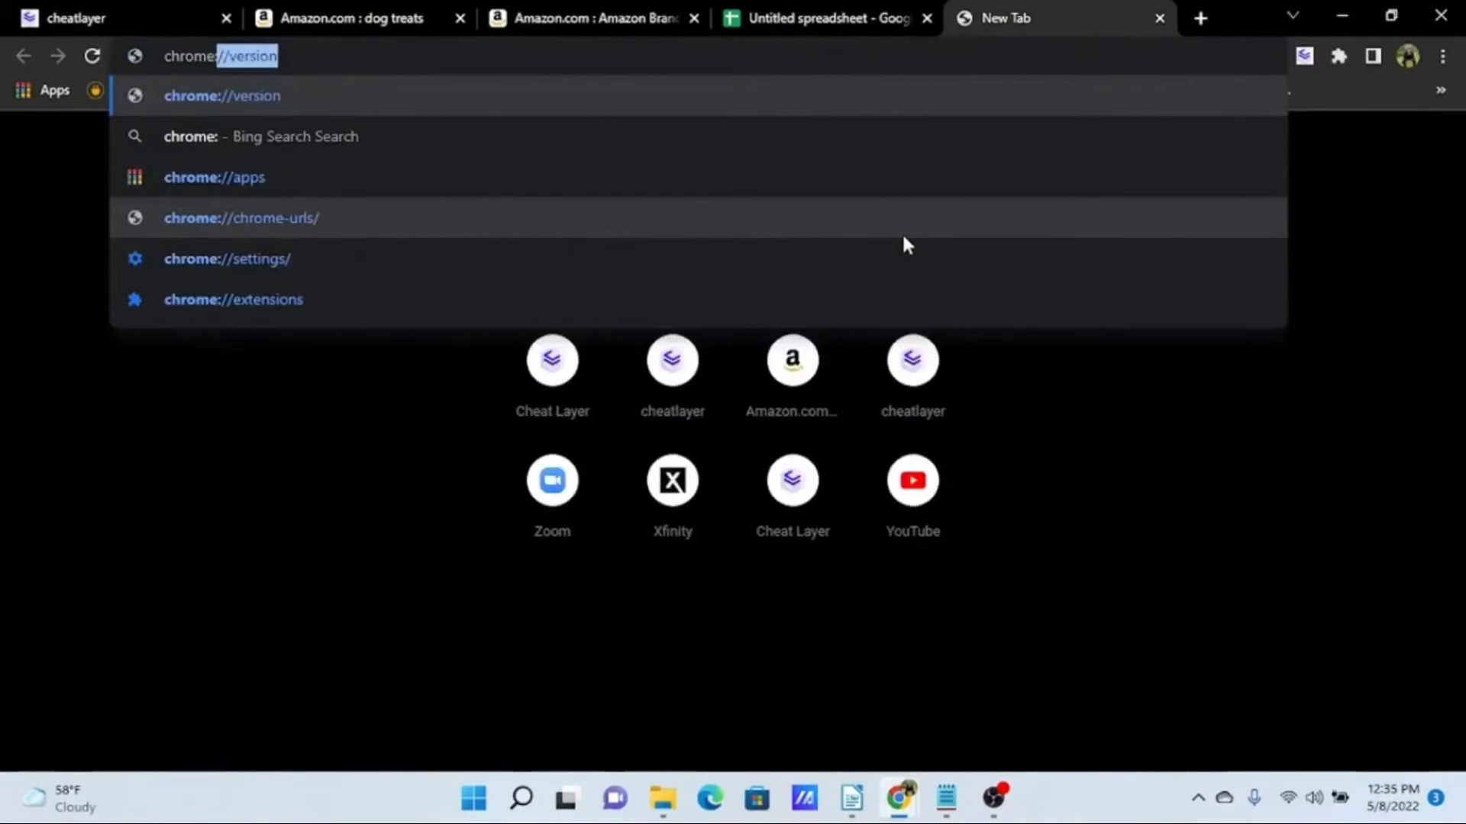
type("//apps")
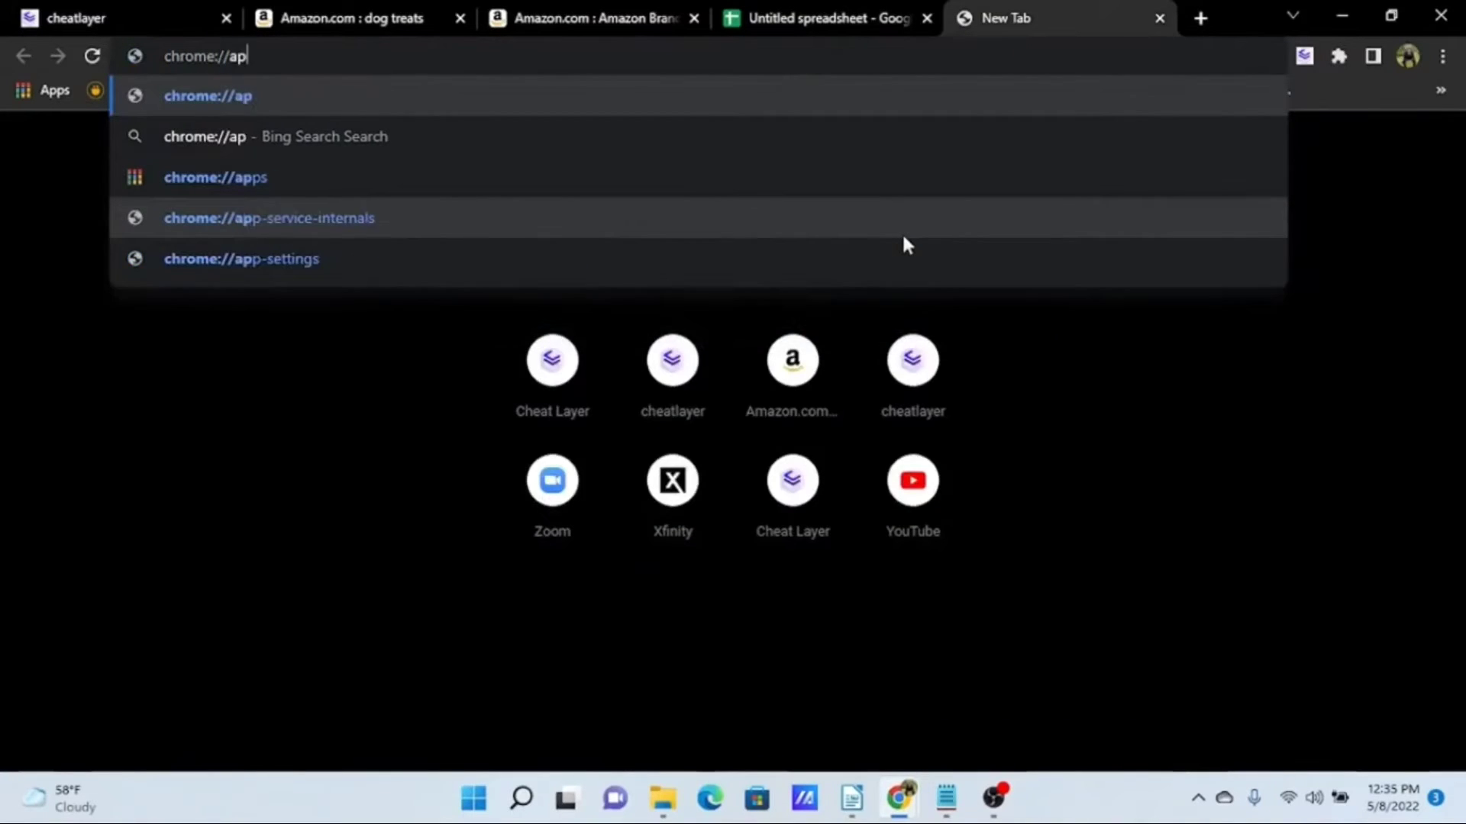
key("Return")
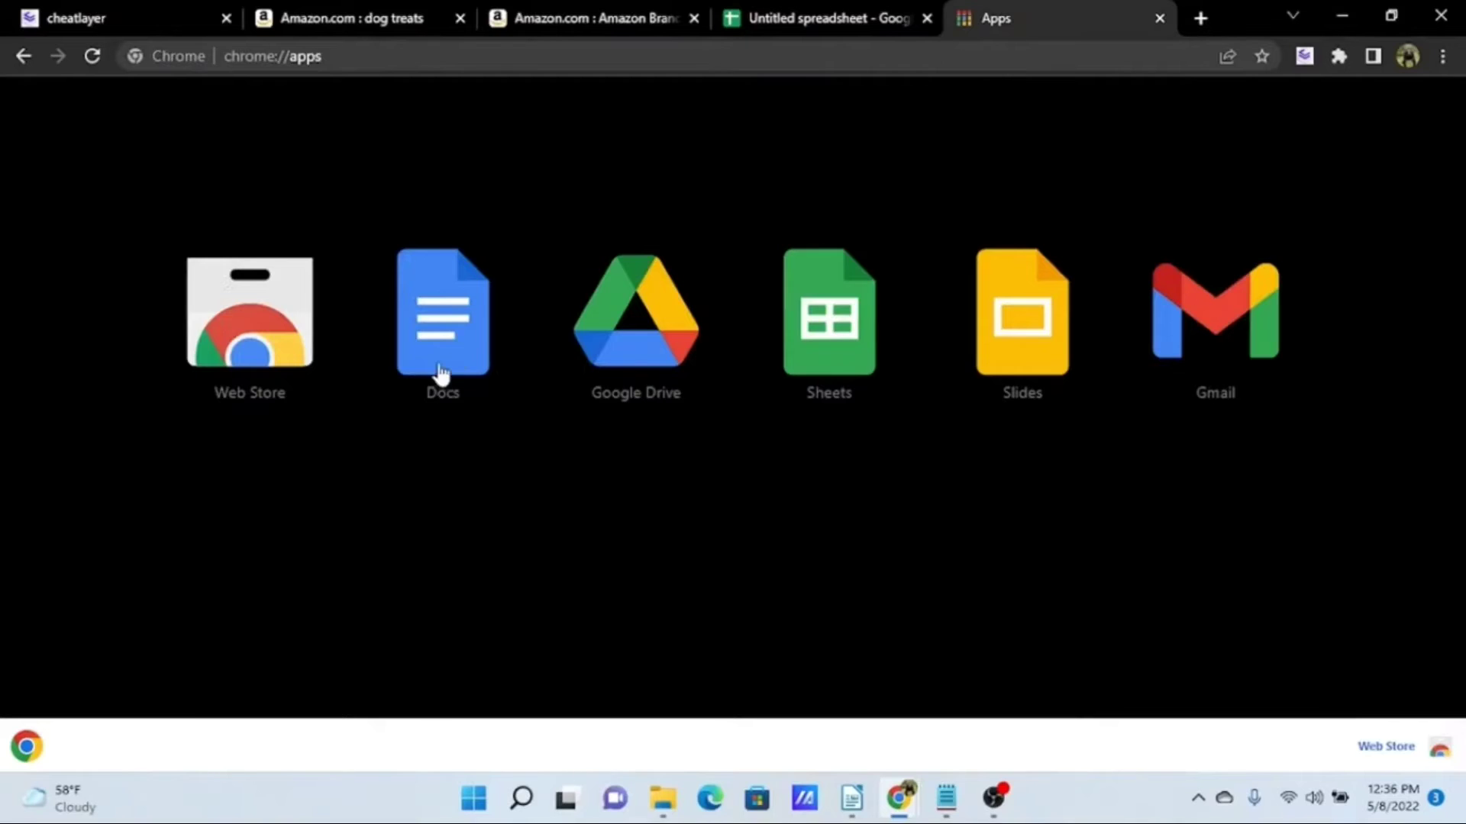
right_click(645, 303)
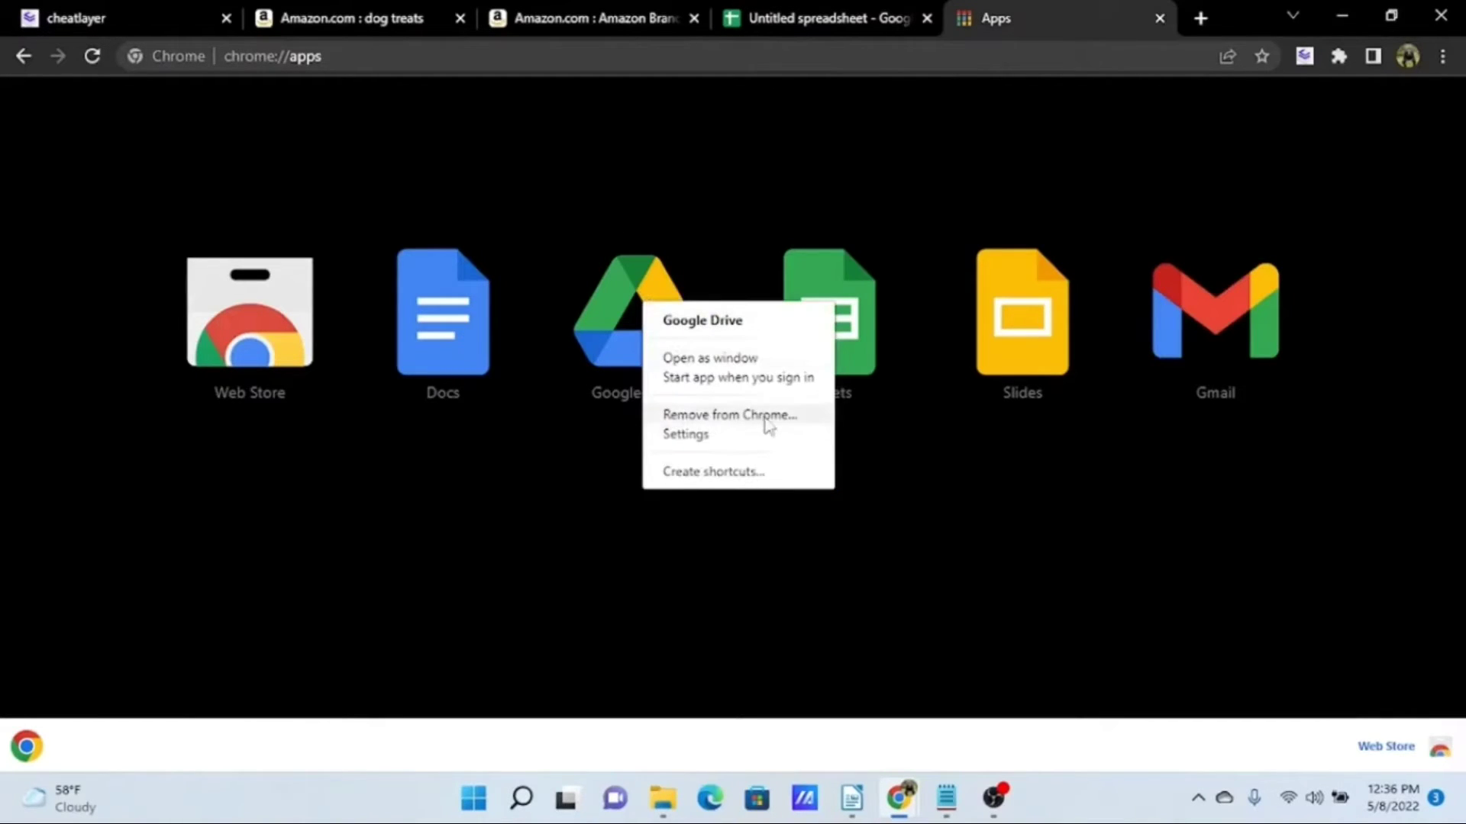
left_click(922, 545)
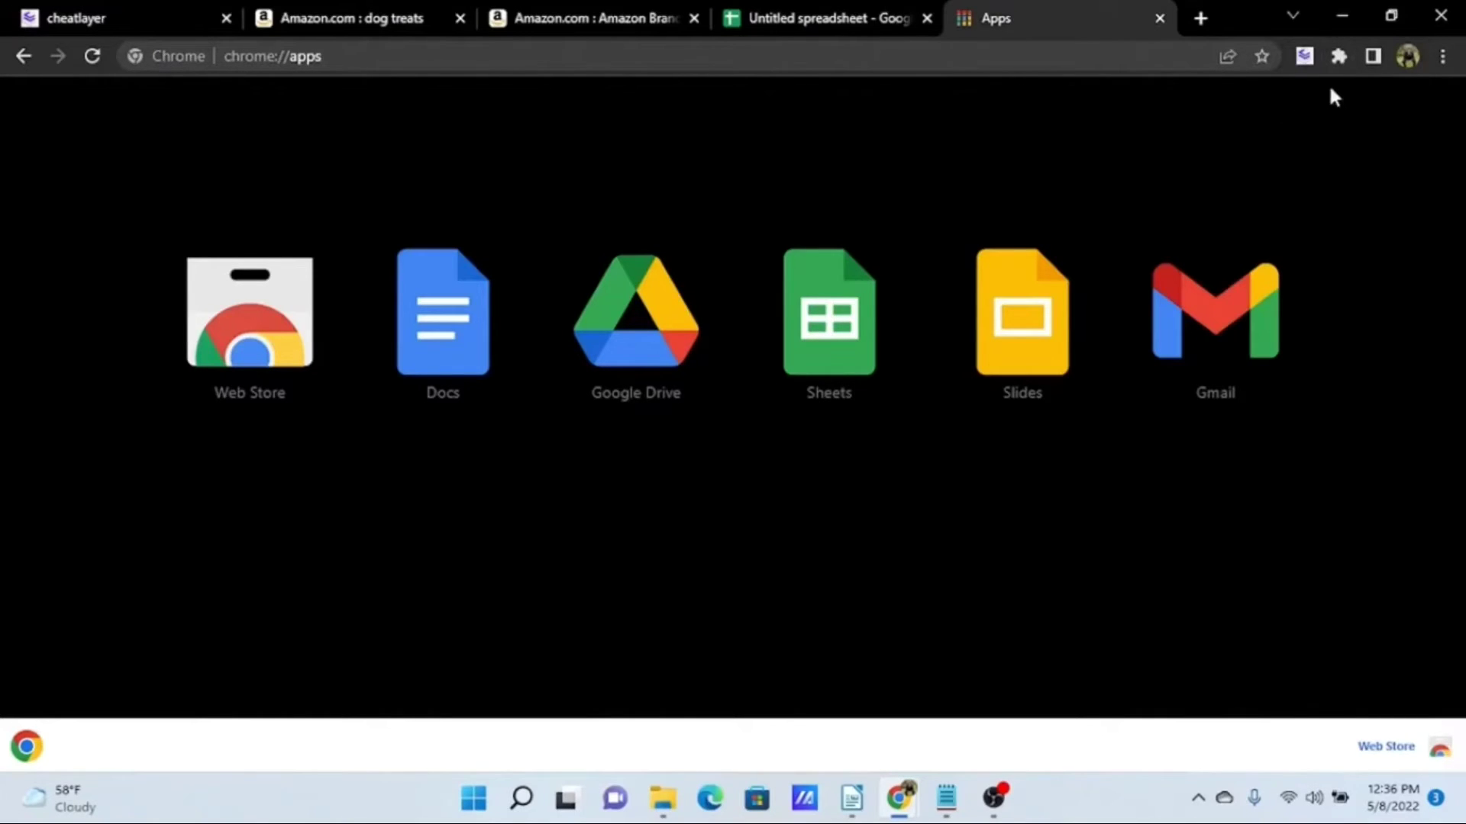
Step: Create a Chrome profile named Cheat Layer without an account, keeping the default theme color and desktop shortcut option
left_click(1406, 55)
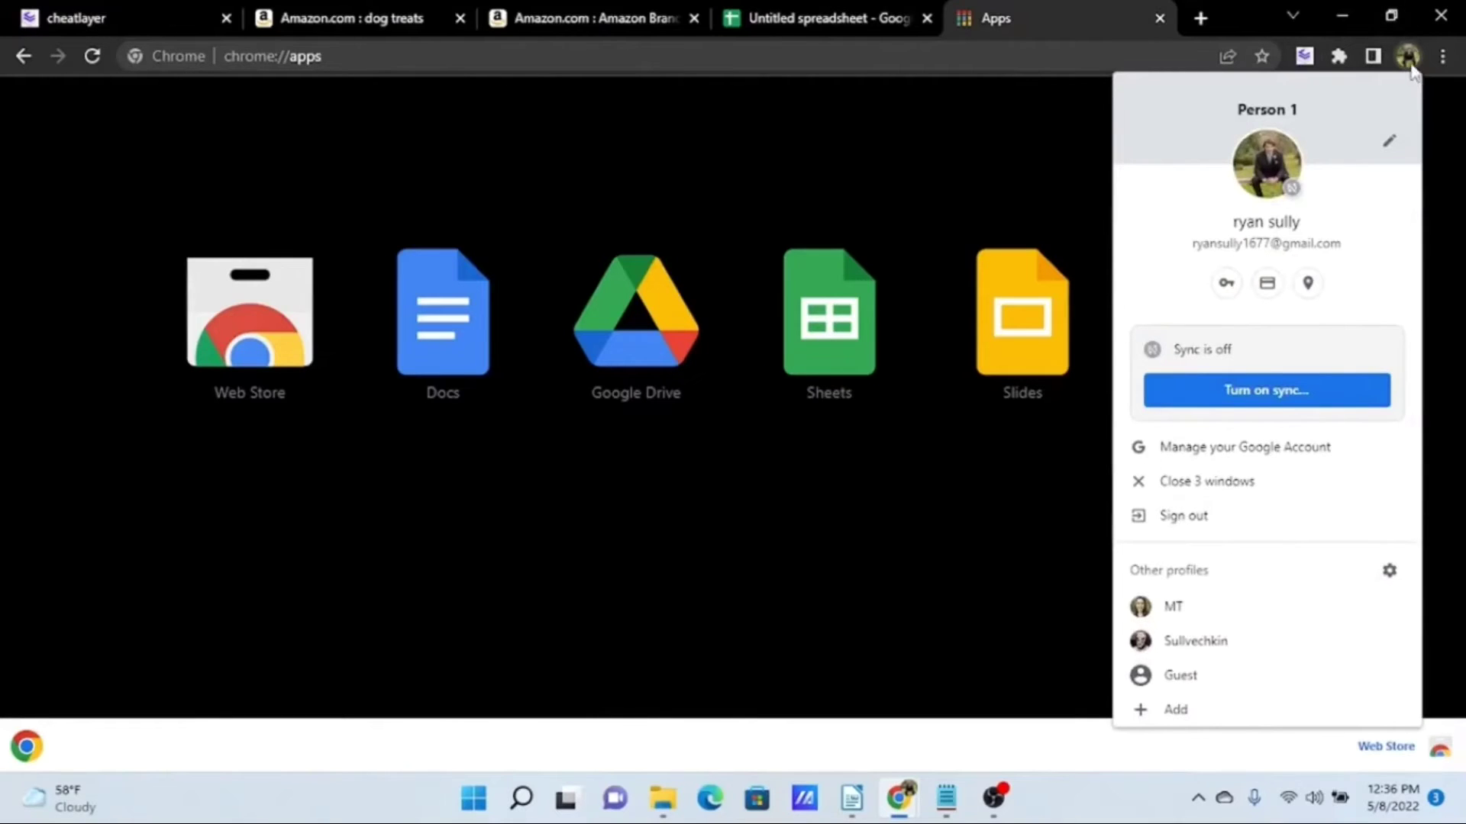
left_click(1176, 709)
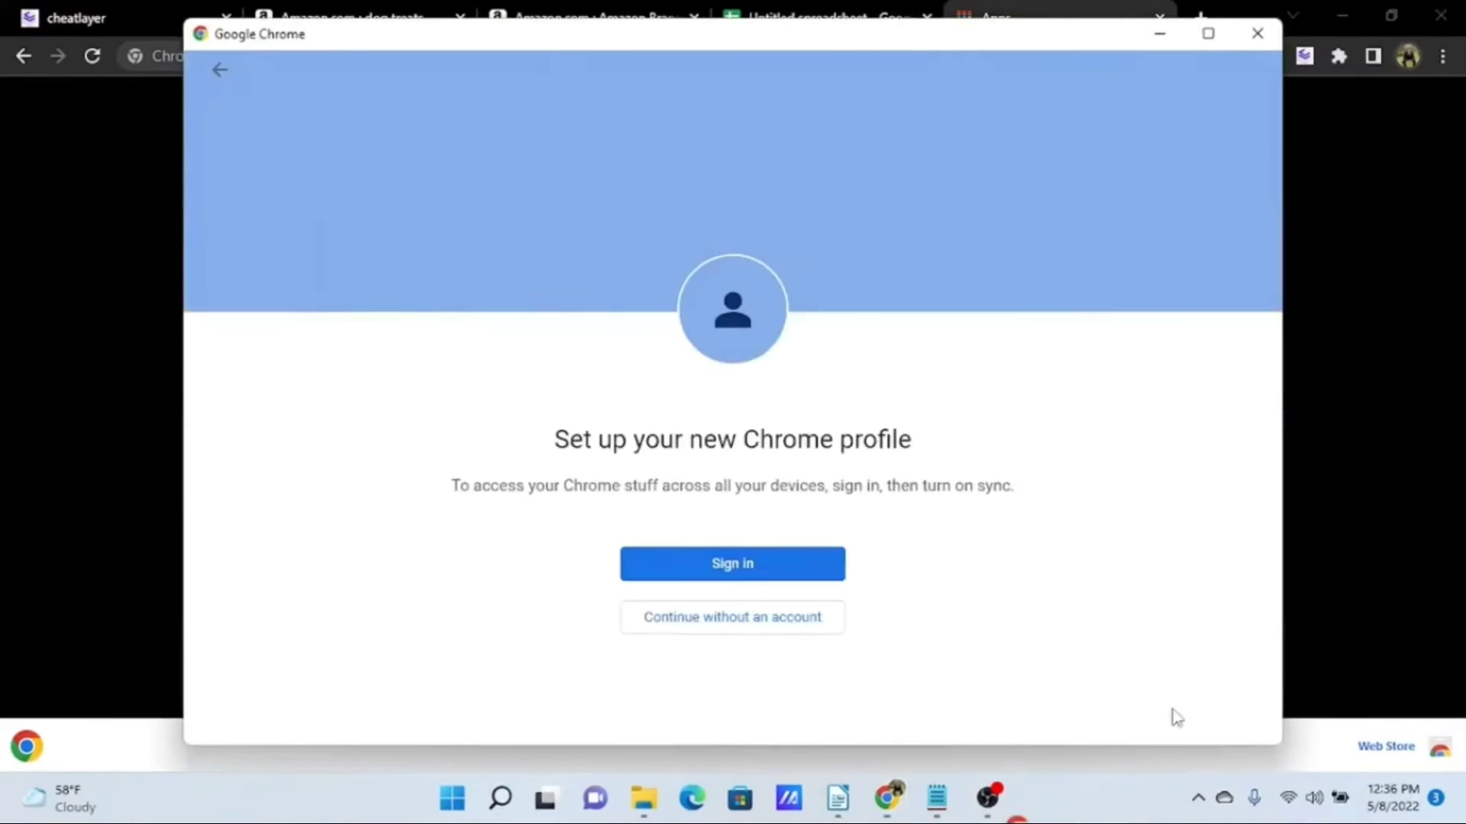
left_click(697, 630)
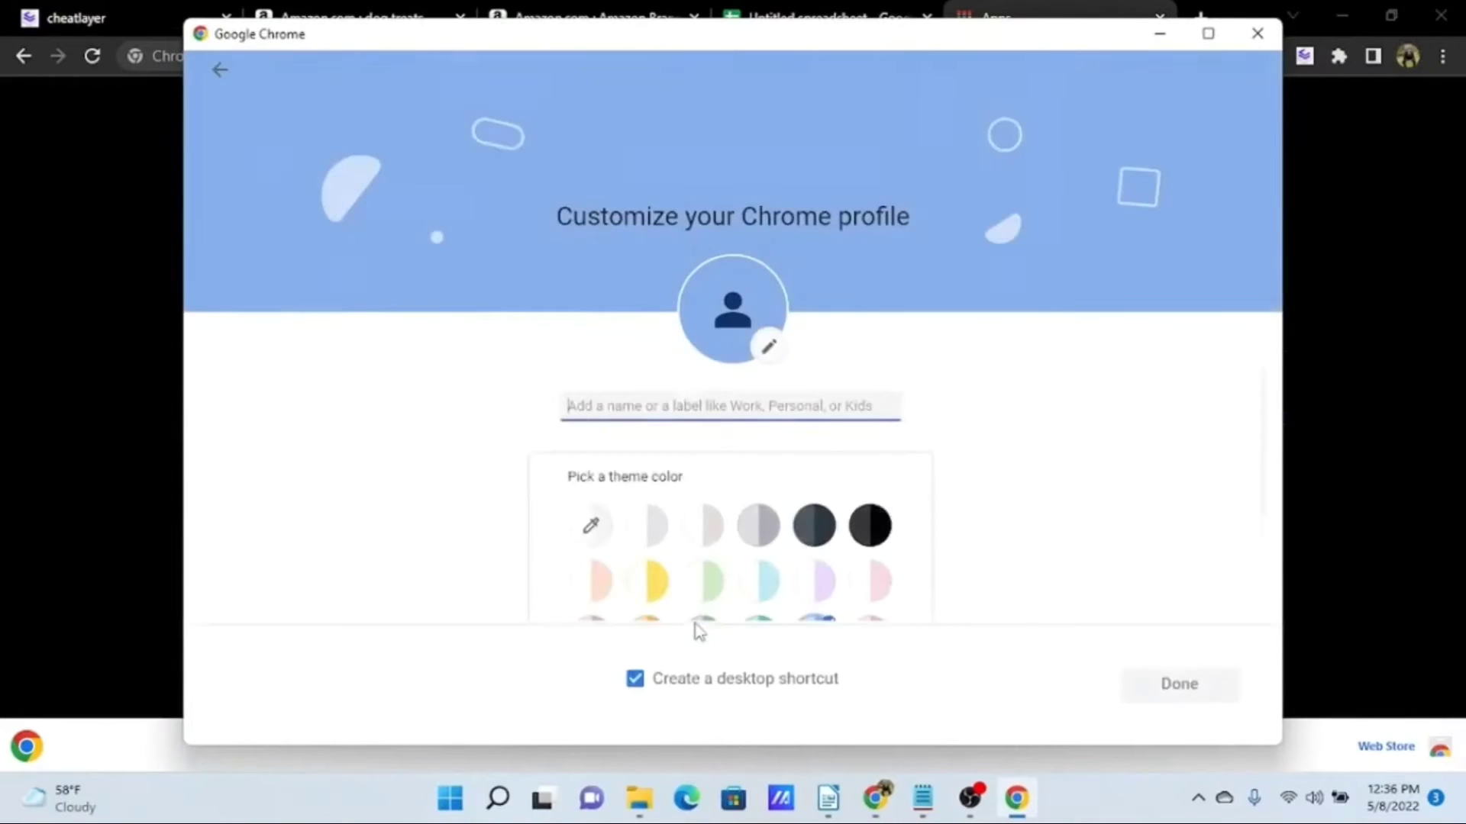
type("Cheat Layer")
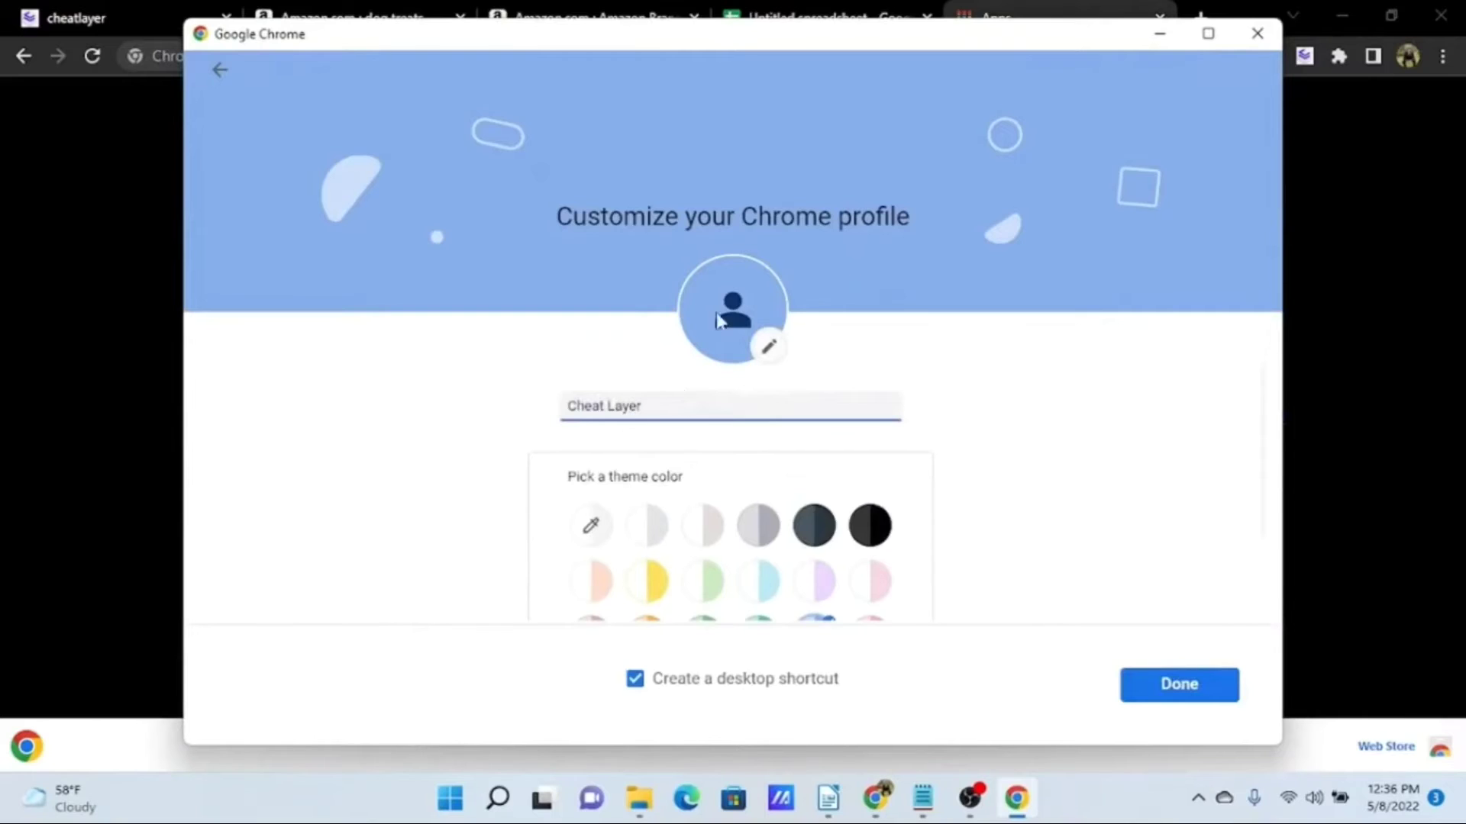
scroll(1112, 506, "down", 3)
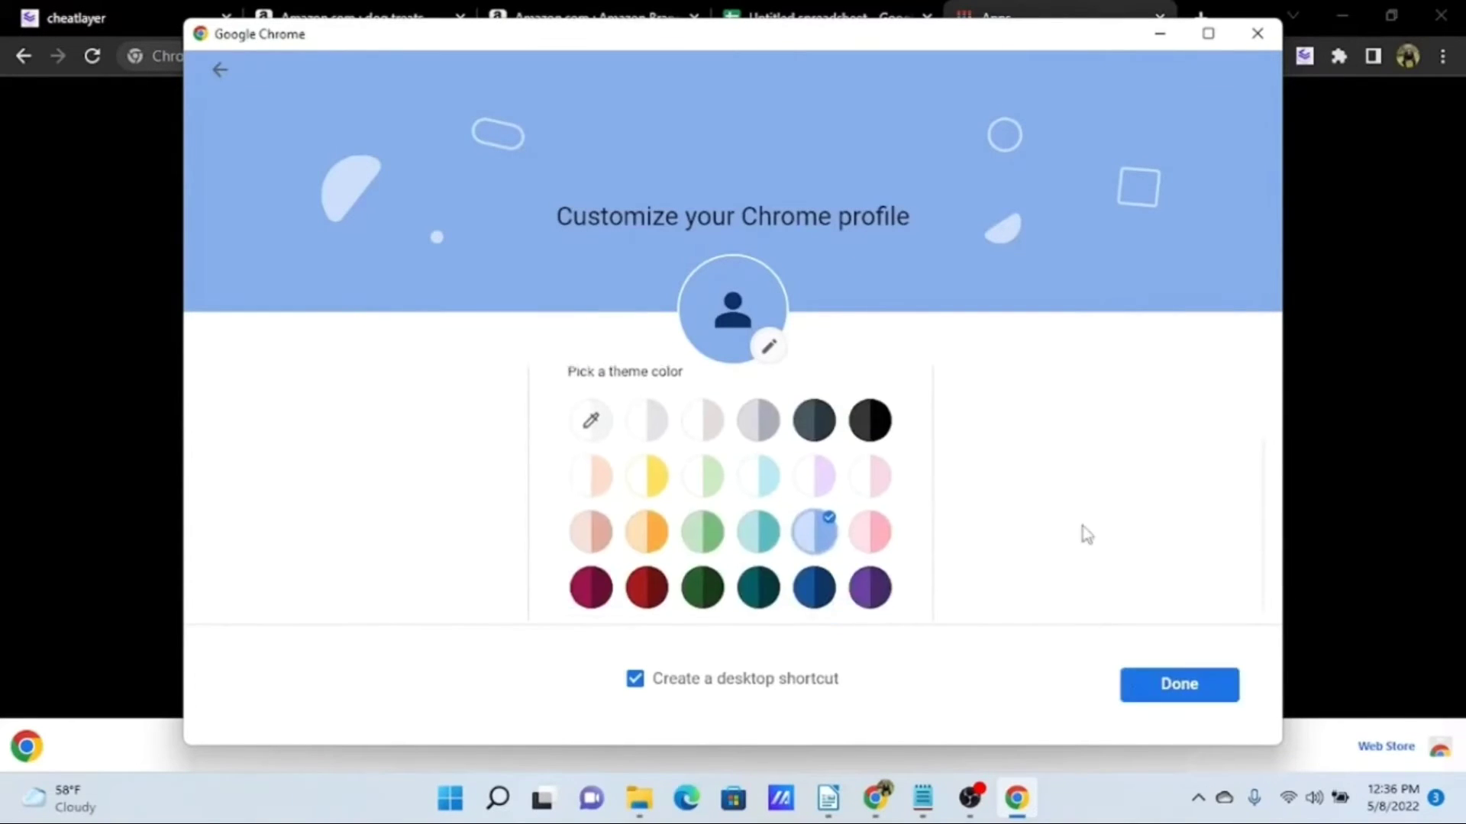
scroll(1086, 534, "up", 3)
left_click(1173, 690)
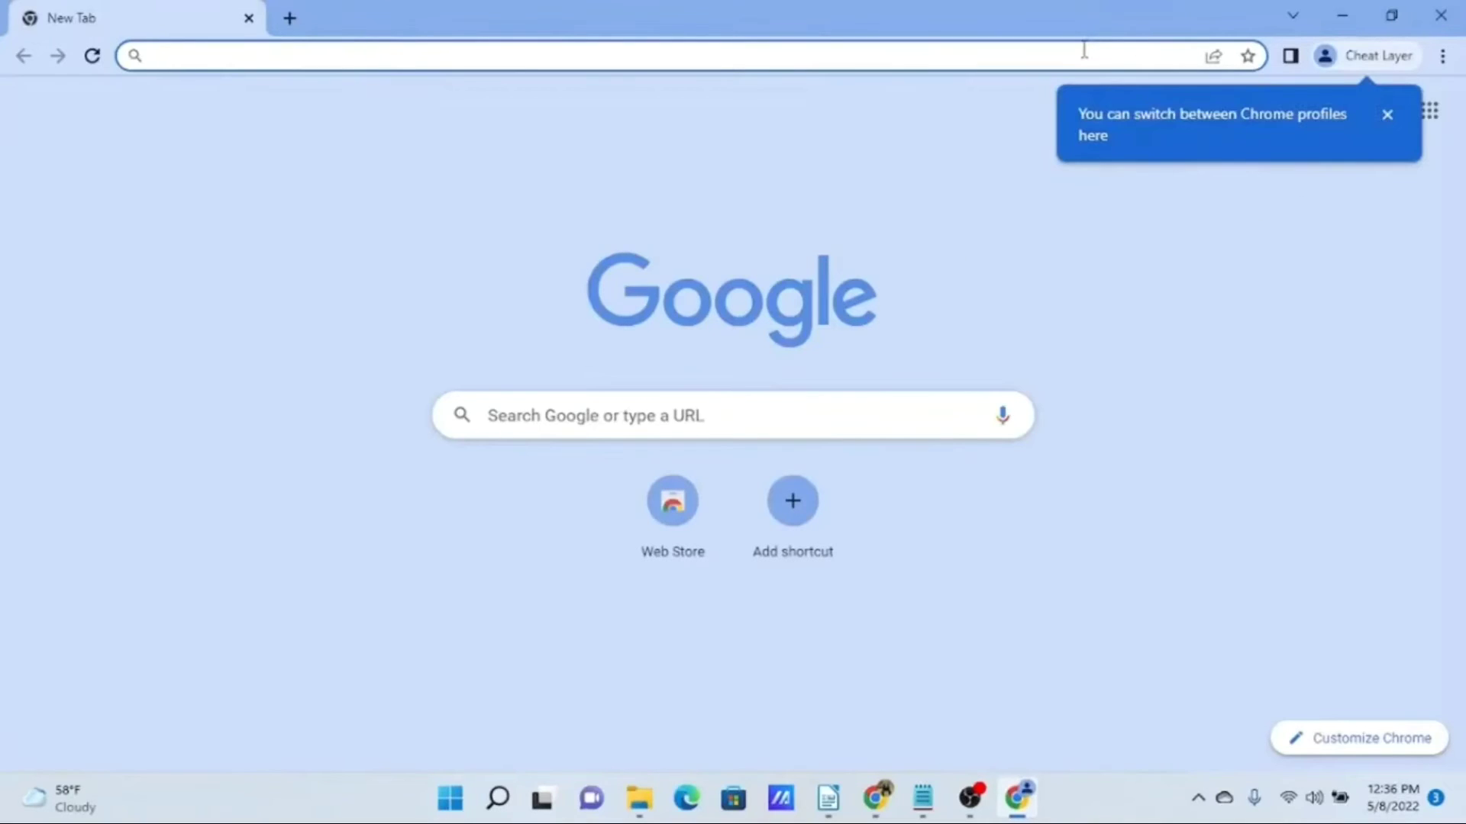
Step: Open chrome://apps in the Cheat Layer profile and remove the YouTube app without clearing its data
type("chrome://apps")
key("Return")
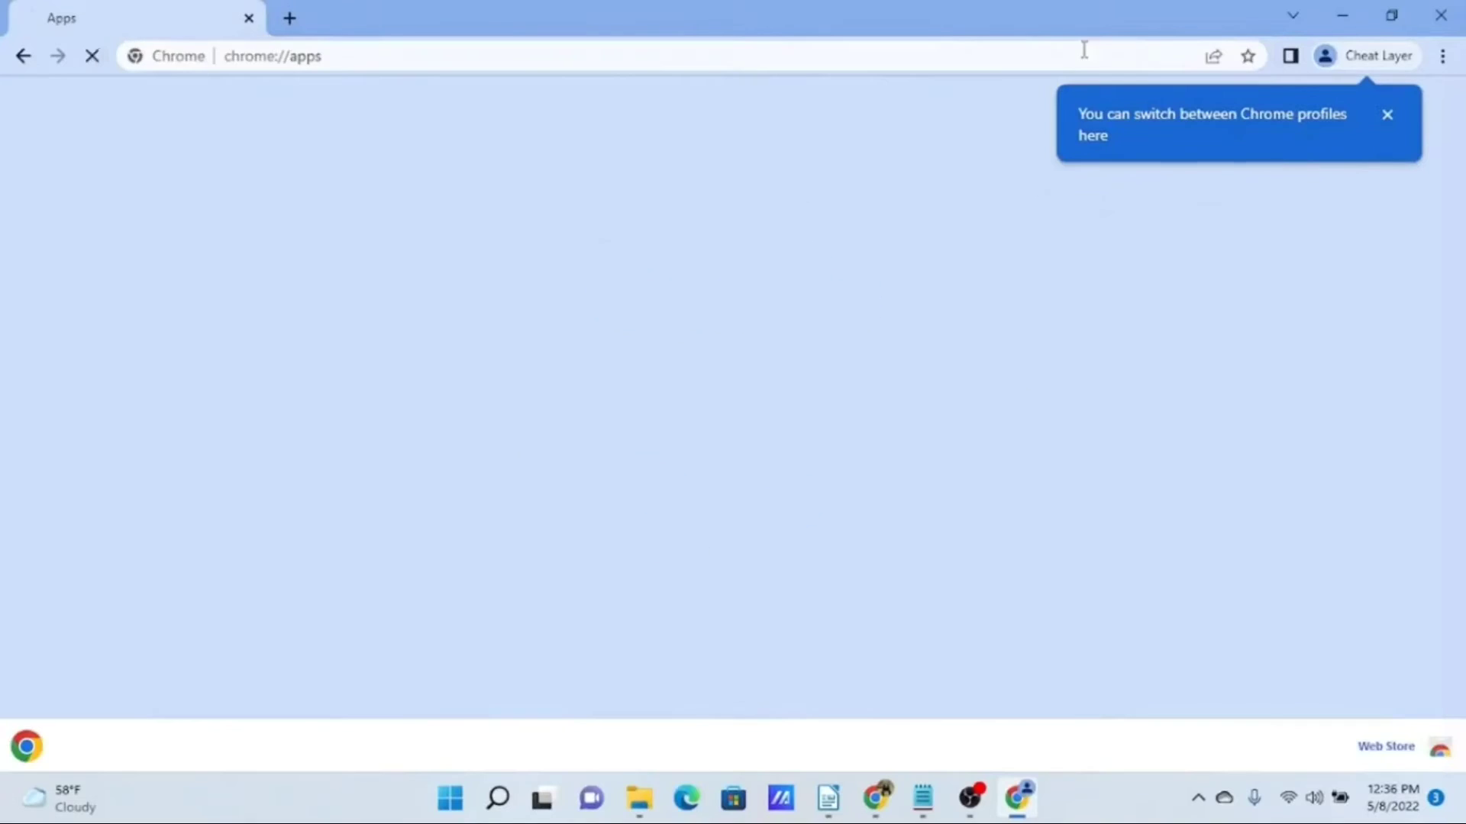
right_click(625, 249)
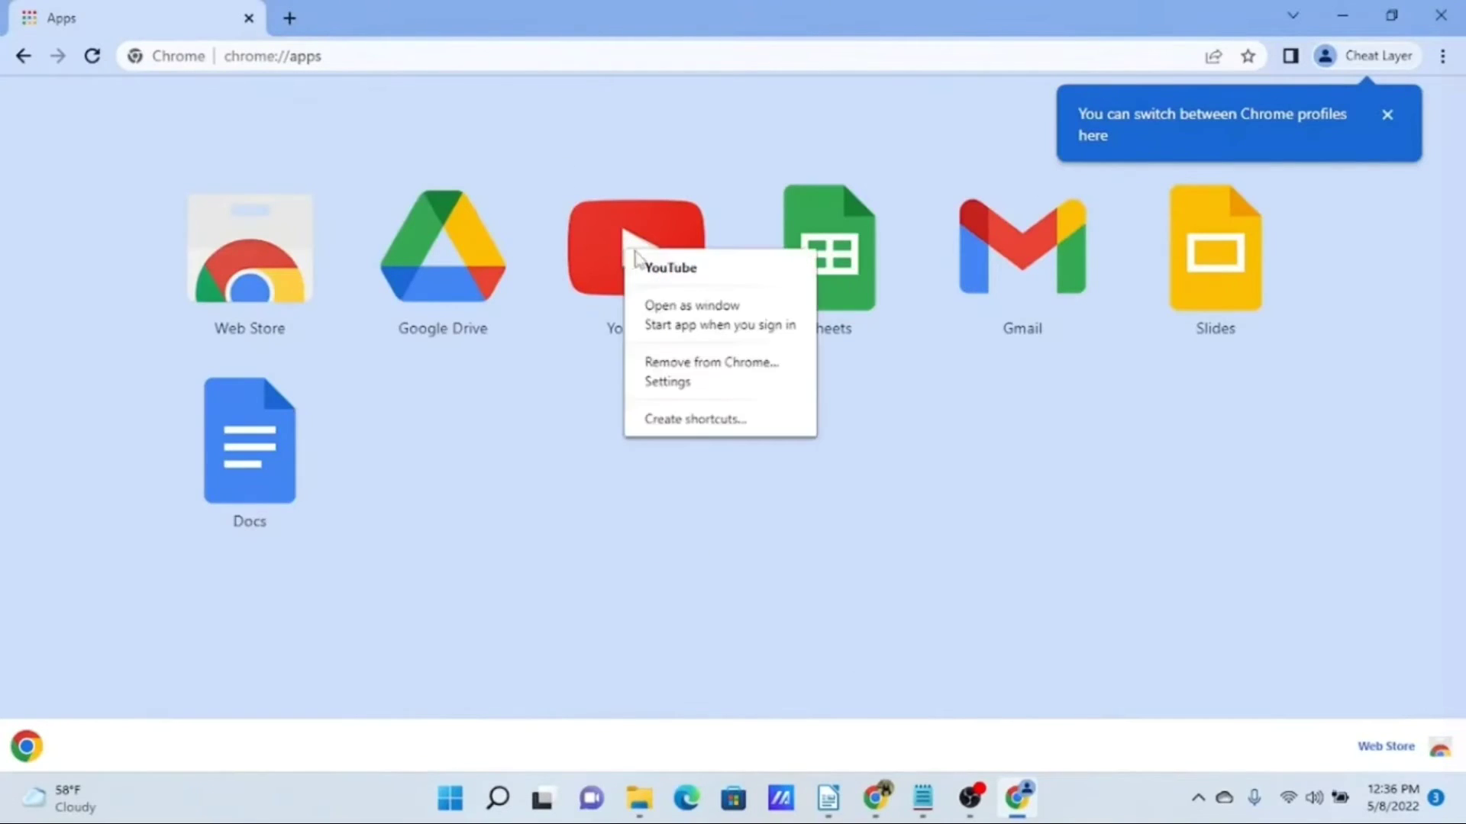
left_click(699, 363)
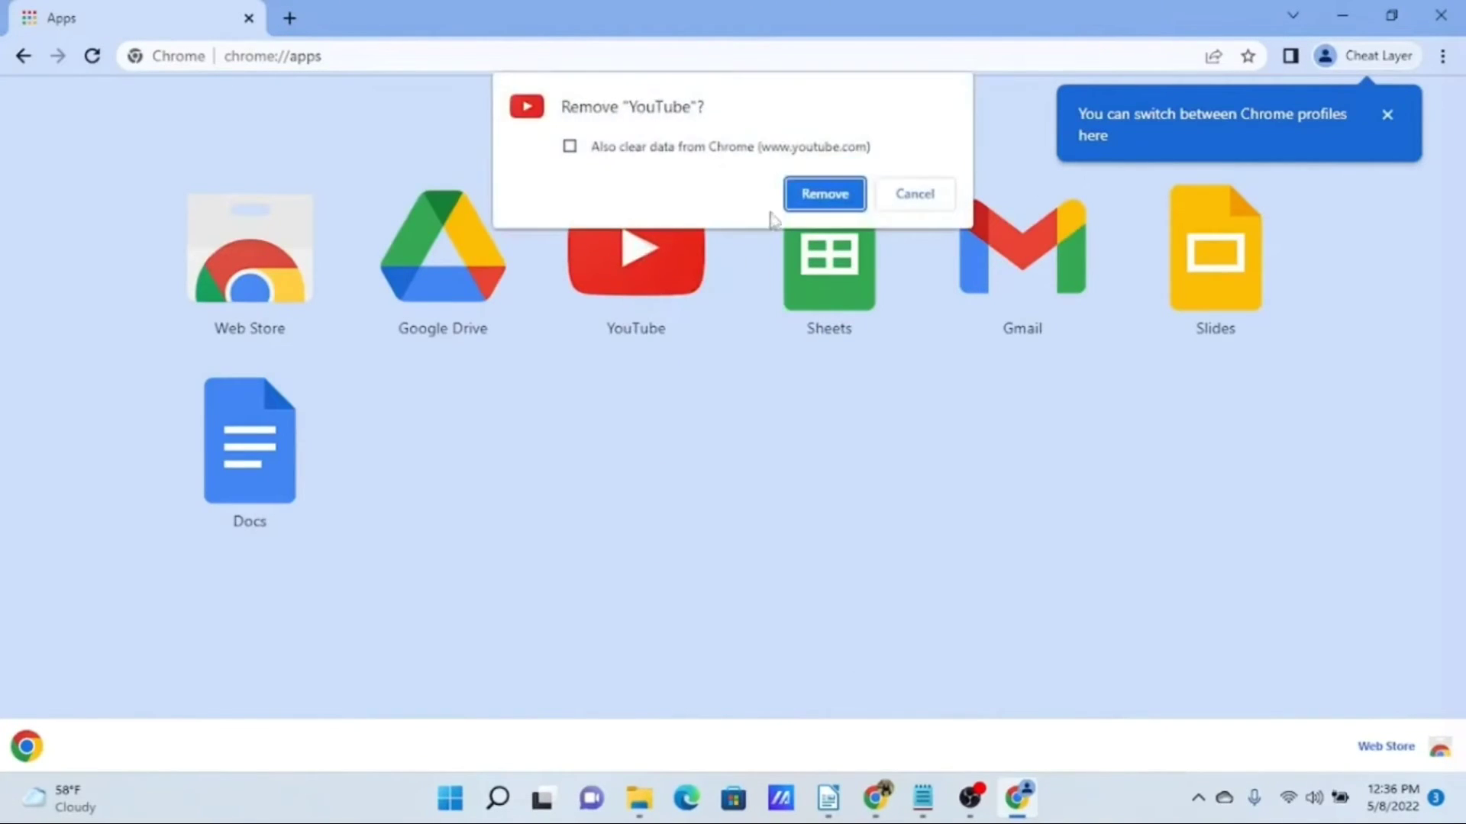
left_click(804, 201)
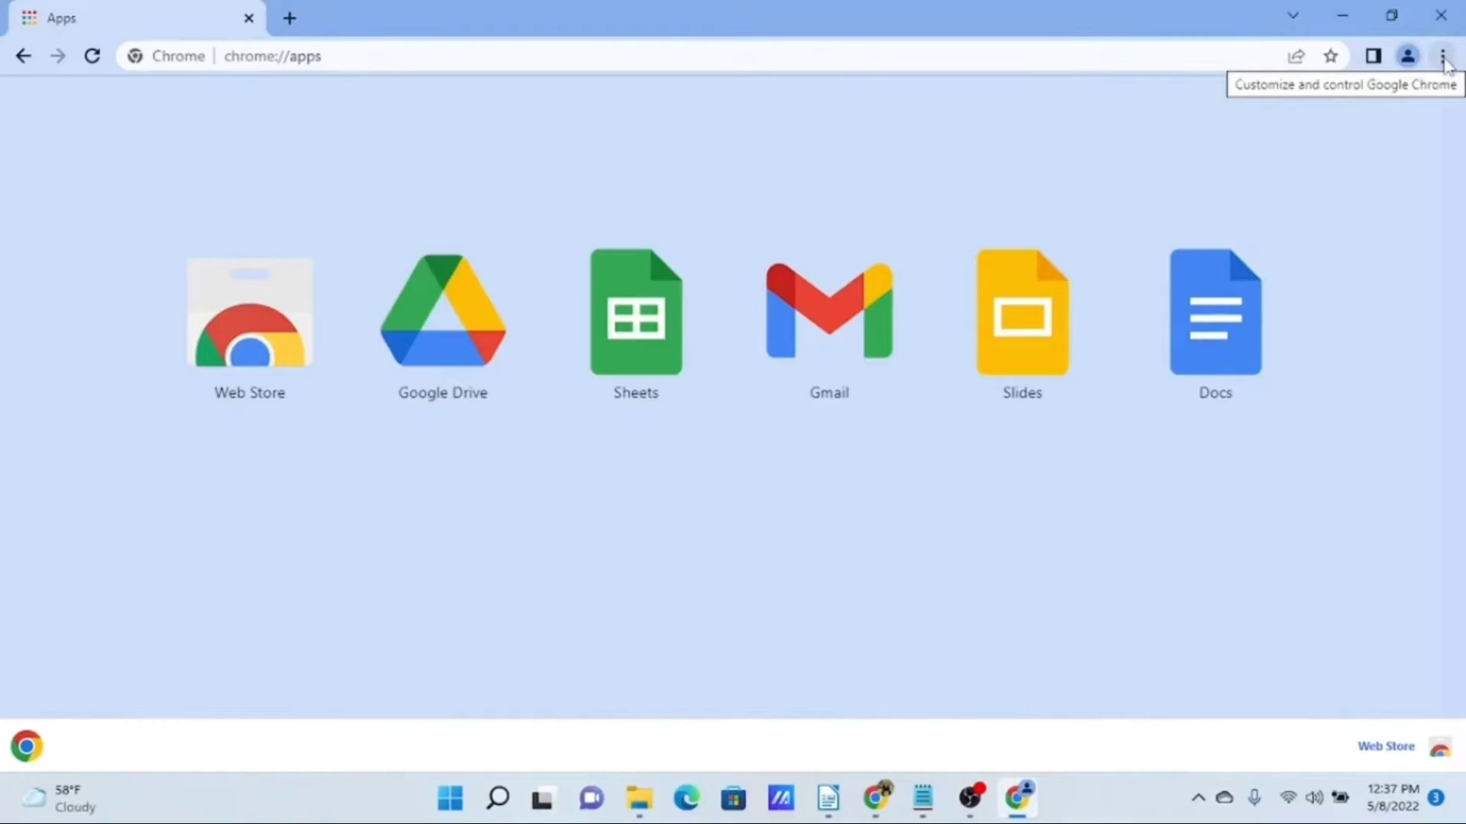
Step: Open the browser settings of the Cheat Layer profile
left_click(1442, 57)
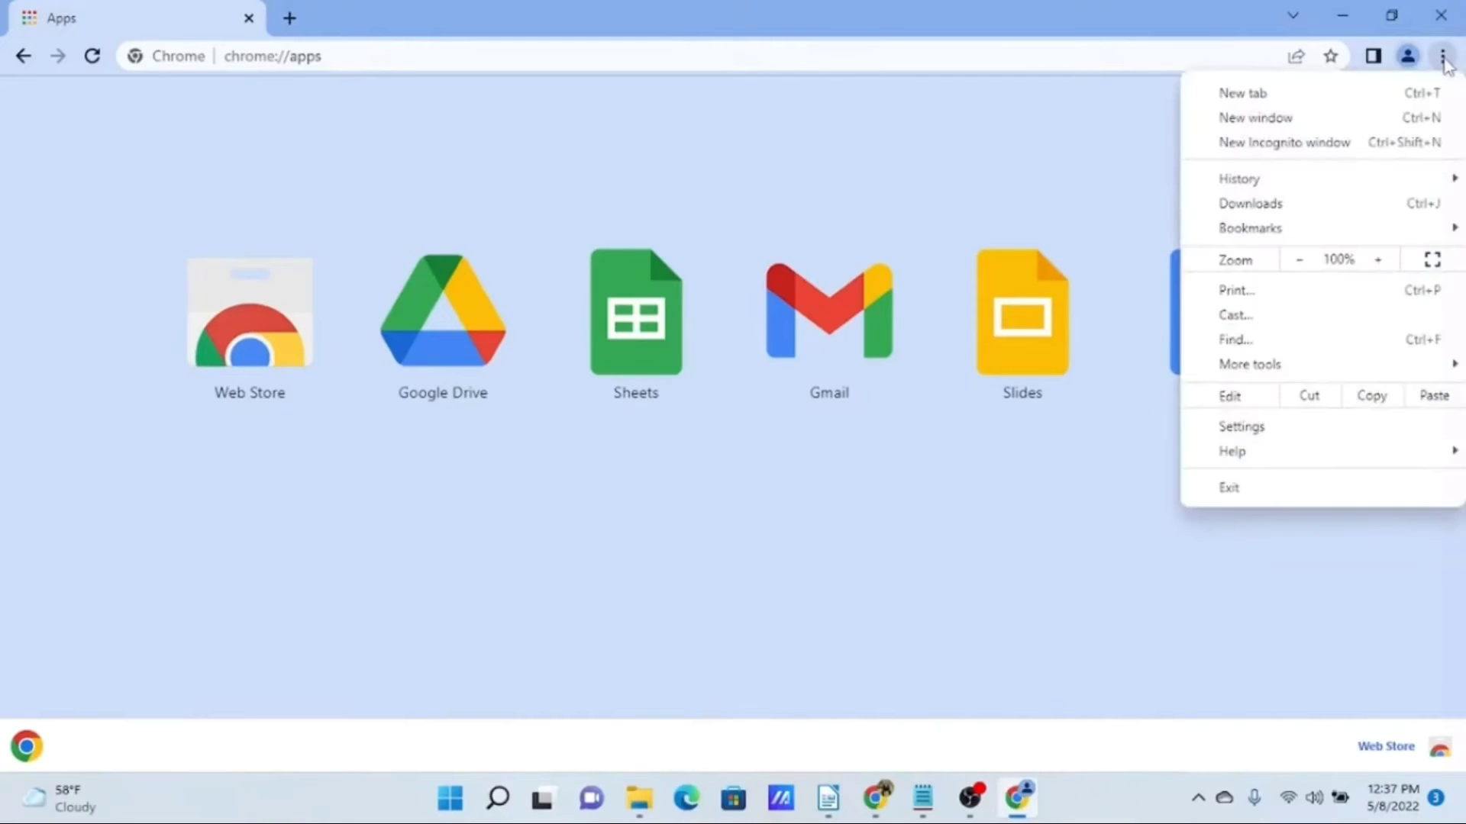
left_click(1259, 434)
left_click(113, 670)
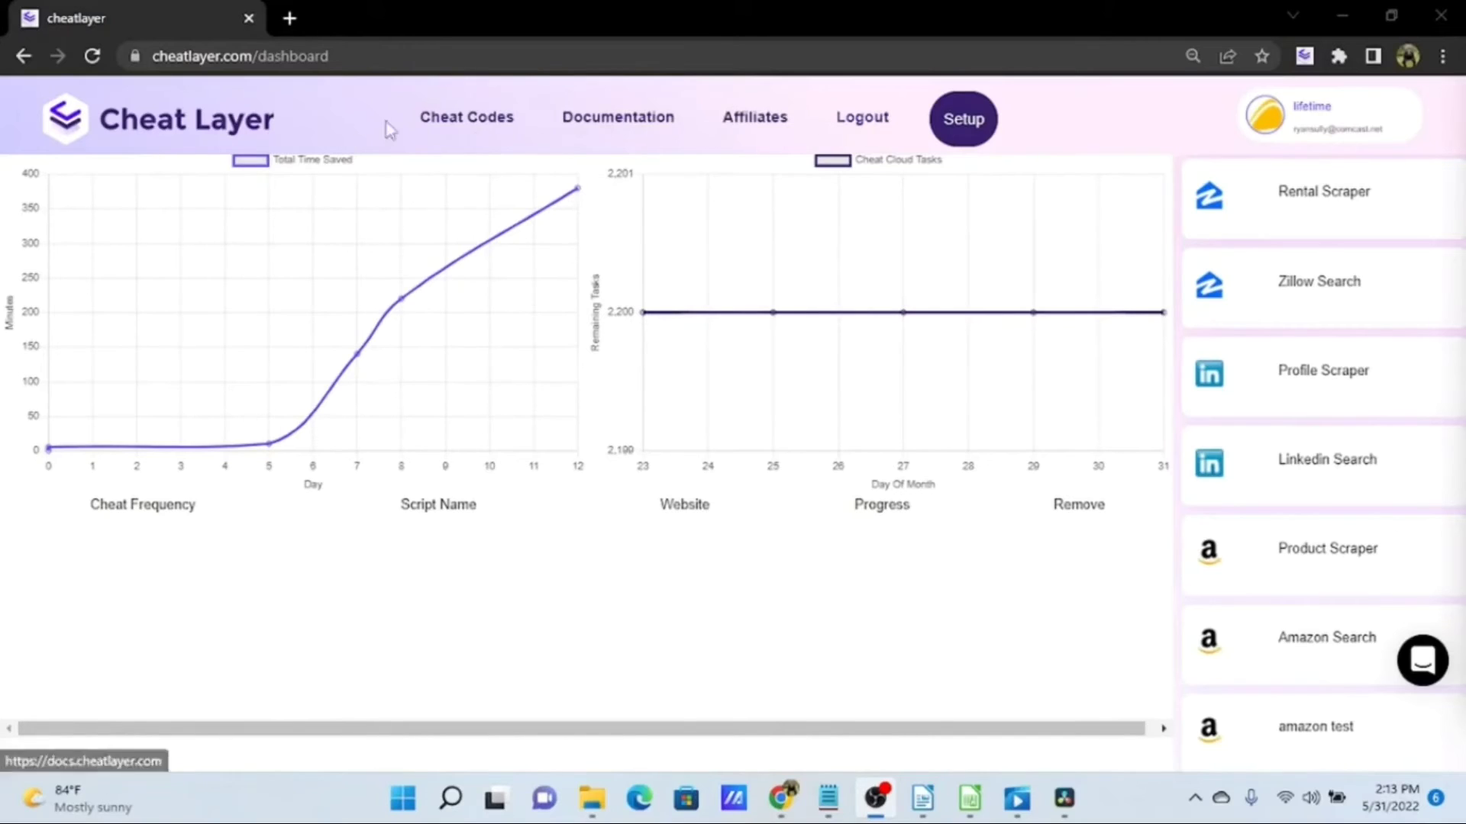
Step: Open the Screenshot cheat code from the Cheat Codes library and add it to the Cheat Layer extension's script list
left_click(472, 123)
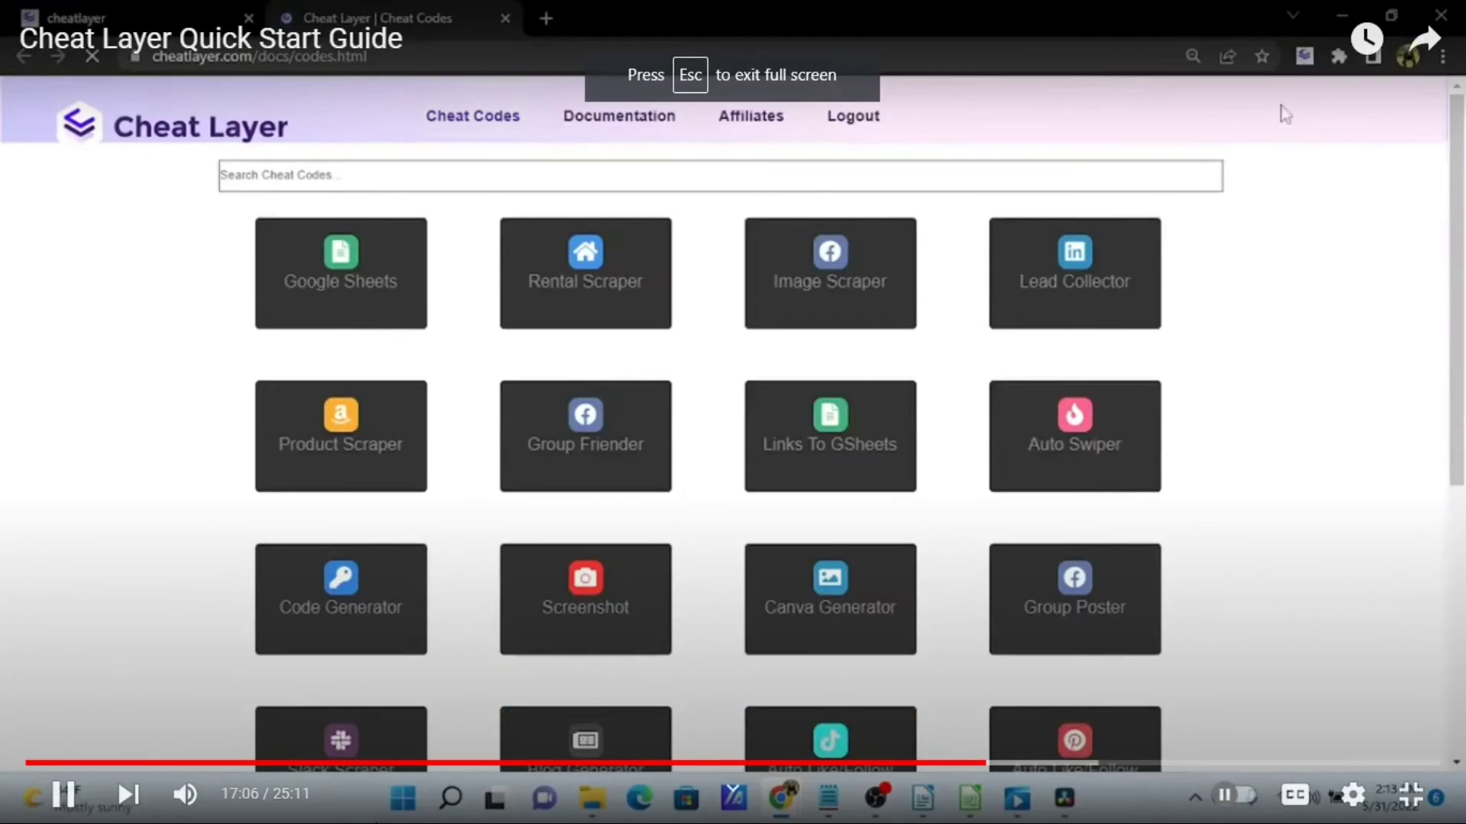
left_click(1304, 58)
scroll(1221, 420, "down", 3)
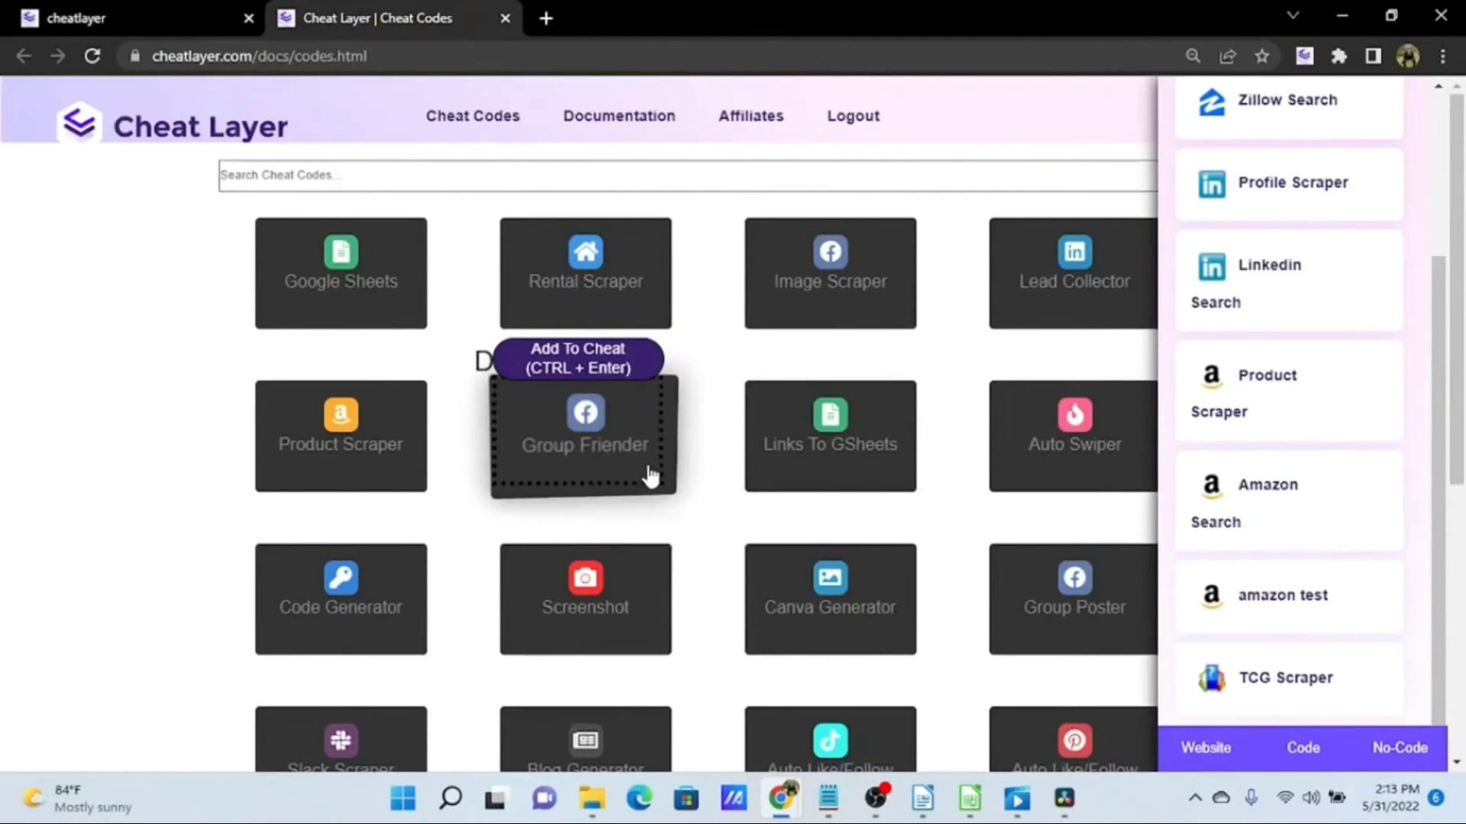
left_click(550, 643)
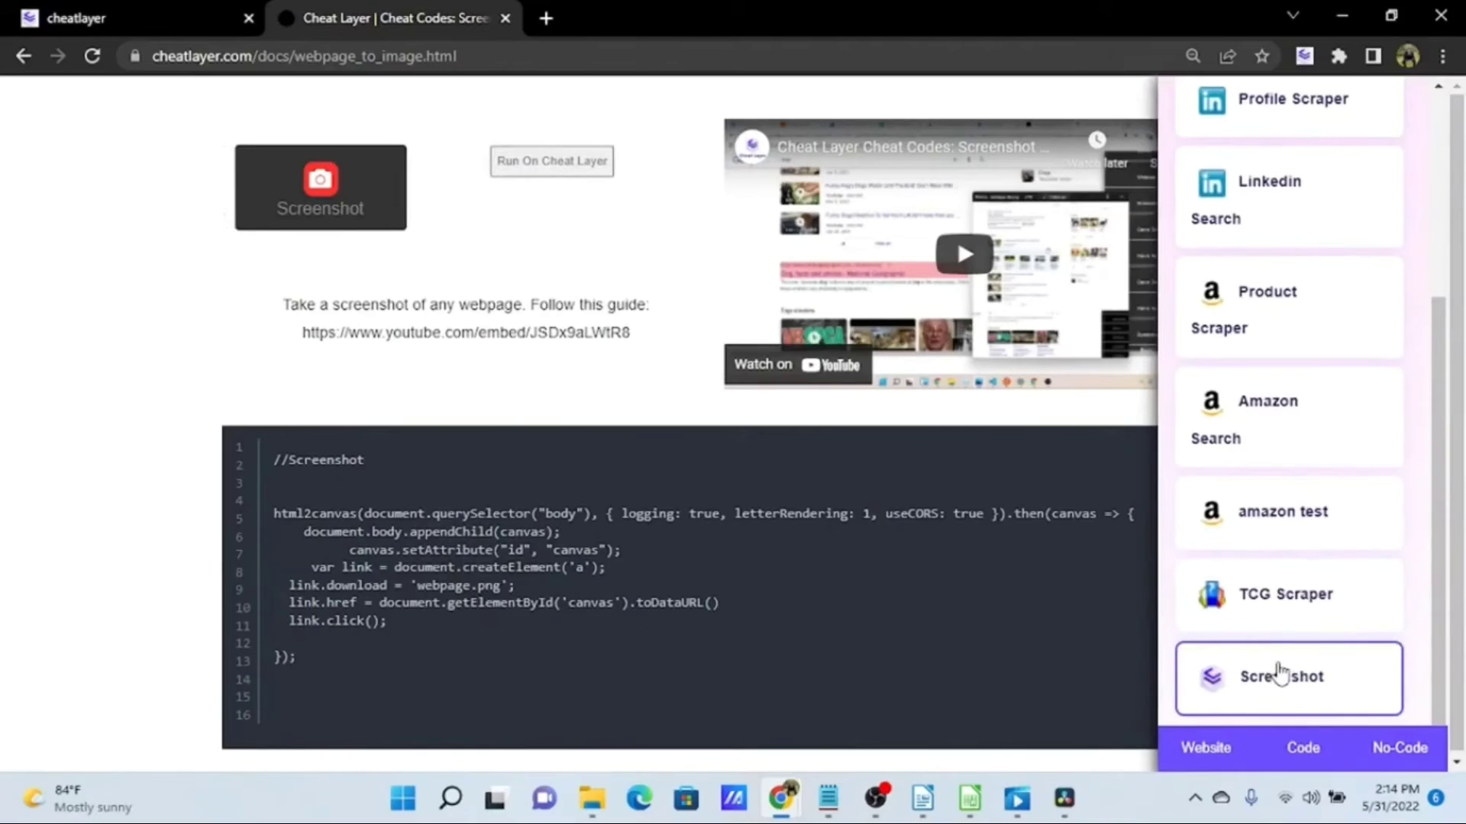
Step: Expand the saved Screenshot script to look over its available options, and browse the rest of the script list
left_click(1334, 696)
left_click(1307, 527)
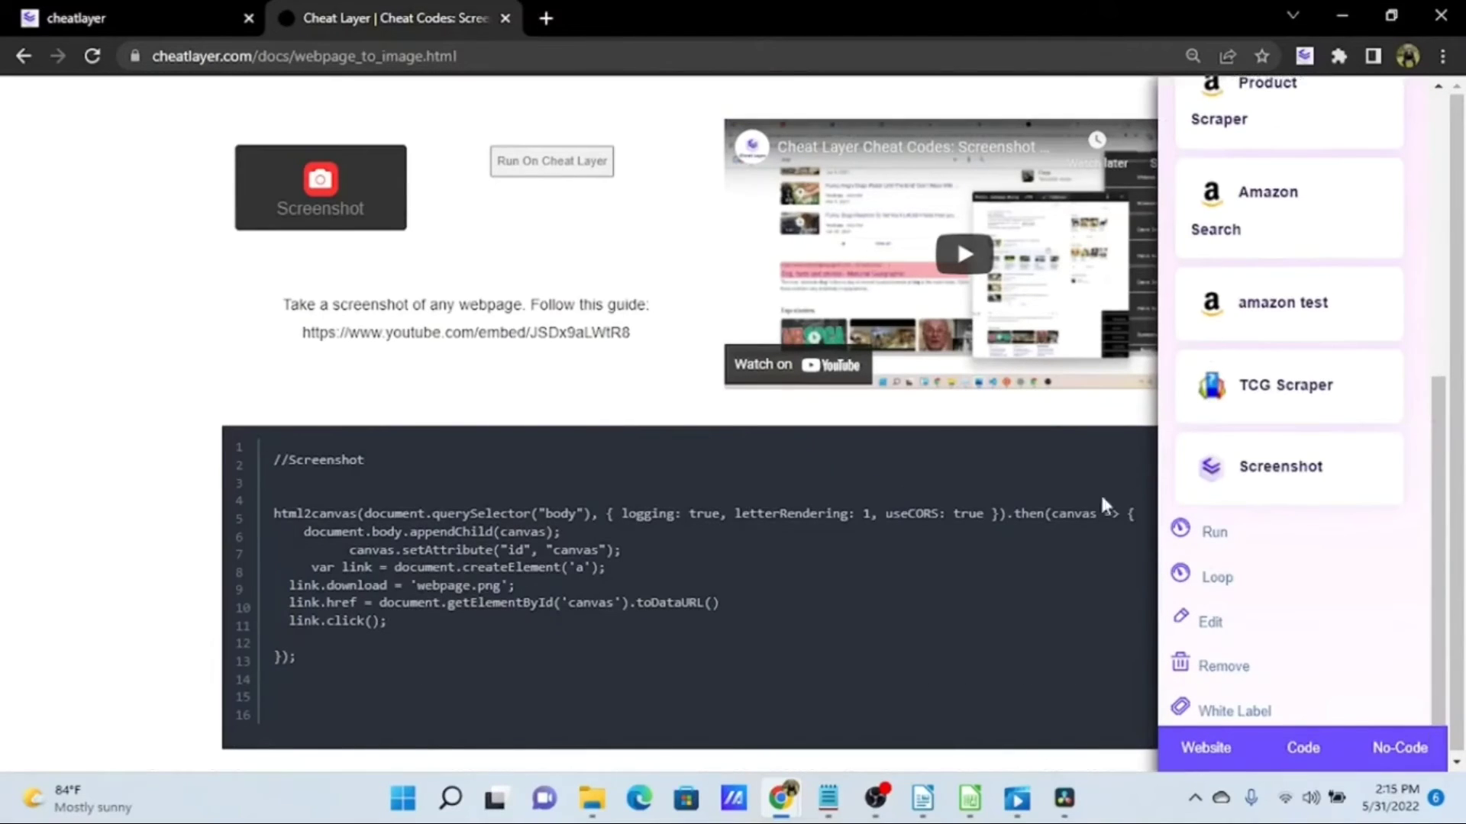
left_click(1301, 468)
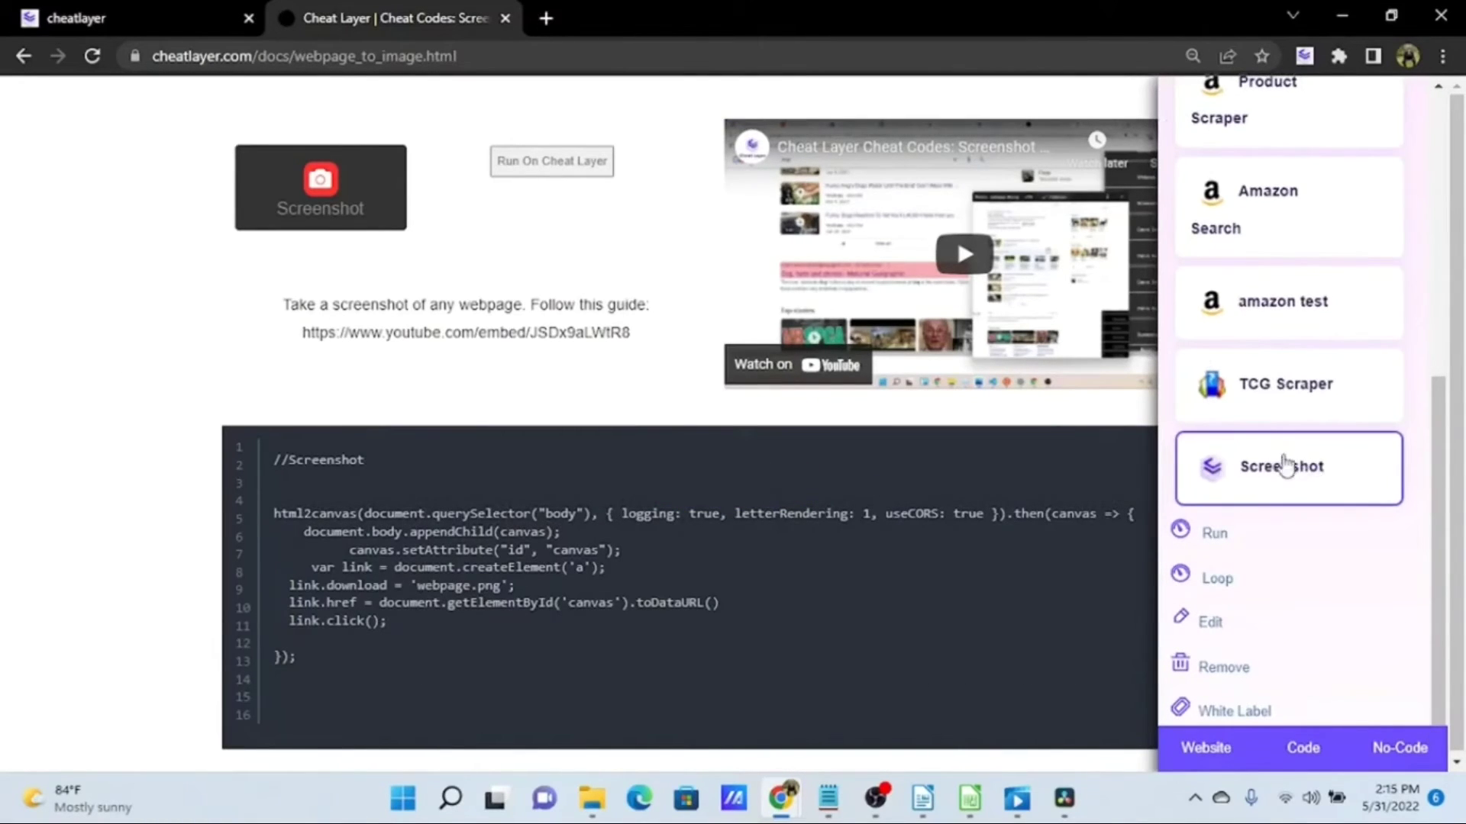
scroll(1284, 465, "up", 4)
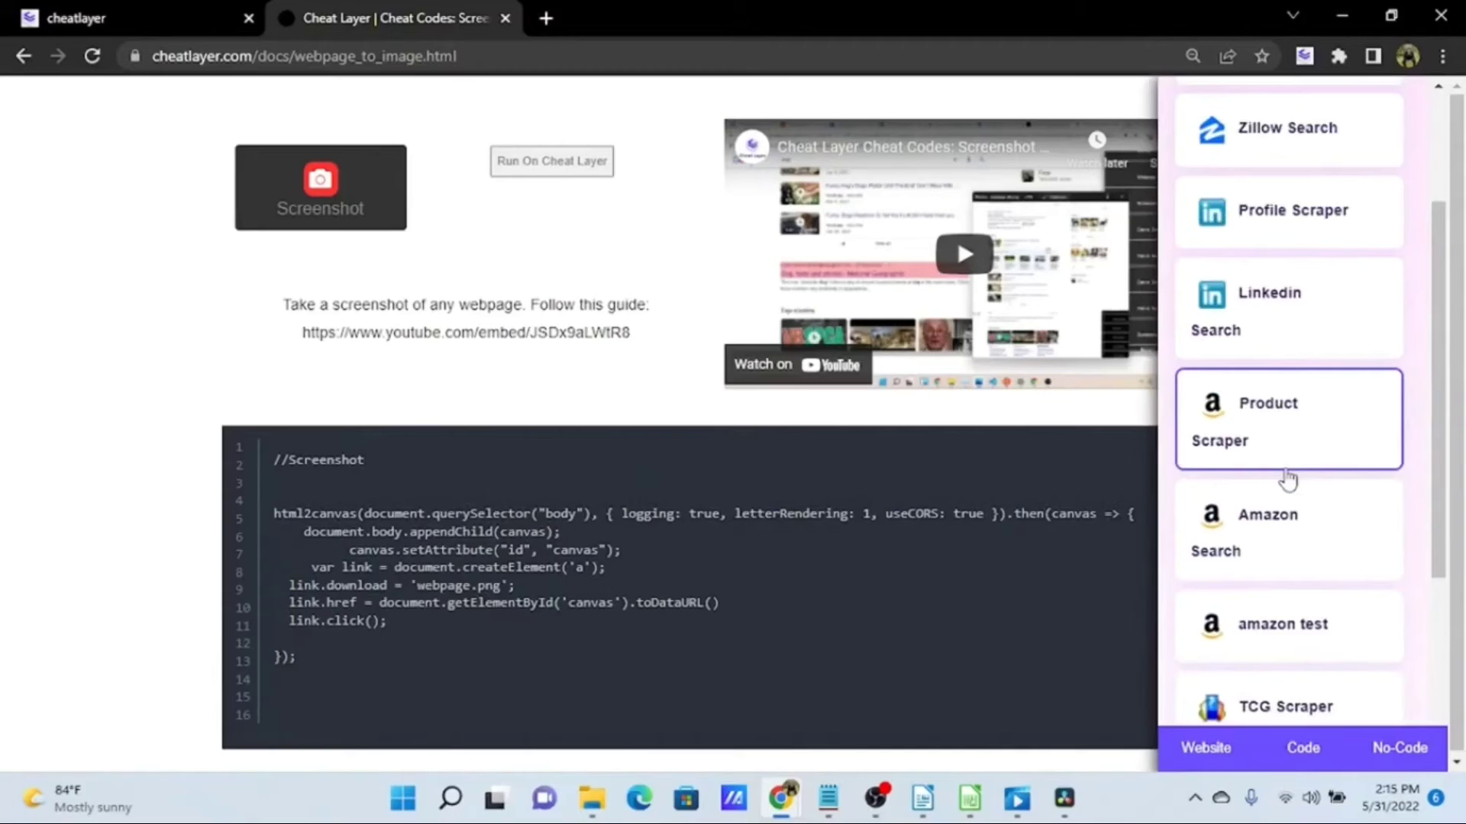
left_click(1287, 471)
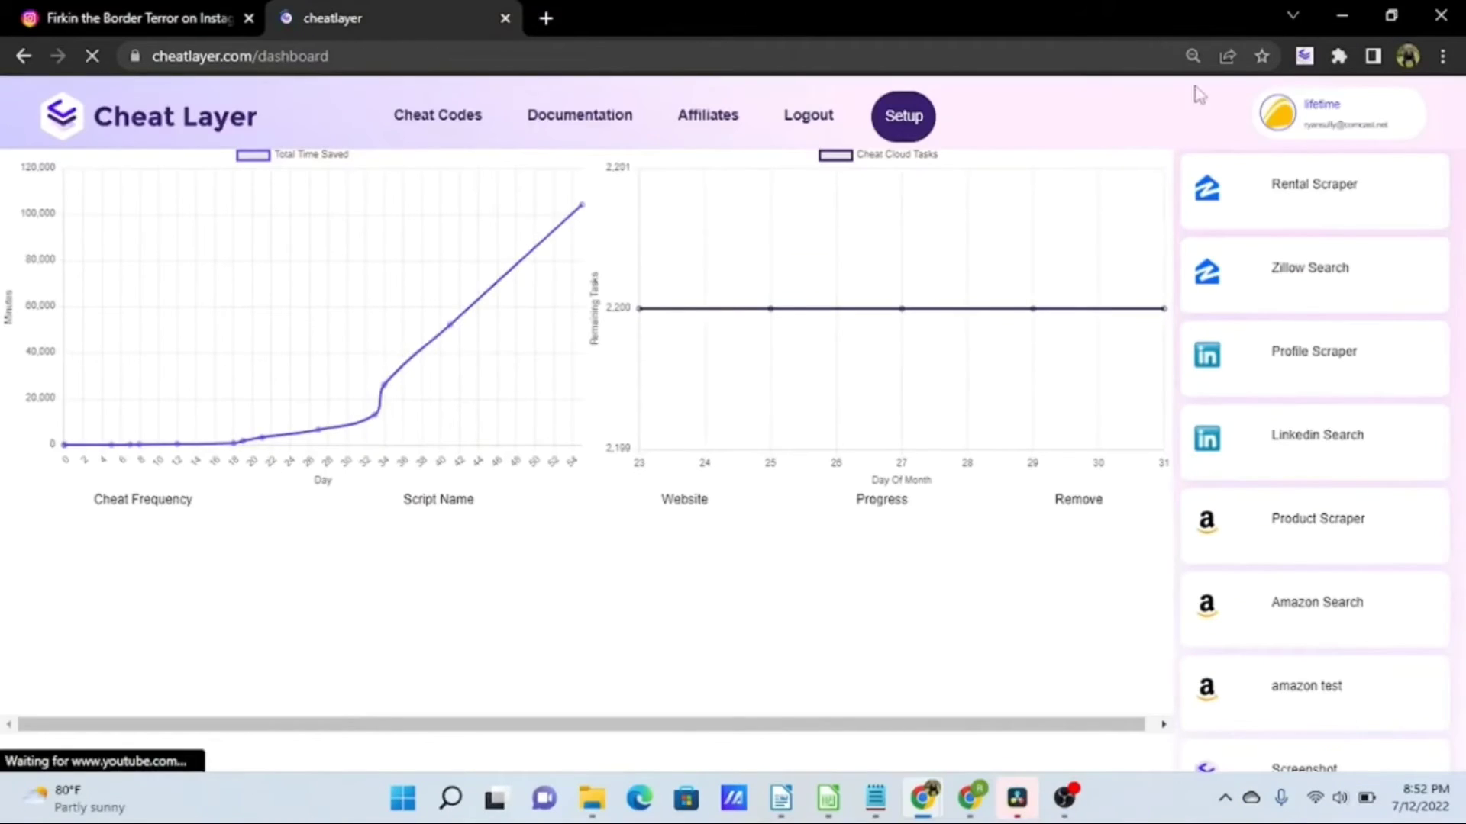
Step: Start the Cheat Layer extension on the dashboard and add a Run Code On Tab action for the Affiliates link
left_click(1303, 58)
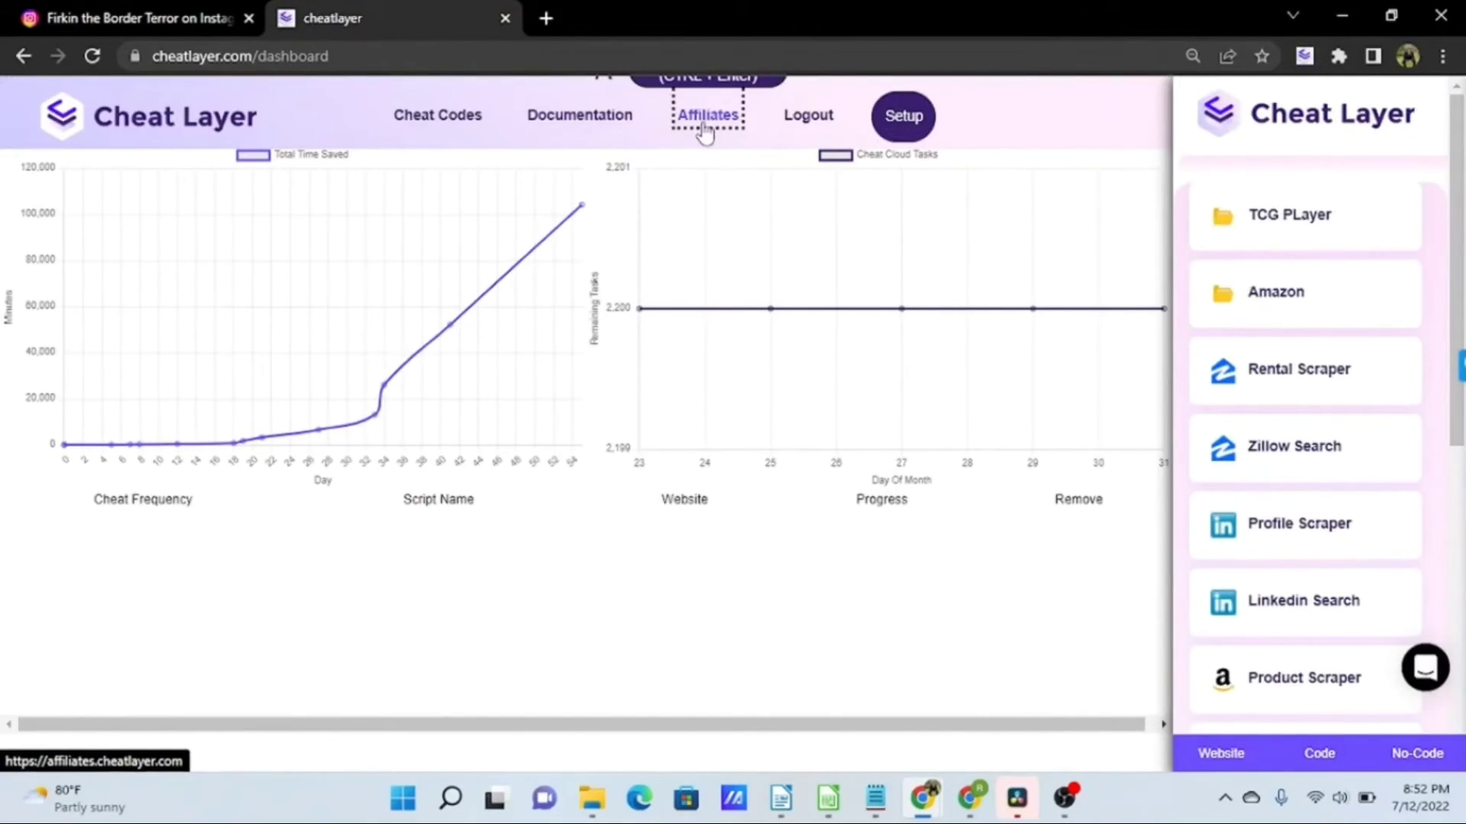
left_click(707, 84)
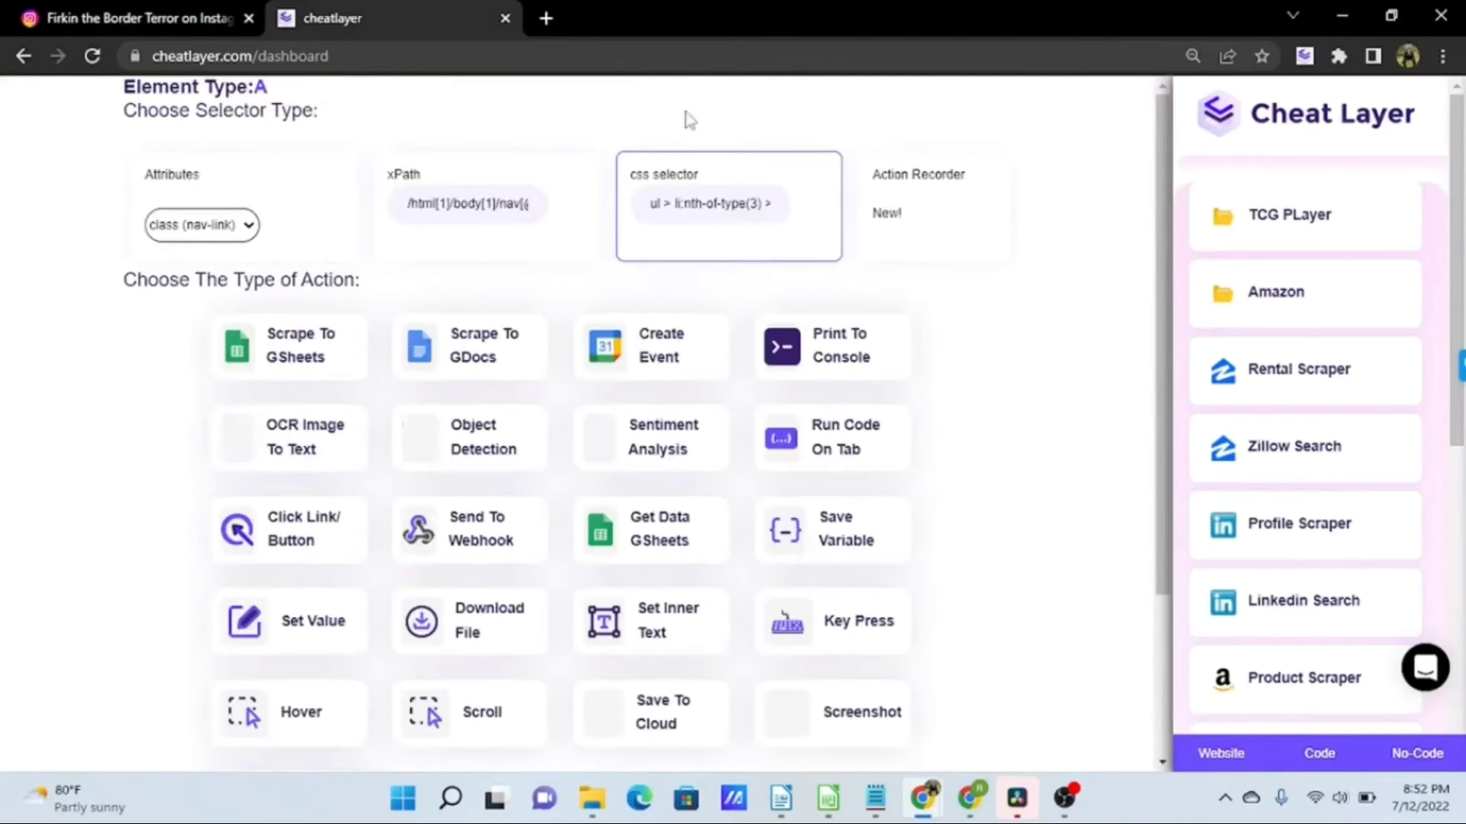
left_click(834, 443)
Step: Open the Run Code On Tab node's parameters and choose Screenshot as the code to run
left_click(196, 157)
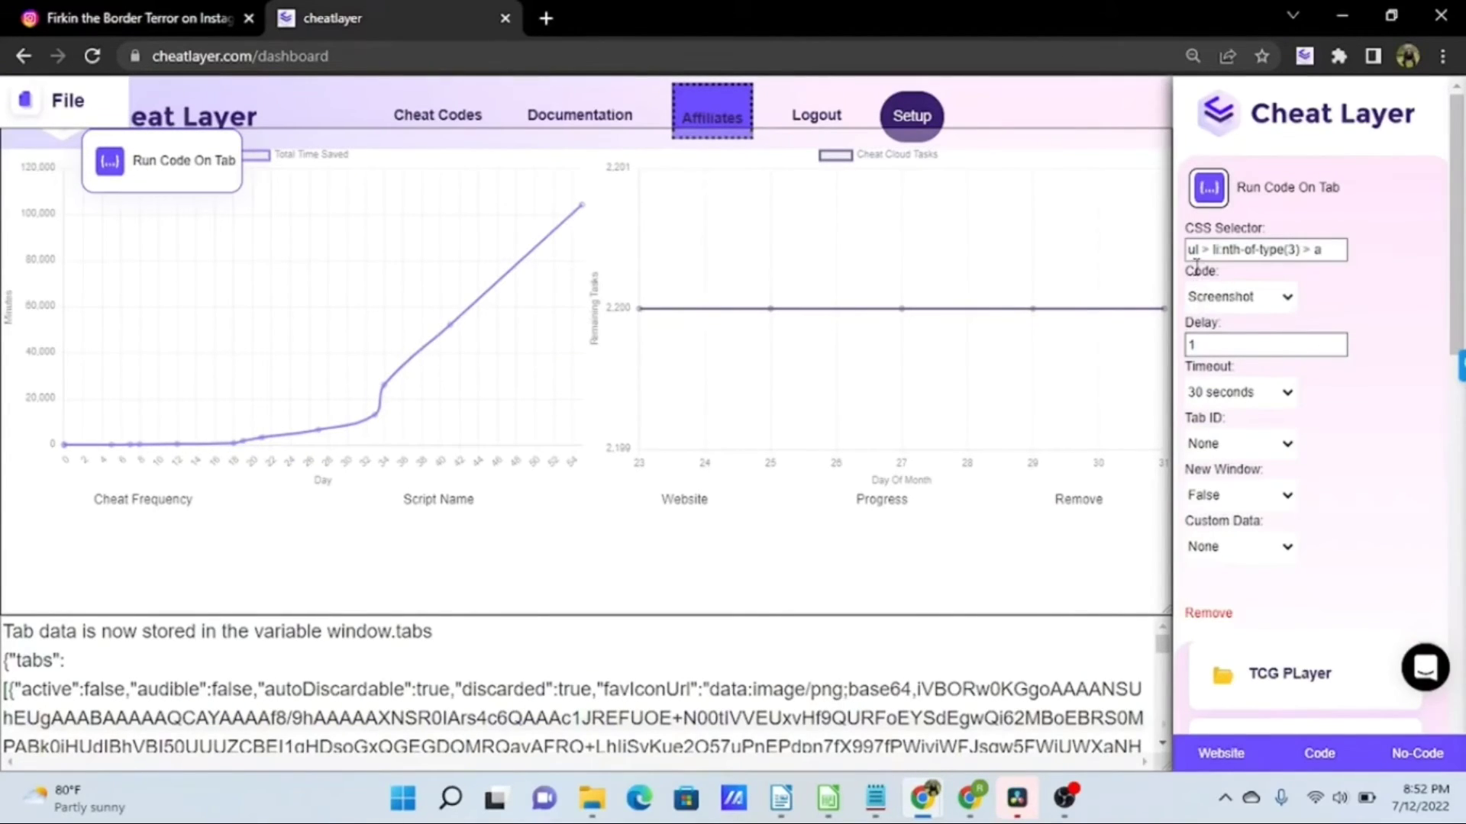
left_click(1286, 302)
scroll(1311, 403, "down", 3)
scroll(1309, 400, "down", 3)
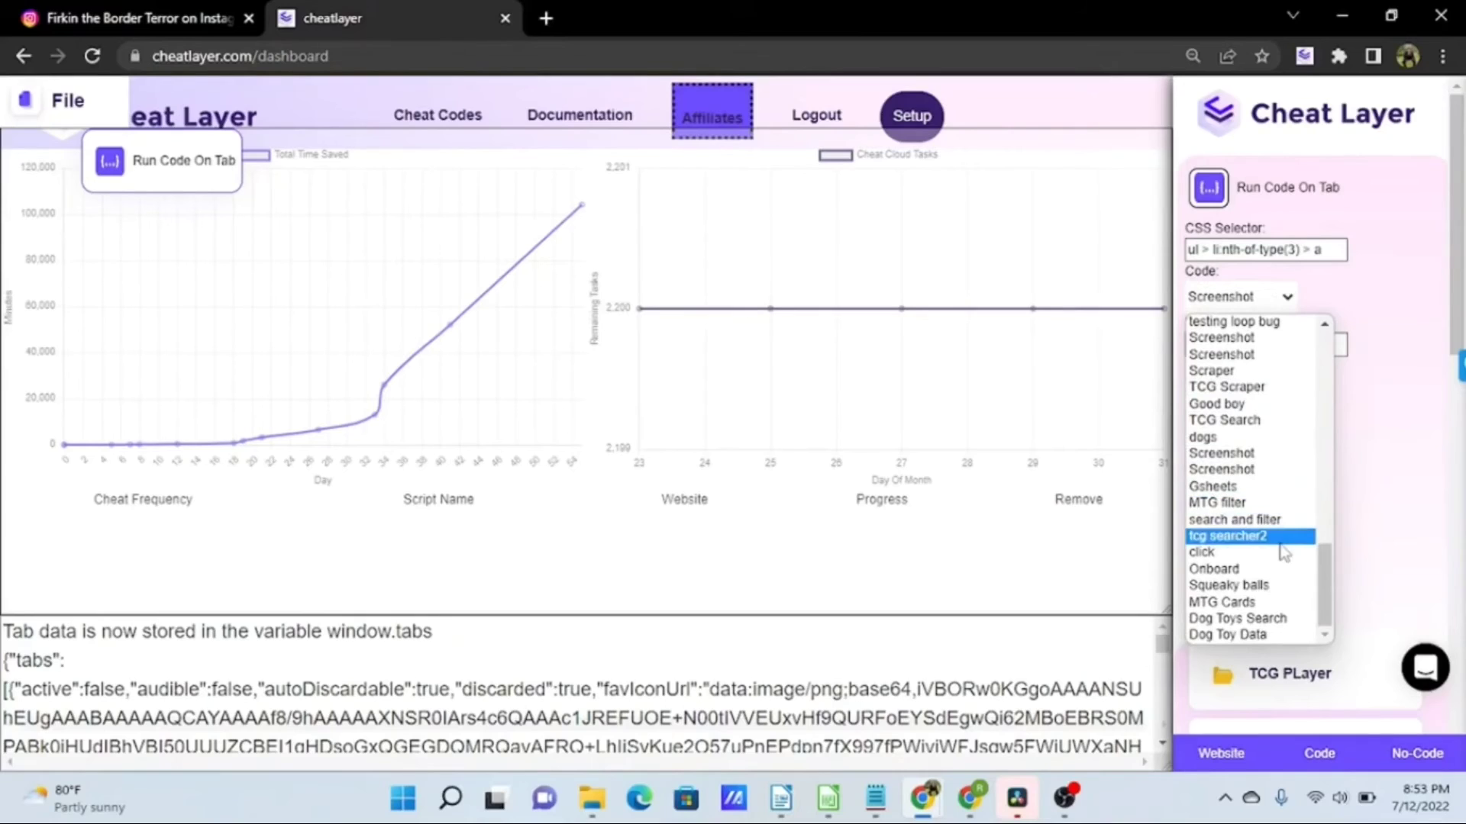
left_click(1261, 471)
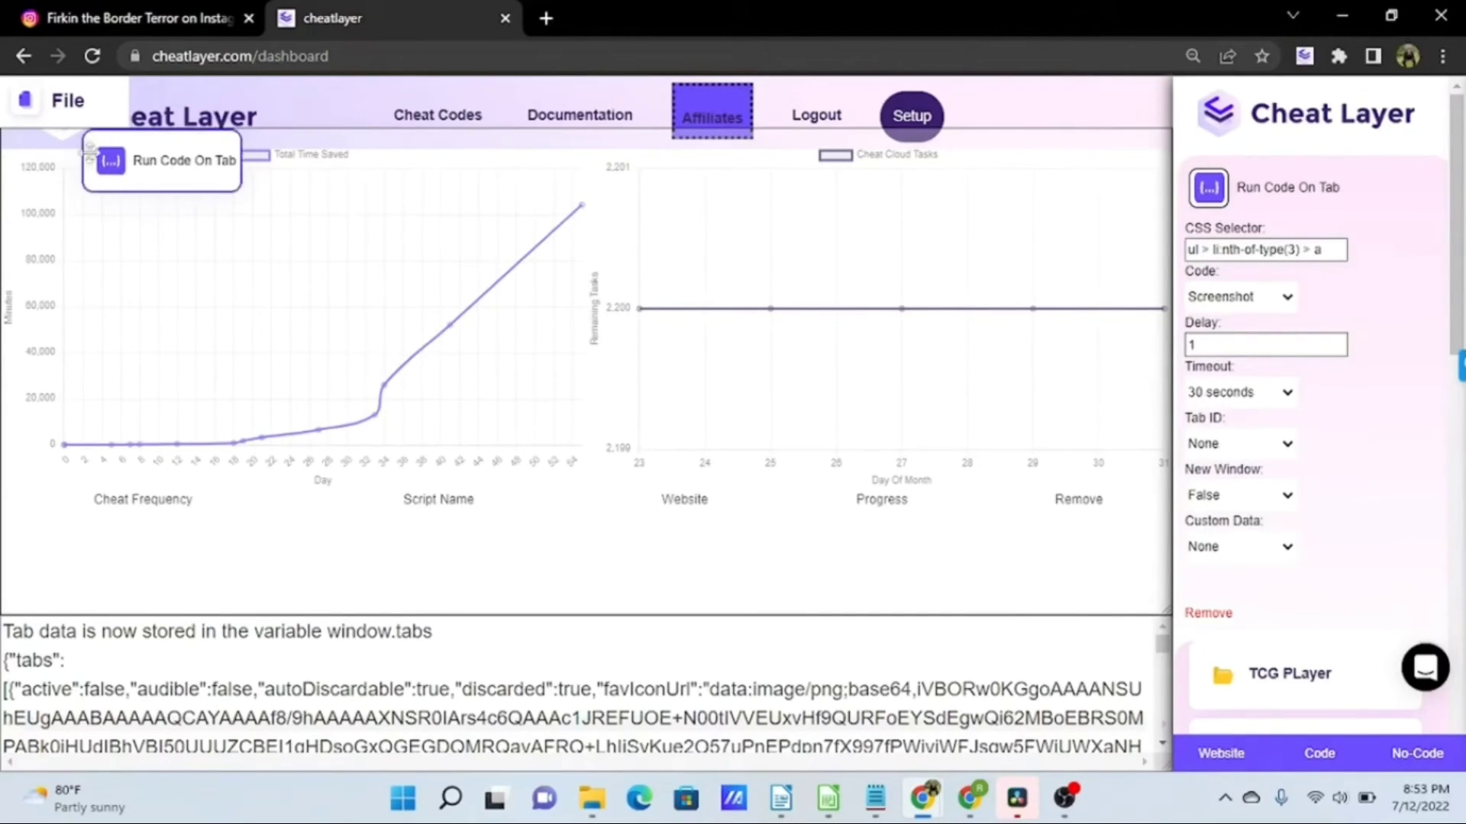
Step: Run the script and open the downloaded webpage (53).png, dismissing the Microsoft Clipchamp promotion
left_click(68, 100)
left_click(55, 276)
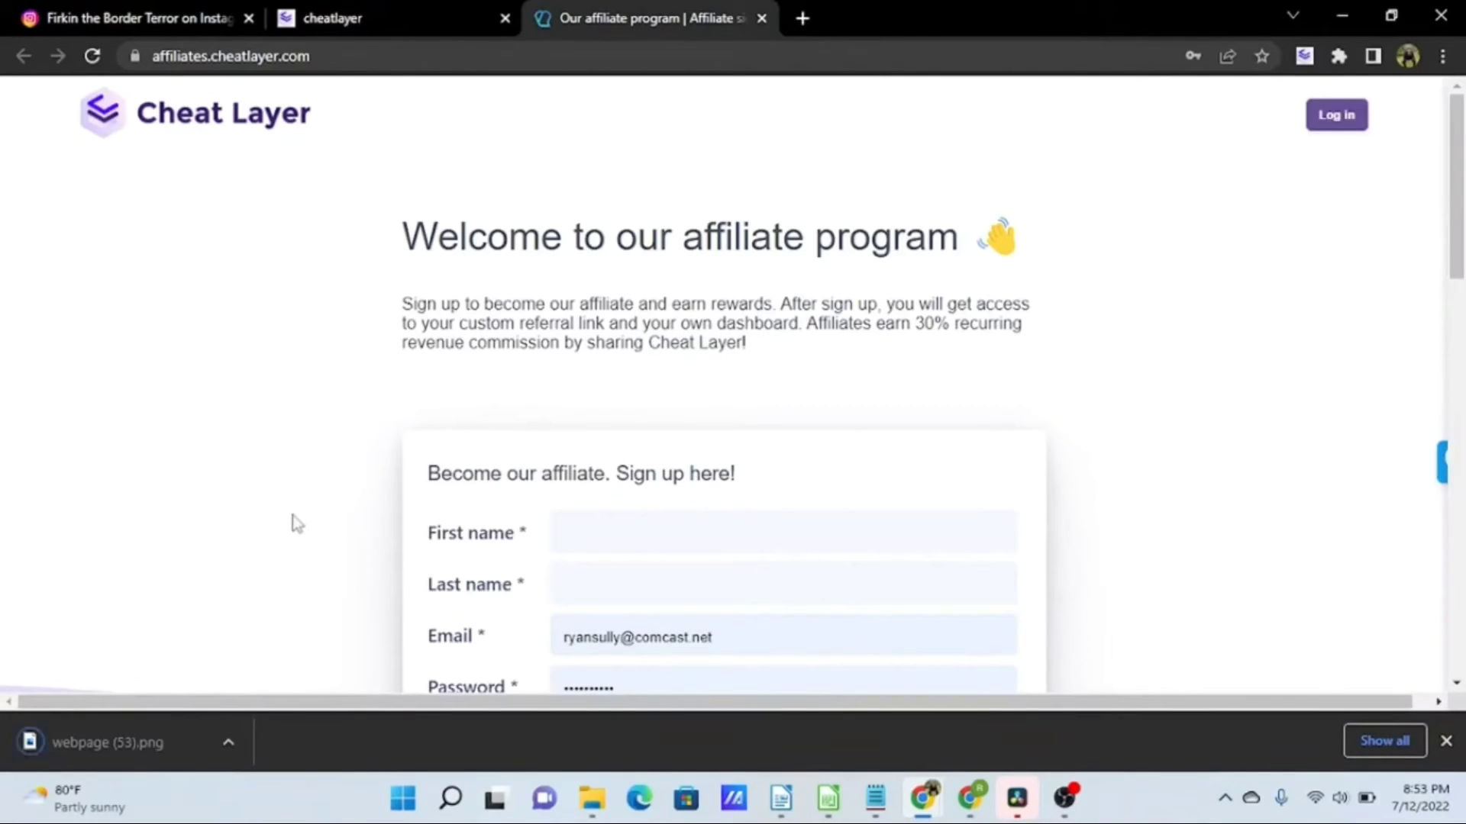
left_click(71, 747)
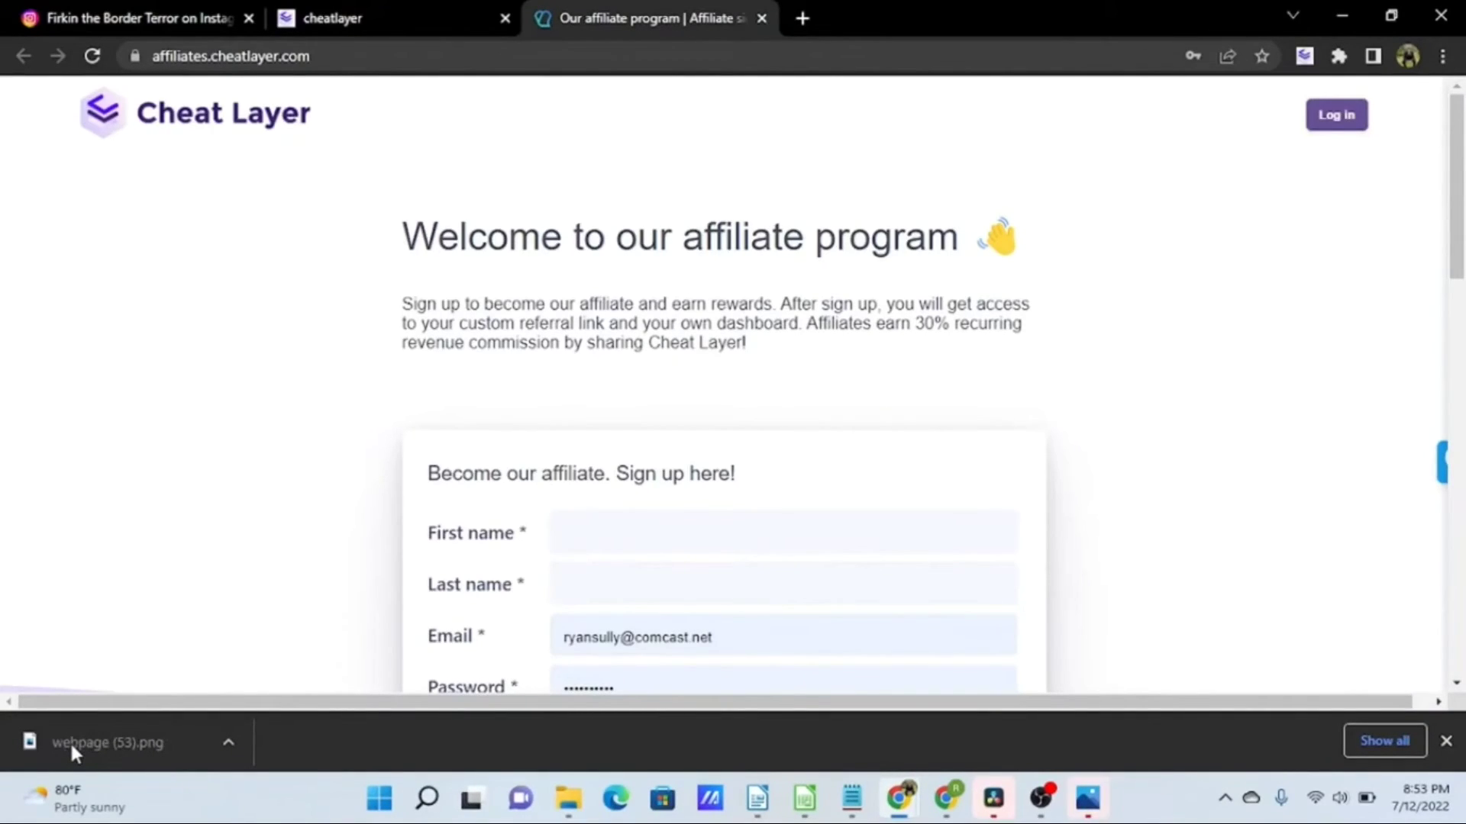
left_click(1091, 801)
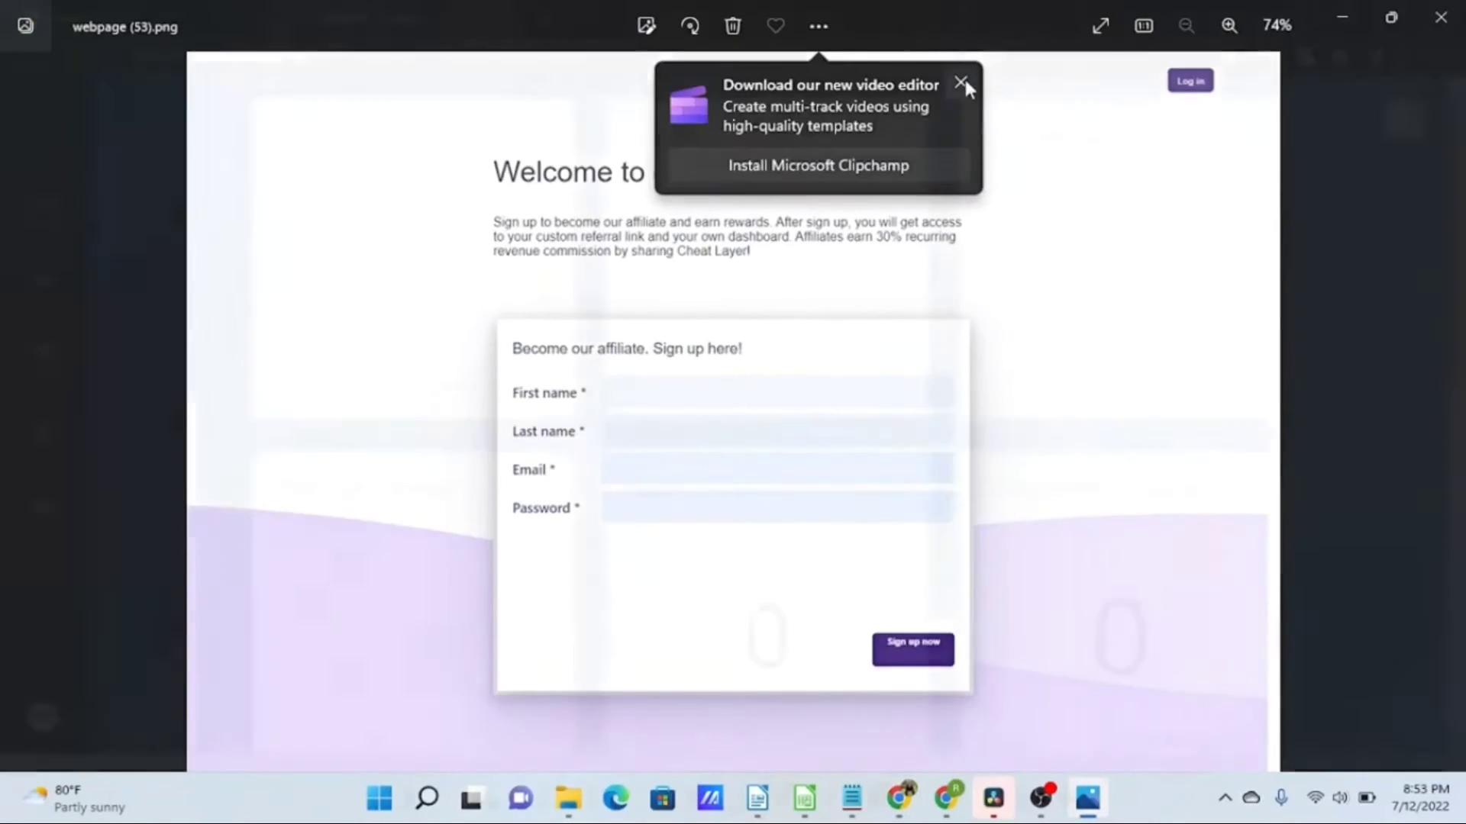
left_click(960, 82)
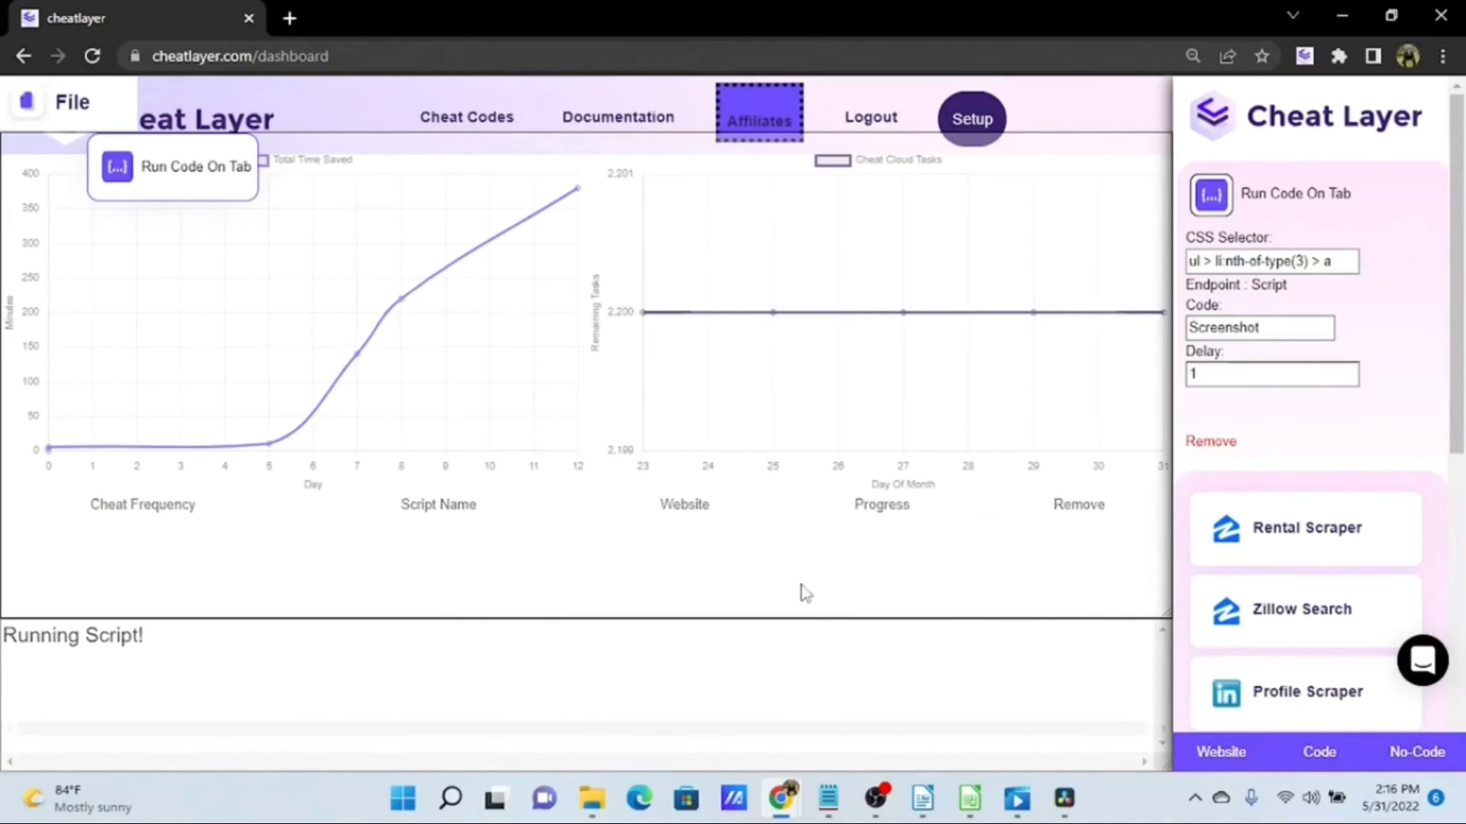
left_click(1216, 762)
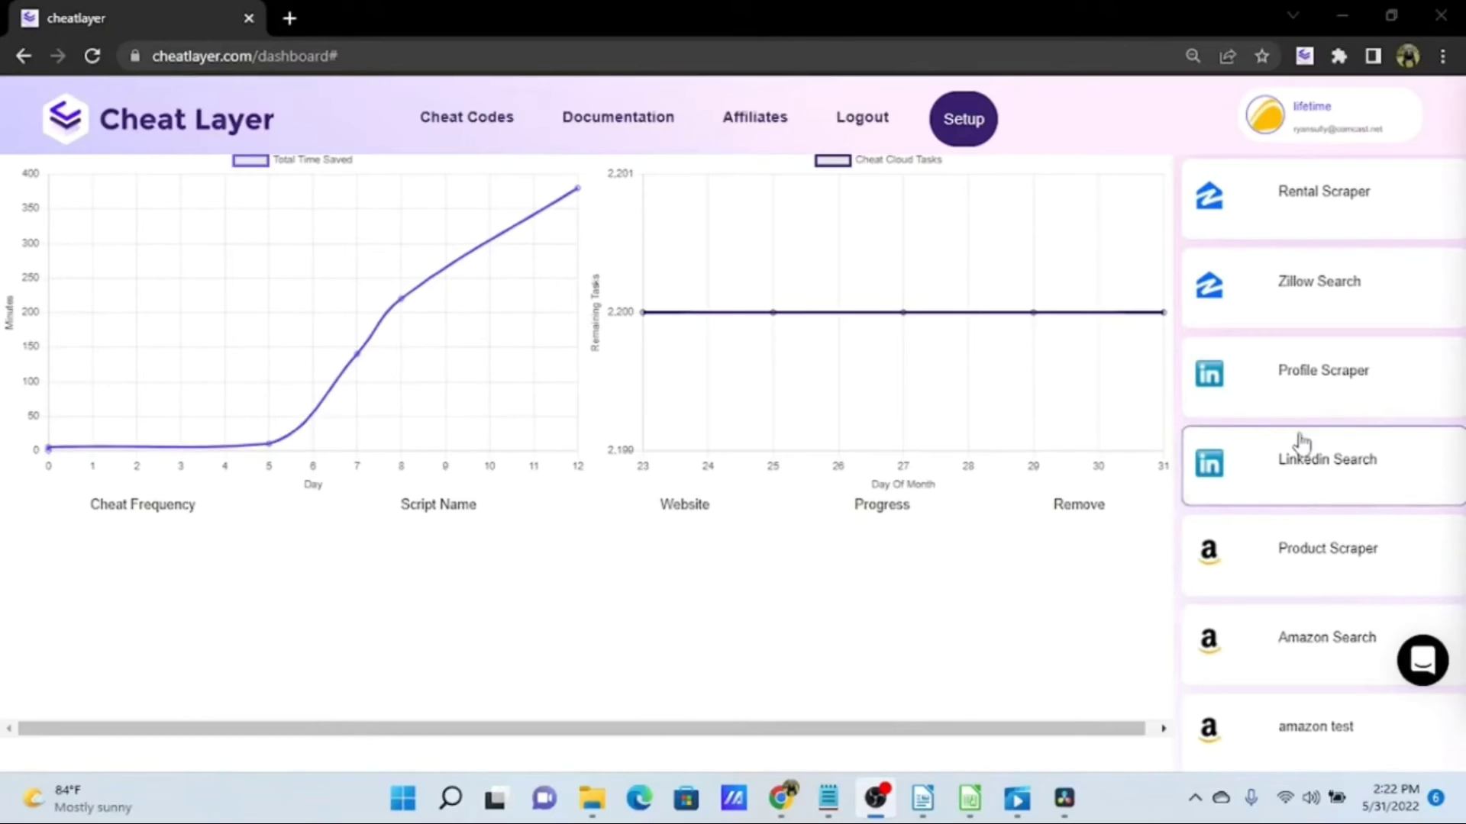
scroll(1256, 262, "down", 2)
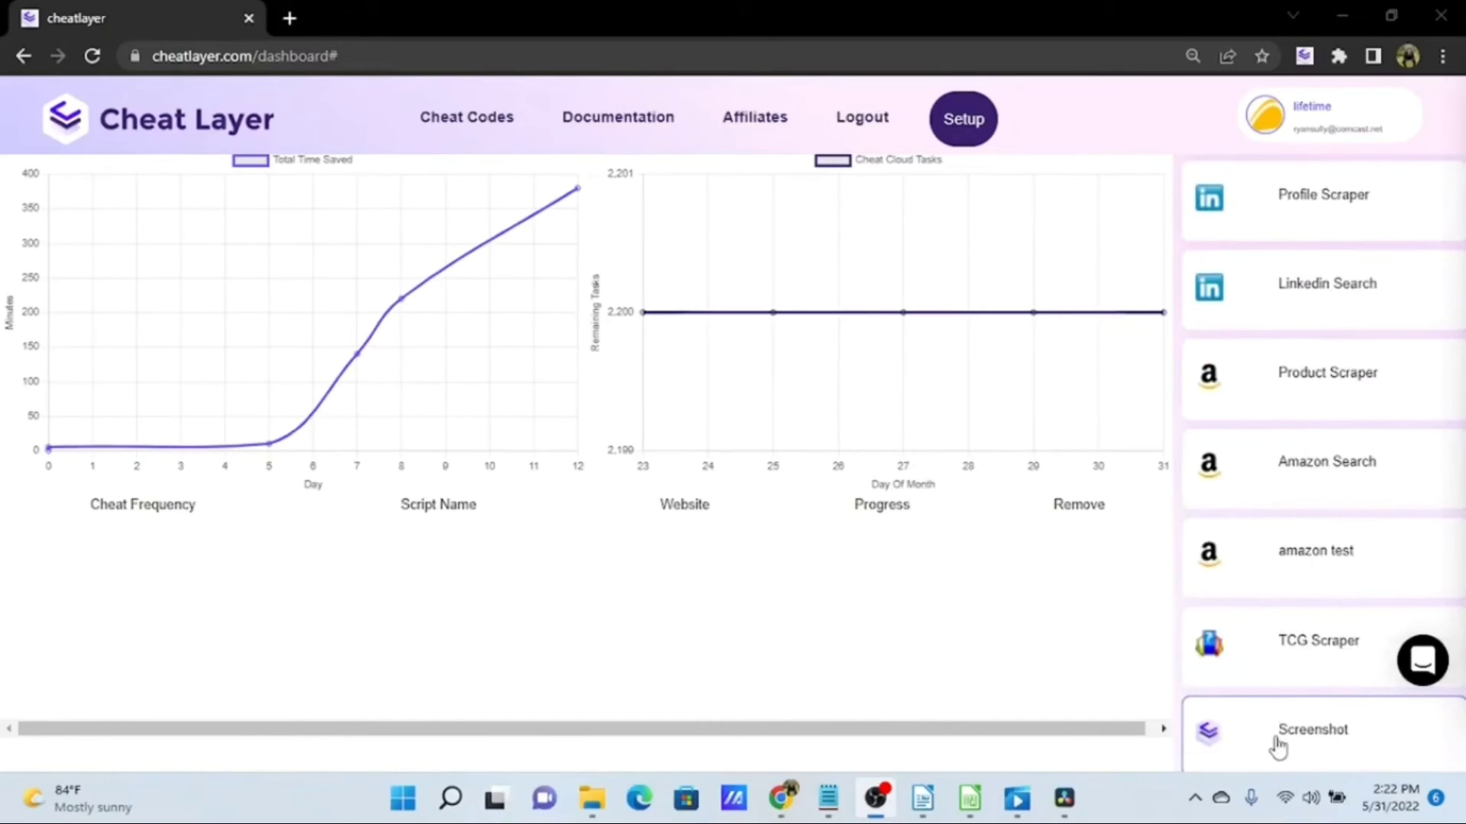
left_click(1306, 736)
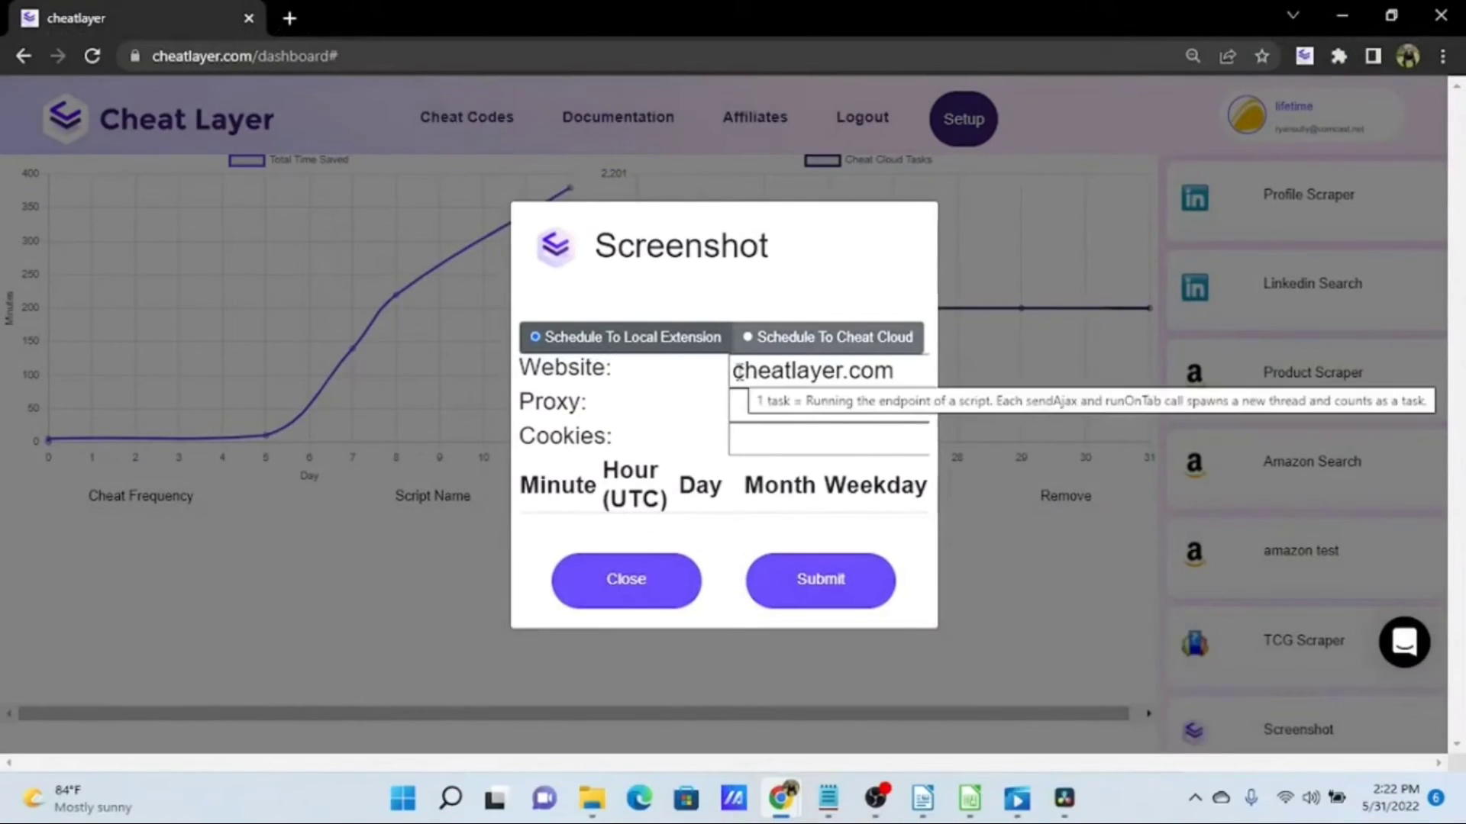
left_click(735, 373)
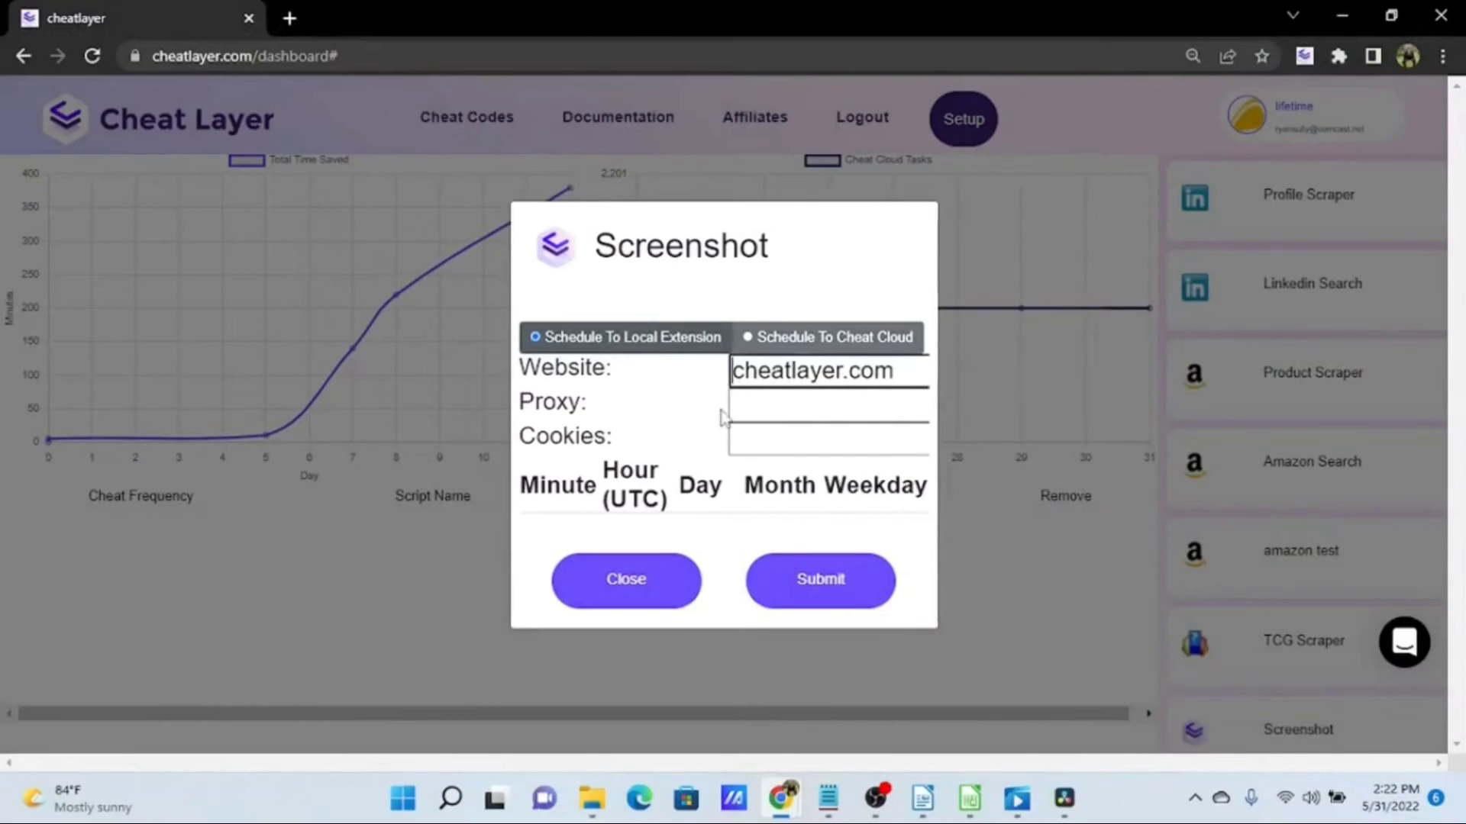
type("https://www.cheatl")
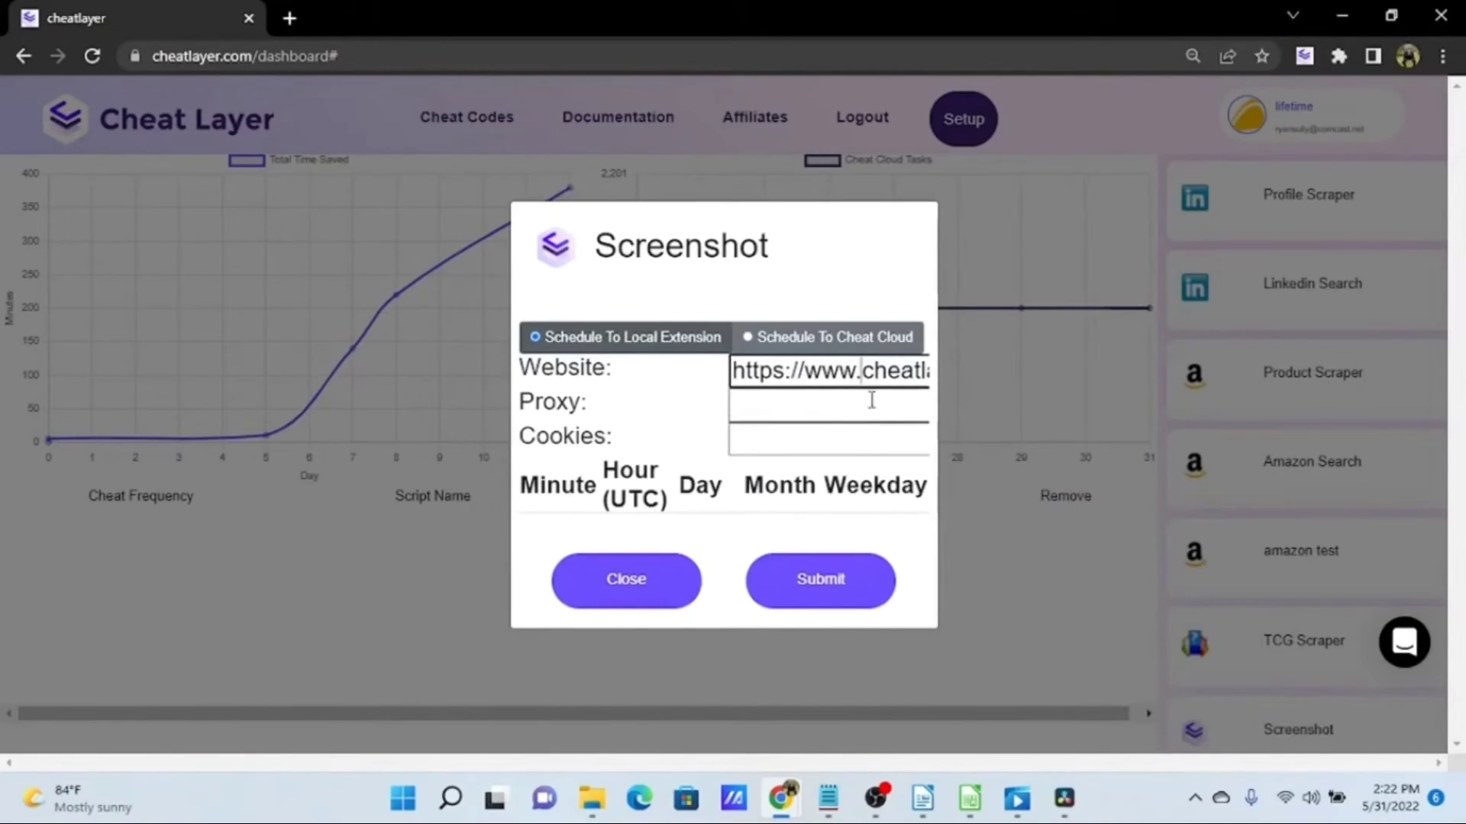
left_click_drag(872, 382, 960, 390)
left_click(888, 378)
Step: Try a schedule of every 2nd minute on Tuesdays in January for the Screenshot script
scroll(720, 427, "down", 3)
scroll(691, 412, "down", 1)
scroll(691, 412, "up", 3)
scroll(565, 409, "down", 2)
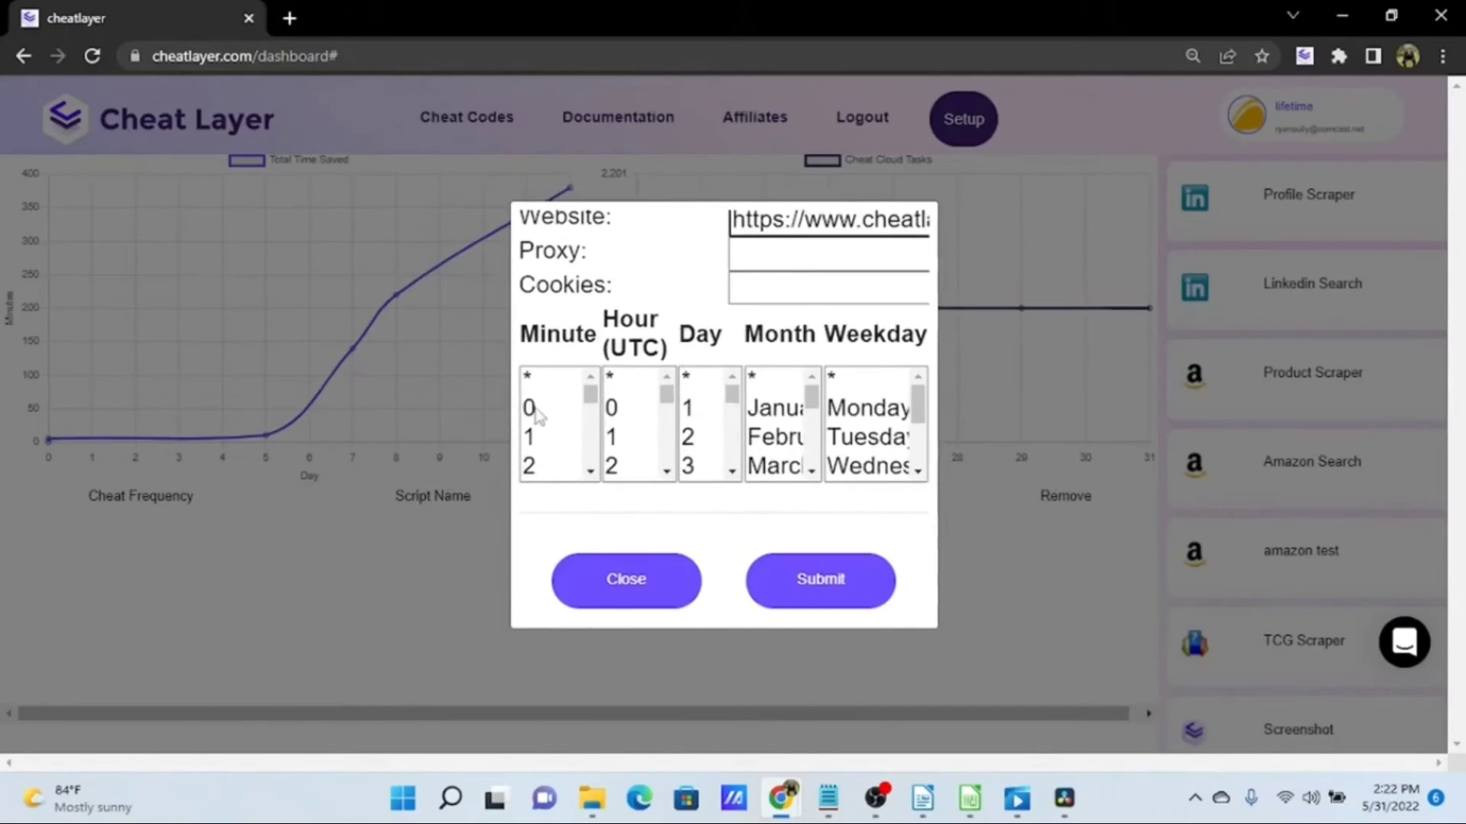
left_click(538, 464)
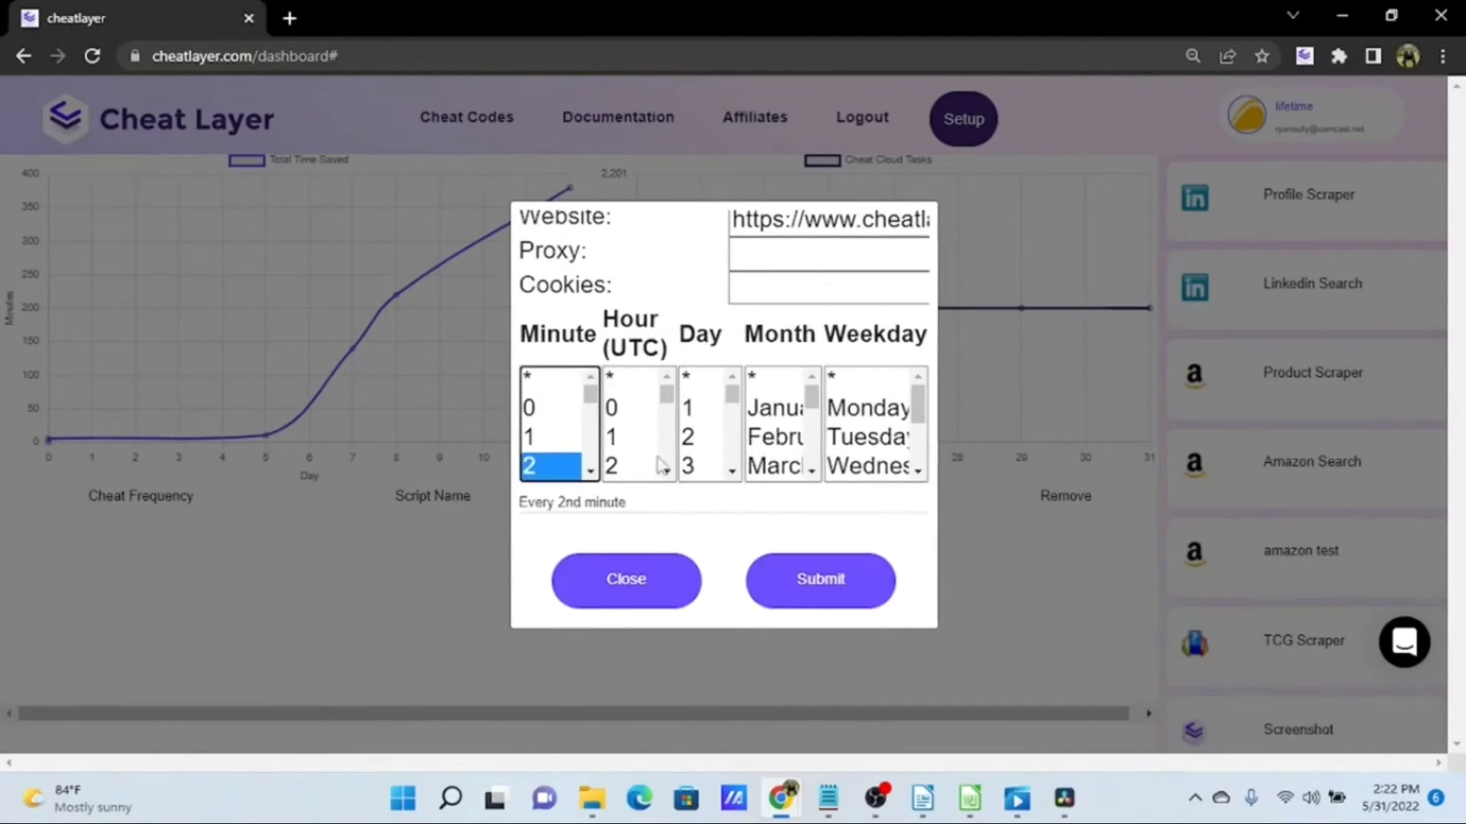
scroll(619, 505, "down", 1)
left_click_drag(532, 510, 504, 492)
left_click(773, 389)
scroll(697, 424, "down", 3)
left_click(863, 418)
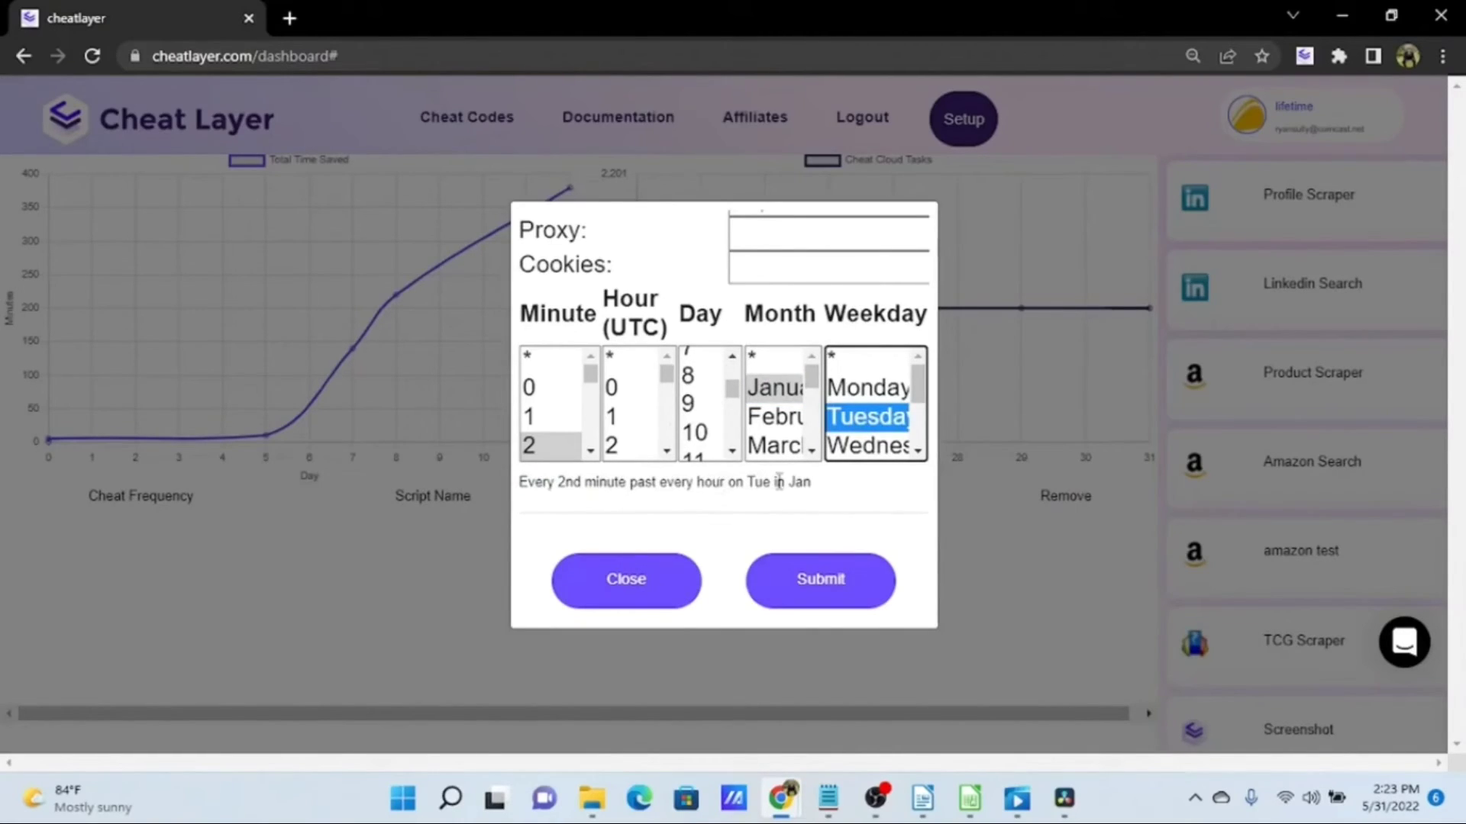
scroll(791, 481, "up", 3)
scroll(649, 387, "down", 3)
Step: Set the minute, hour, day, month and weekday all to * so the Screenshot script runs every minute
left_click(559, 365)
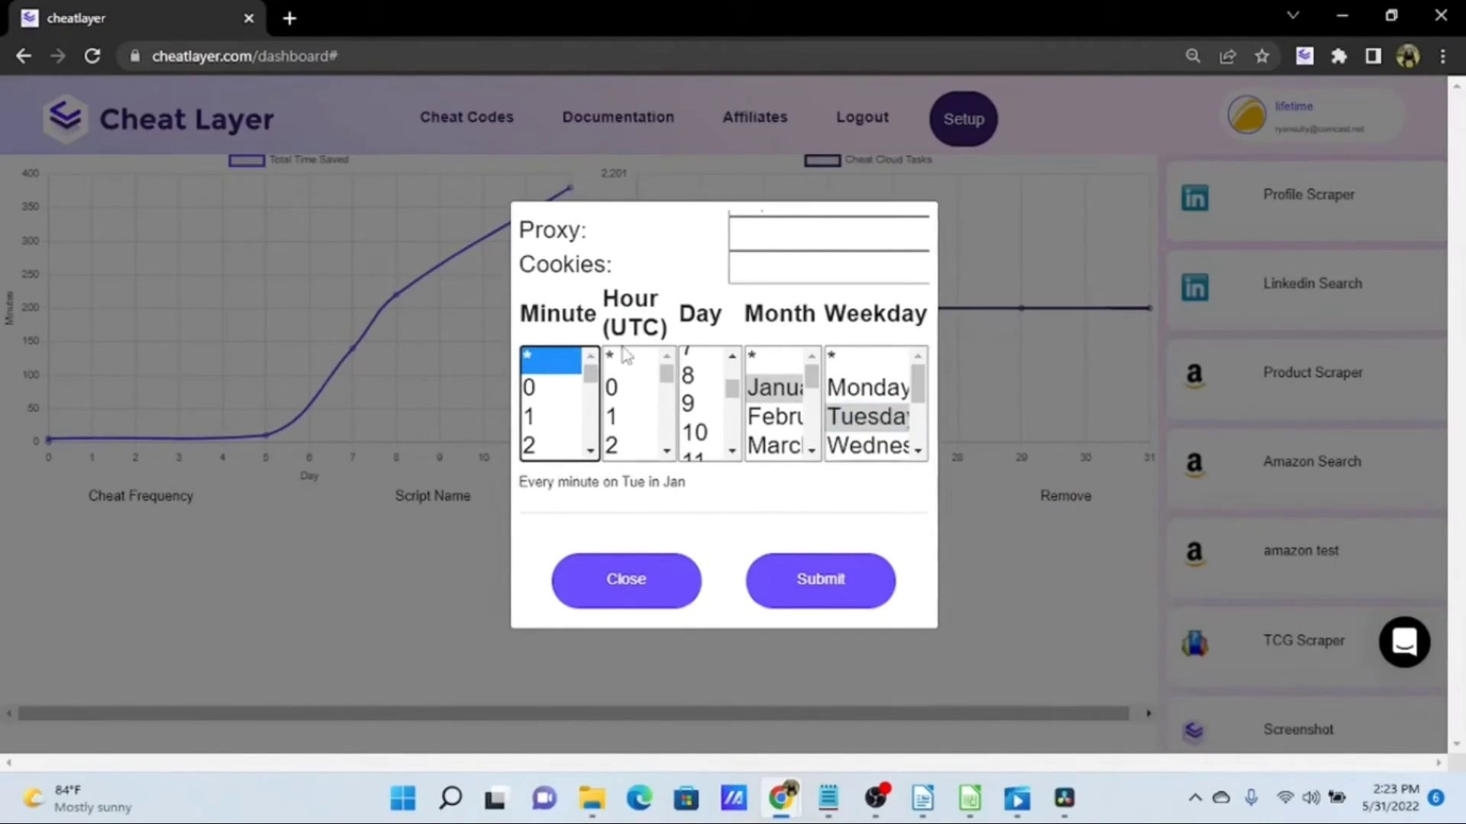
left_click(627, 359)
scroll(714, 380, "up", 3)
left_click(705, 361)
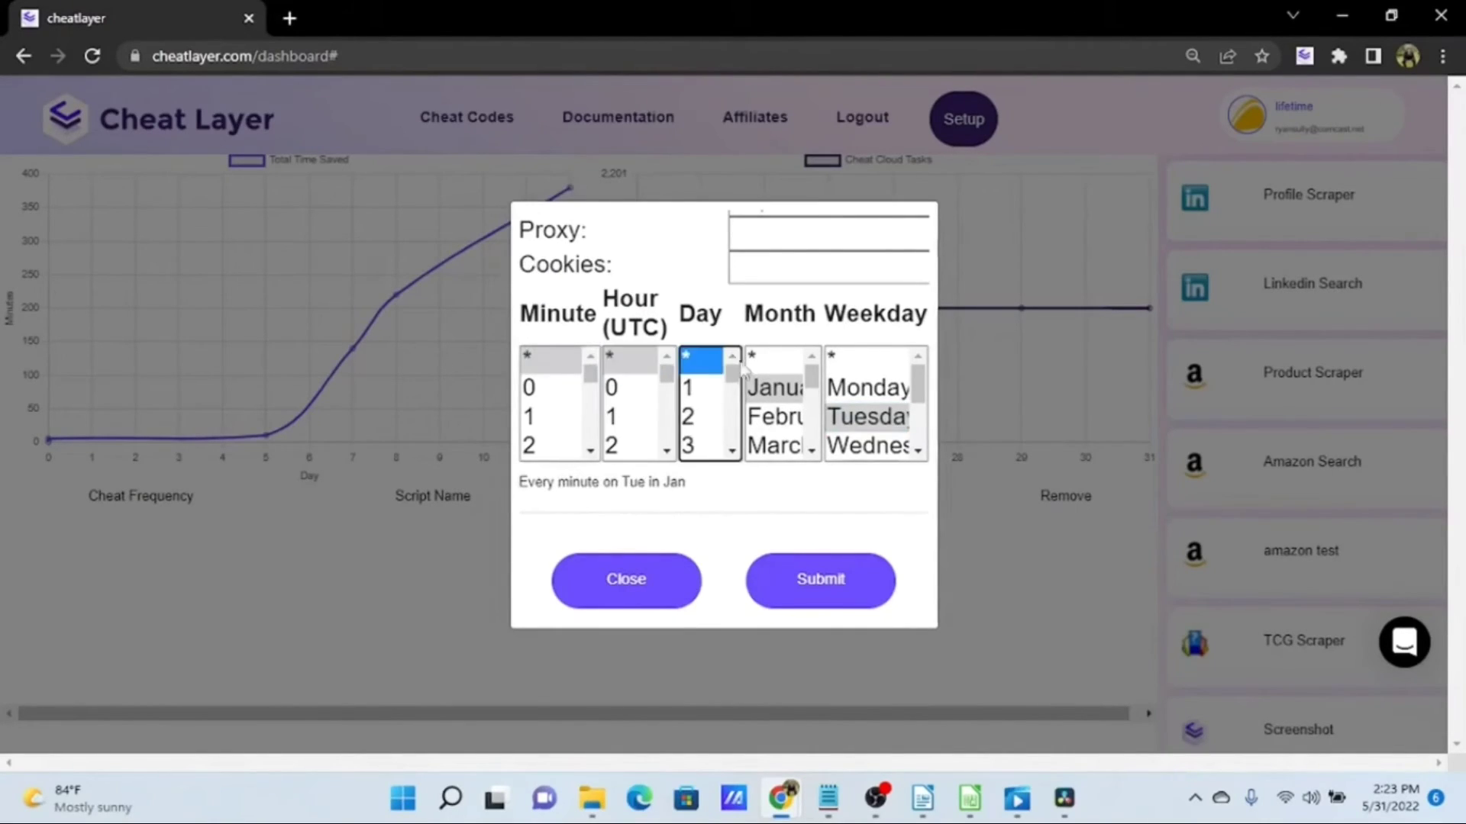
left_click(764, 358)
left_click(835, 359)
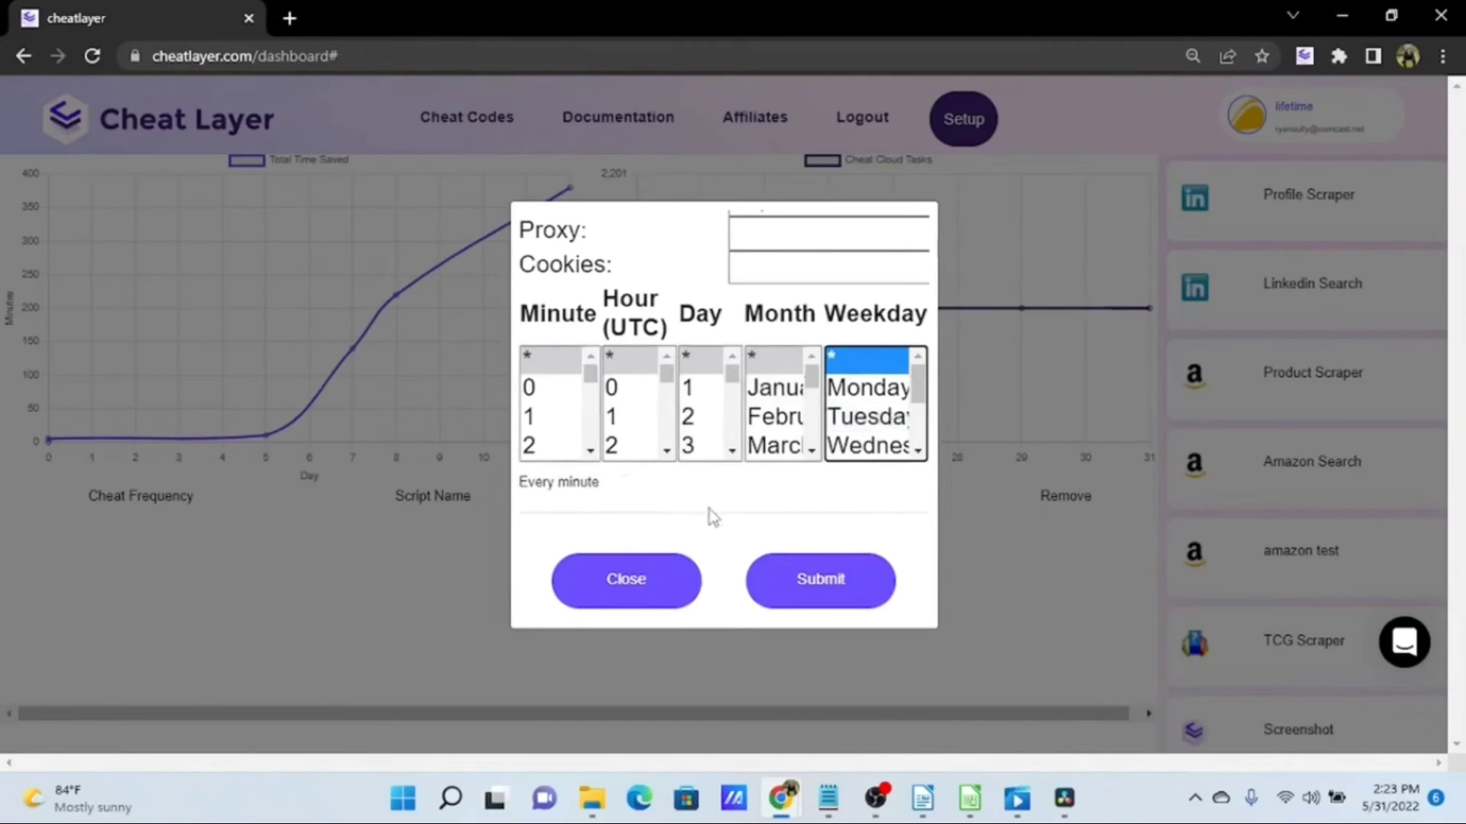
Step: Submit the Screenshot schedule and open the downloaded webpage (47).png
scroll(712, 517, "up", 3)
scroll(765, 380, "down", 3)
left_click(825, 592)
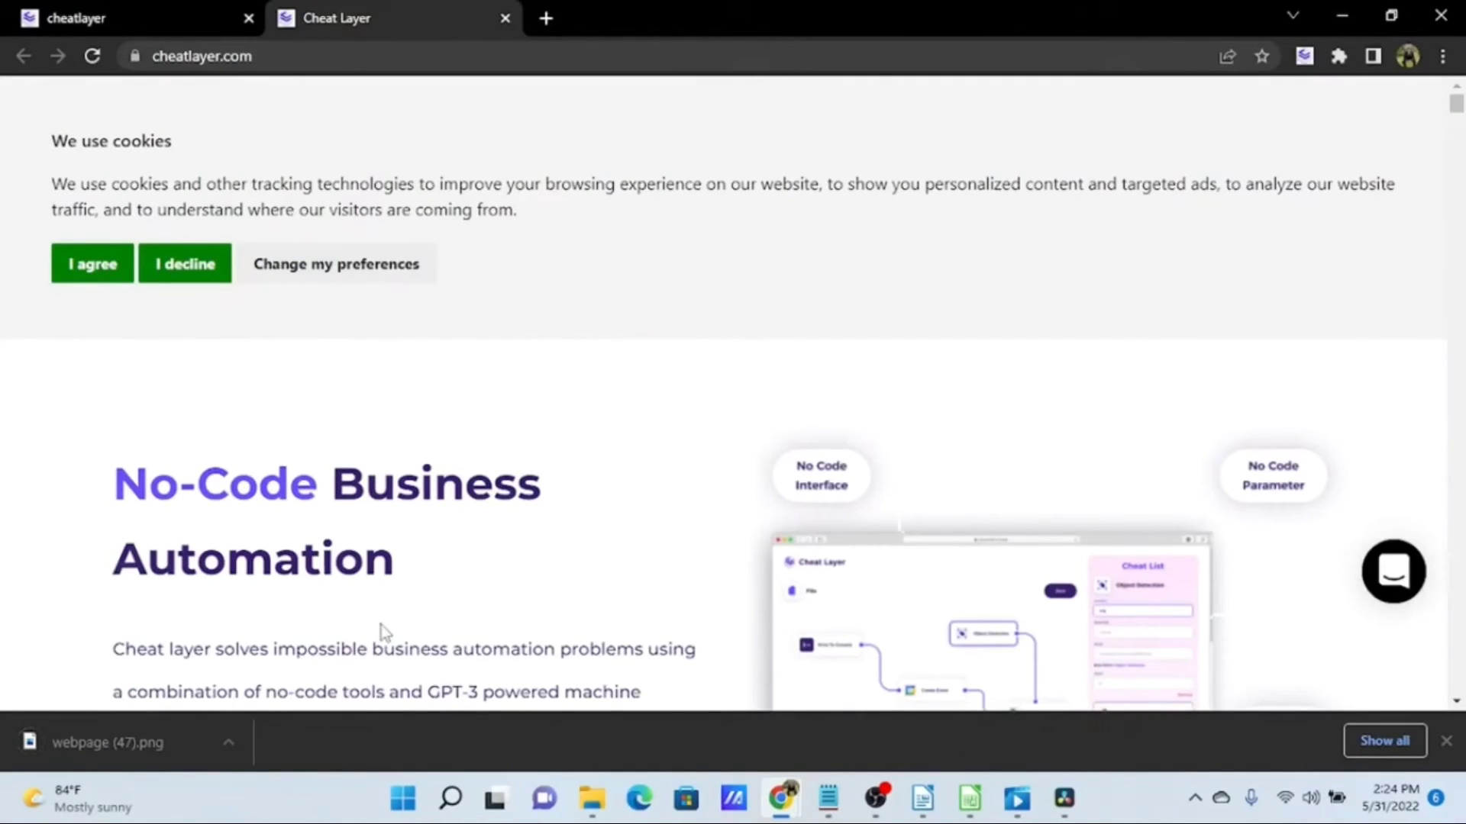
left_click(85, 741)
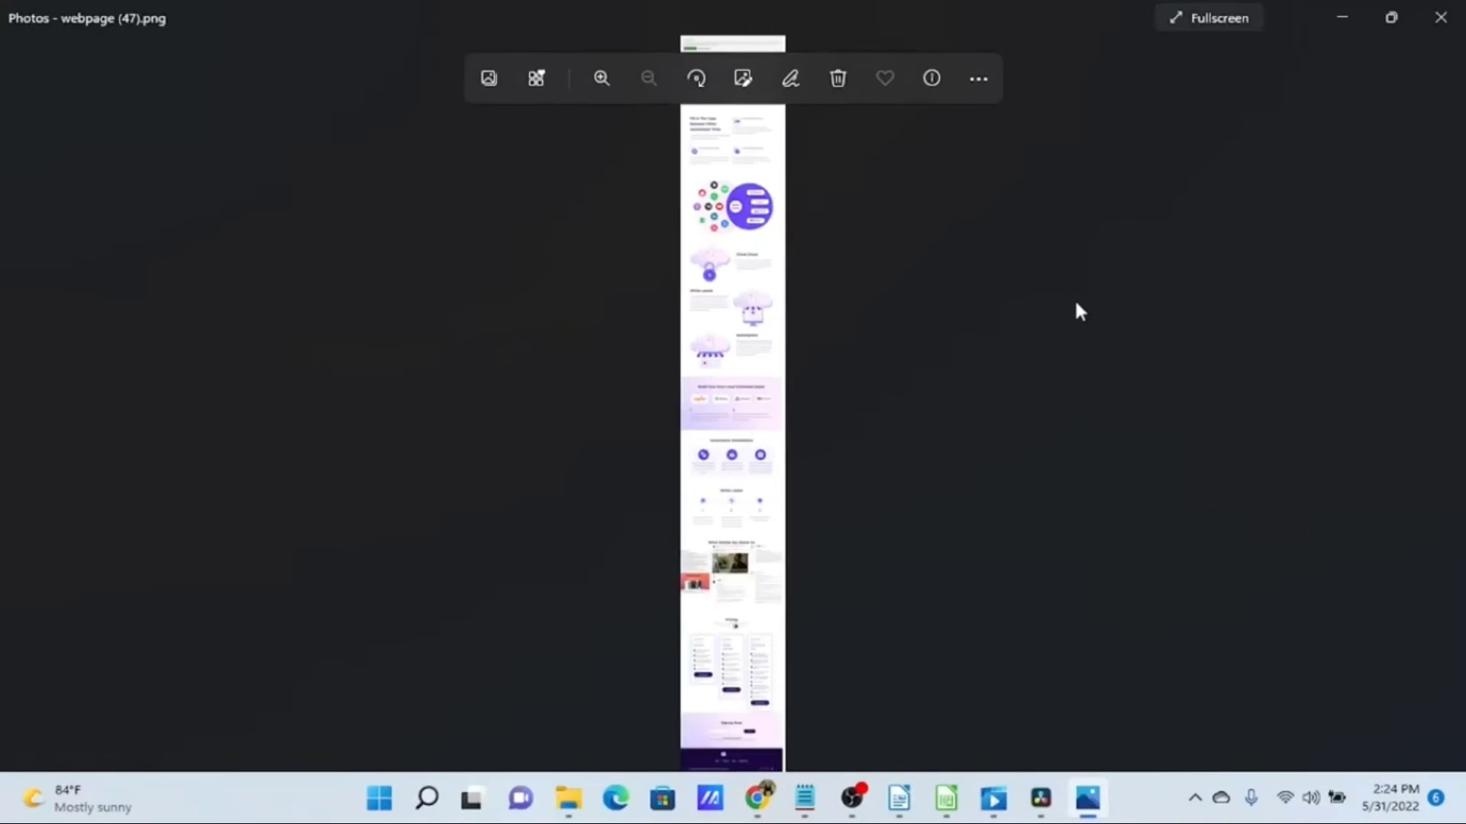
Step: Close the webpage screenshot image and remove the every-minute Screenshot schedule from the Cheat Layer dashboard
left_click(1439, 25)
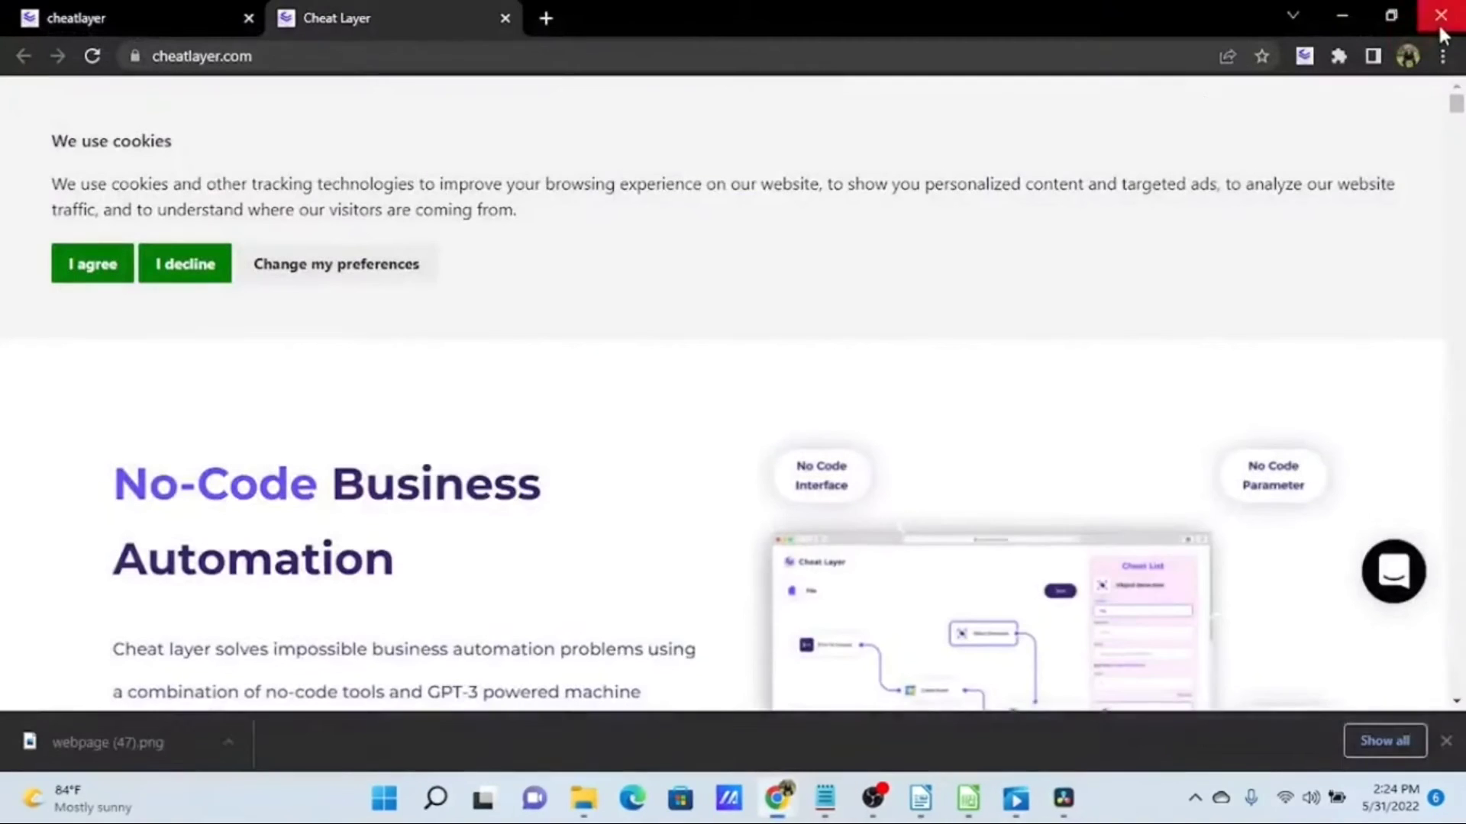
left_click(99, 14)
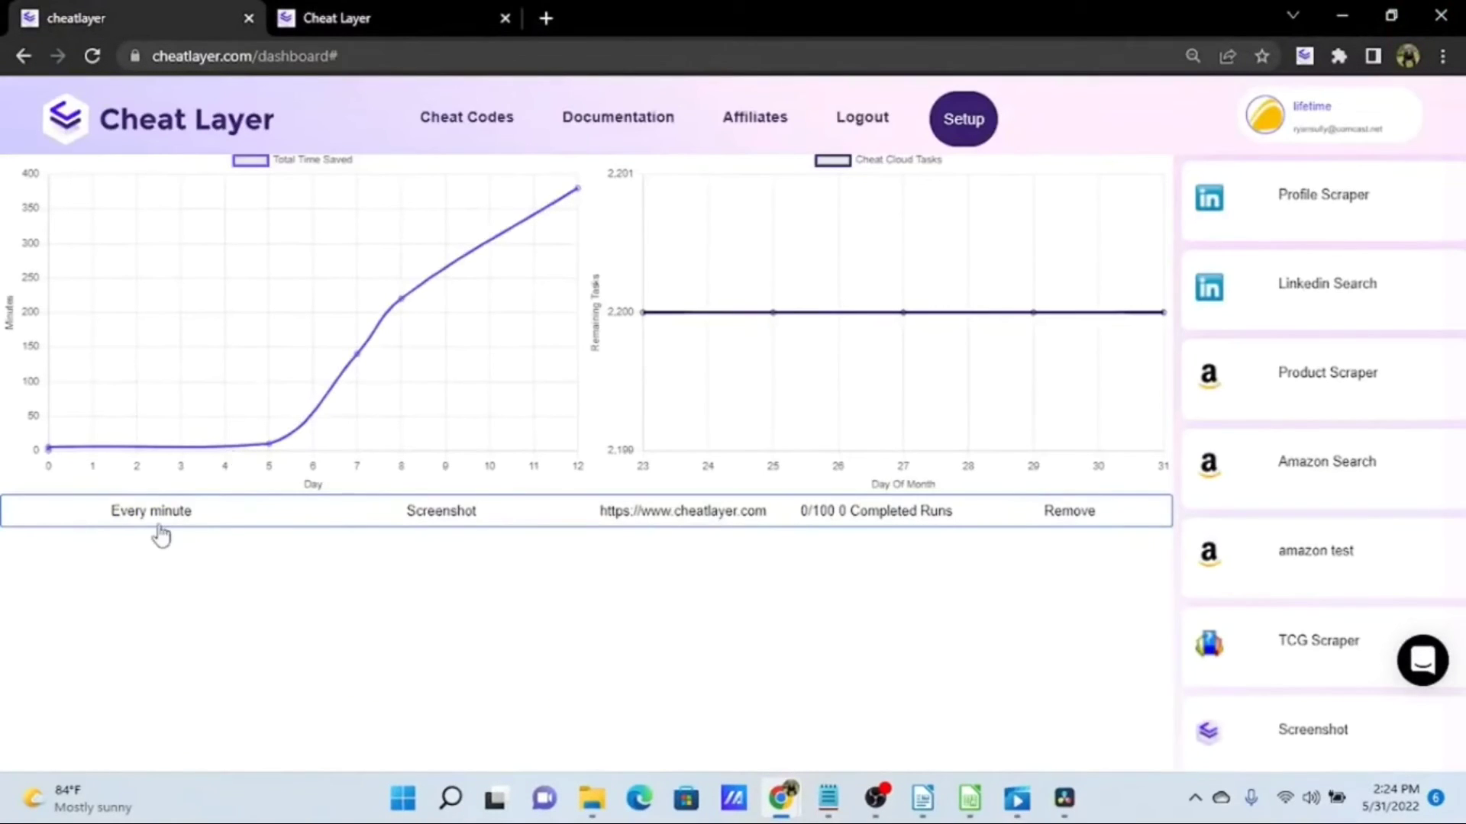
left_click(1068, 519)
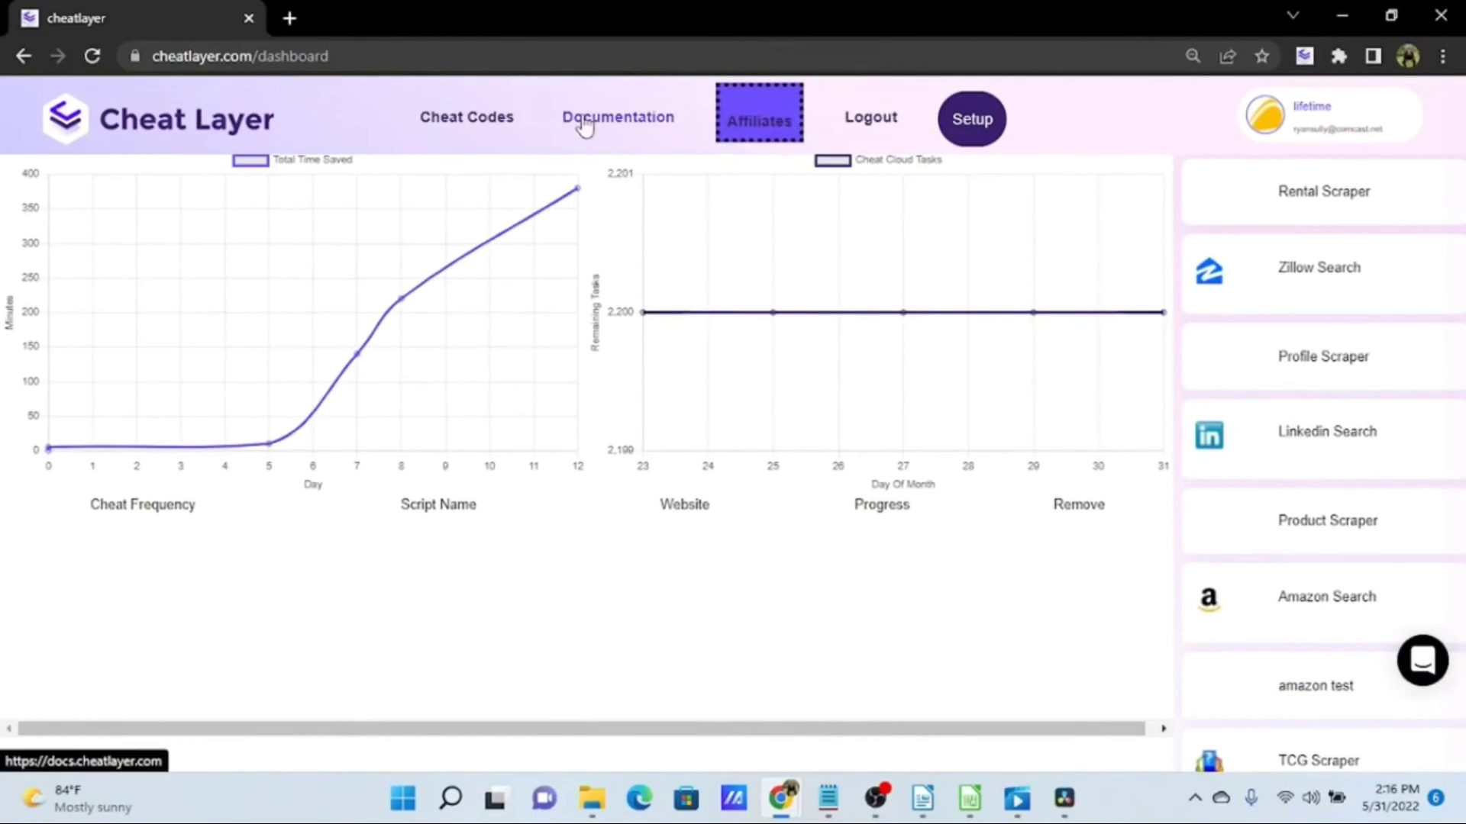
Step: Open the Cheat Layer documentation, look through its Cheat Codes topics and open the Keyboard Shortcuts page
left_click(585, 120)
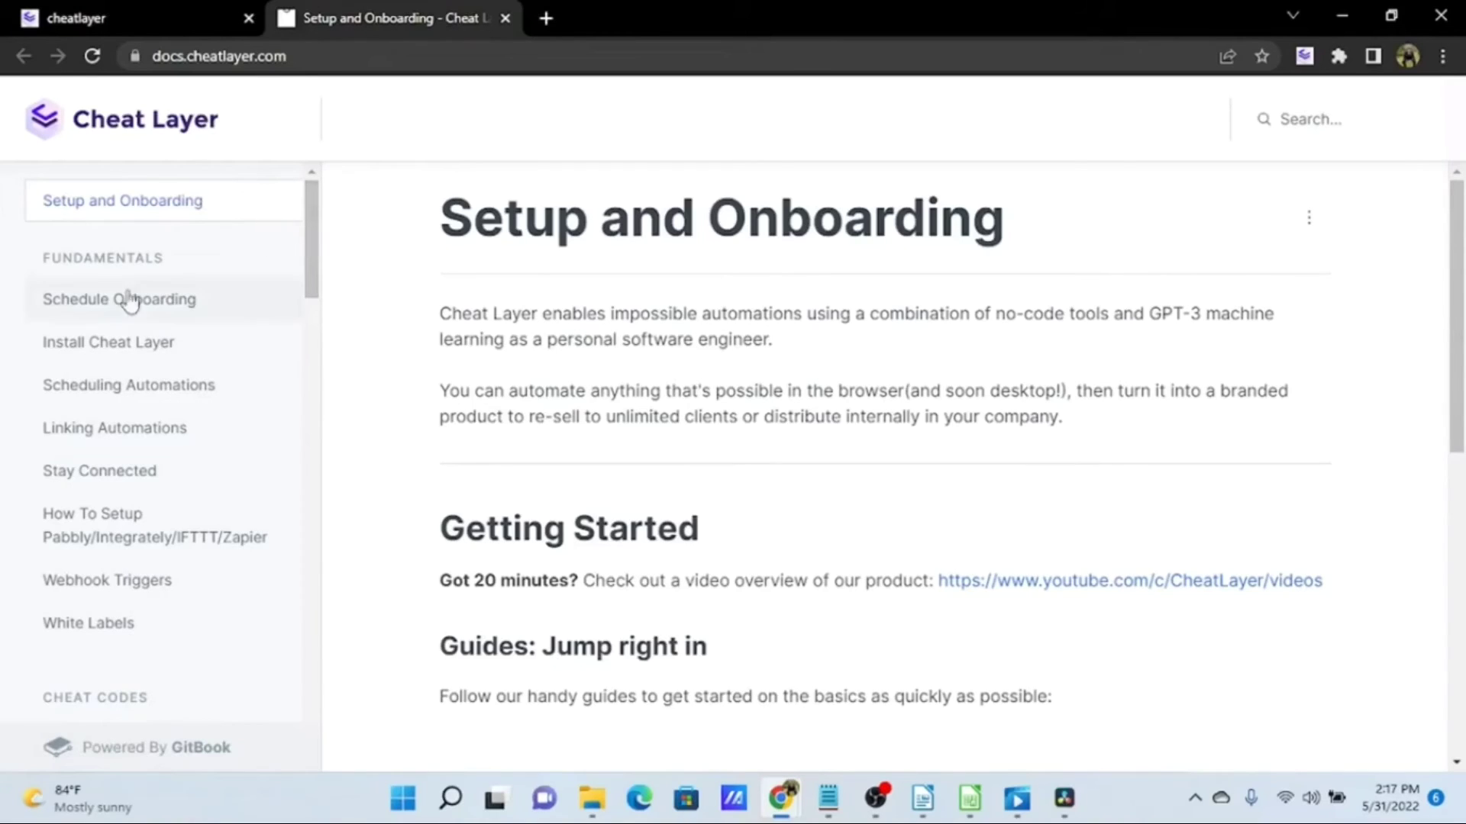
scroll(180, 461, "down", 5)
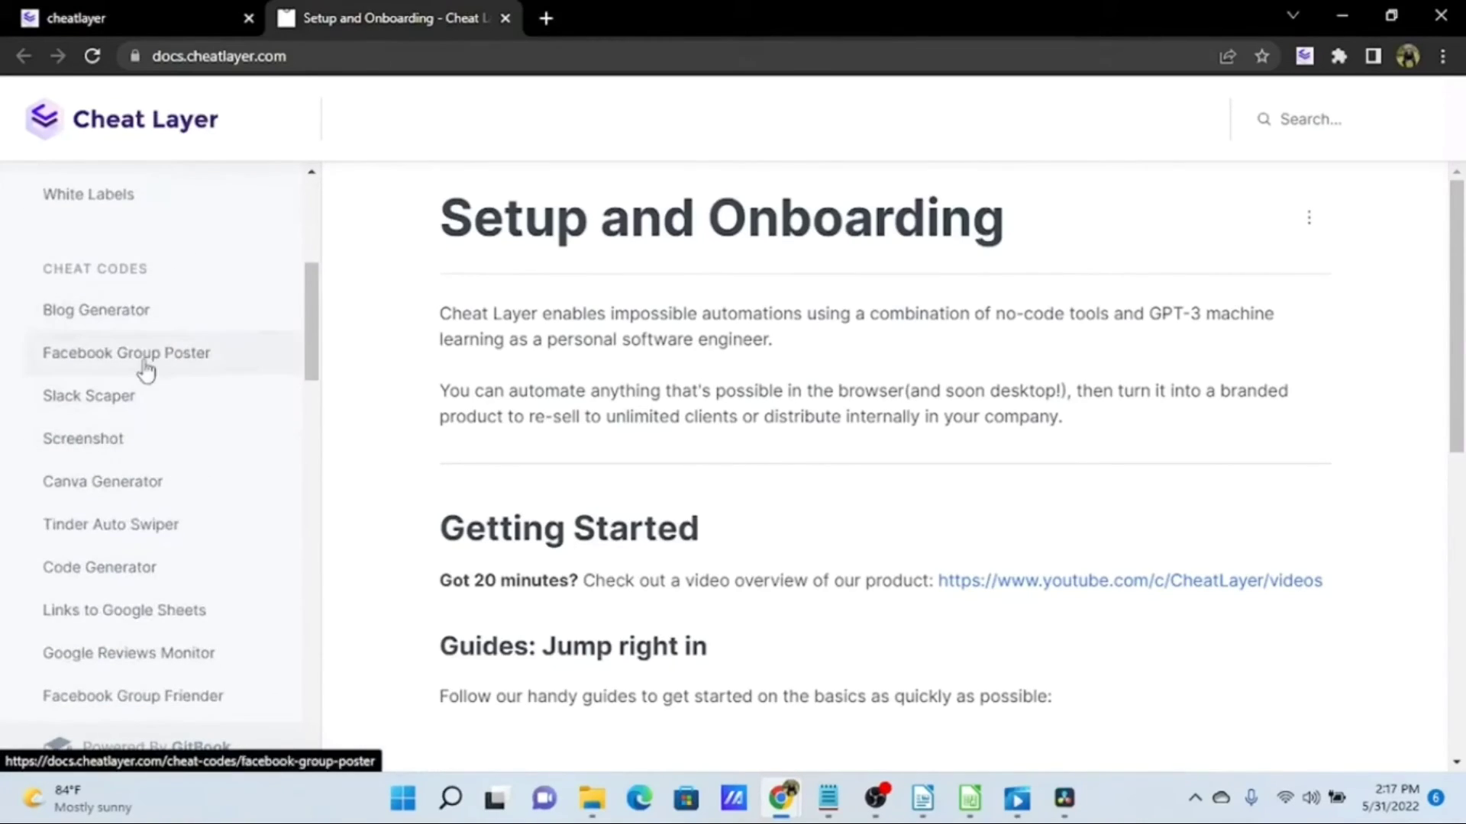
scroll(149, 374, "down", 2)
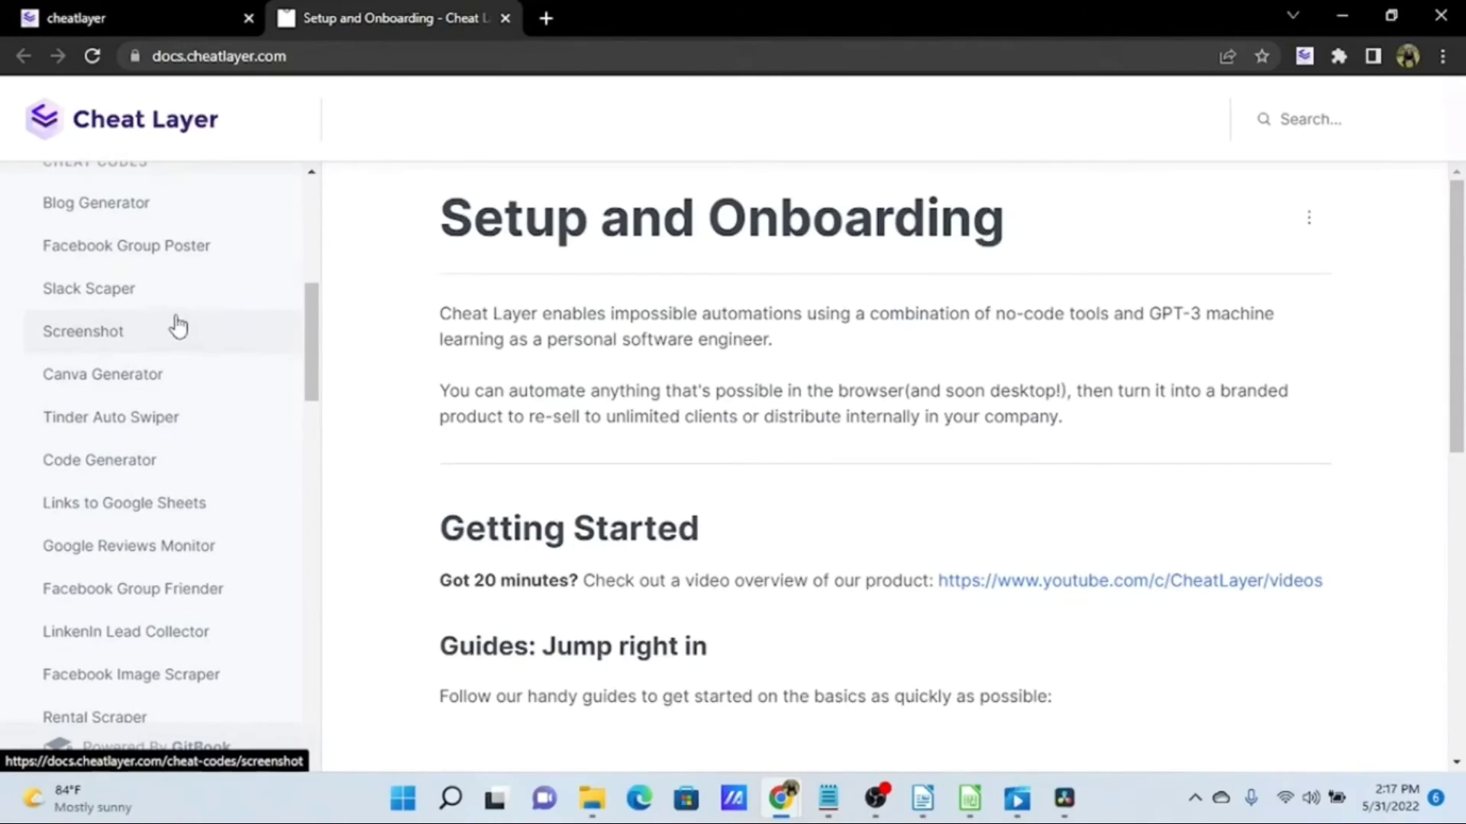
scroll(178, 328, "down", 8)
scroll(174, 330, "down", 2)
scroll(171, 321, "up", 2)
left_click(145, 241)
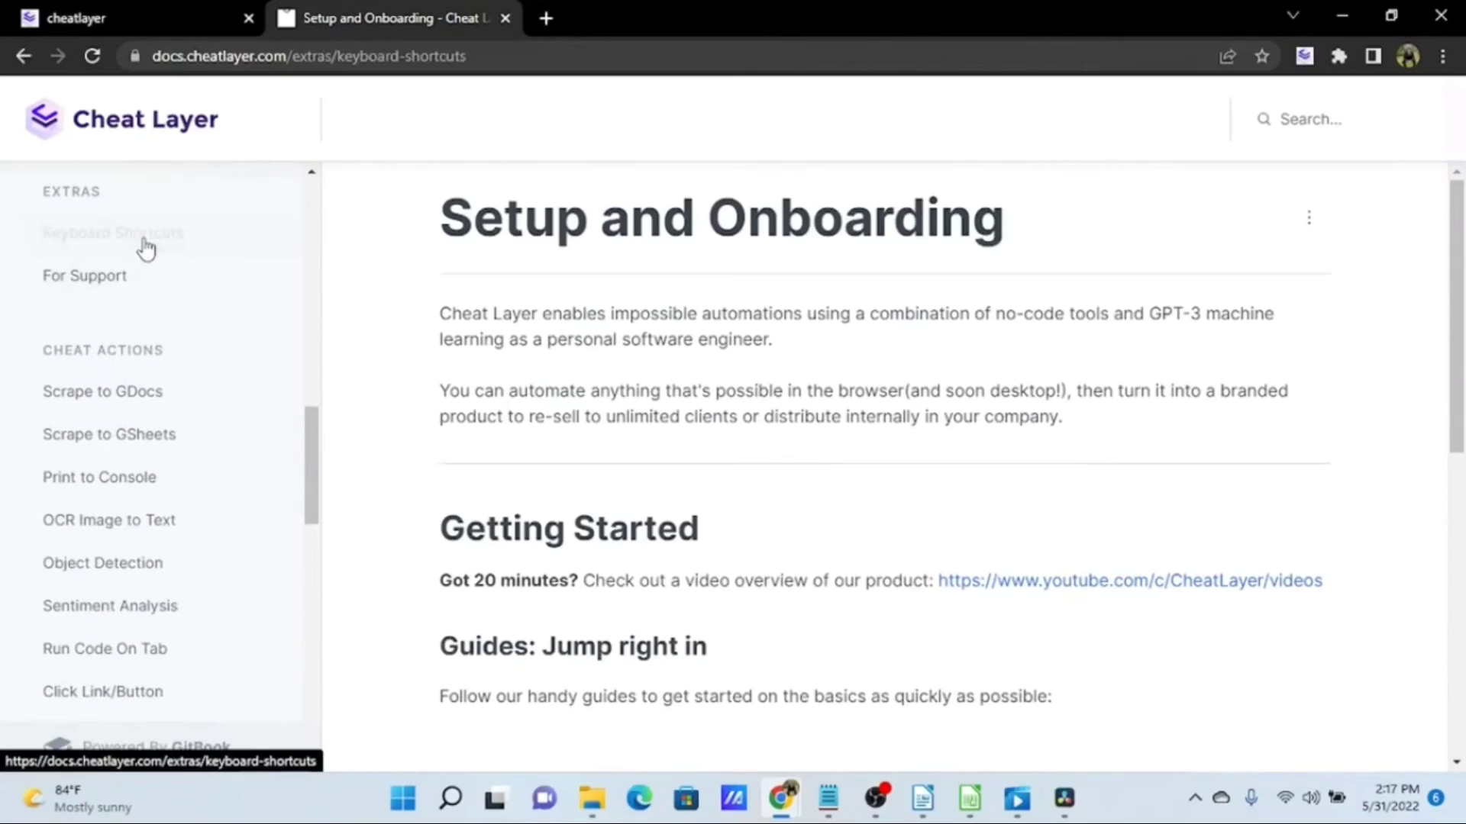
Step: Examine the Cheat Actions topics in the documentation, from Scrape to GDocs through Screenshot
scroll(183, 298, "down", 3)
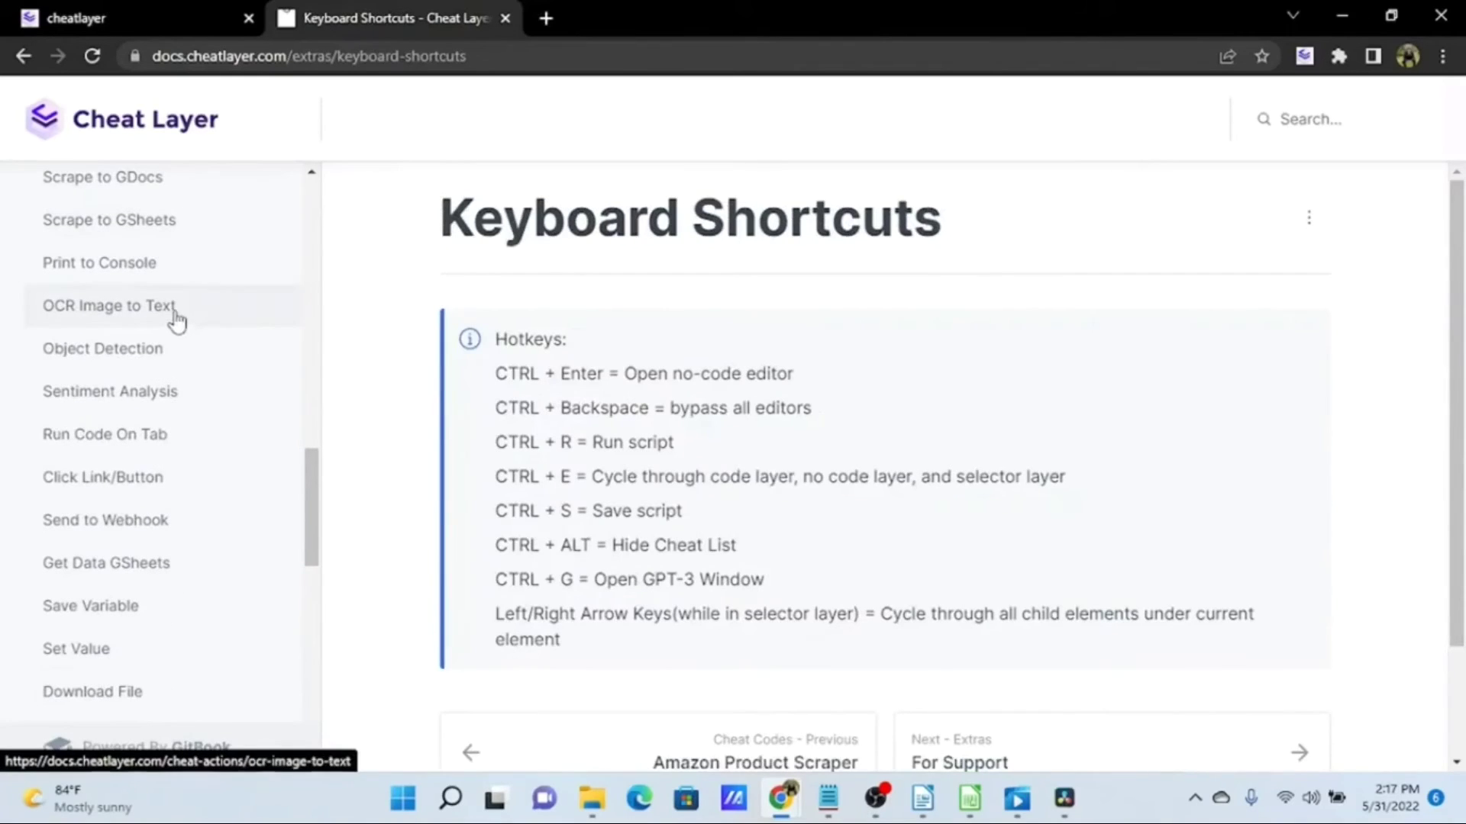
scroll(193, 353, "down", 1)
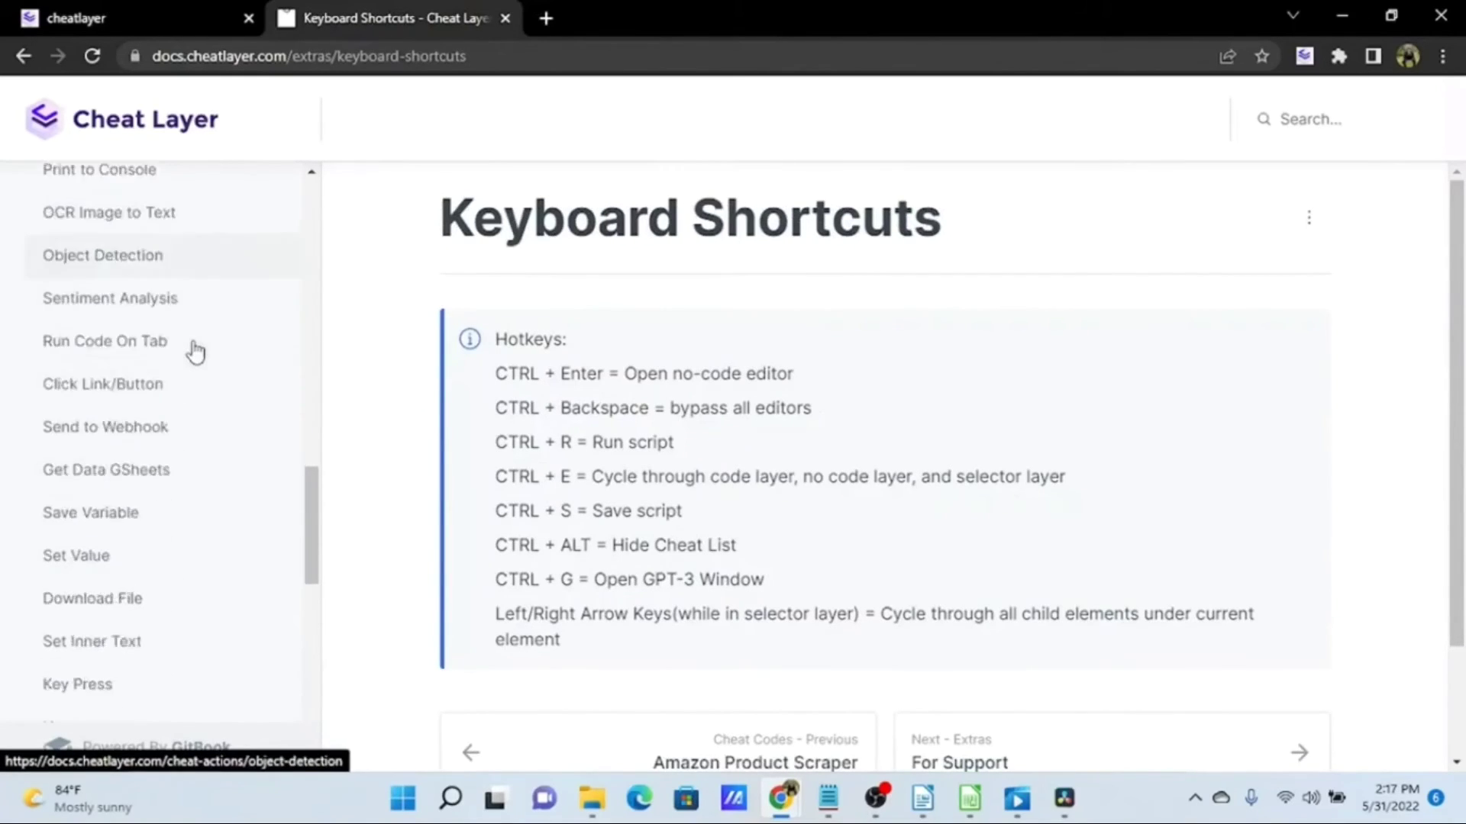
scroll(195, 352, "down", 3)
scroll(195, 352, "up", 6)
scroll(192, 351, "up", 1)
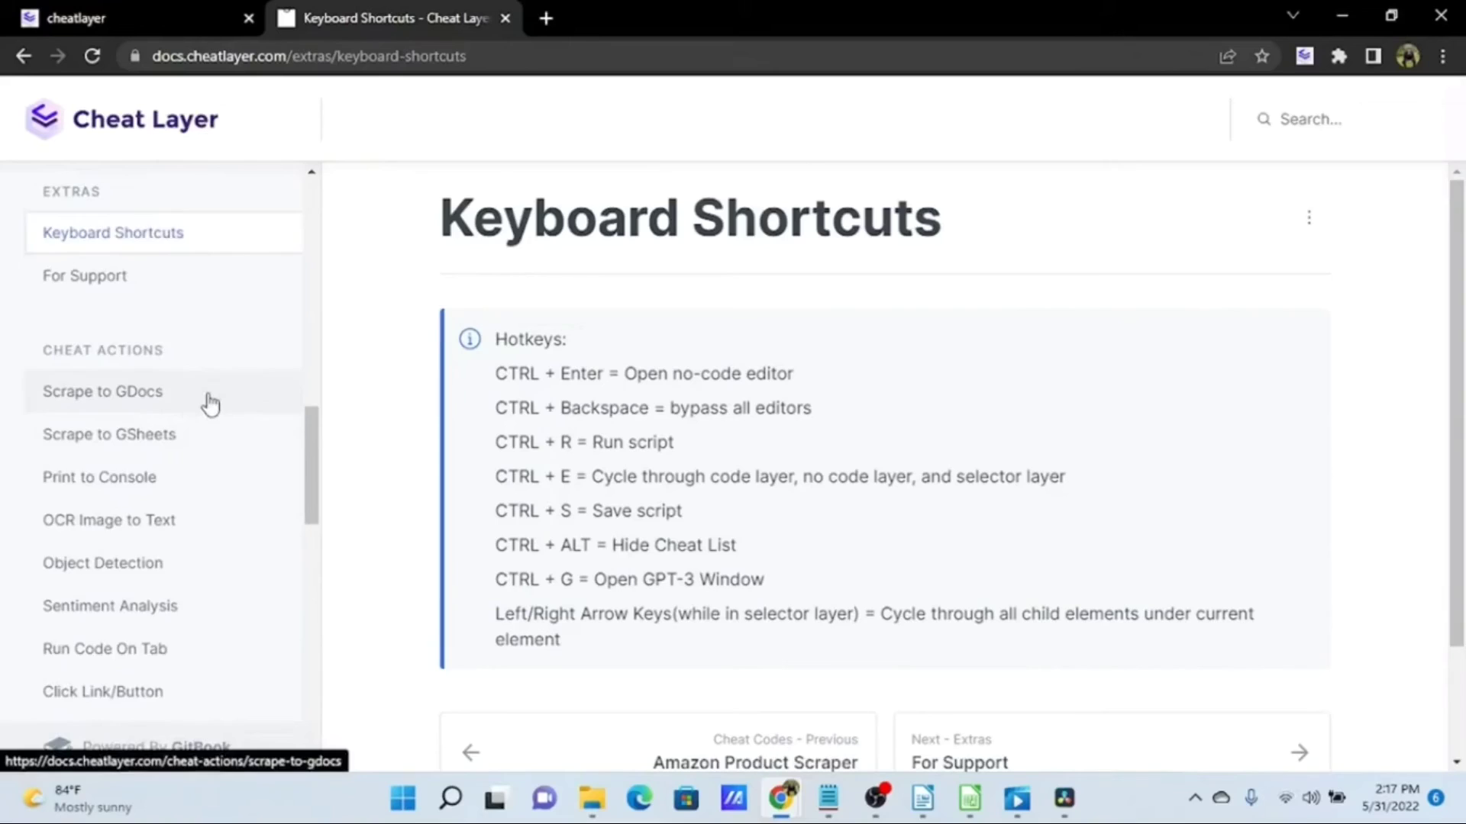
scroll(206, 401, "down", 8)
scroll(210, 409, "down", 1)
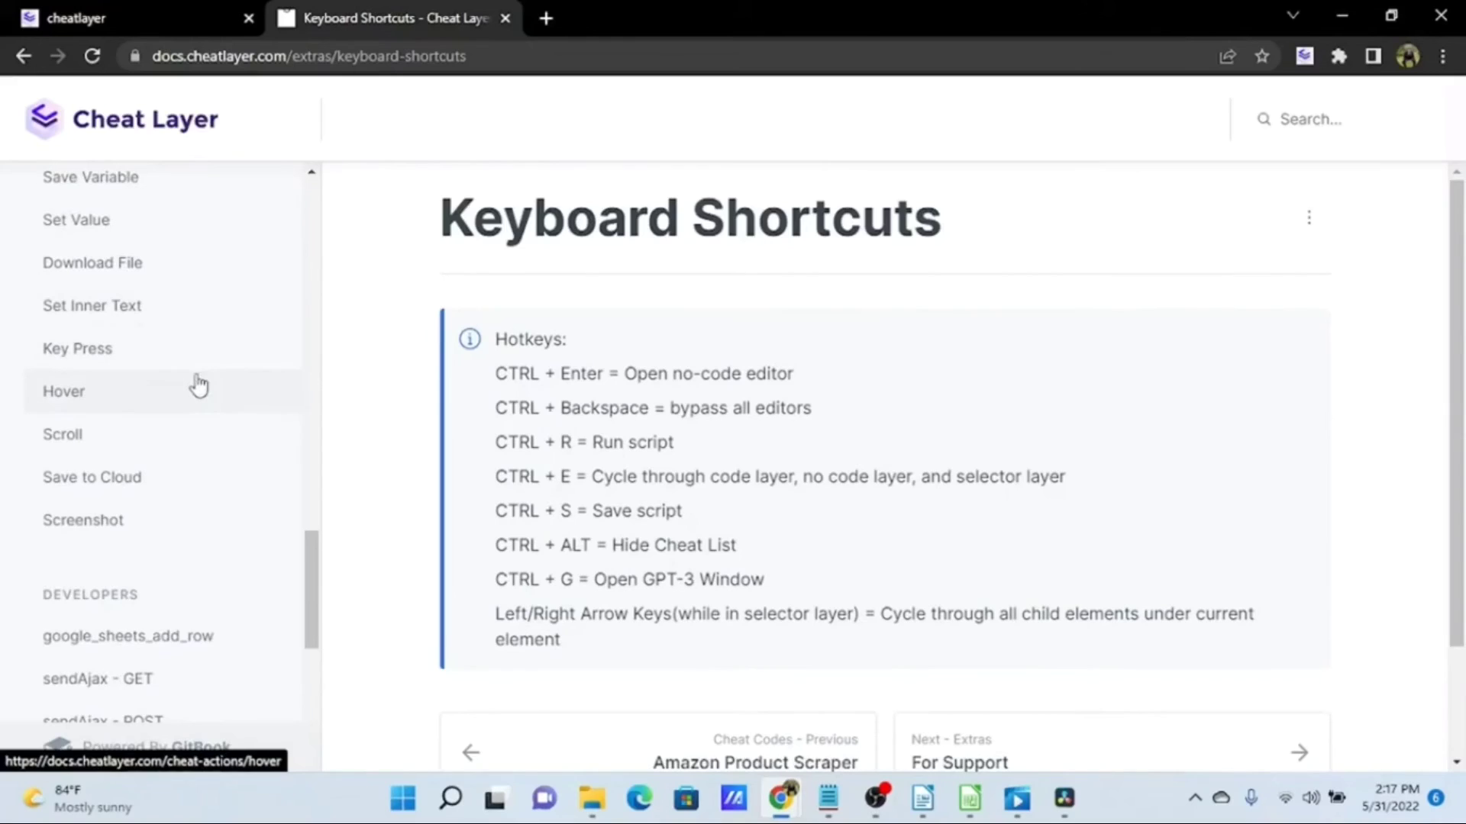
Step: Examine the Developers function topics in the documentation, from google_sheets_add_row through OCR
scroll(200, 390, "down", 5)
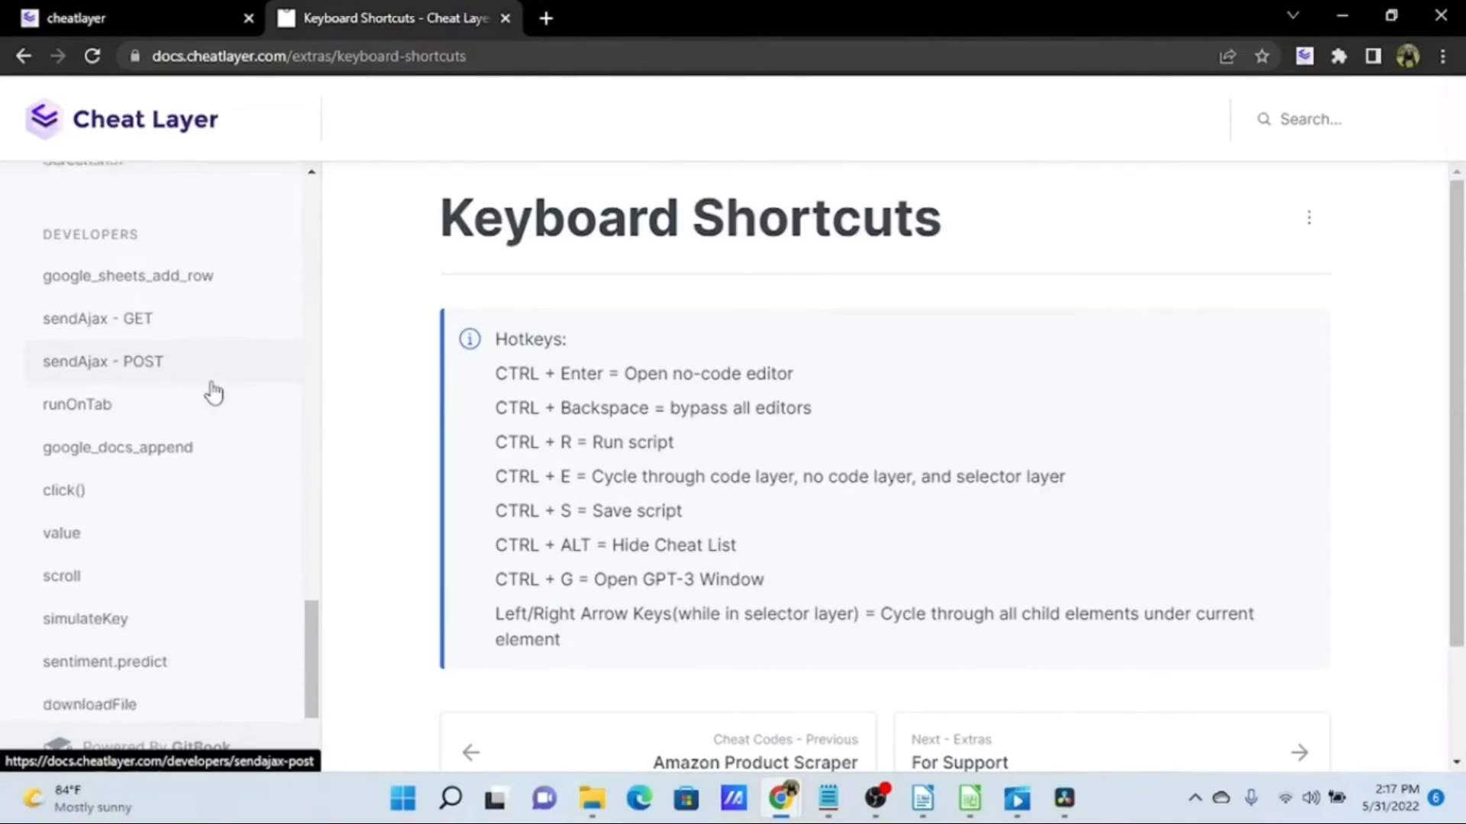
scroll(211, 391, "up", 1)
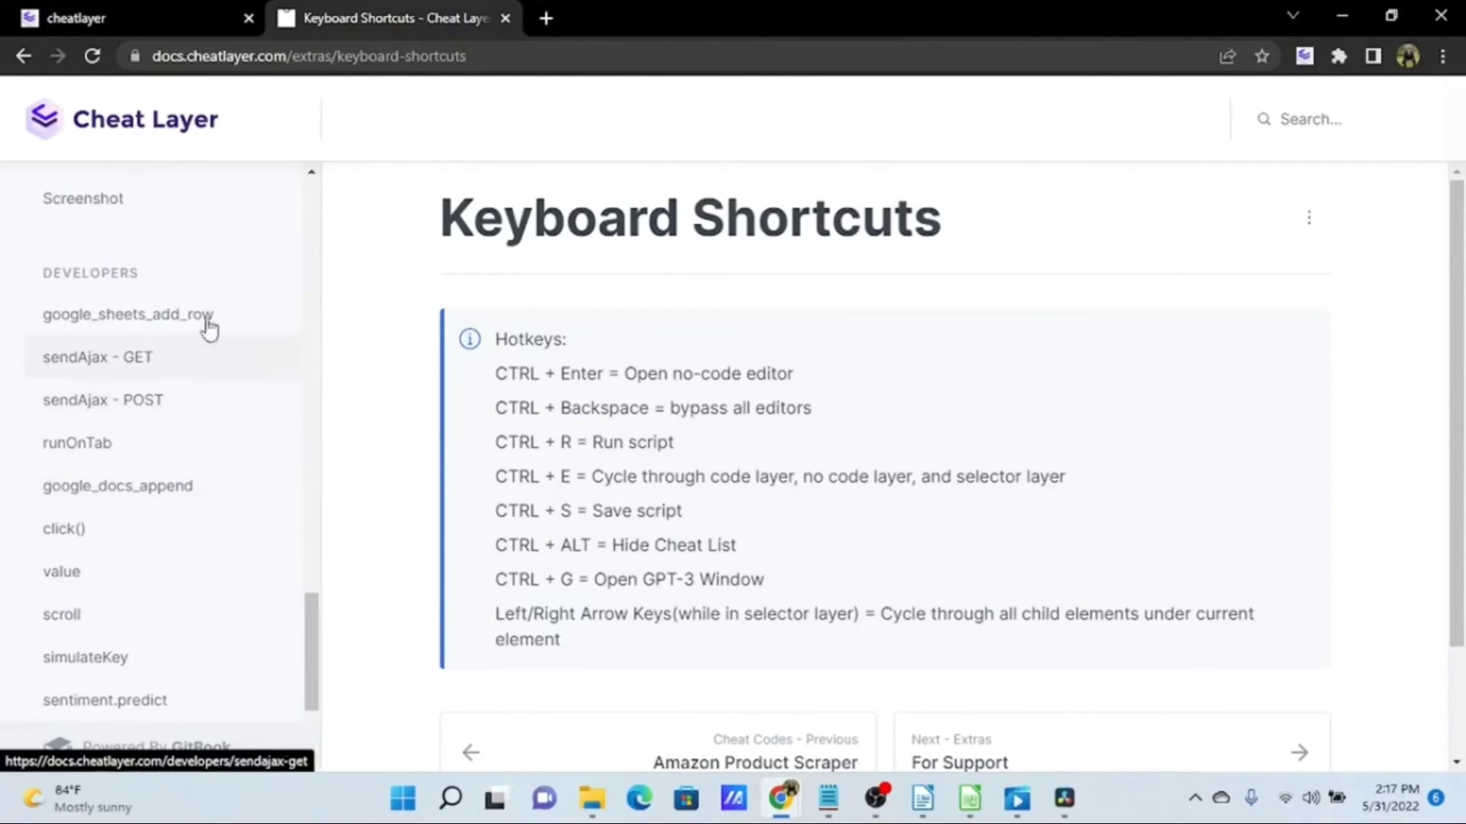
scroll(229, 317, "down", 1)
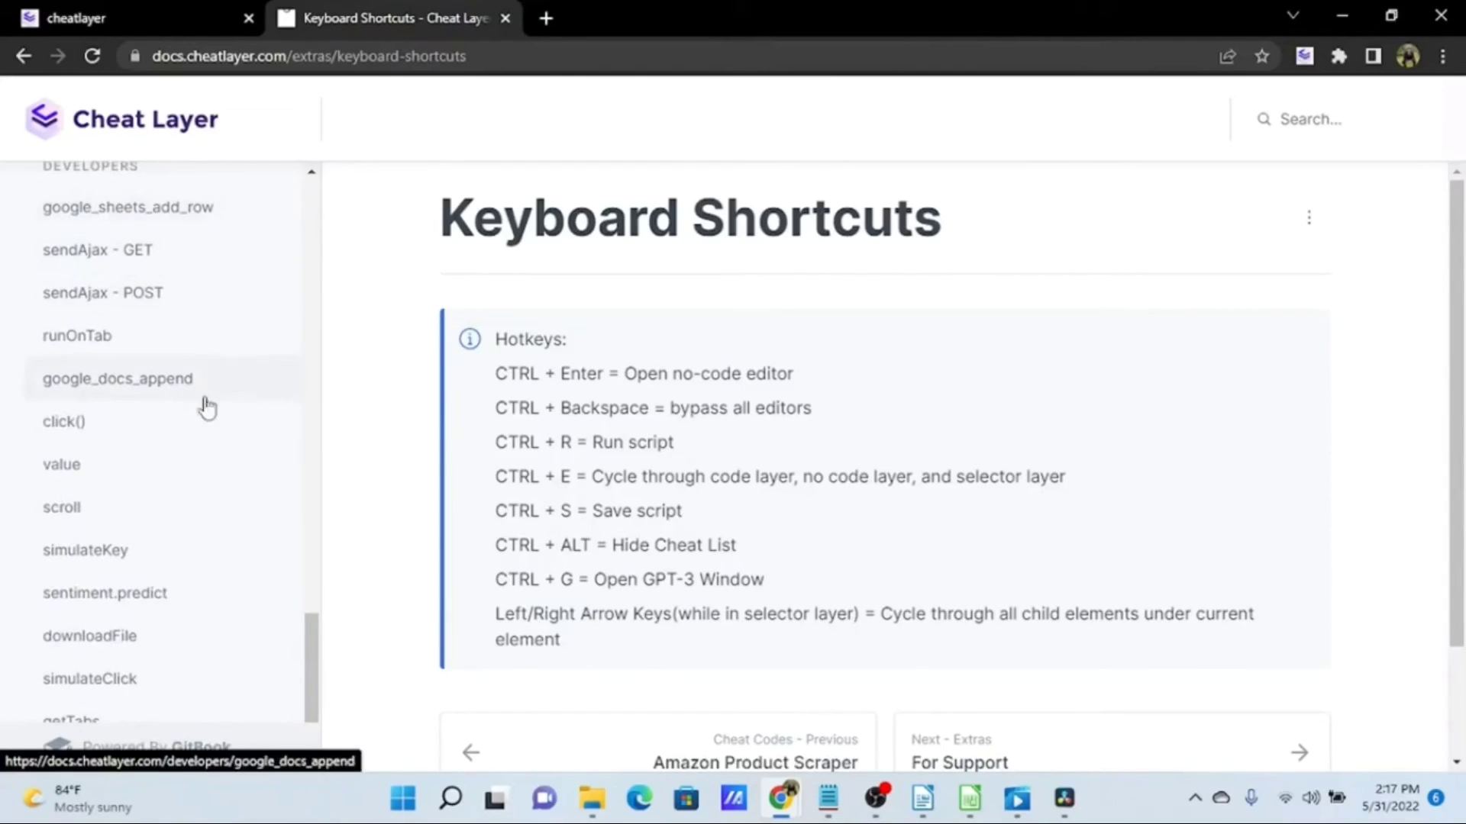
scroll(201, 526, "down", 1)
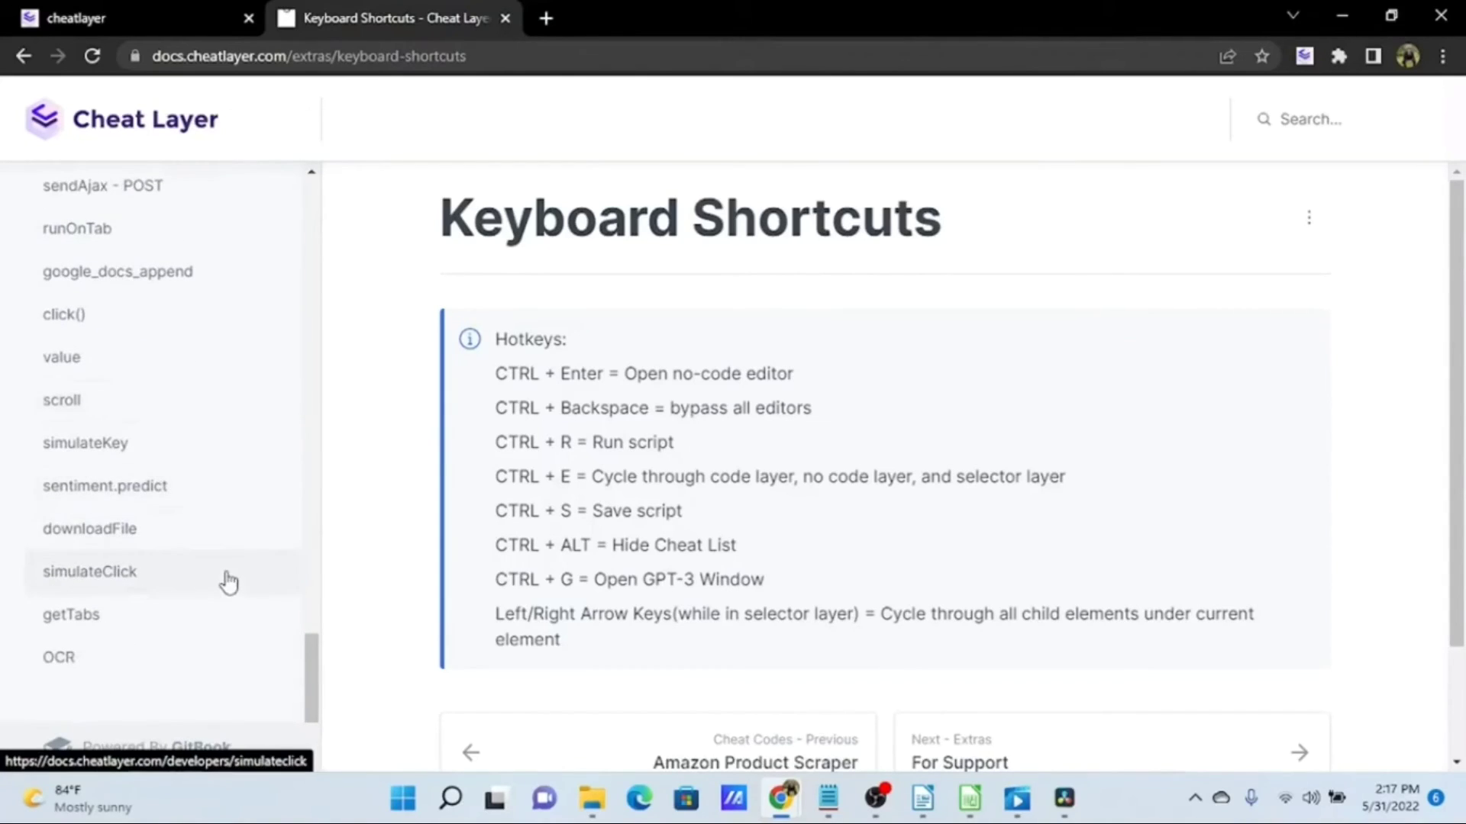
scroll(229, 583, "up", 3)
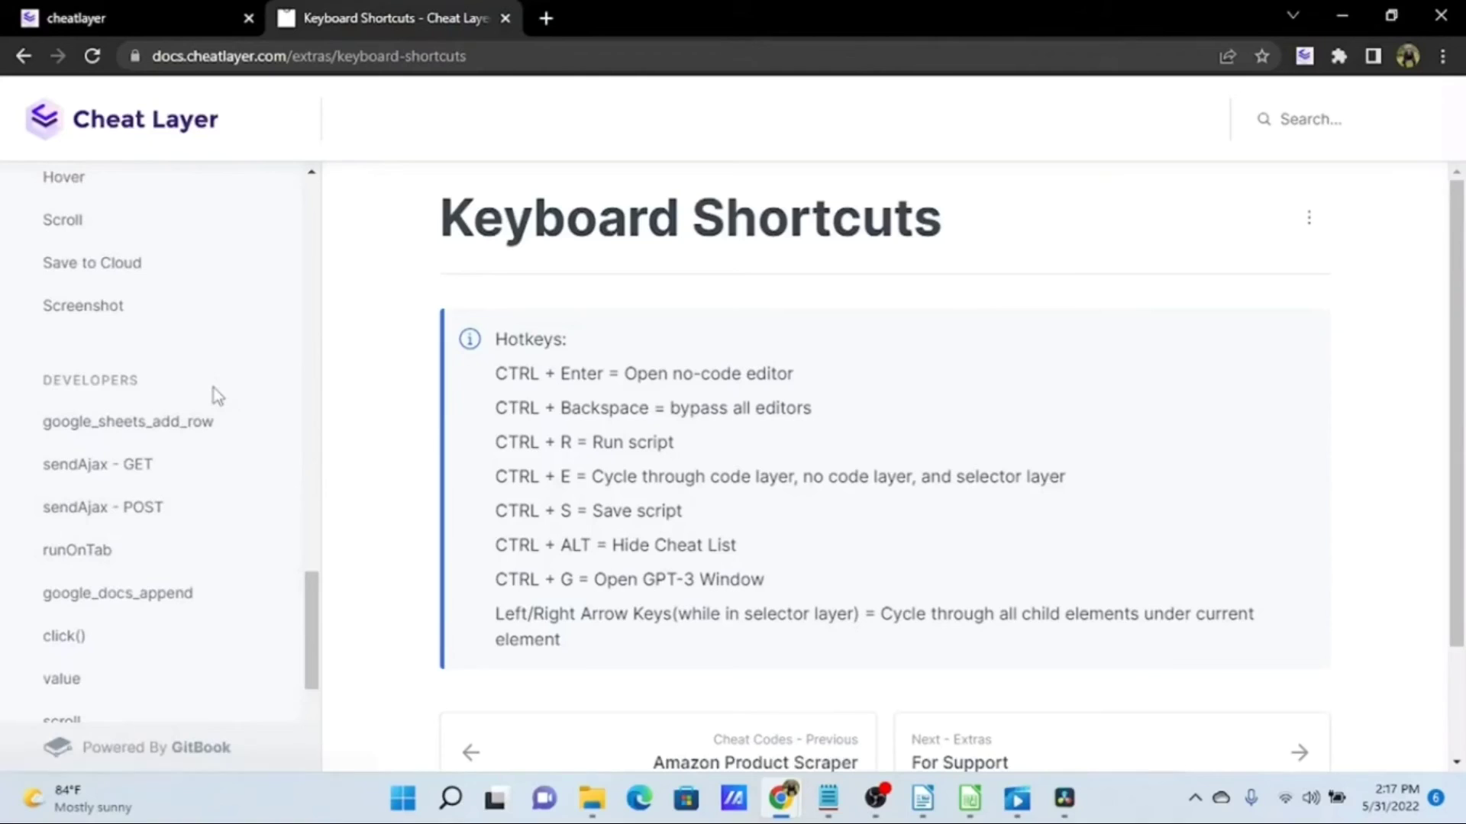
scroll(216, 398, "down", 1)
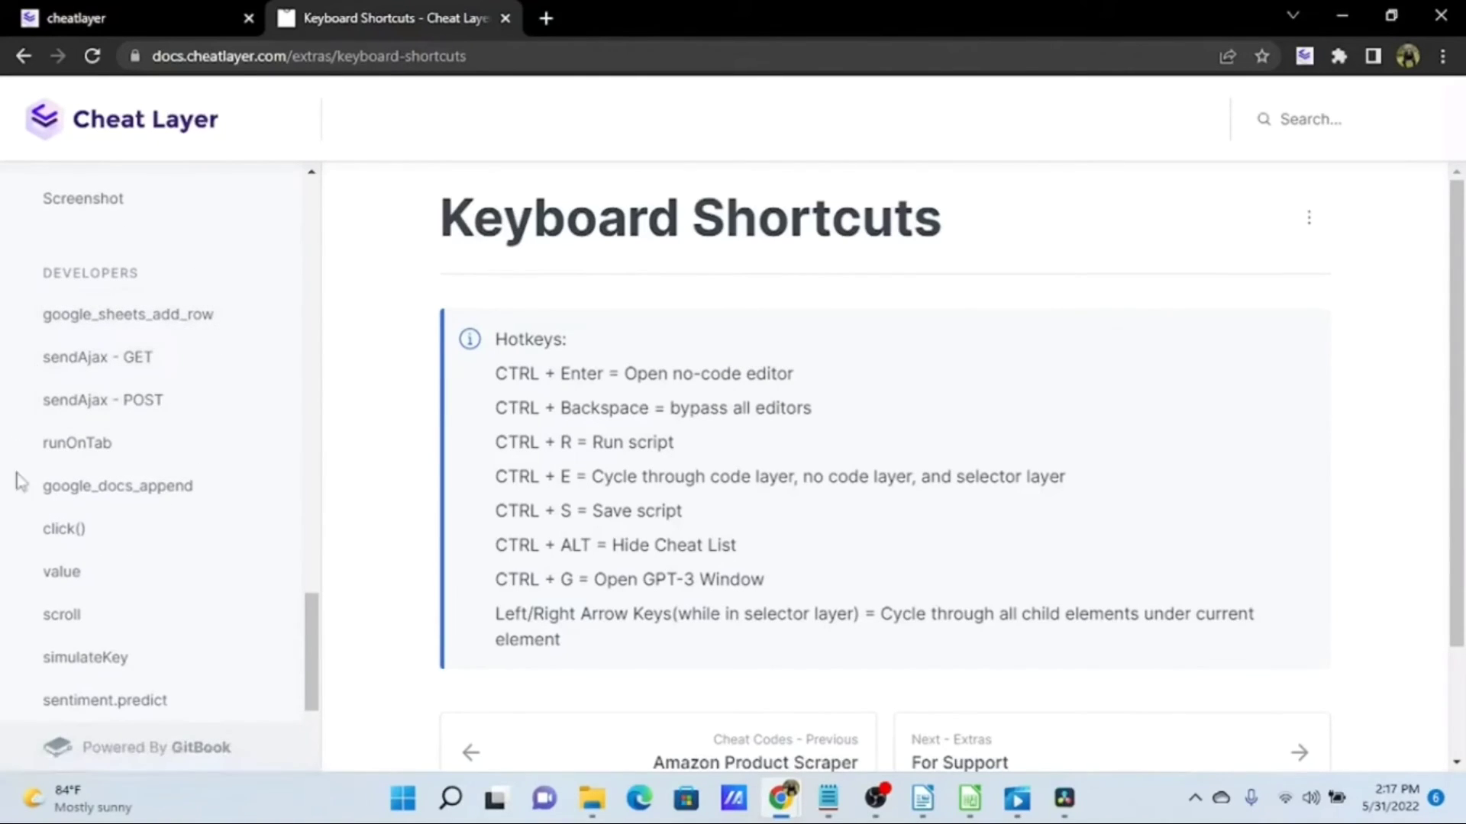
scroll(81, 435, "down", 2)
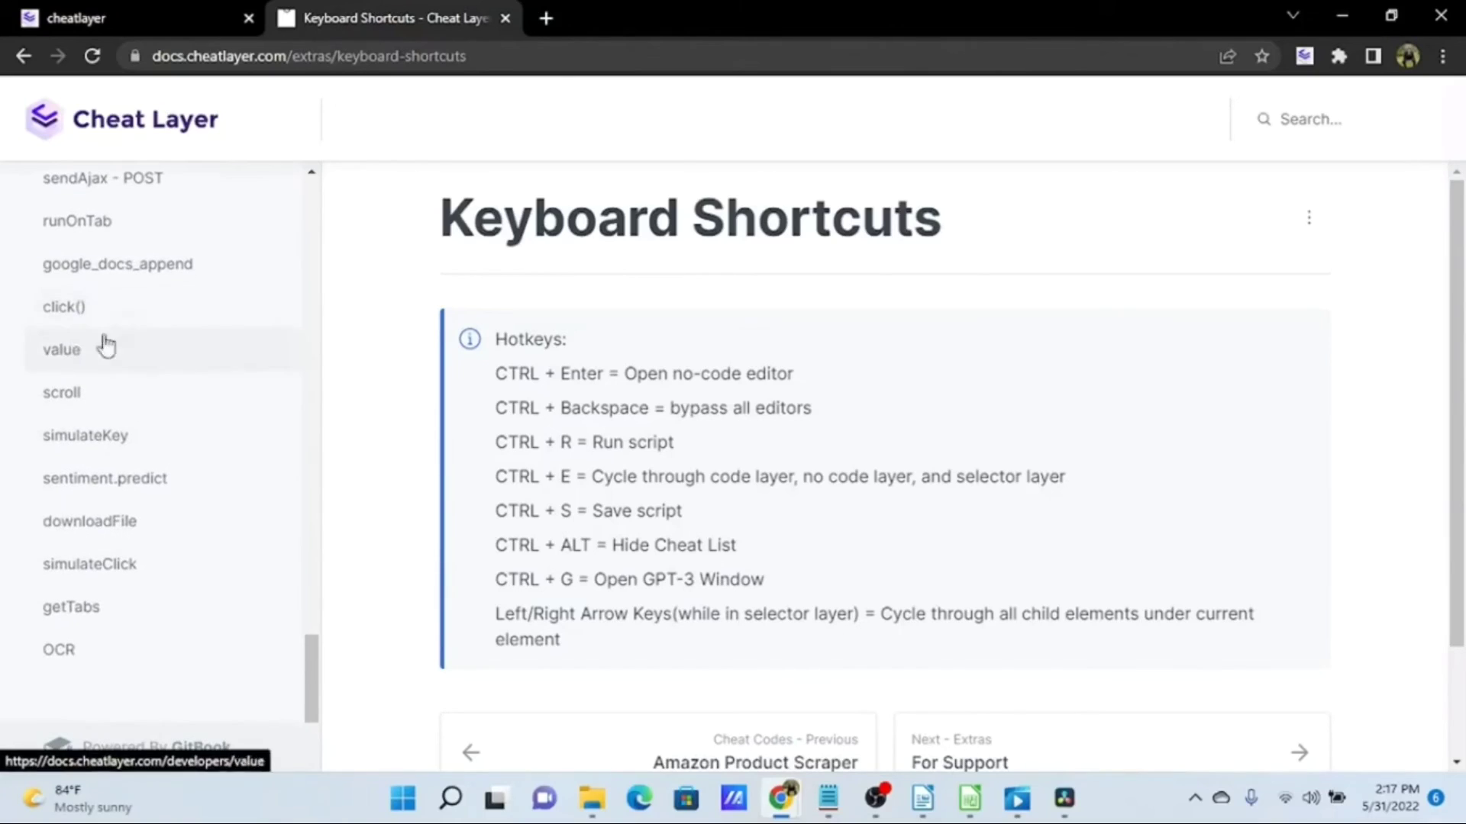
scroll(171, 451, "up", 2)
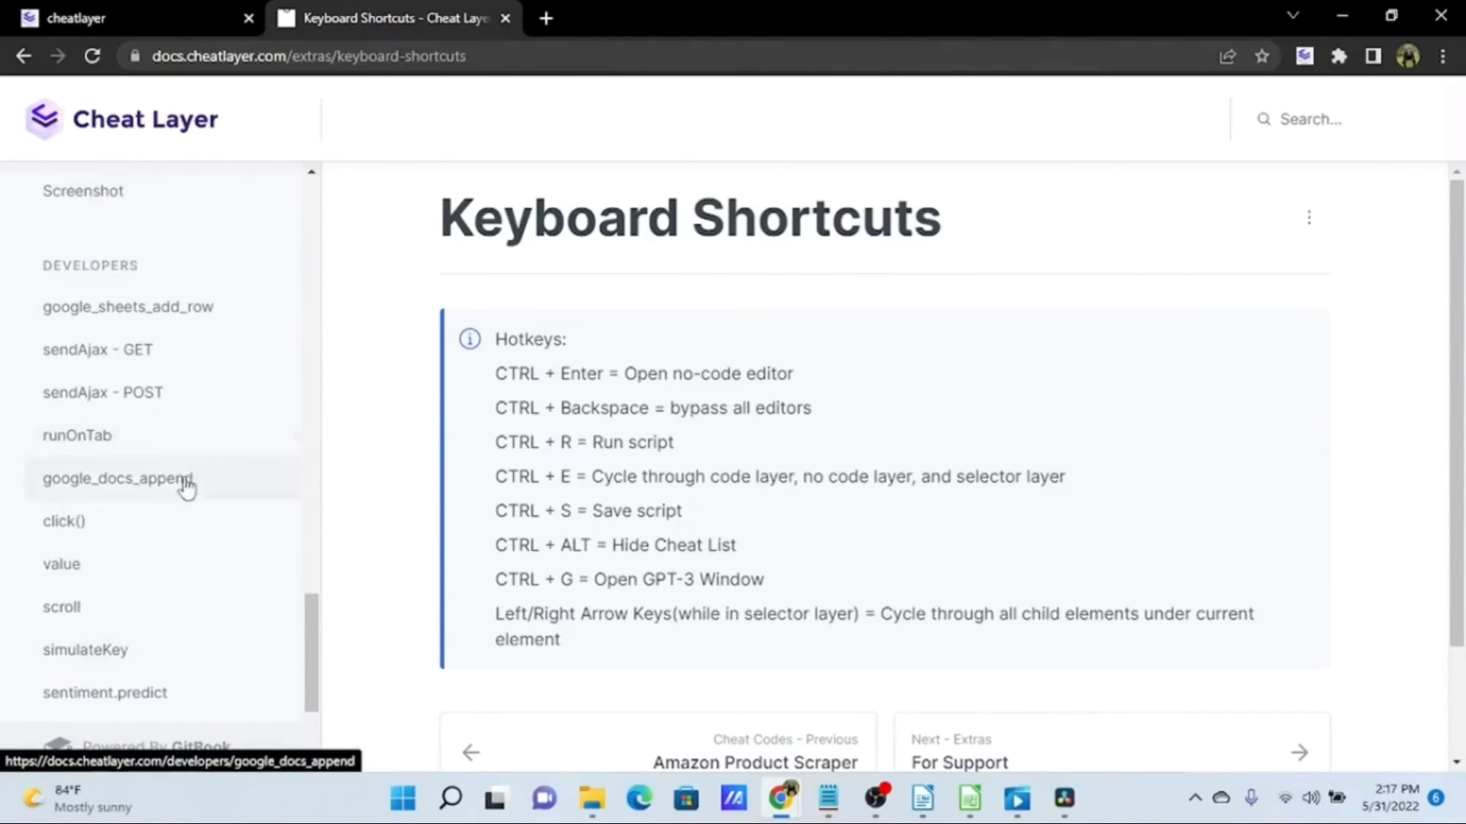
scroll(181, 481, "down", 1)
scroll(187, 511, "down", 2)
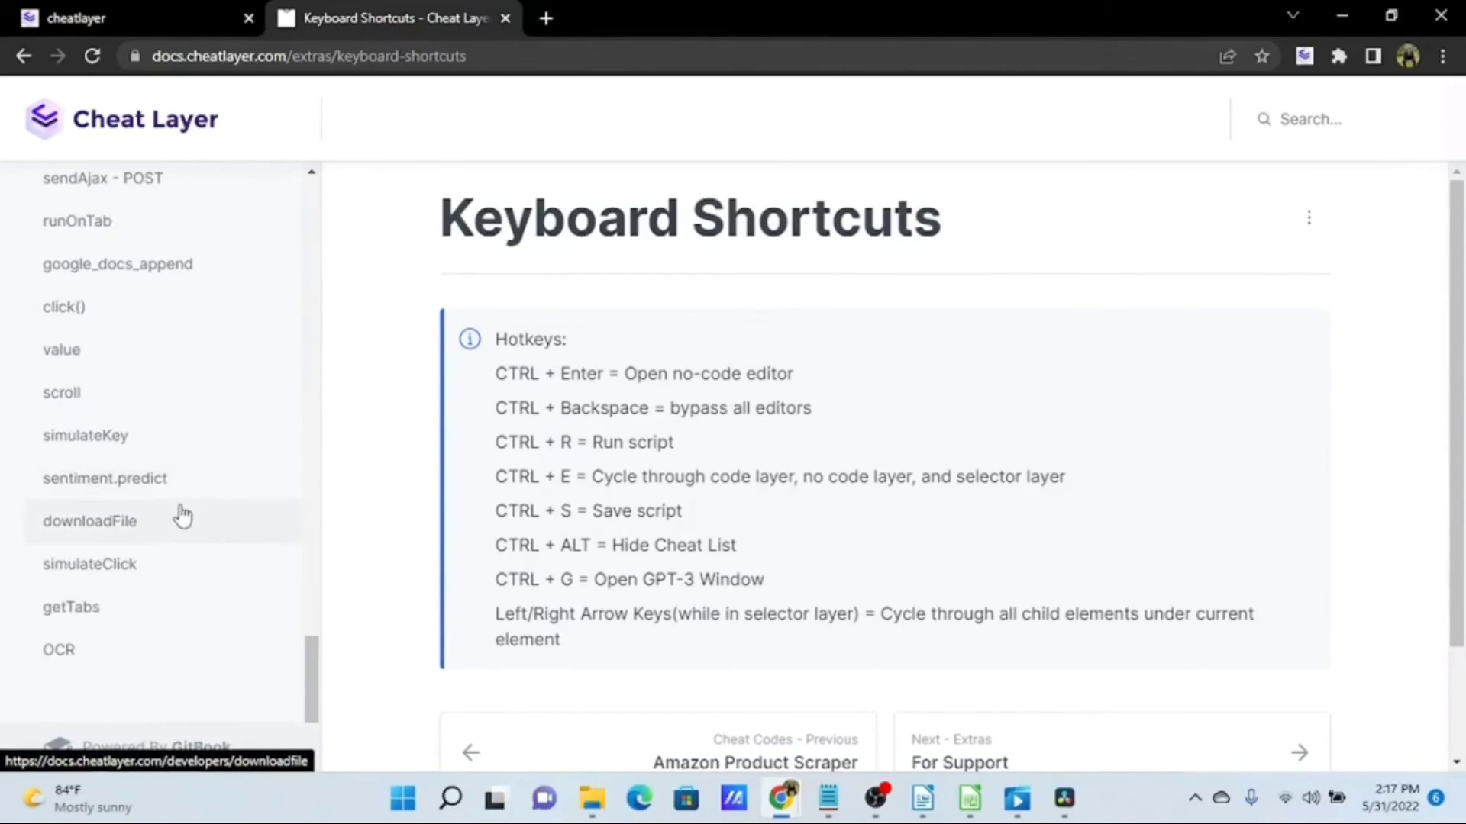
Step: Return to the Cheat Layer dashboard and open the White Label option of the TCG Scraper cheat
left_click(179, 14)
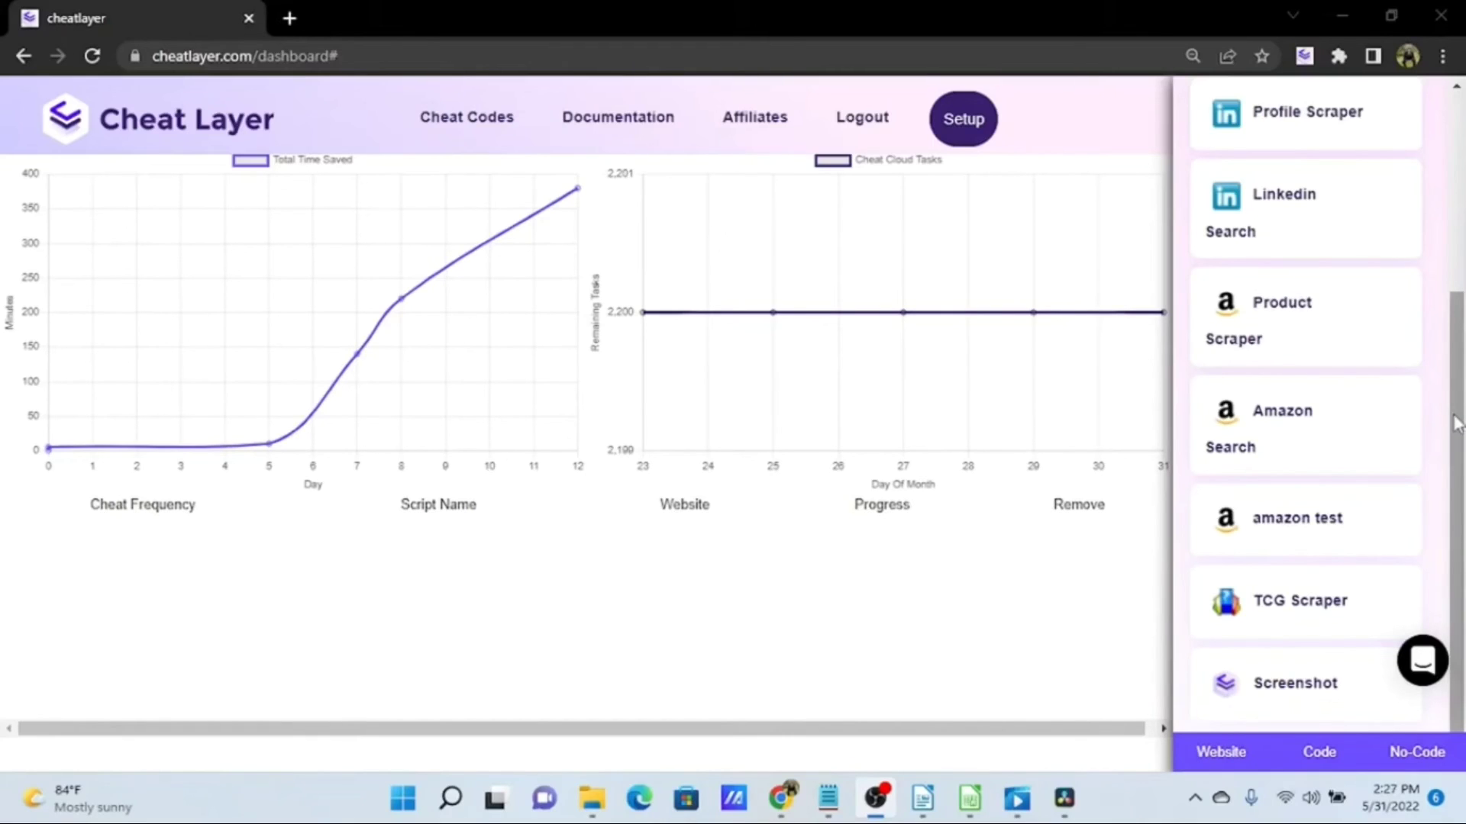
left_click(1295, 609)
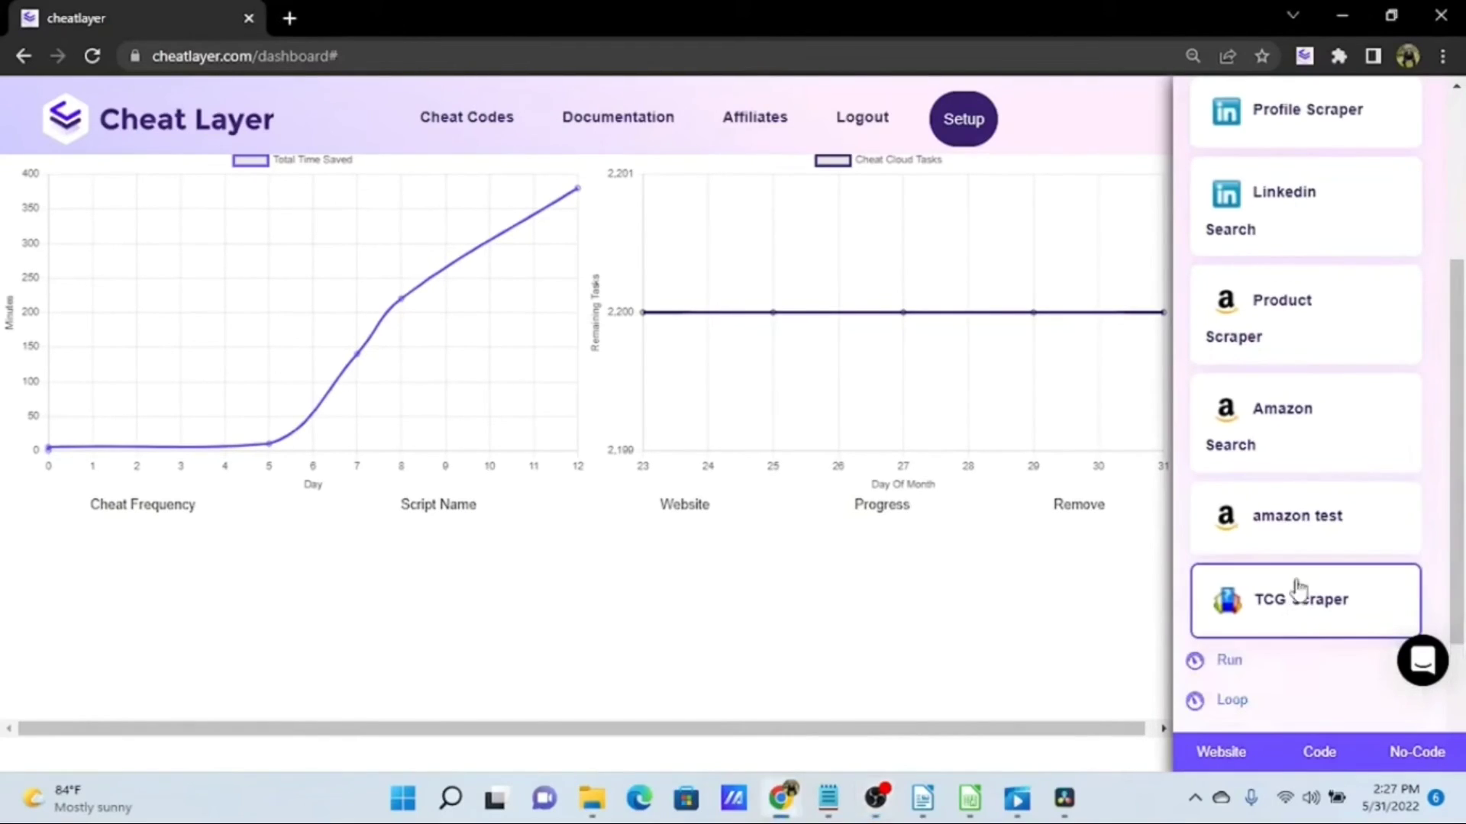
scroll(1311, 569, "down", 3)
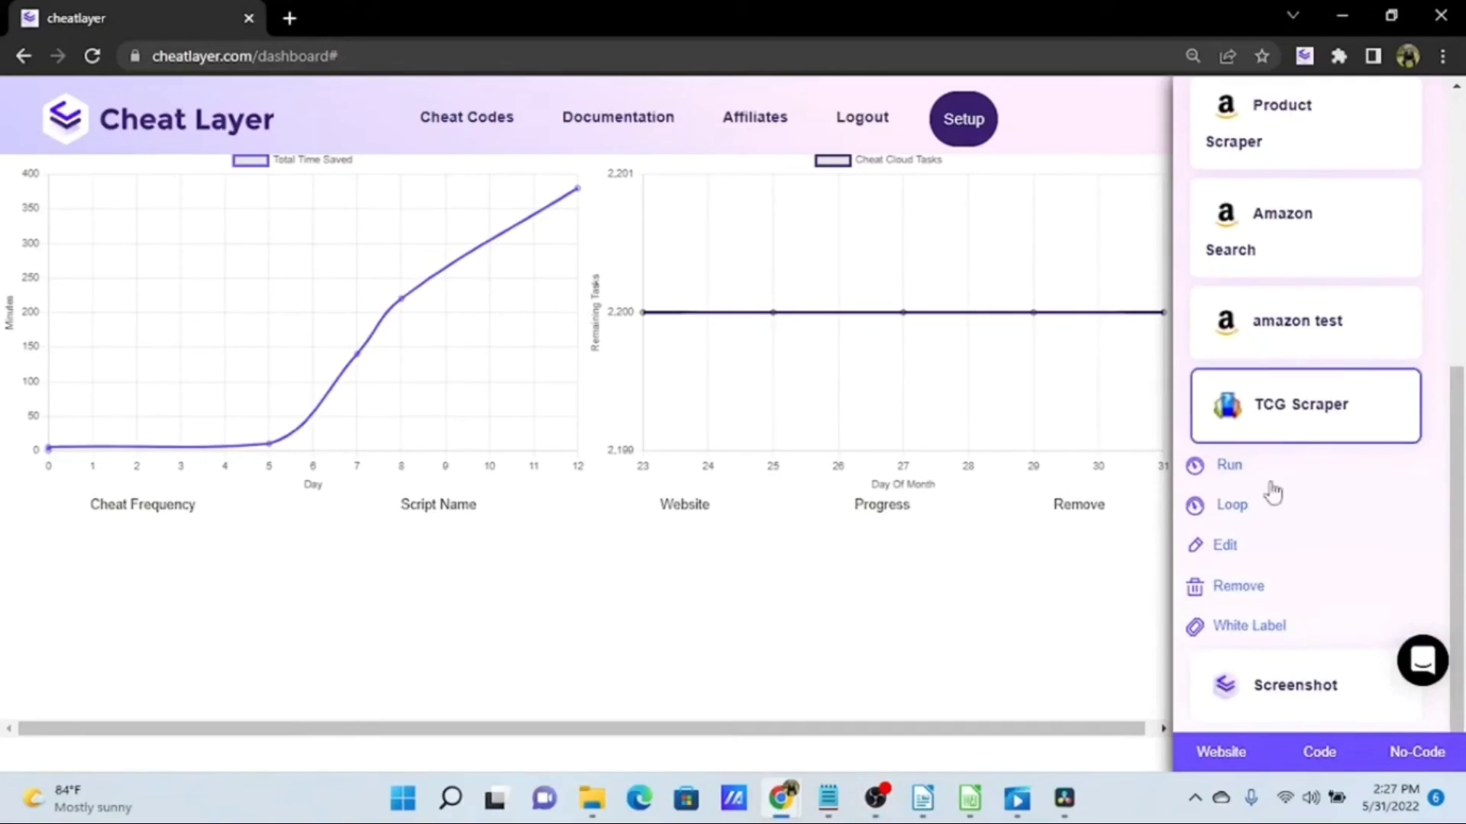
left_click(1240, 632)
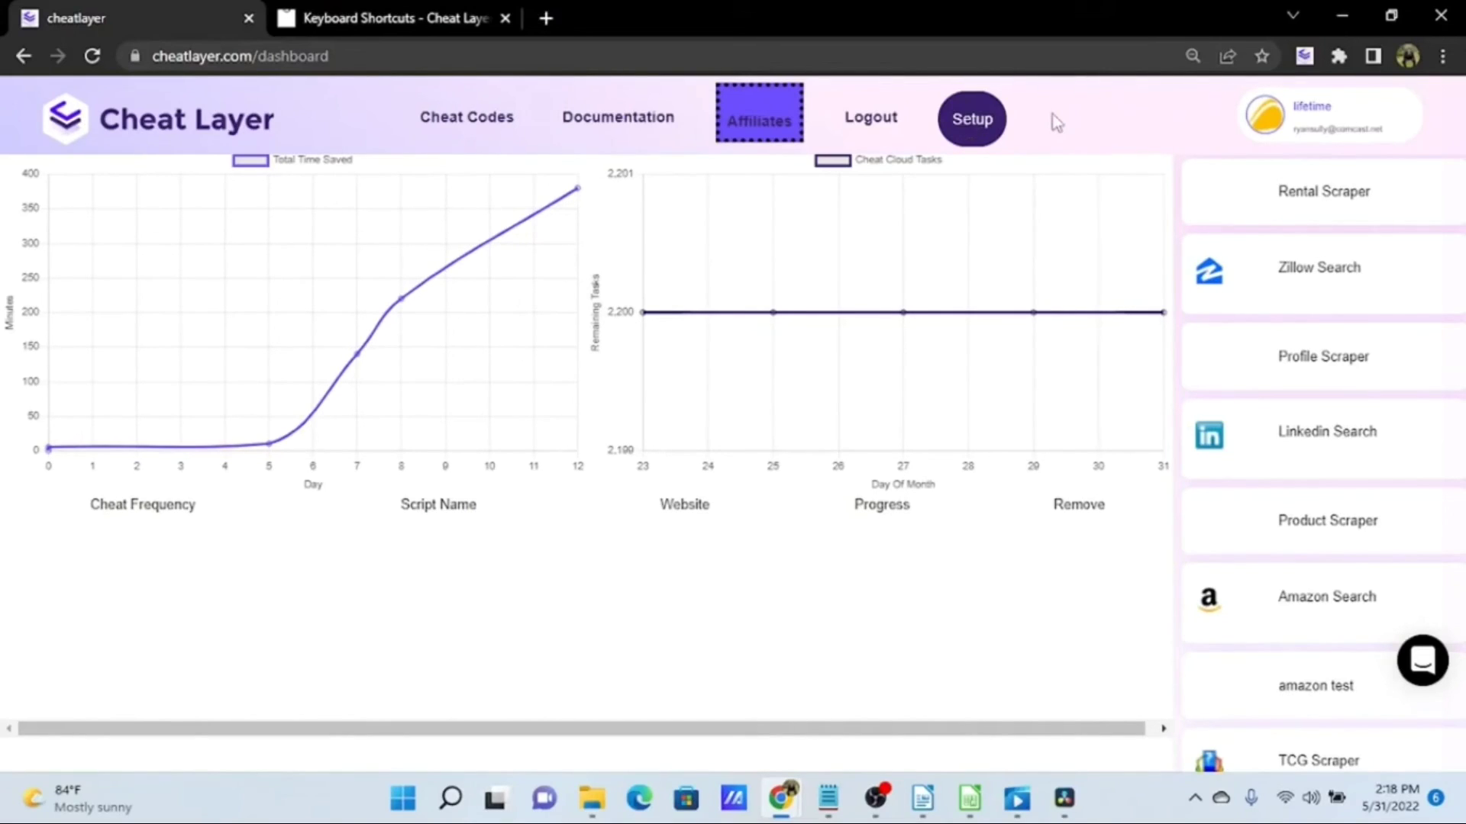
Step: Open the Setup Instructions and review the installation steps and the White Label and Lifetime User office hours calendars through to the end
left_click(978, 119)
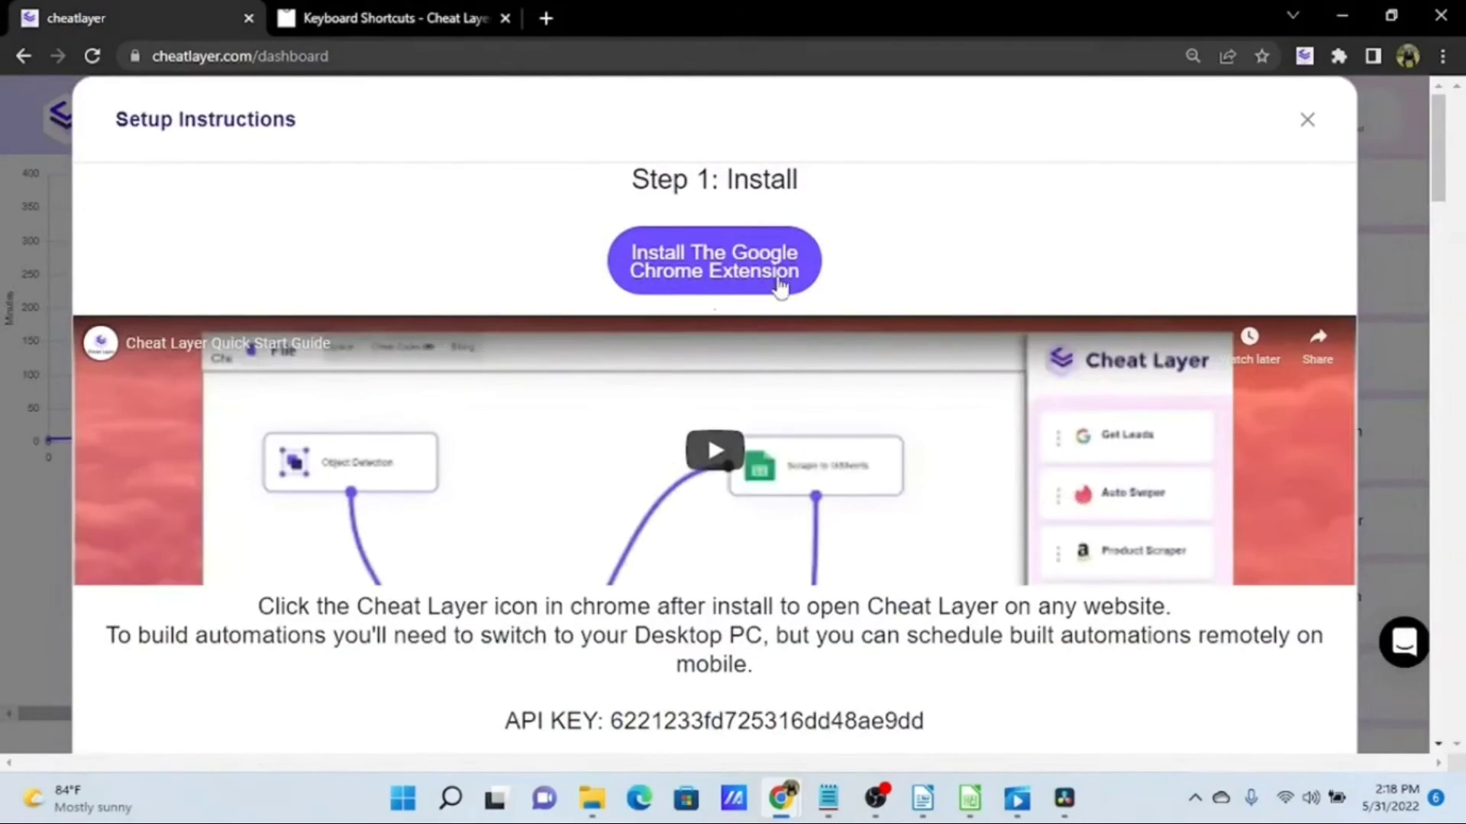
scroll(977, 211, "down", 2)
scroll(978, 209, "down", 20)
scroll(976, 206, "down", 3)
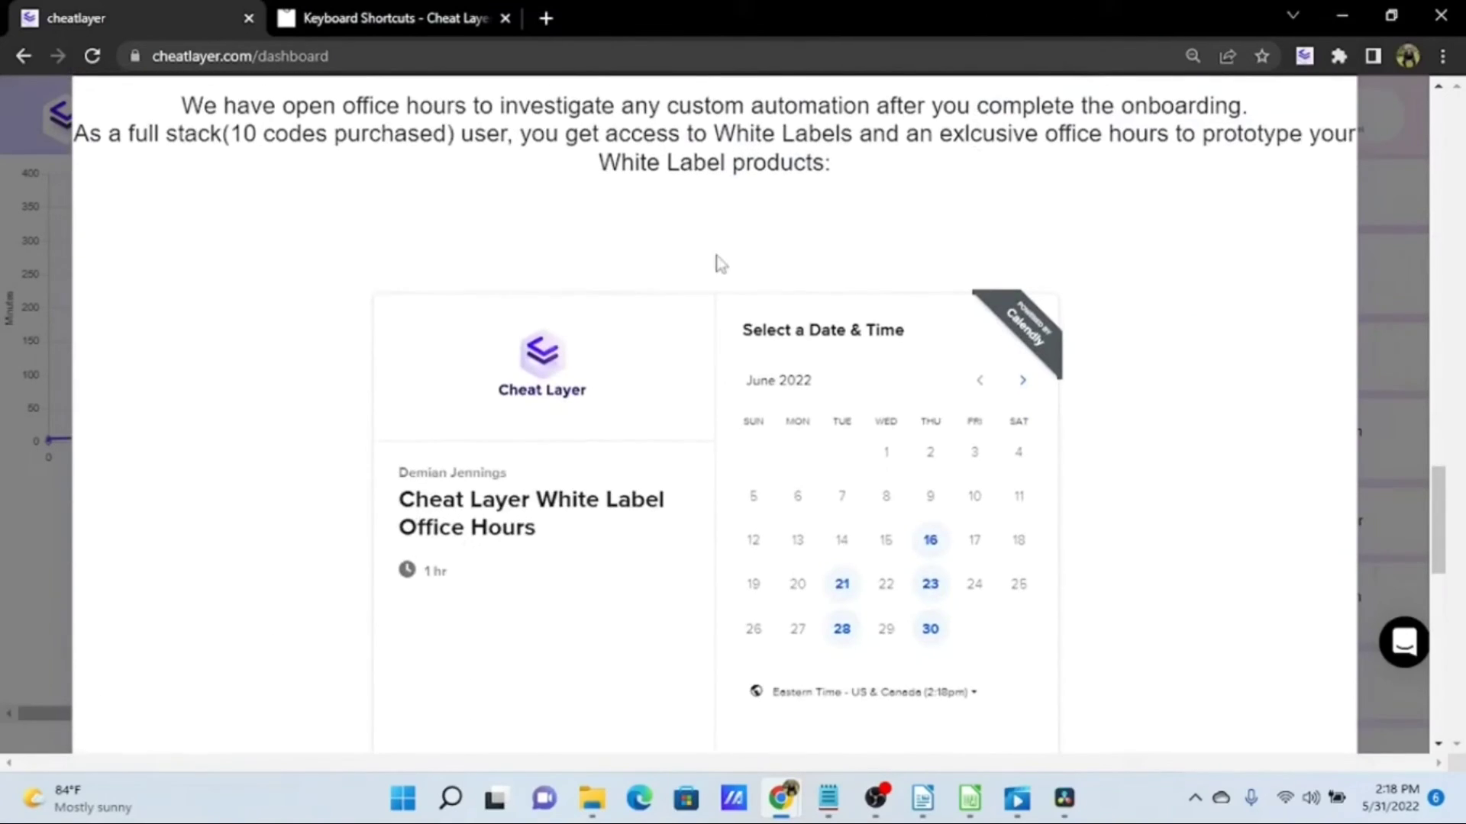
scroll(1046, 318, "down", 12)
scroll(1084, 353, "up", 10)
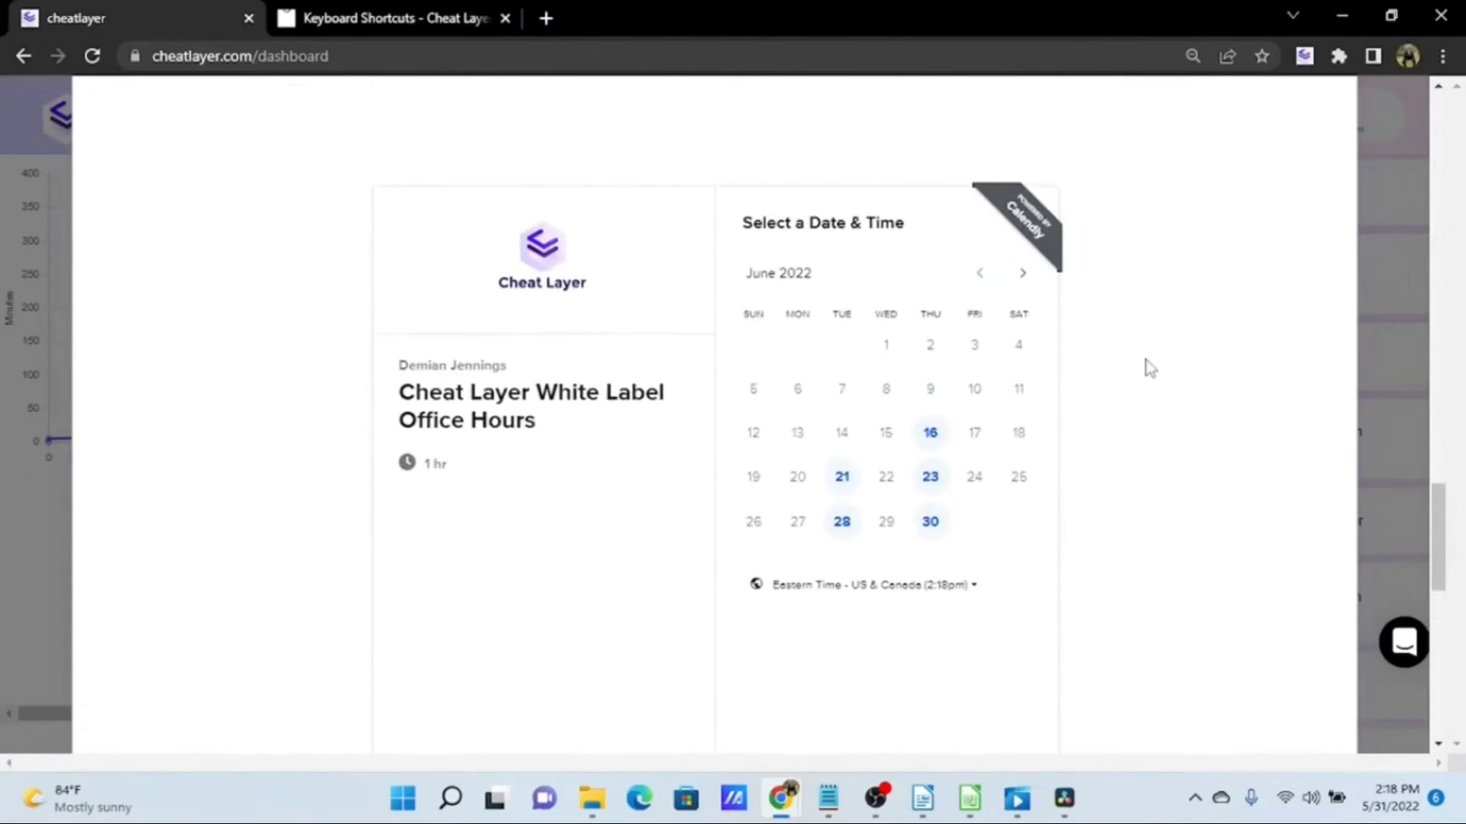
scroll(1134, 357, "up", 3)
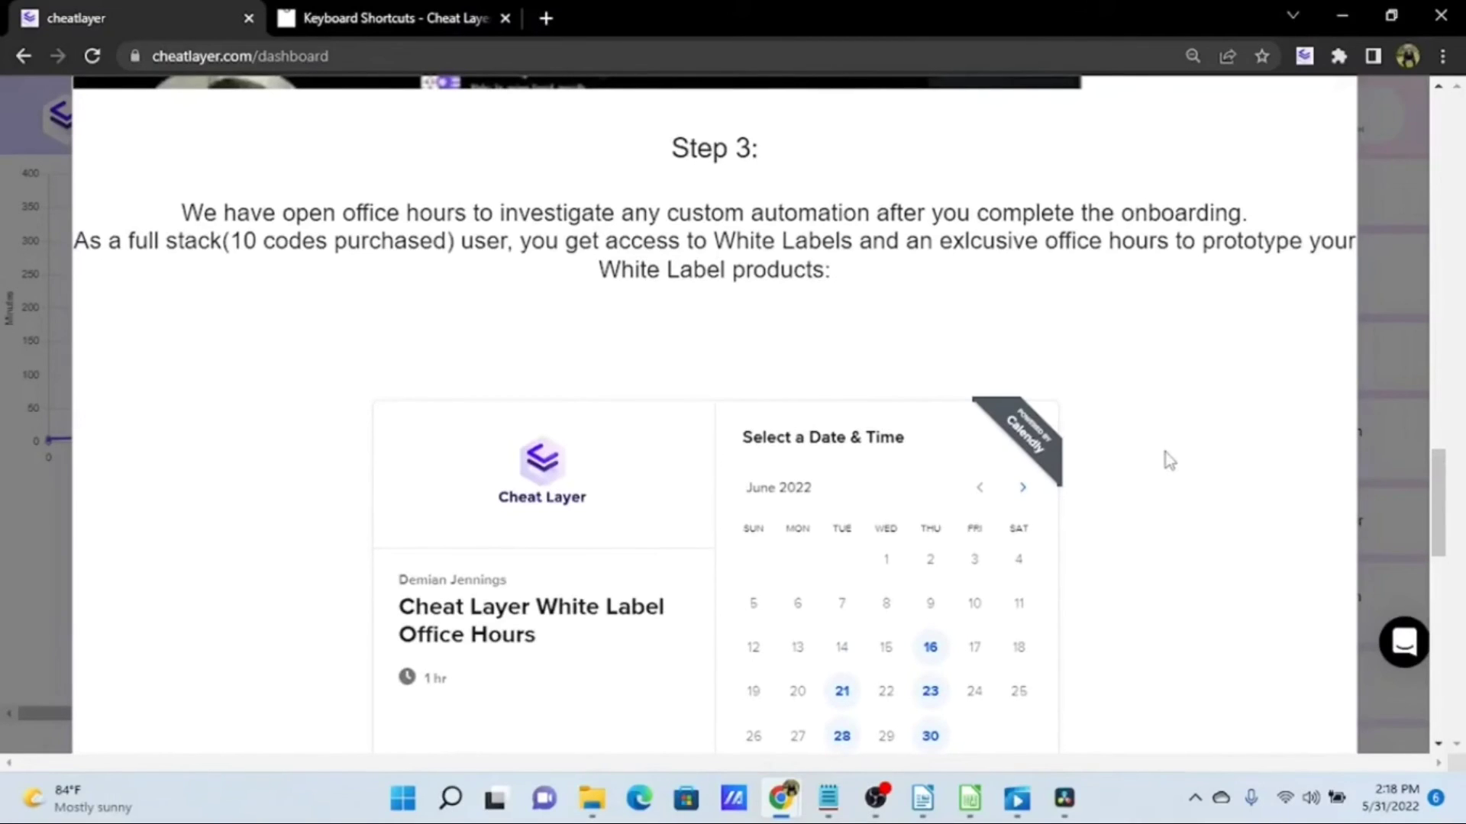
scroll(1171, 458, "down", 4)
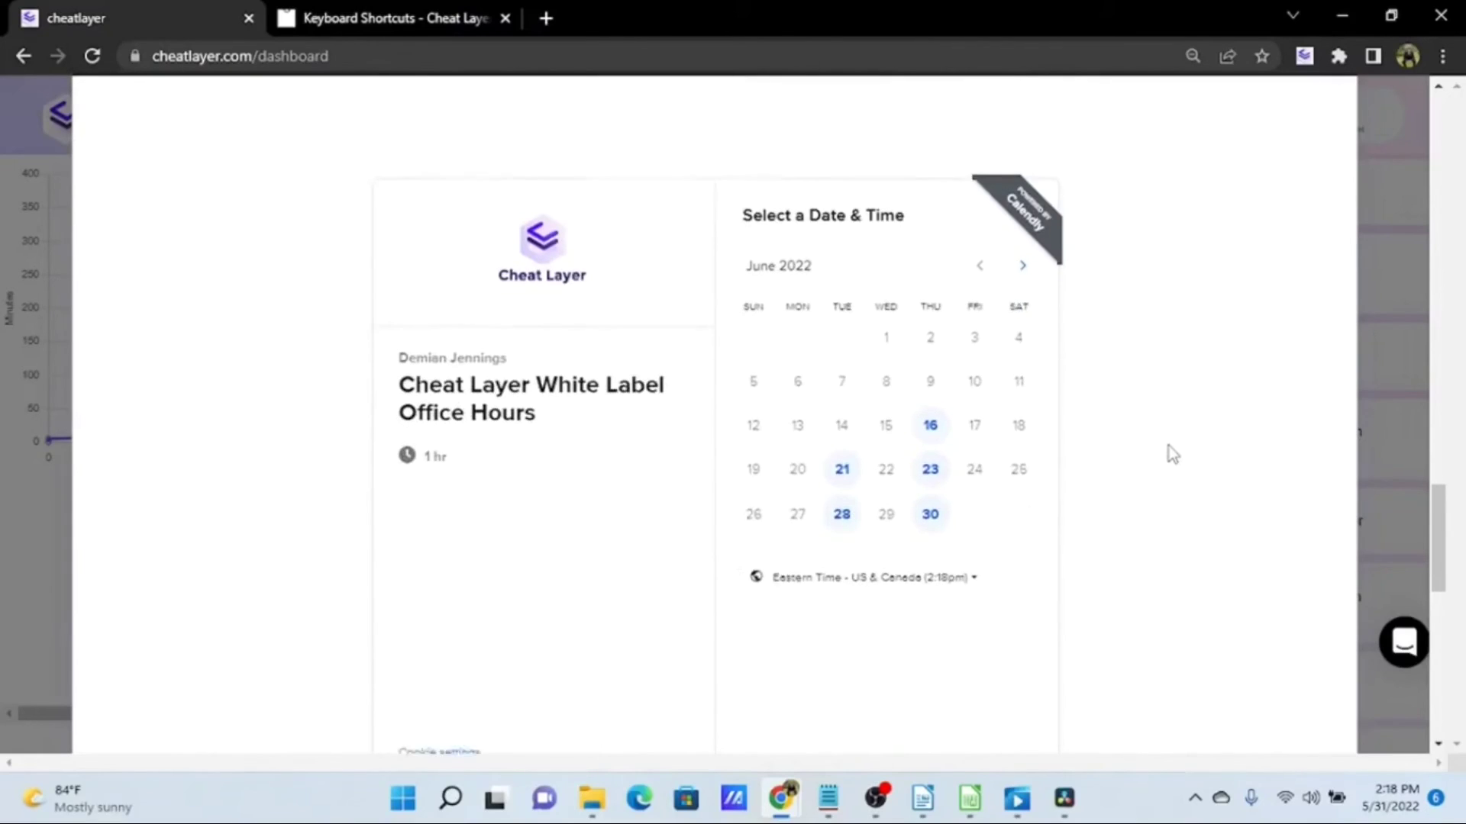
scroll(1168, 444, "down", 8)
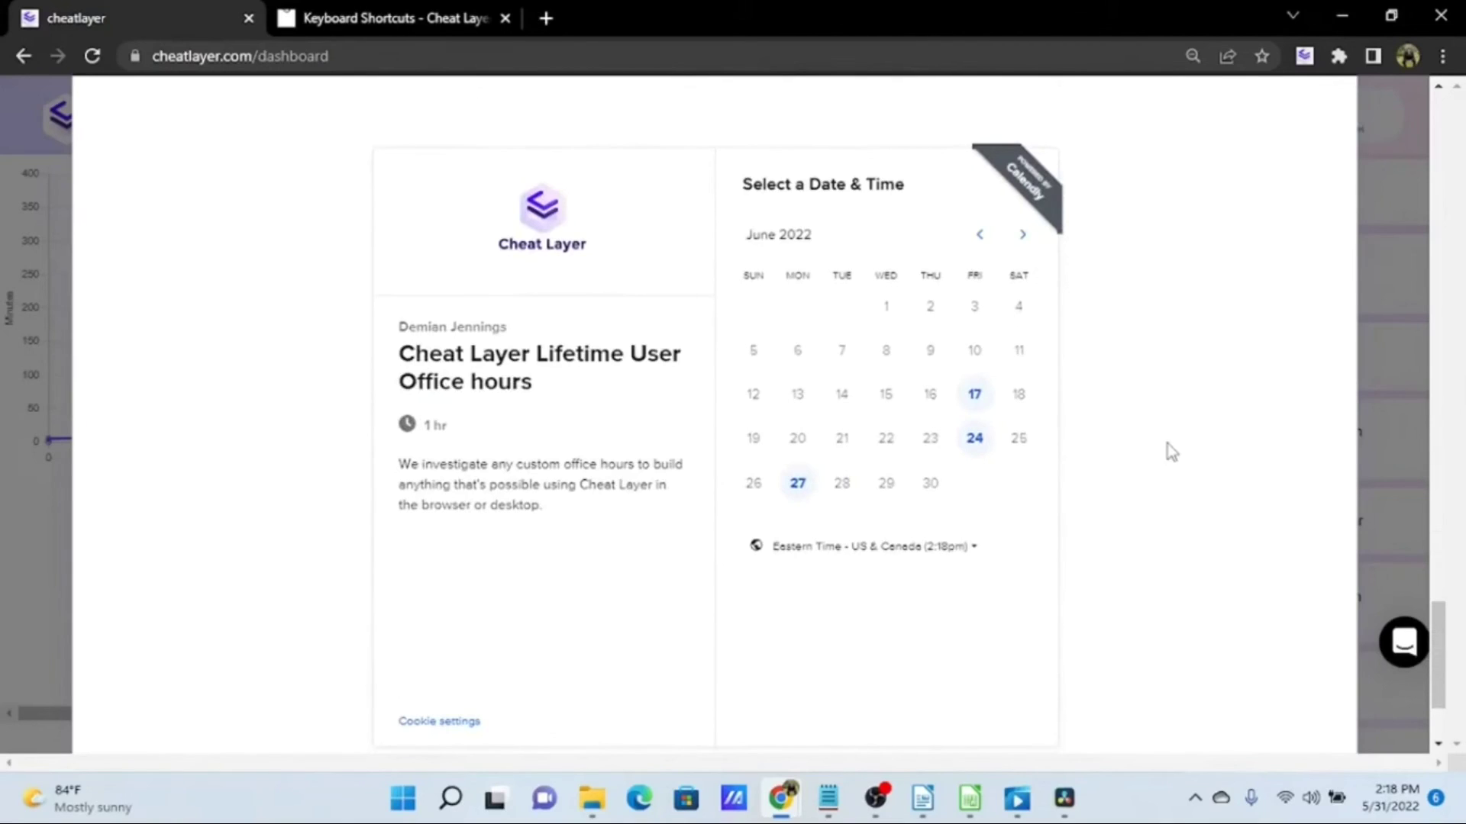
scroll(1171, 451, "down", 2)
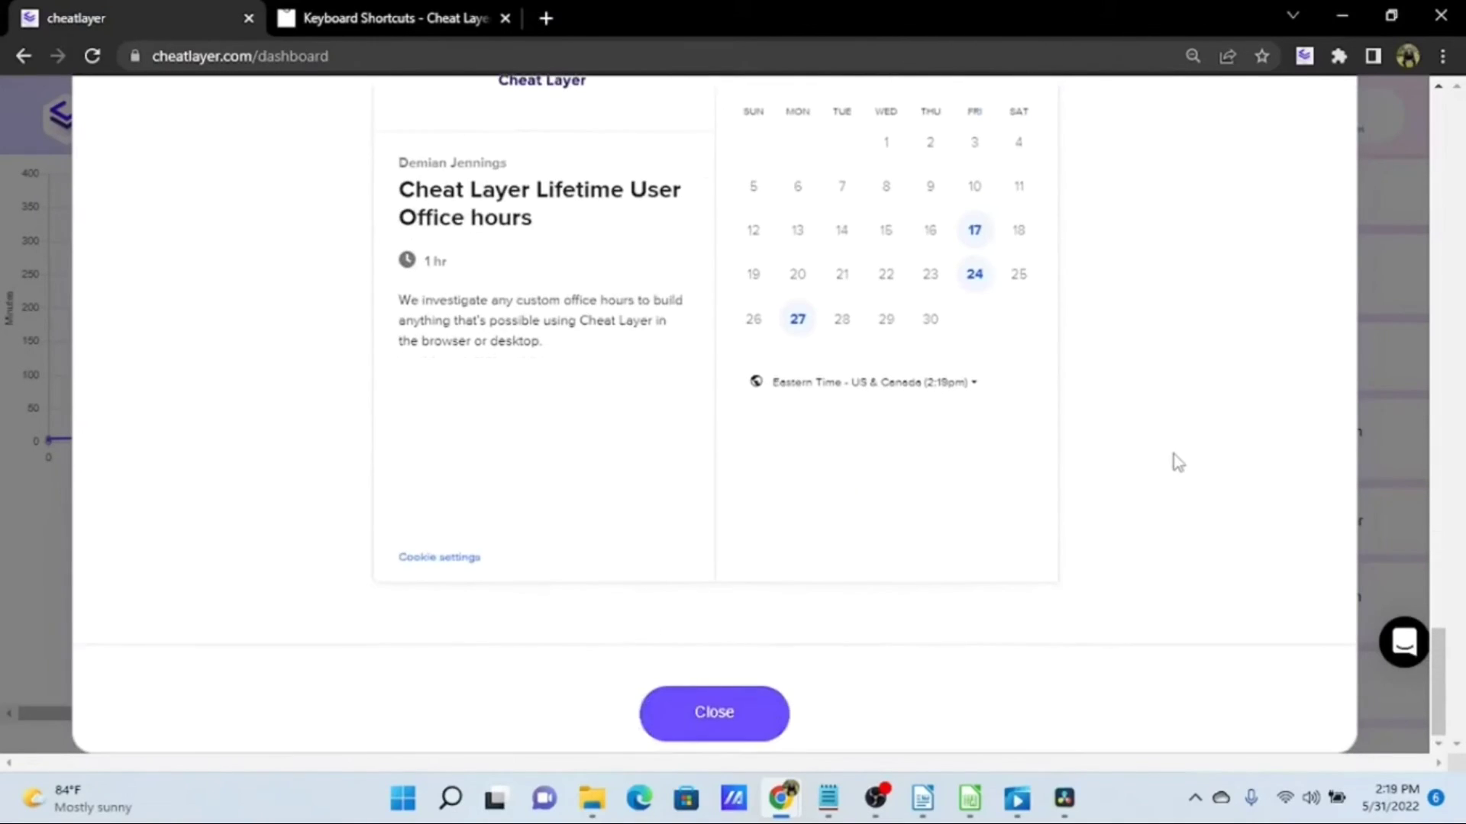